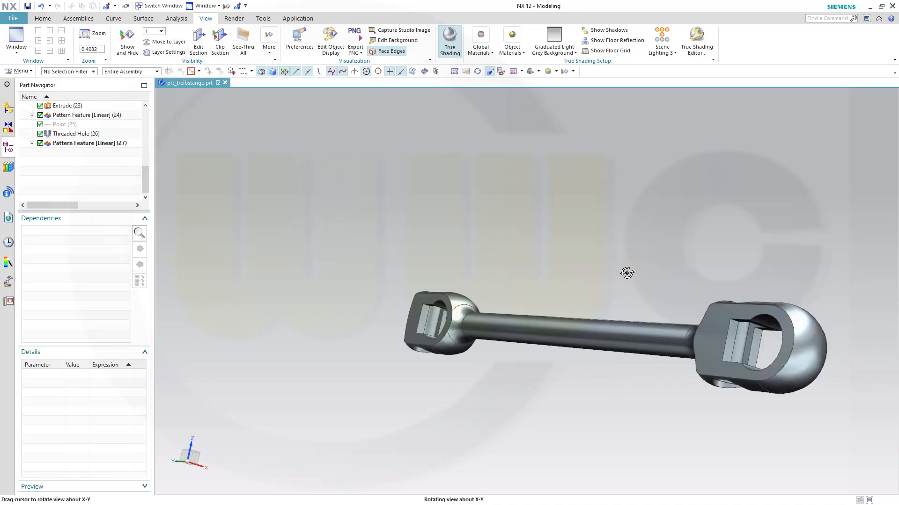
scroll(590, 372, up, 3)
scroll(604, 375, down, 3)
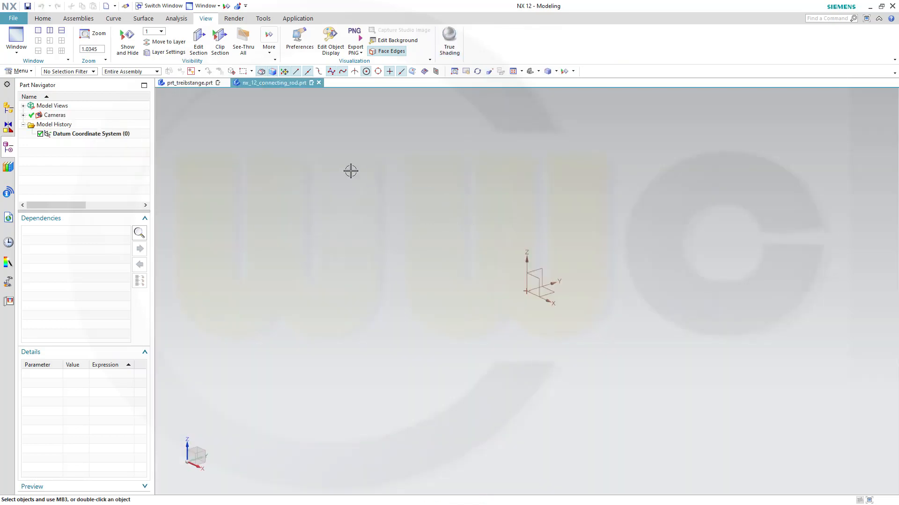
Step: Create a datum plane offset 885 mm along Y from the XZ plane of the datum coordinate system
click(43, 18)
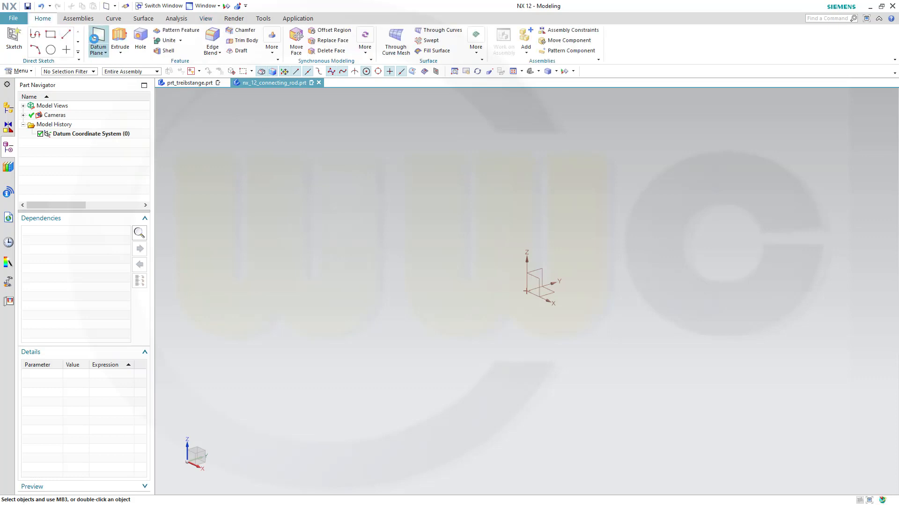
click(94, 37)
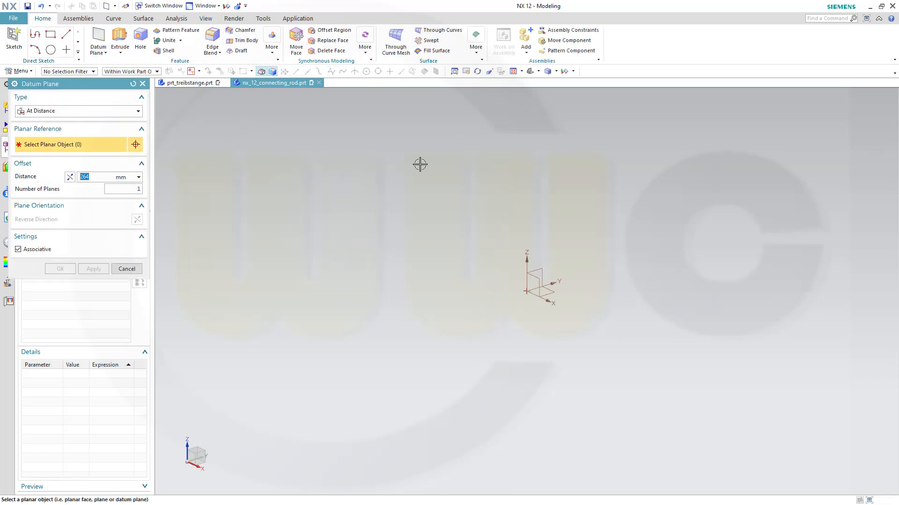
click(538, 283)
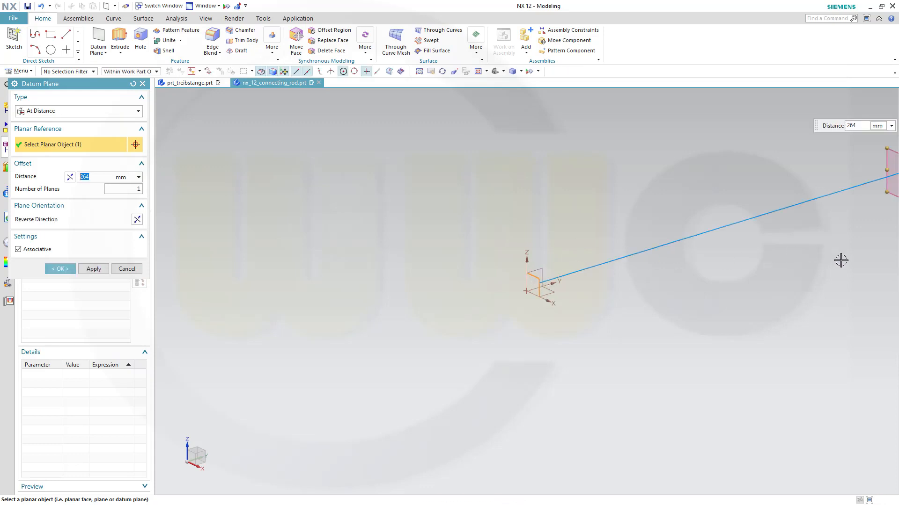
shift+middle_drag(840, 260, 725, 308)
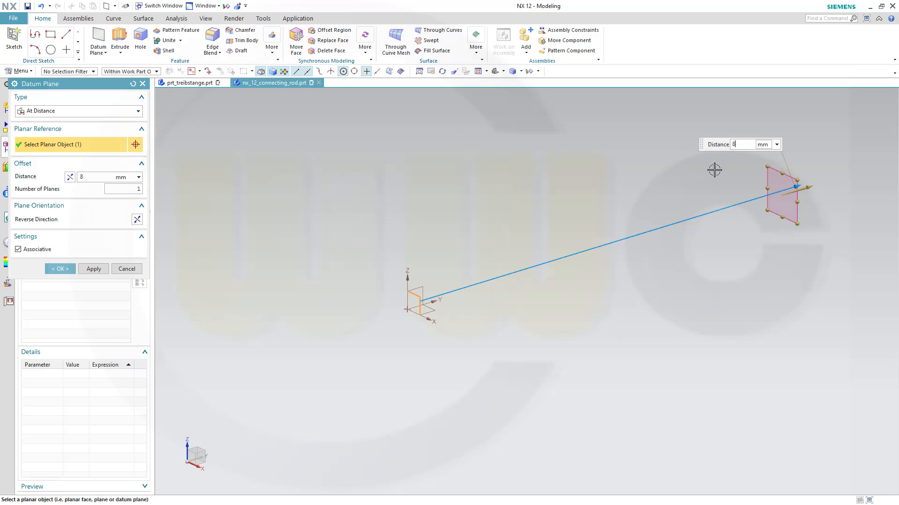
key(Return)
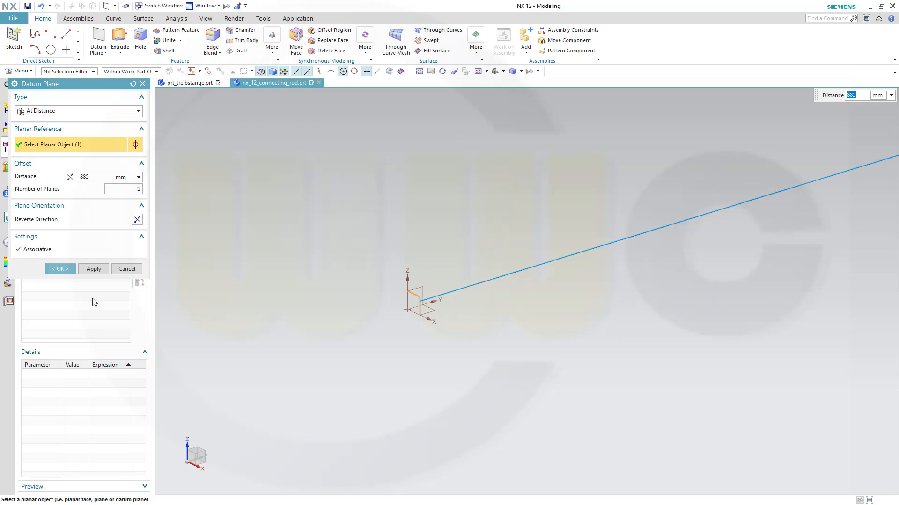
click(61, 268)
shift+middle_drag(698, 202, 546, 249)
scroll(557, 236, down, 5)
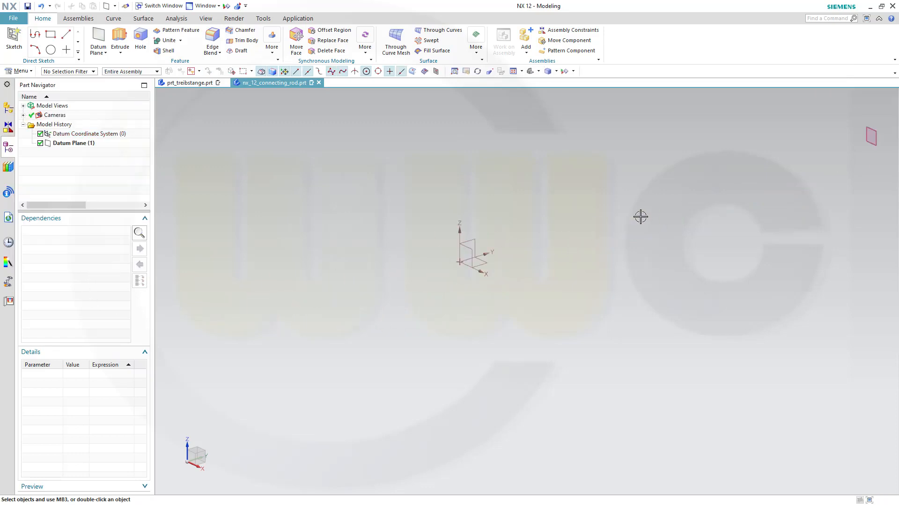
shift+middle_drag(647, 219, 508, 294)
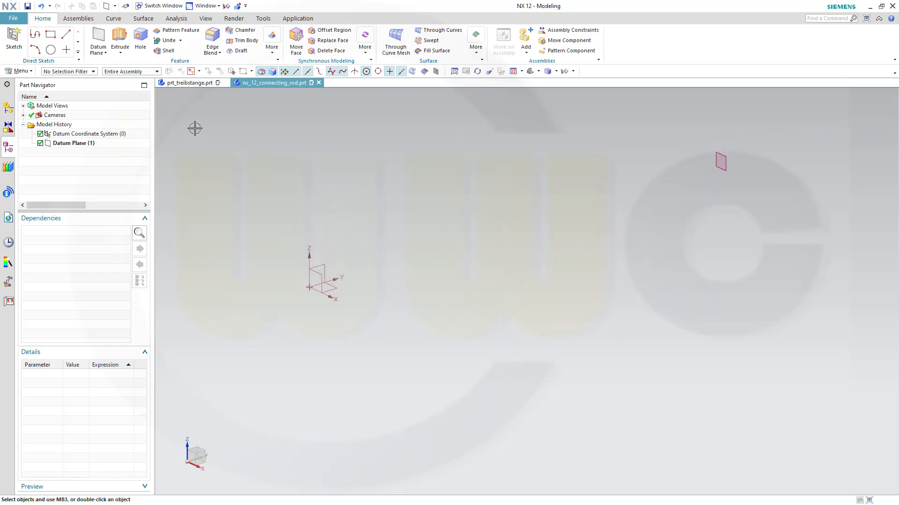
Step: Create a datum plane at a distance of 30 mm from the YZ plane of the datum coordinate system
click(107, 49)
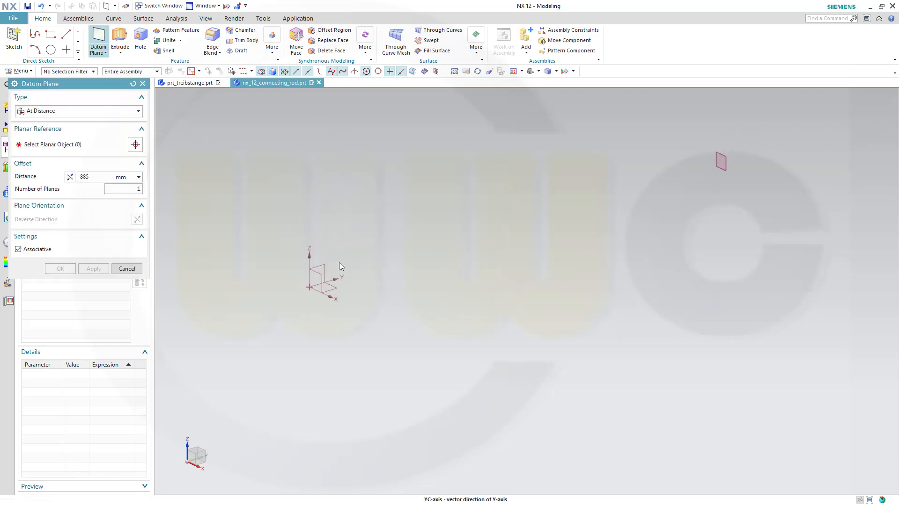
click(324, 268)
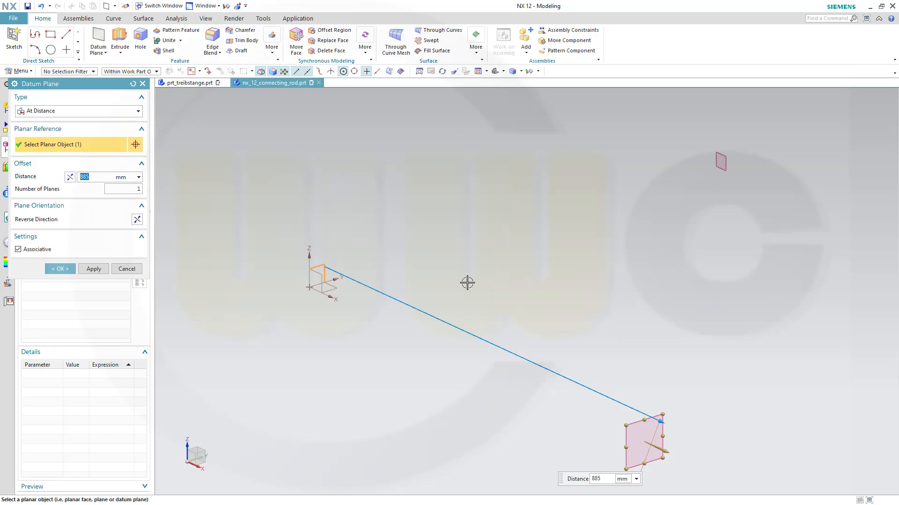
key(Return)
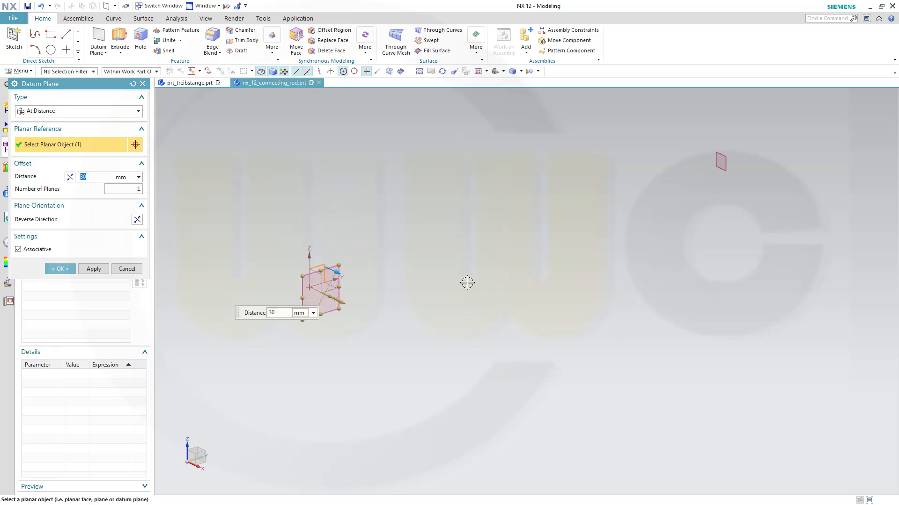
click(93, 269)
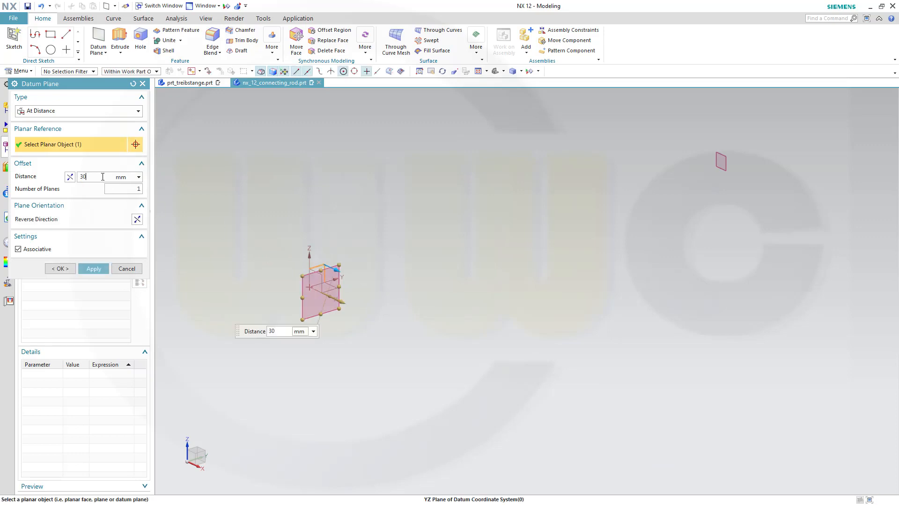
Step: Create another datum plane on the opposite side of the YZ plane, at a distance of -30 mm
drag(102, 177, 17, 168)
text(-)
key(Return)
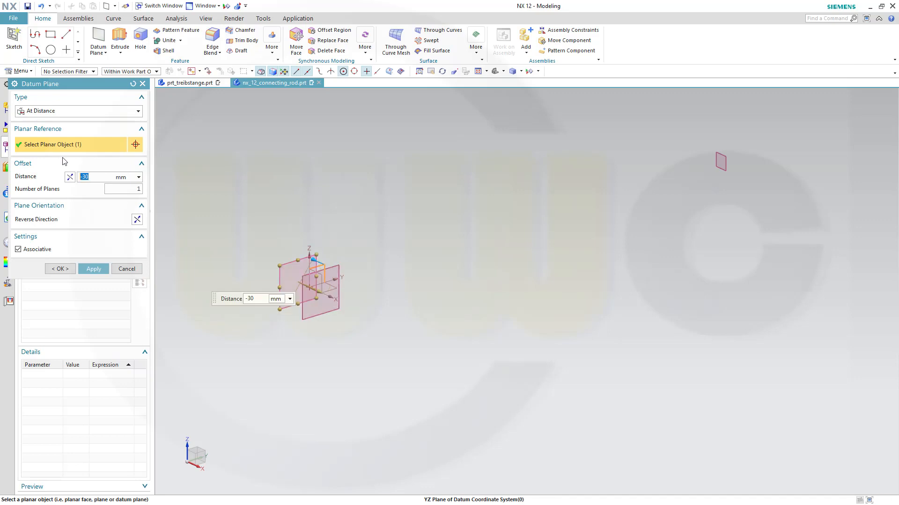
click(60, 269)
Step: Start a new sketch on the YZ plane of the datum coordinate system, using the work part origin
scroll(241, 182, up, 2)
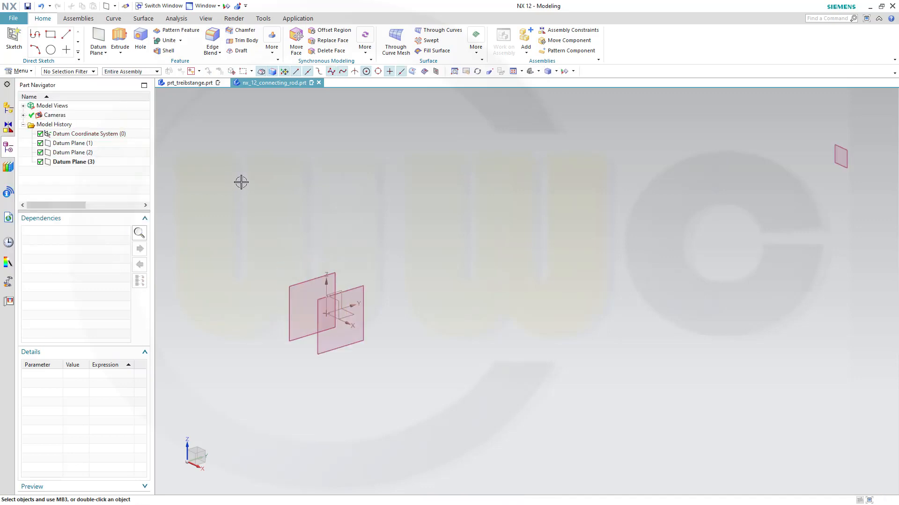
scroll(241, 182, down, 2)
scroll(286, 191, up, 1)
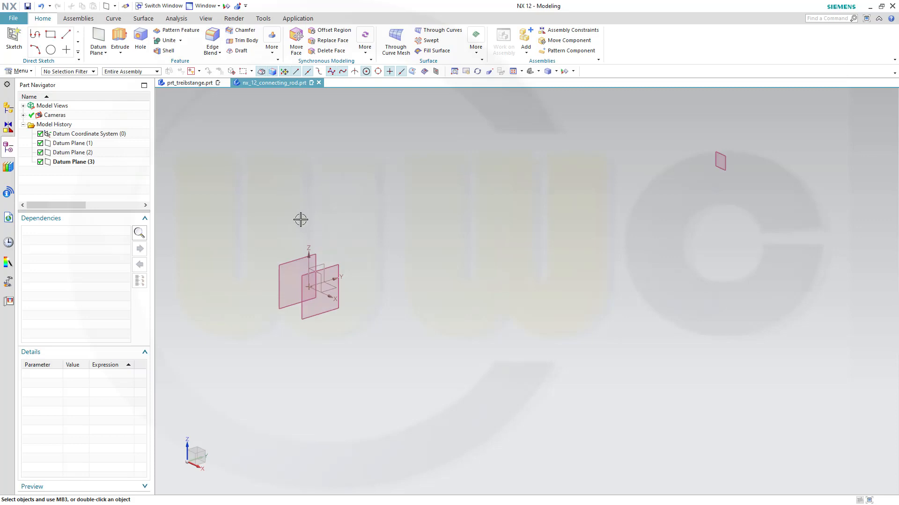
middle_drag(271, 218, 265, 216)
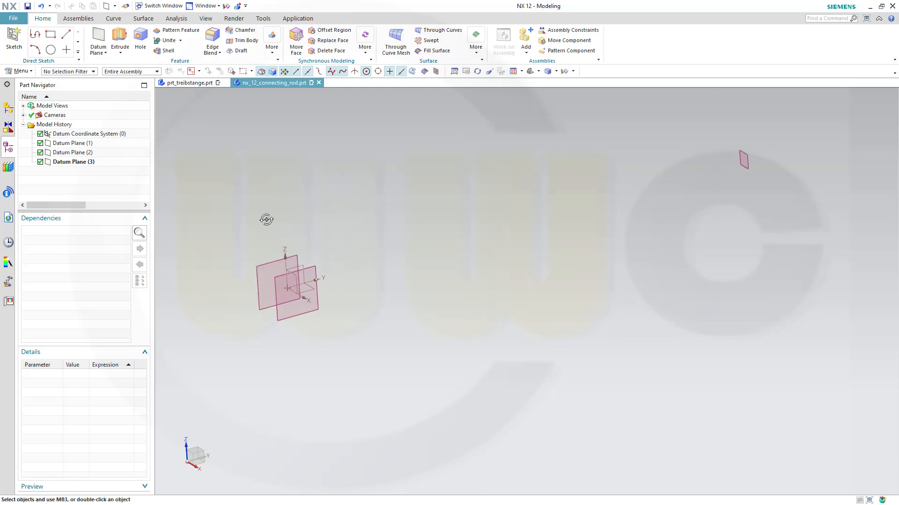
click(21, 48)
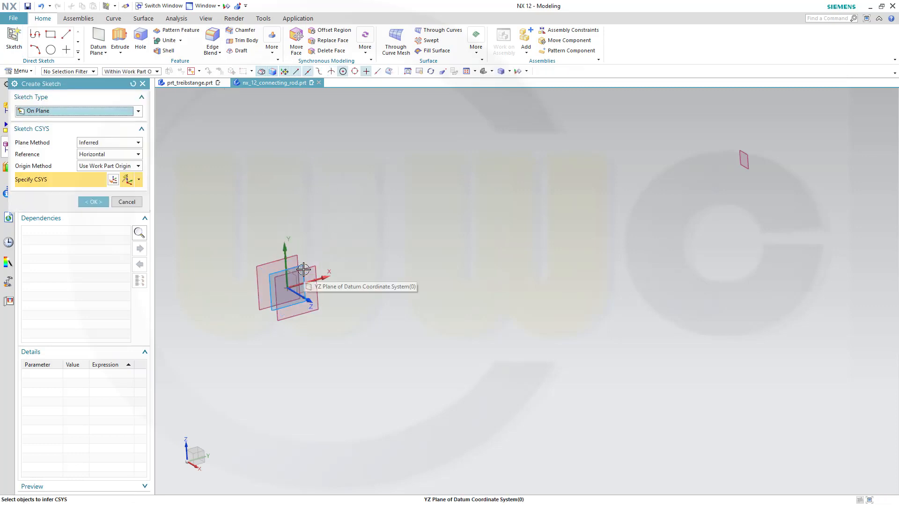
click(304, 270)
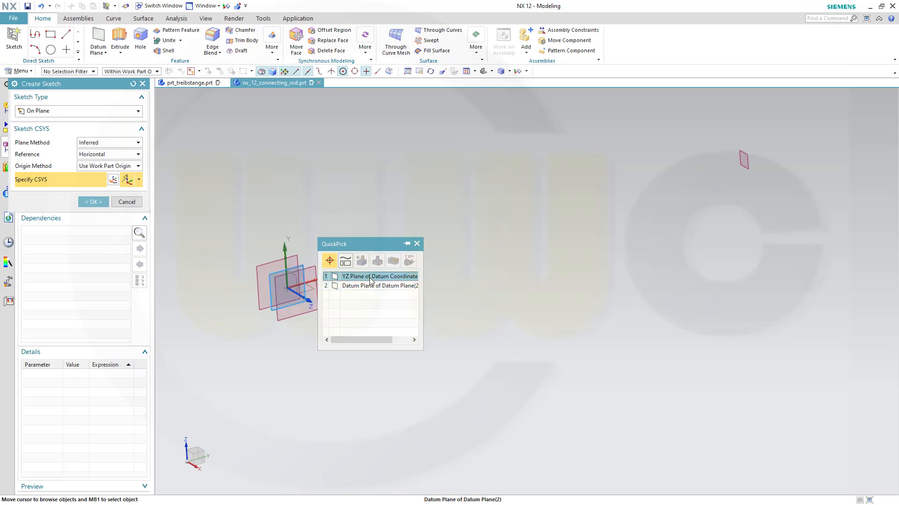
click(370, 277)
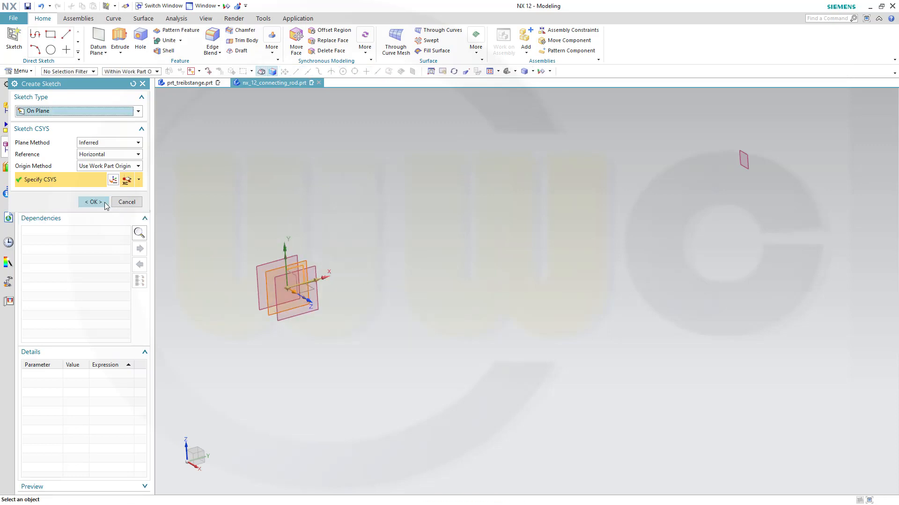
click(99, 203)
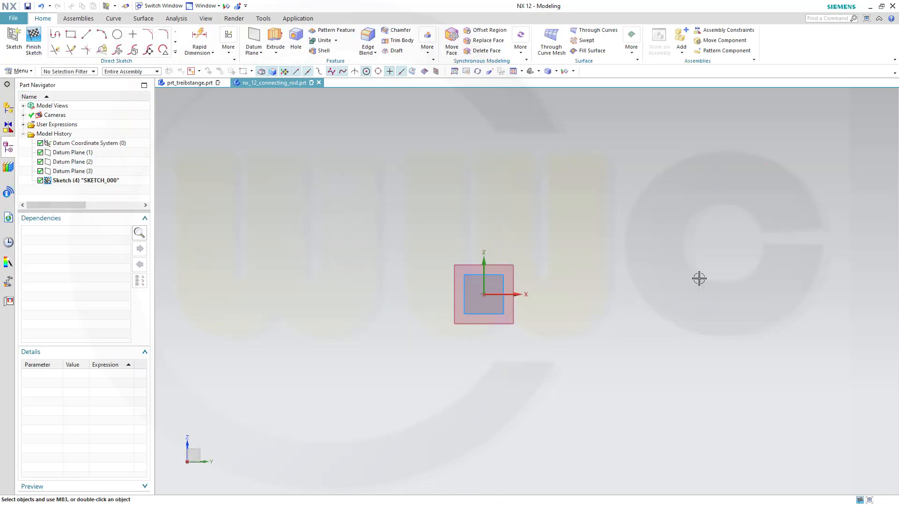
Step: Sketch a long rectangle about 35 mm high from the sketch origin to just short of the far datum plane
mouse_move(690, 287)
shift+middle_down()
mouse_move(511, 290)
mouse_move(474, 279)
shift+middle_up()
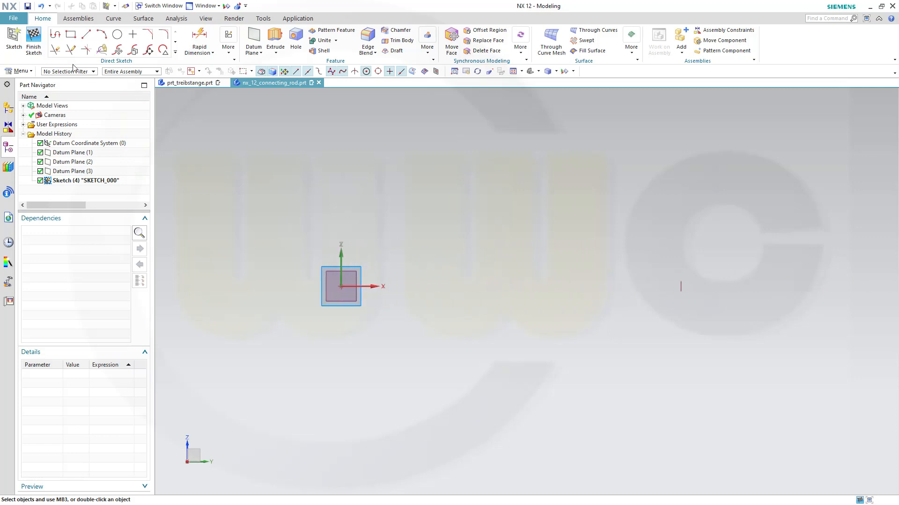
click(71, 35)
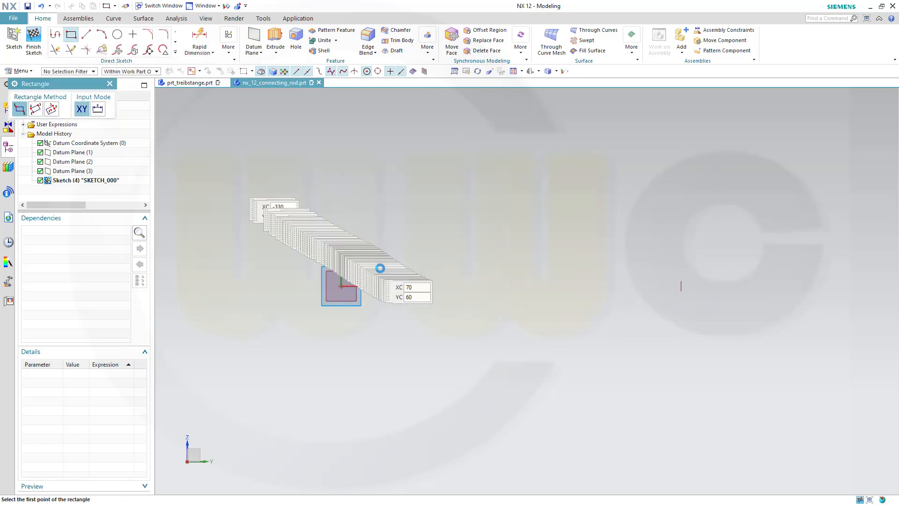
scroll(382, 265, up, 2)
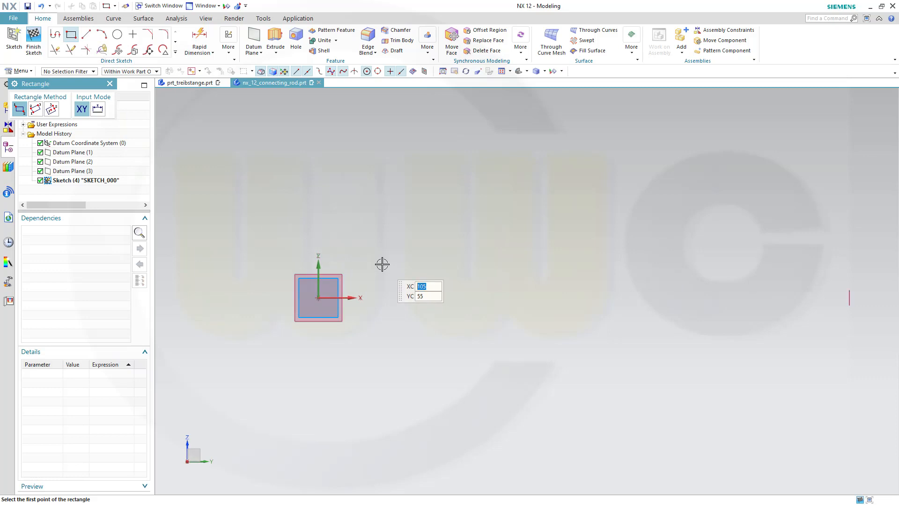
click(319, 298)
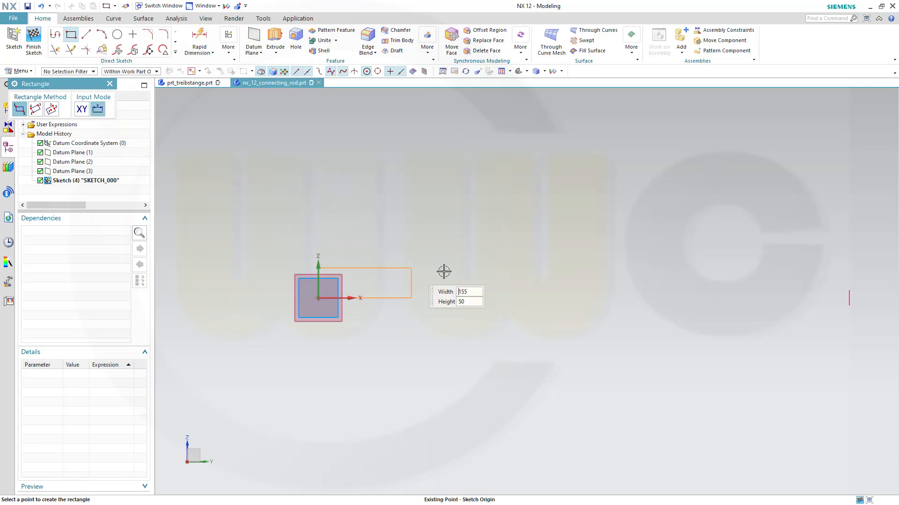
click(844, 277)
key(Escape)
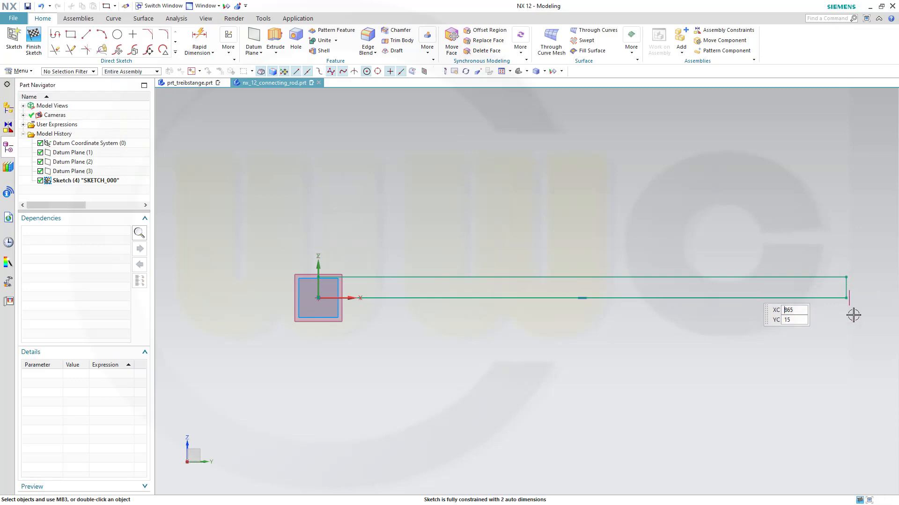
Step: Make the rectangle's far end line collinear with the distant datum plane
scroll(852, 318, up, 3)
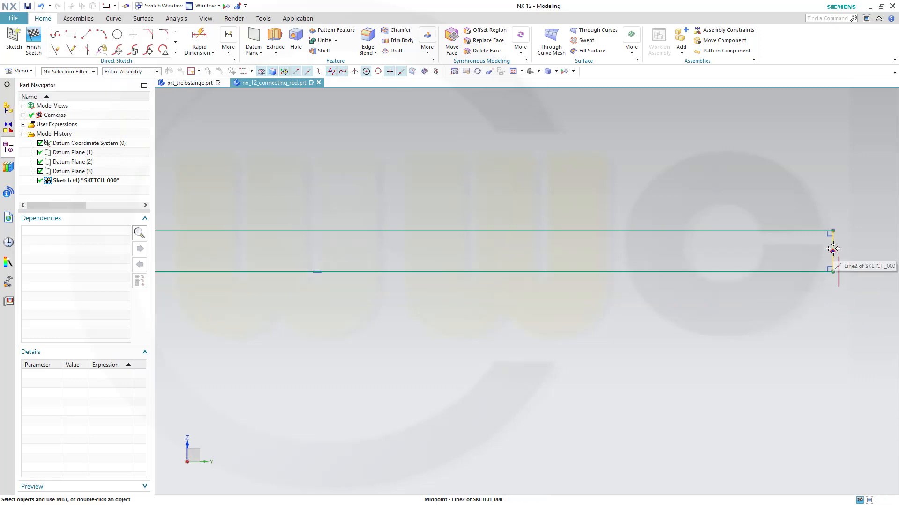
click(833, 240)
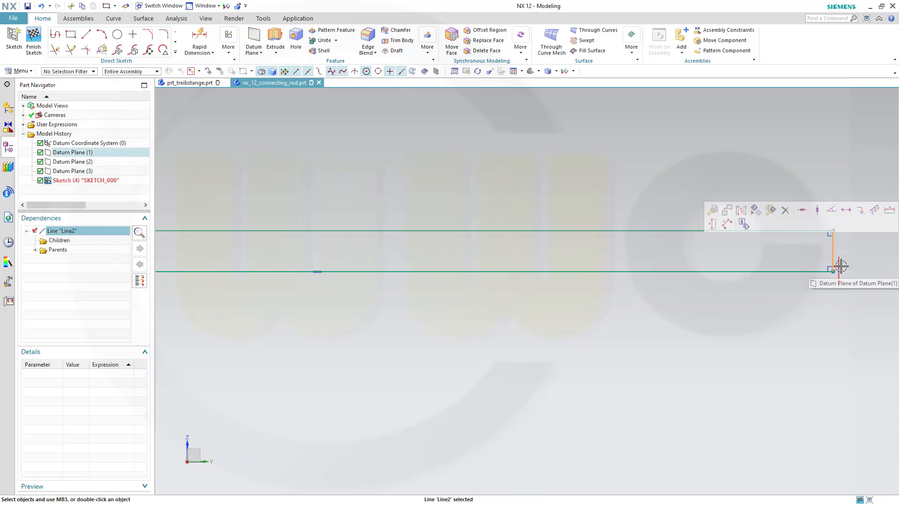
click(840, 265)
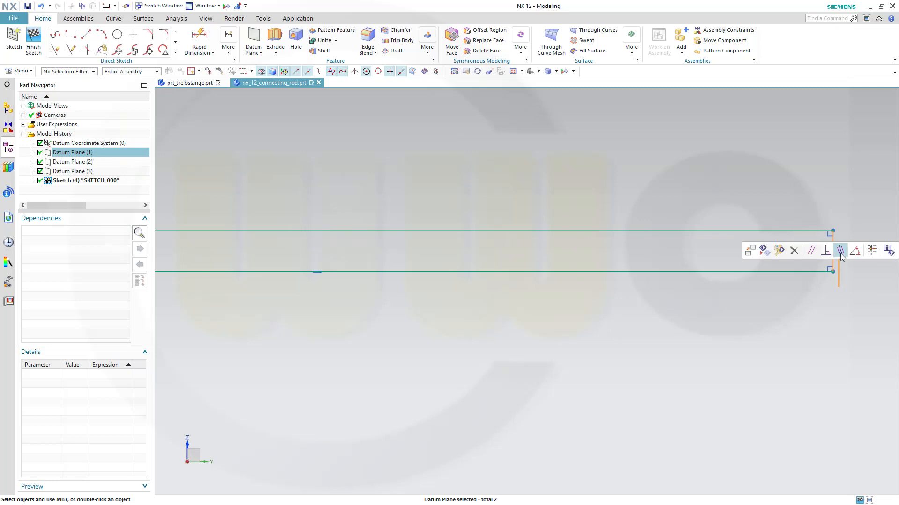
click(839, 250)
Step: Dimension the distance between the rectangle's two long edges and set it to 22.5 mm
scroll(589, 311, down, 2)
scroll(590, 312, down, 1)
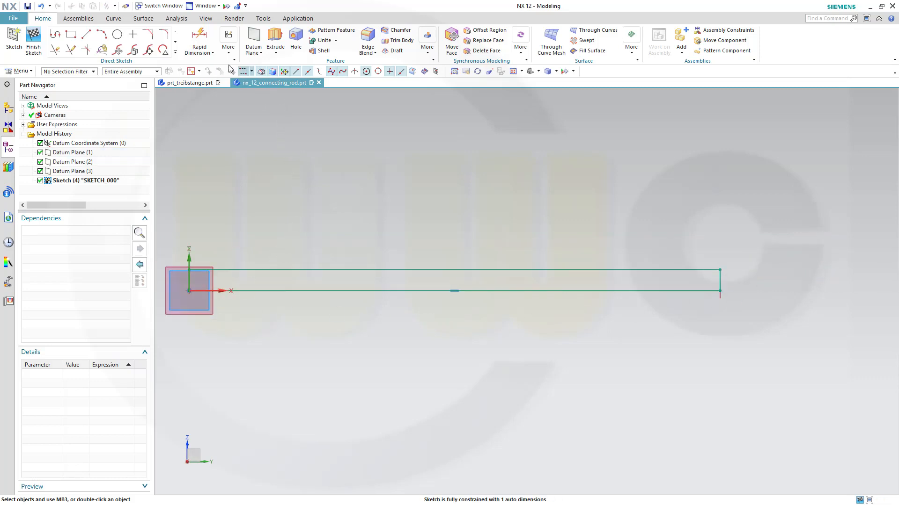
click(199, 41)
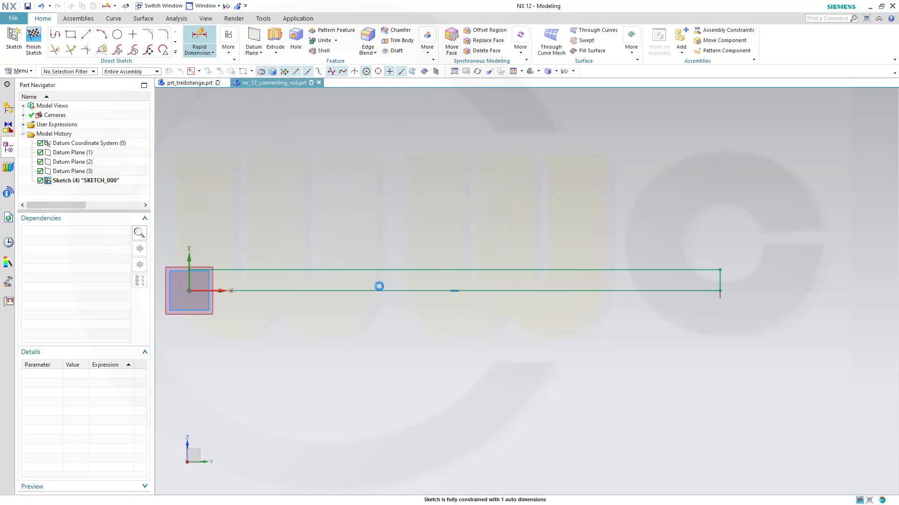
click(377, 288)
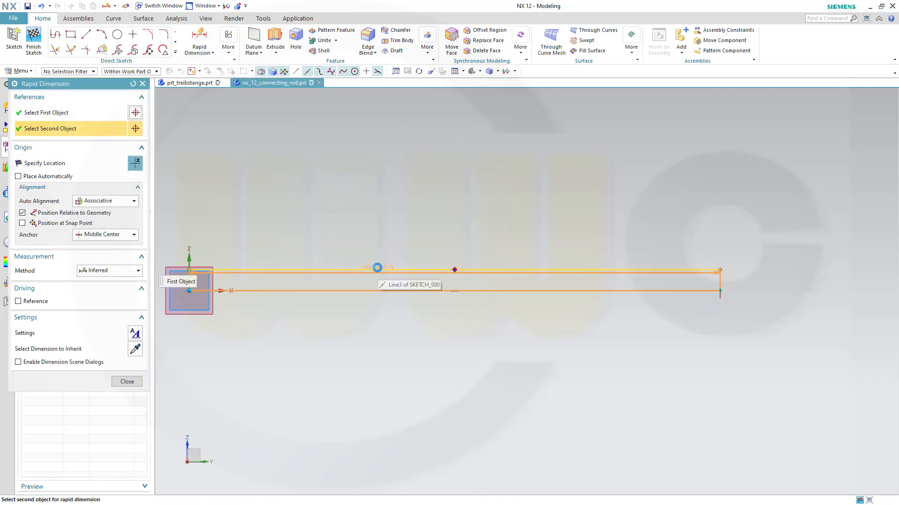
click(377, 267)
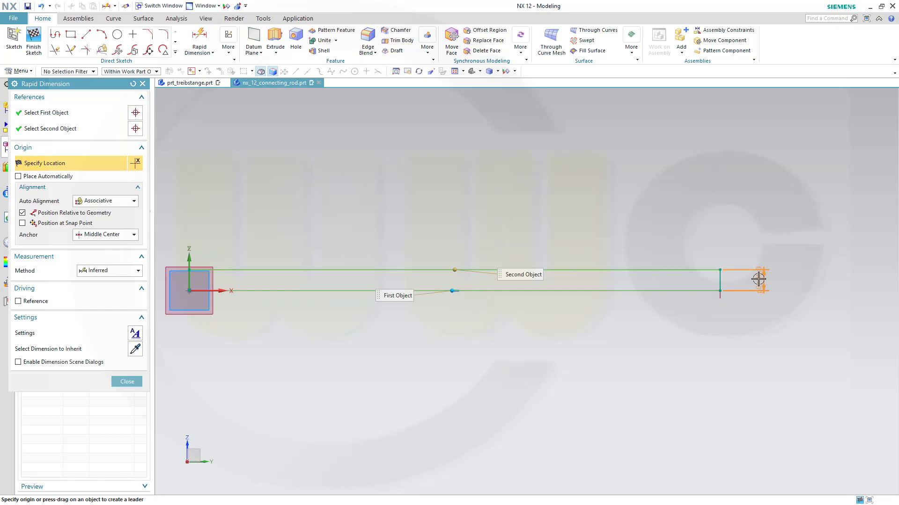
click(758, 279)
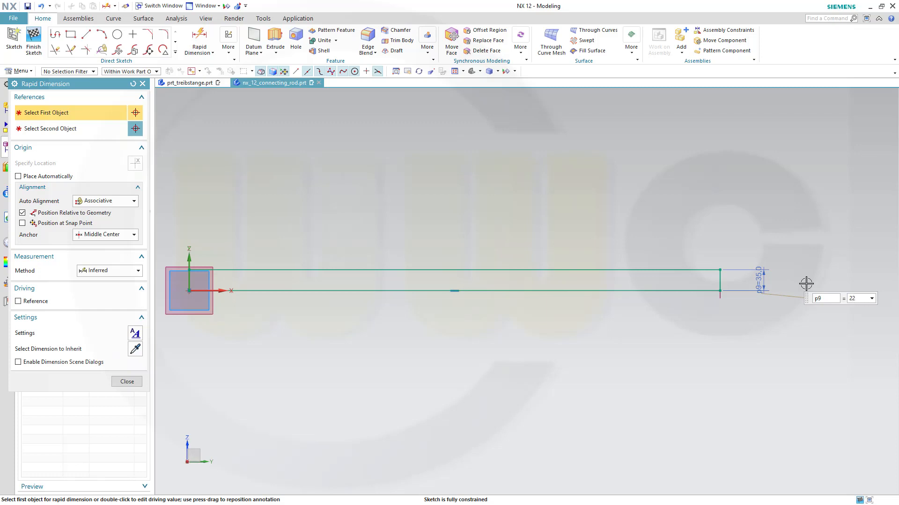
key(Return)
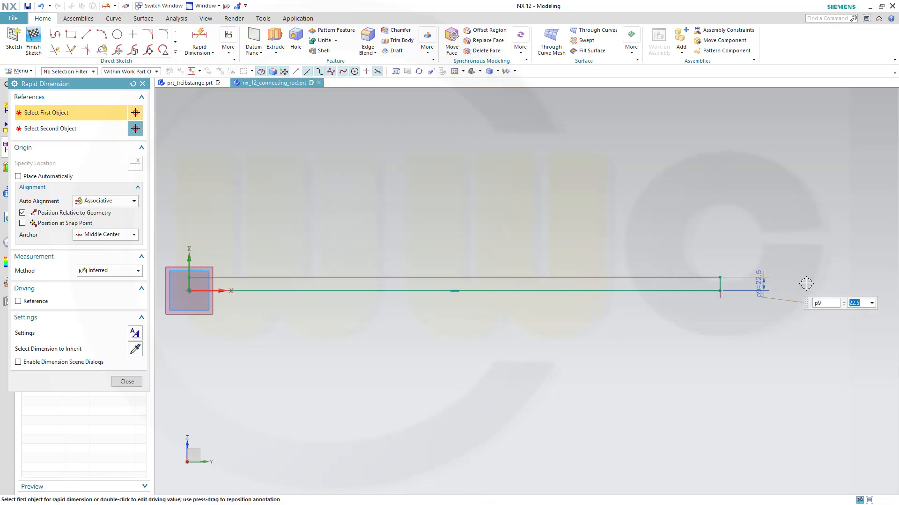
click(125, 382)
scroll(226, 315, up, 2)
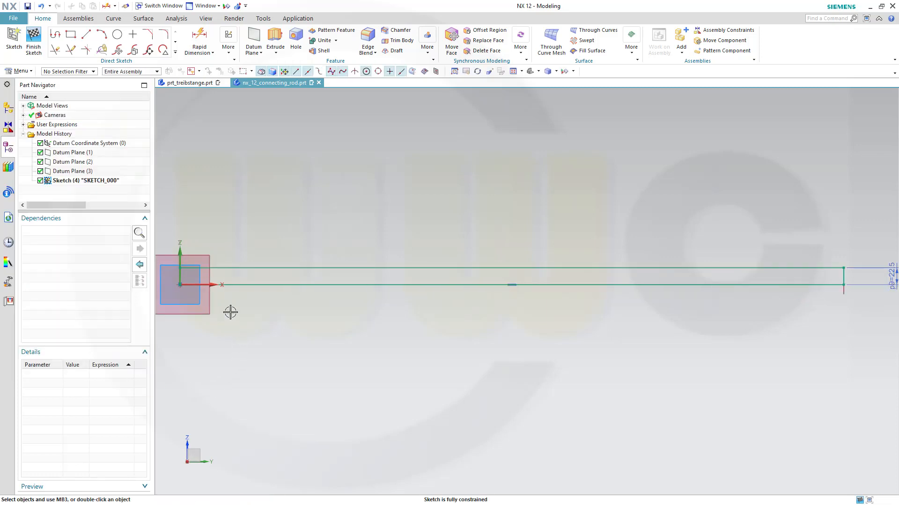
Step: Finish the sketch of the shaft's rectangular profile
mouse_move(248, 323)
shift+middle_down()
mouse_move(361, 332)
mouse_move(367, 324)
shift+middle_up()
scroll(366, 327, down, 1)
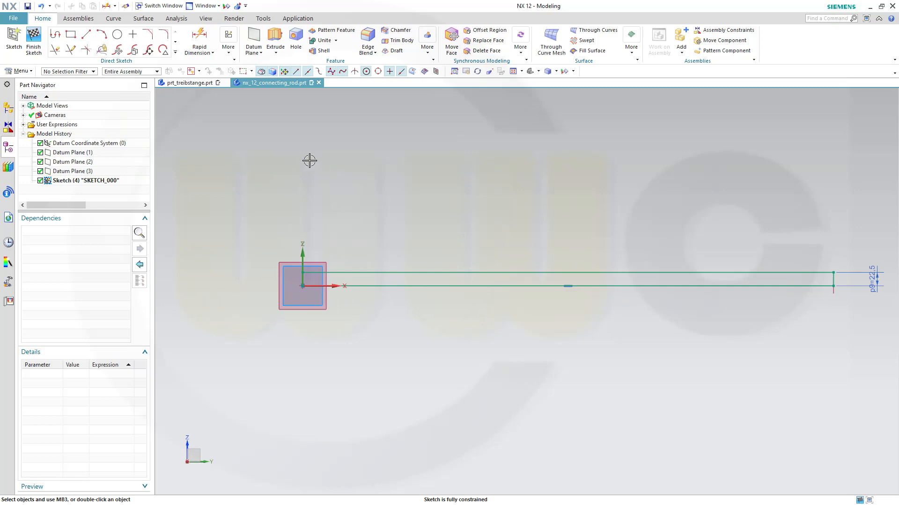
click(33, 40)
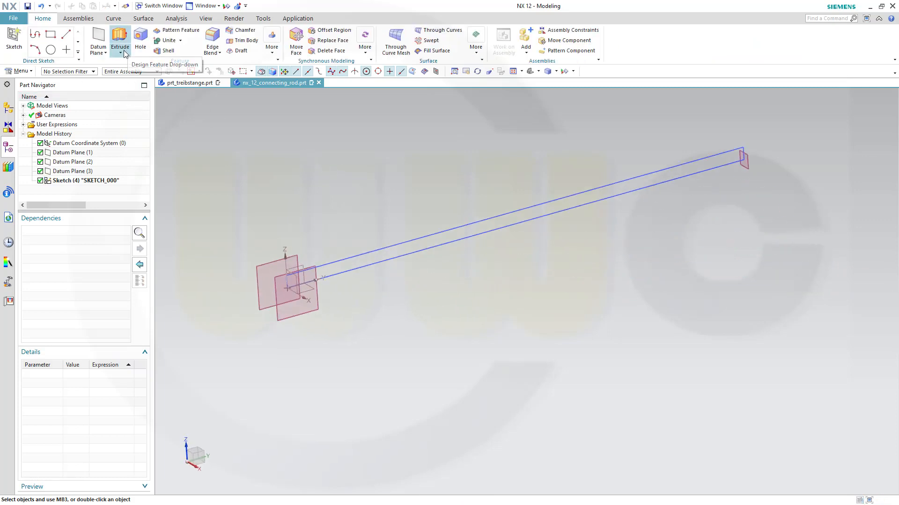
Step: Revolve the shaft profile about its lower long edge as a solid, with start angle 0° and end angle 360°
click(122, 52)
click(124, 76)
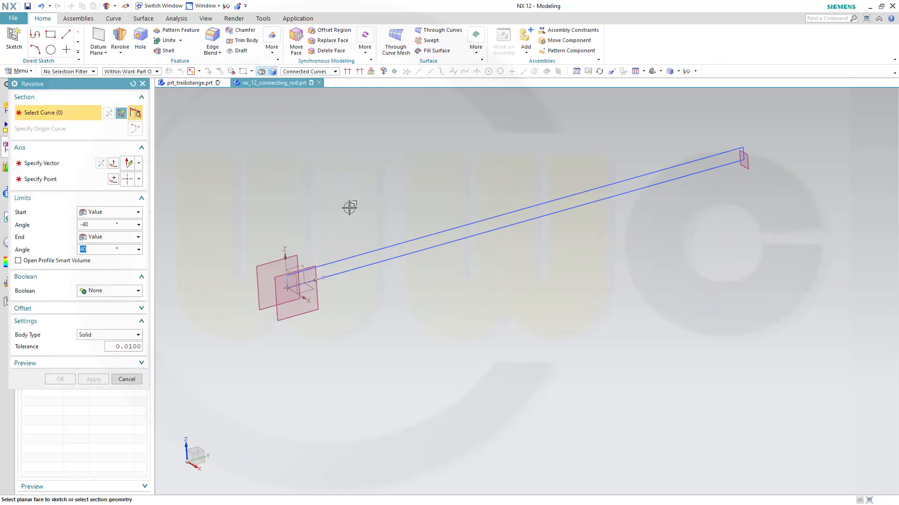
click(399, 240)
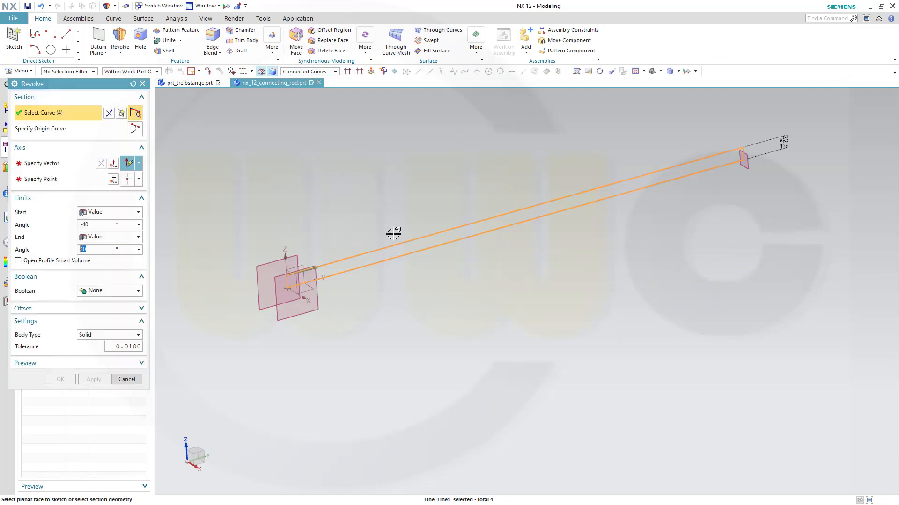
click(71, 163)
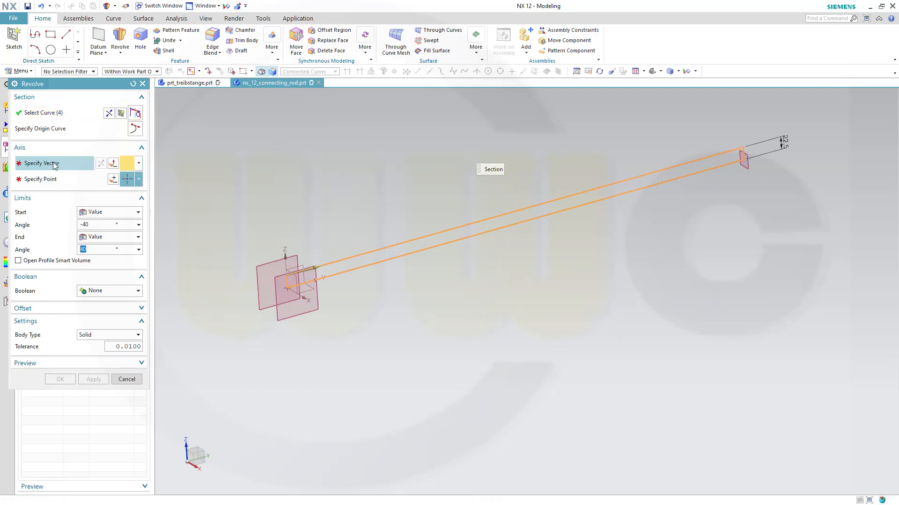
click(361, 267)
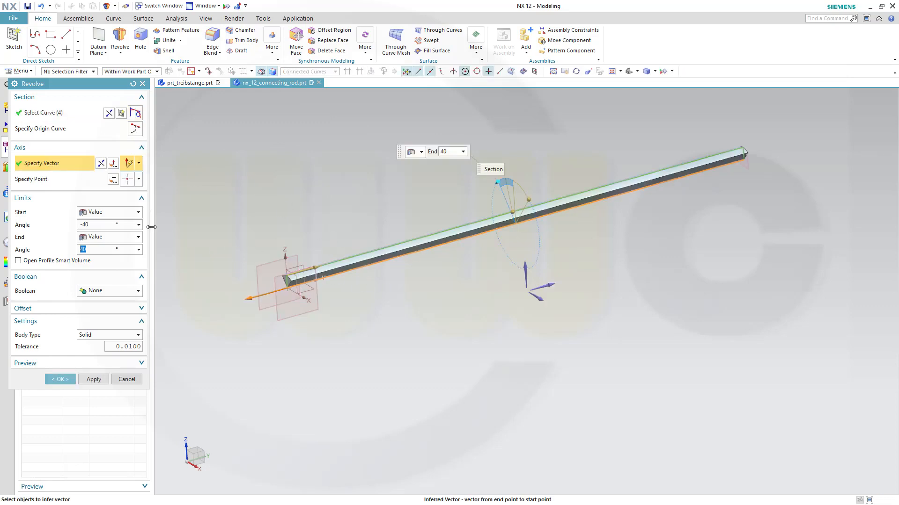
click(105, 223)
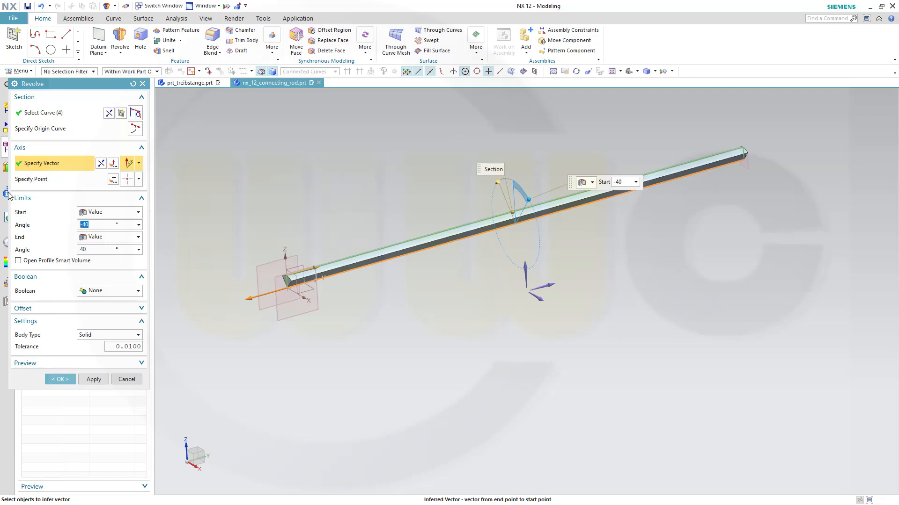
click(103, 250)
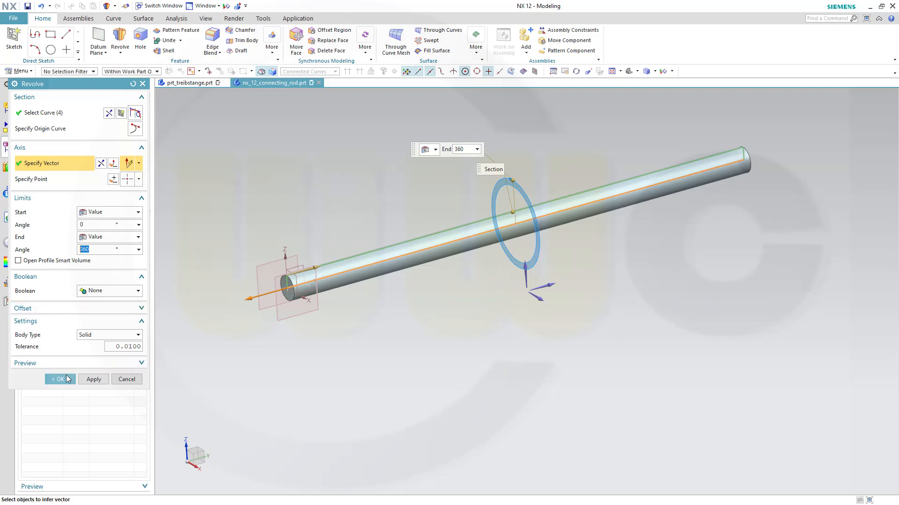
click(60, 380)
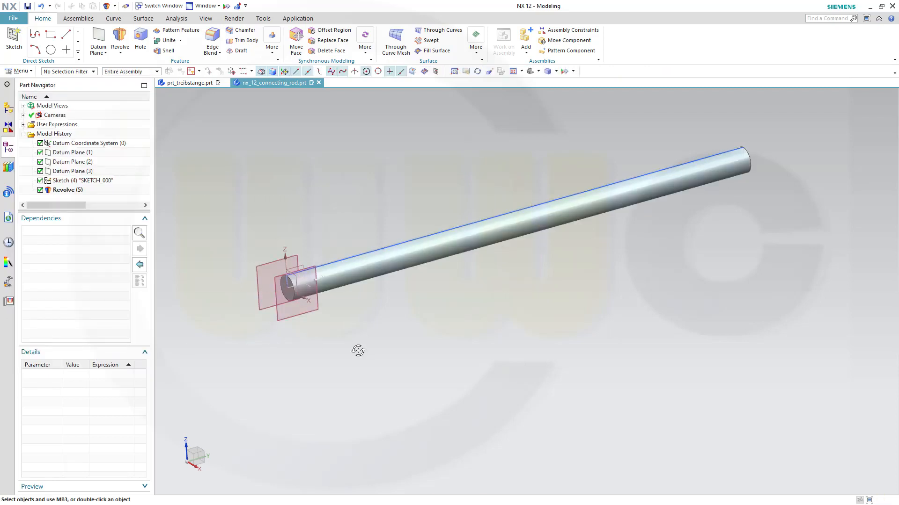
Step: Hide the shaft profile sketch SKETCH_000
middle_drag(358, 351, 350, 349)
click(120, 183)
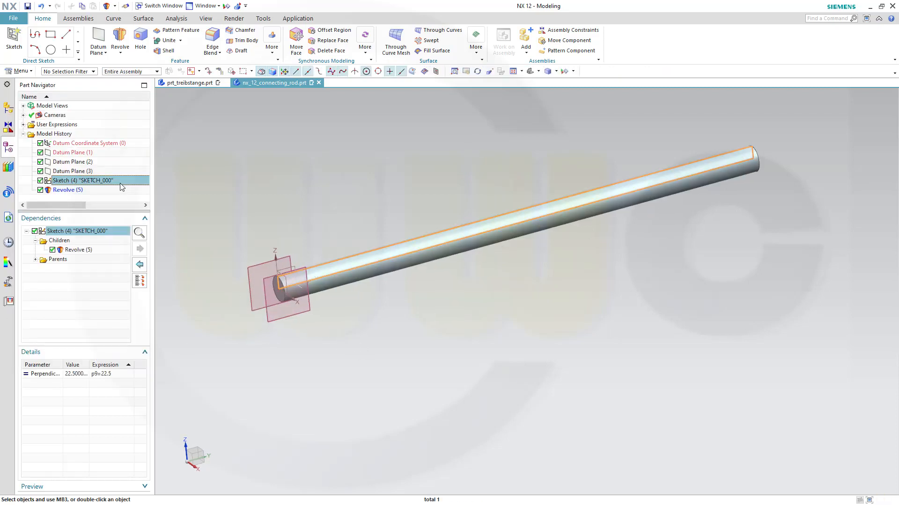
right_click(121, 183)
click(133, 191)
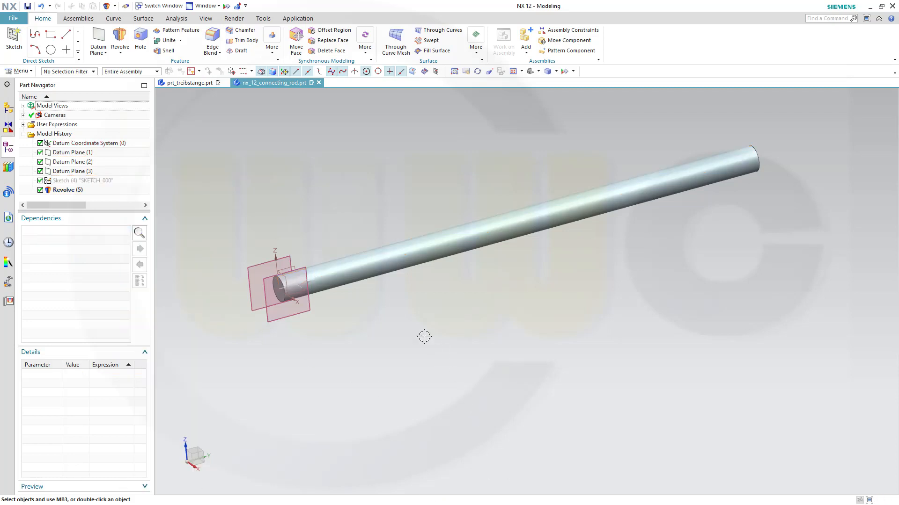
Step: Start a new sketch on the YZ plane of the datum coordinate system, using the work part origin
click(13, 39)
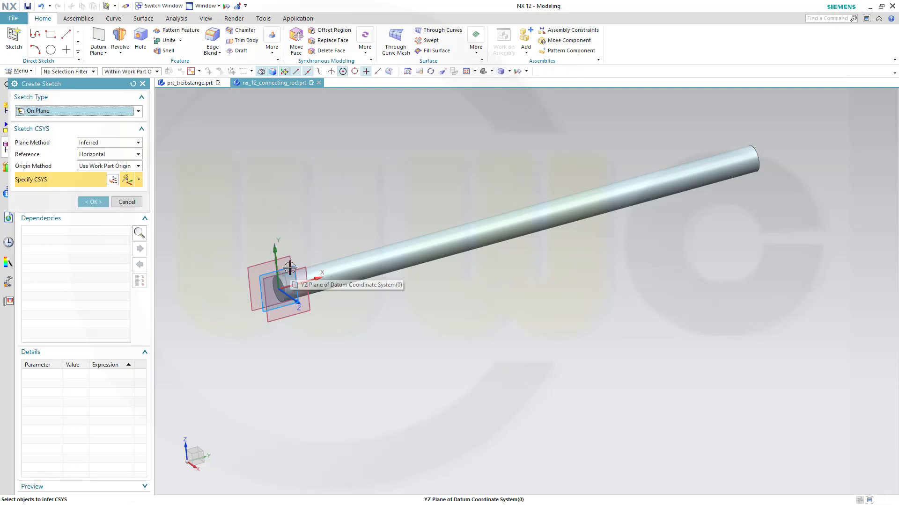
click(290, 267)
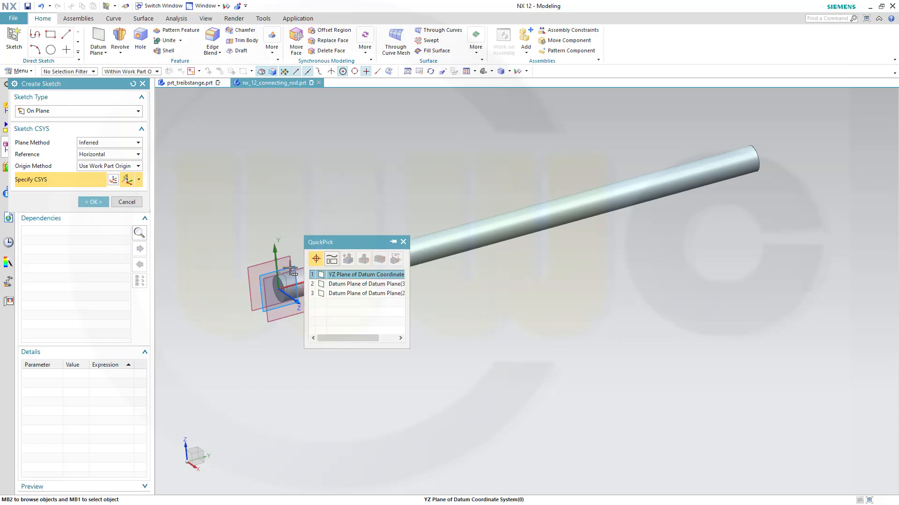
click(346, 275)
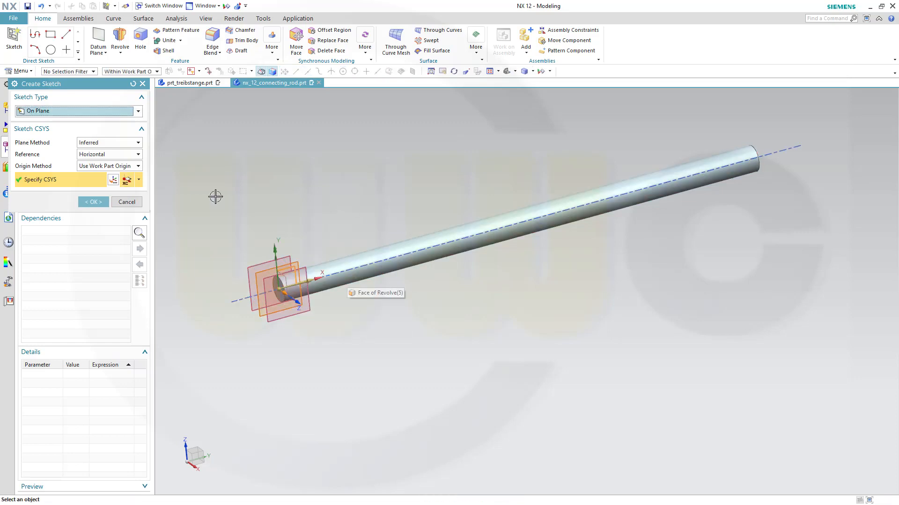
click(94, 202)
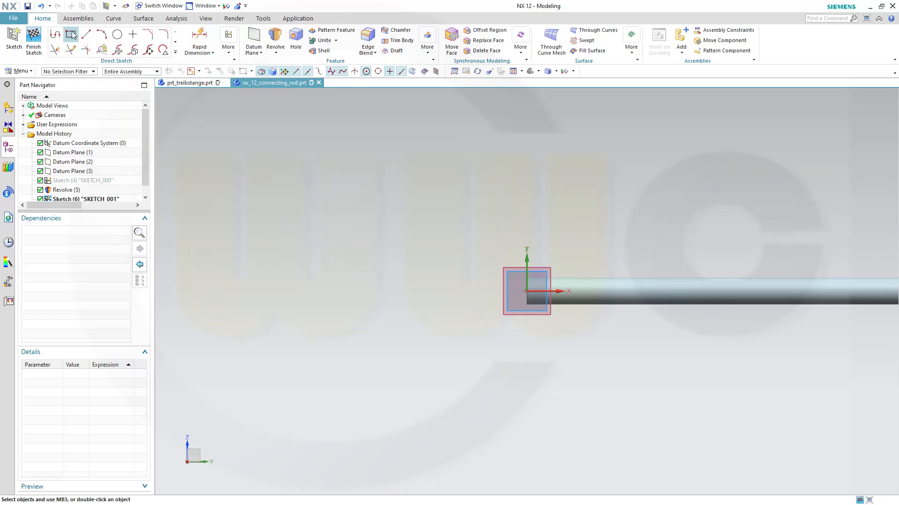
Step: Sketch a rectangle 146 mm wide and 55 mm high above the shaft's near end
click(70, 34)
click(434, 216)
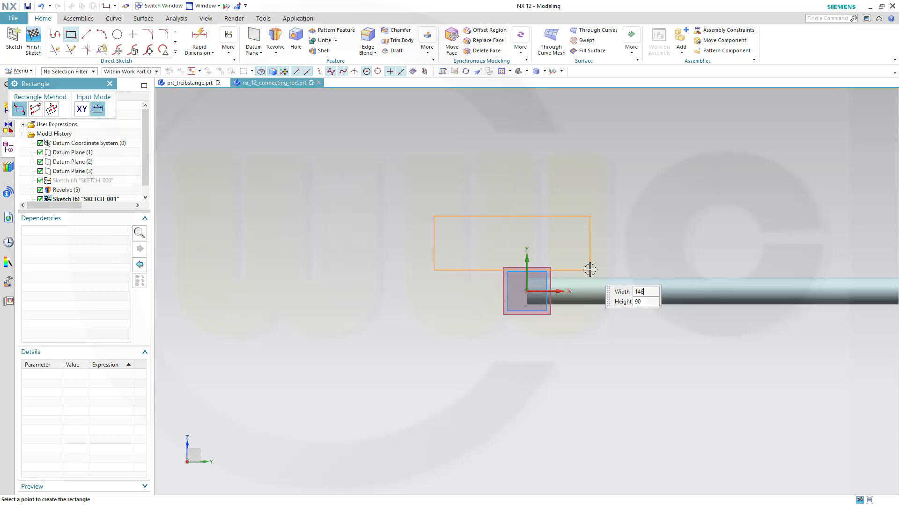
key(Tab)
key(Tab)
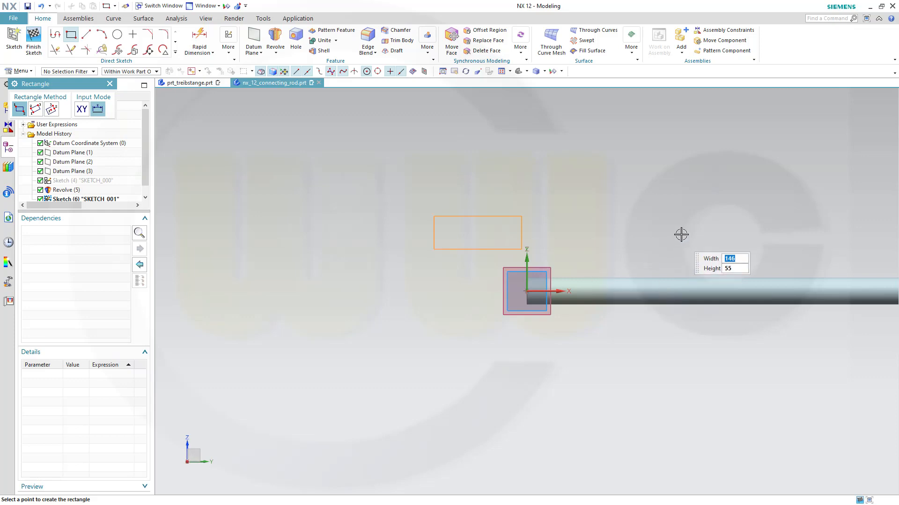
click(628, 245)
key(Escape)
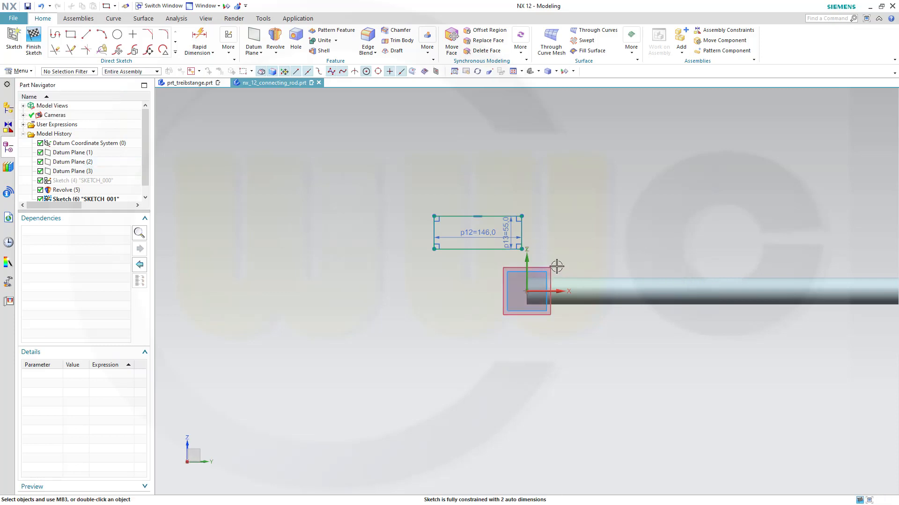
Step: Make the rectangle's lower edge collinear with the sketch's horizontal axis
scroll(560, 242, up, 3)
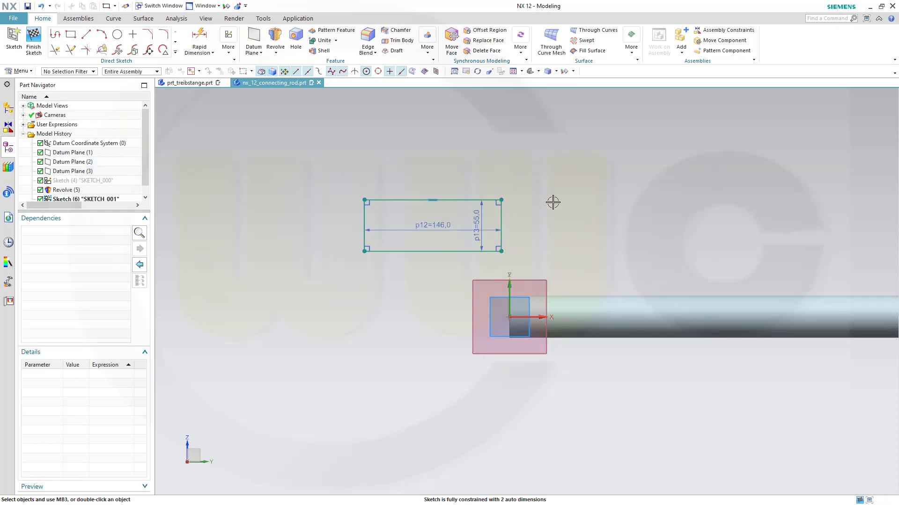
click(426, 251)
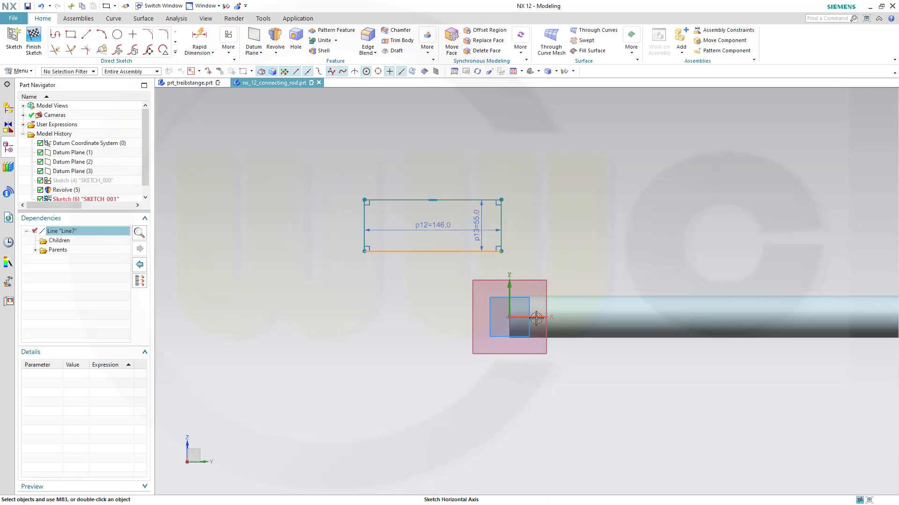
click(535, 321)
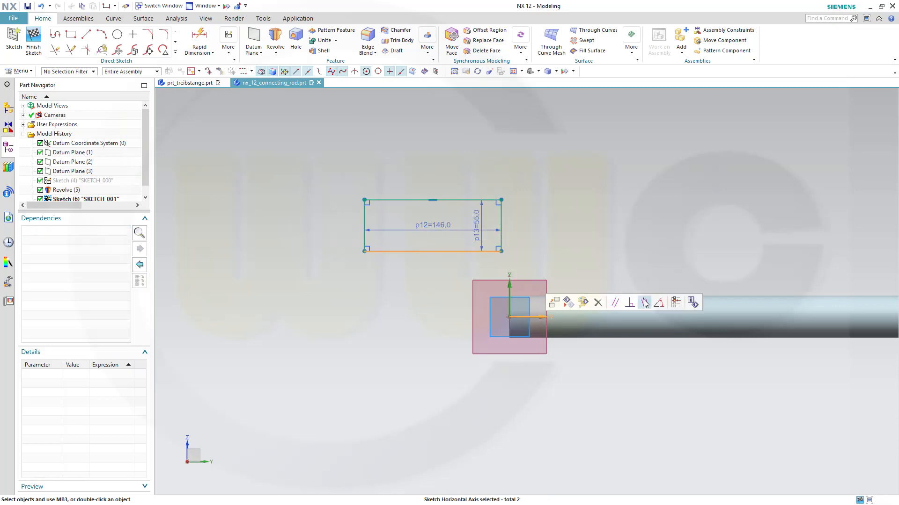
click(644, 303)
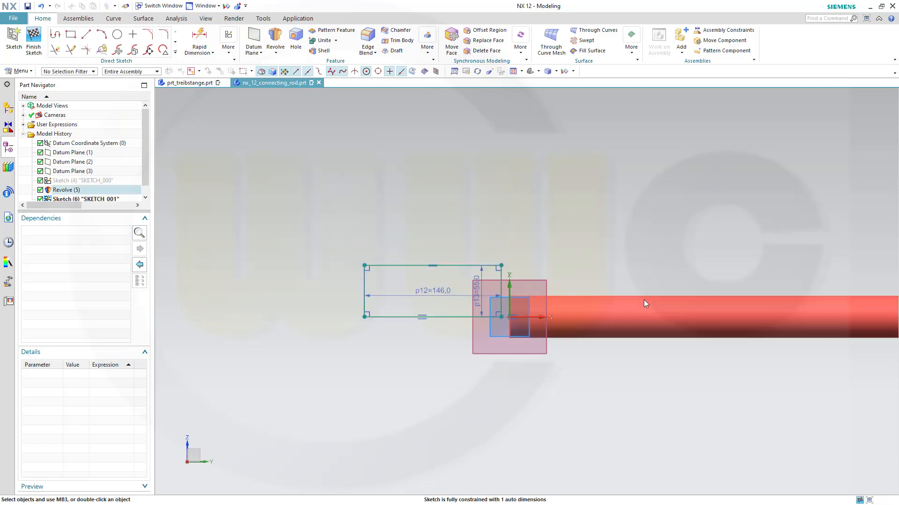
Step: Dimension the rectangle's outer short edge 61 mm from the sketch's vertical axis and finish the sketch
click(366, 281)
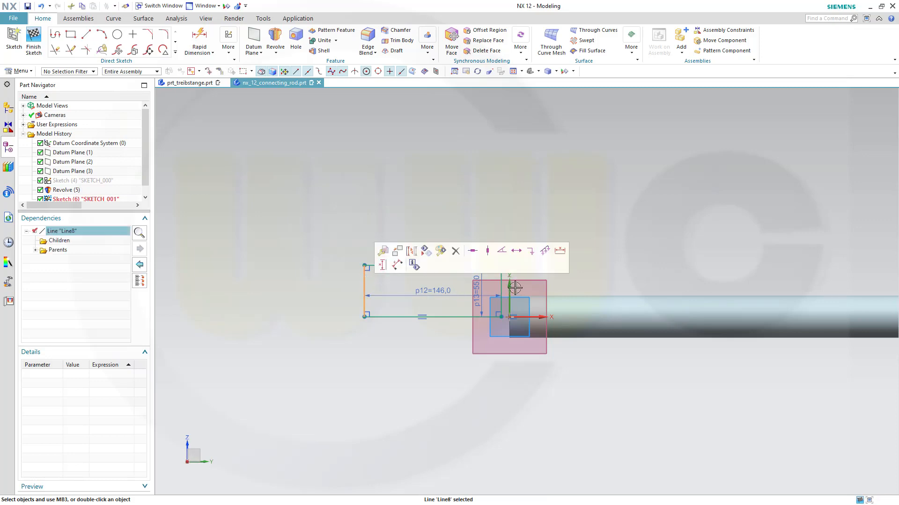
click(511, 290)
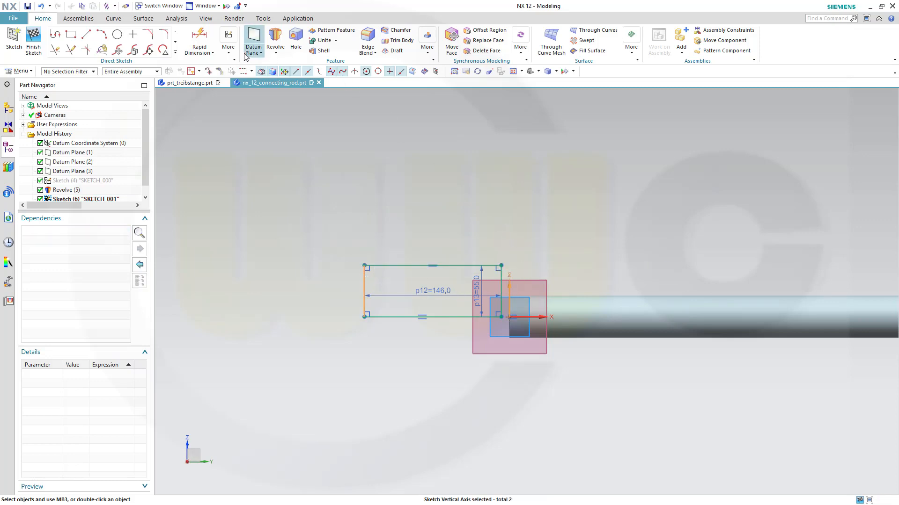
click(199, 39)
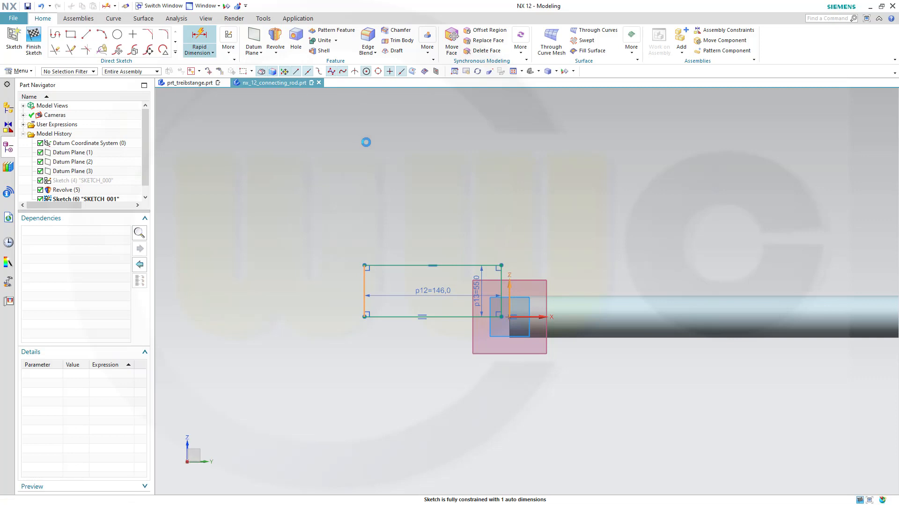
click(364, 280)
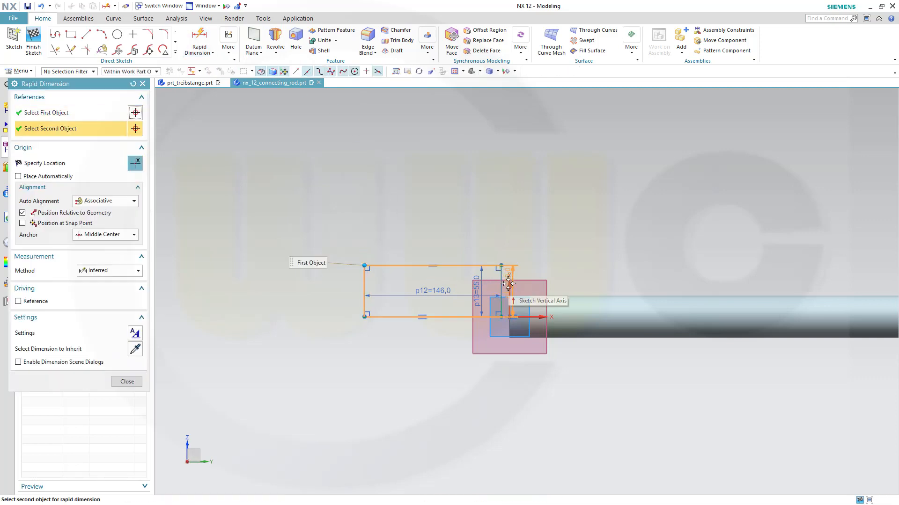
click(508, 283)
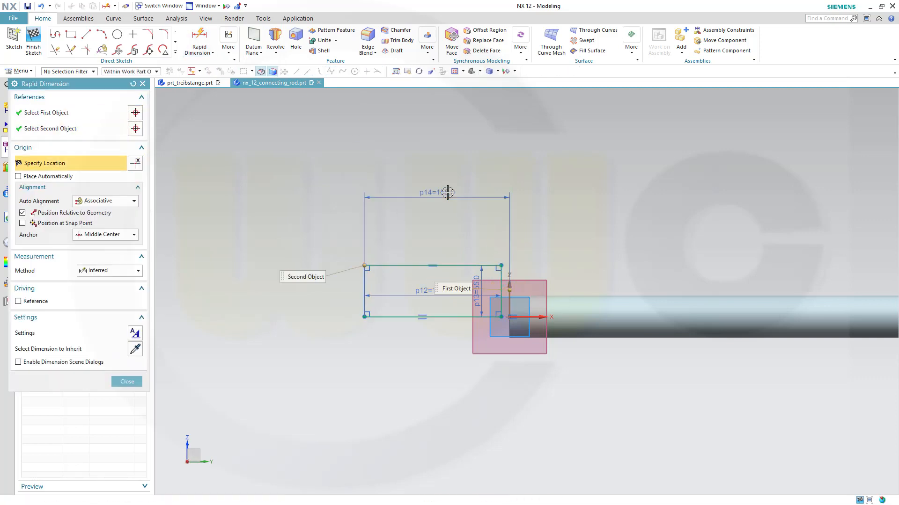
click(447, 192)
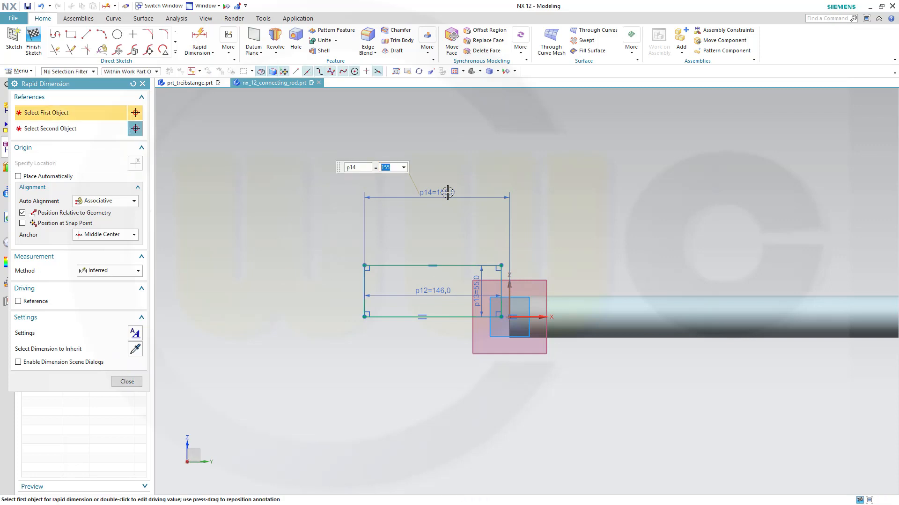
text(61)
key(Return)
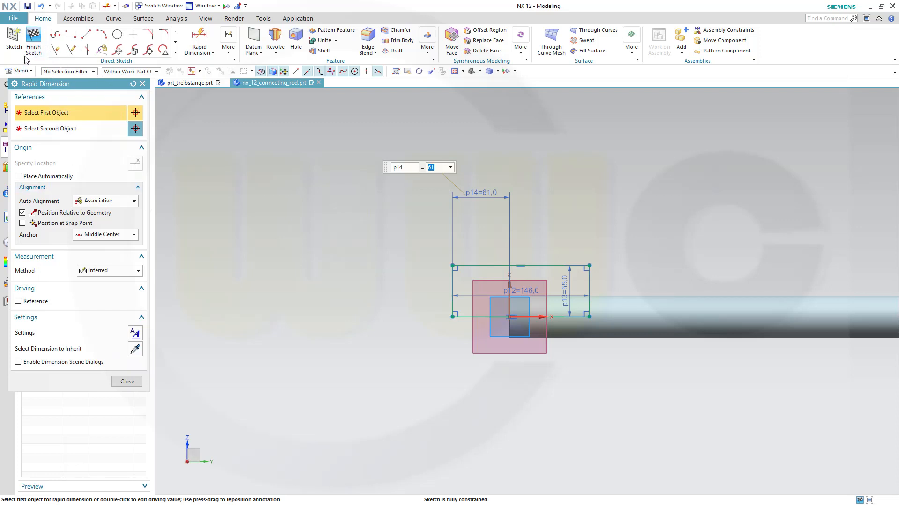
click(37, 42)
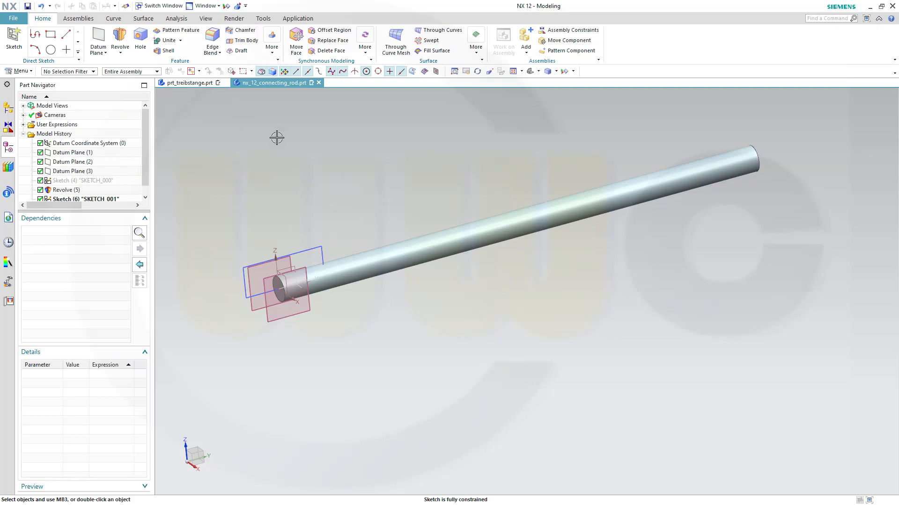
Step: Revolve the 146 by 55 mm rectangle a full 360° about its lower edge as a solid body
click(120, 52)
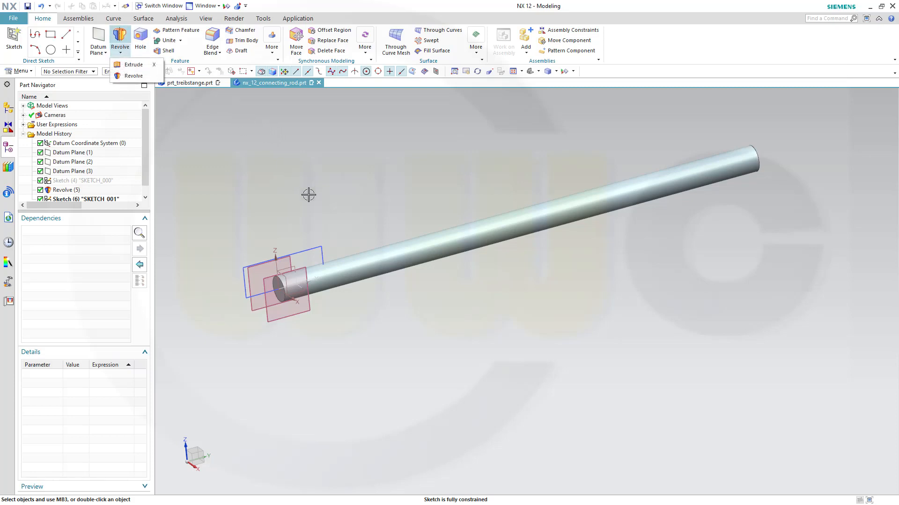
click(133, 76)
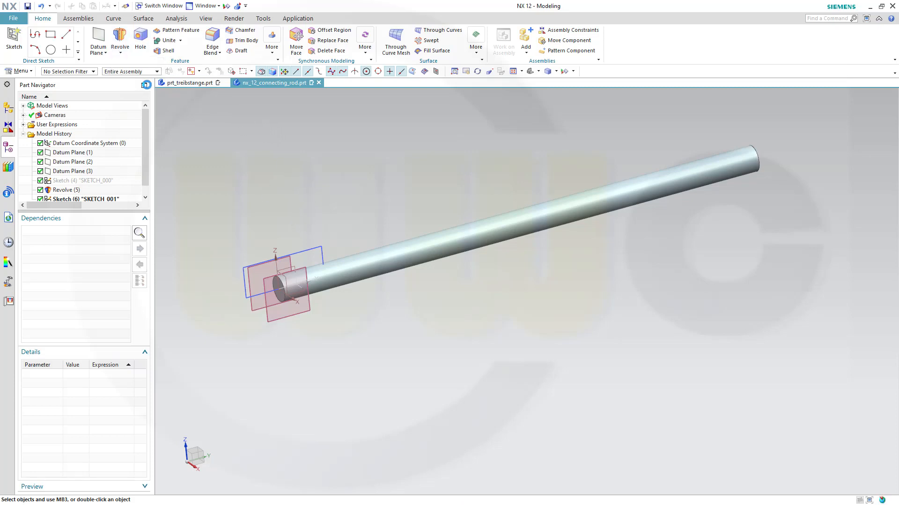
click(302, 249)
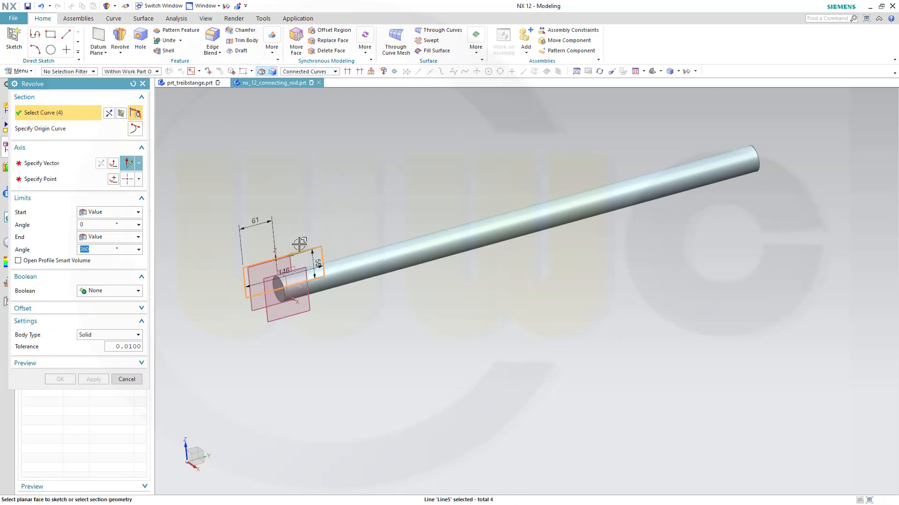
click(56, 166)
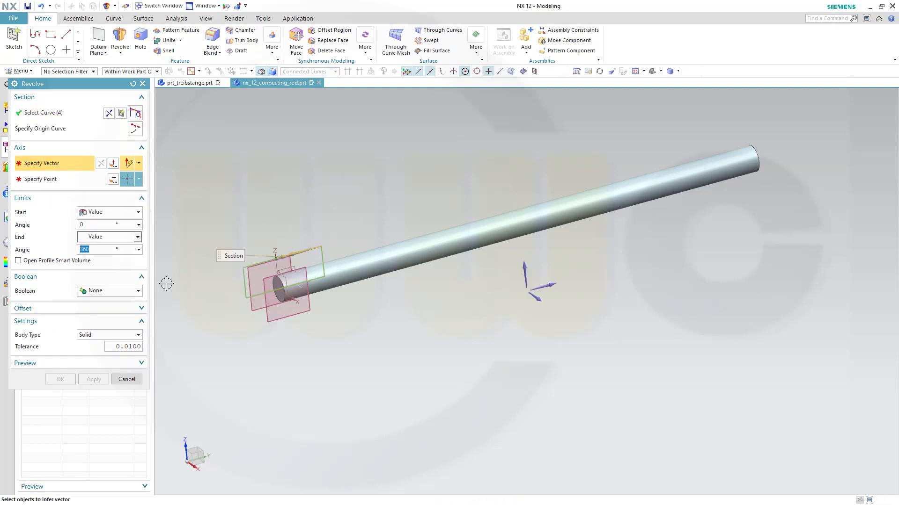
scroll(266, 320, up, 1)
click(249, 292)
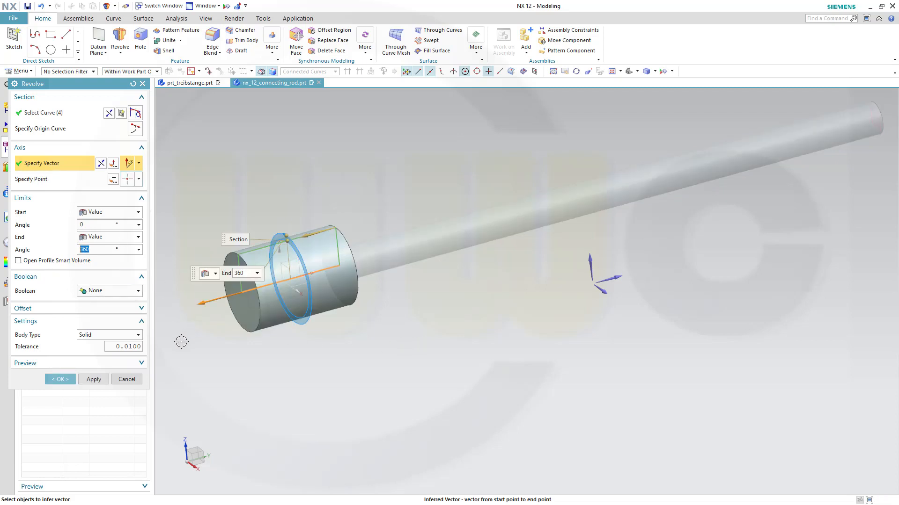
click(61, 379)
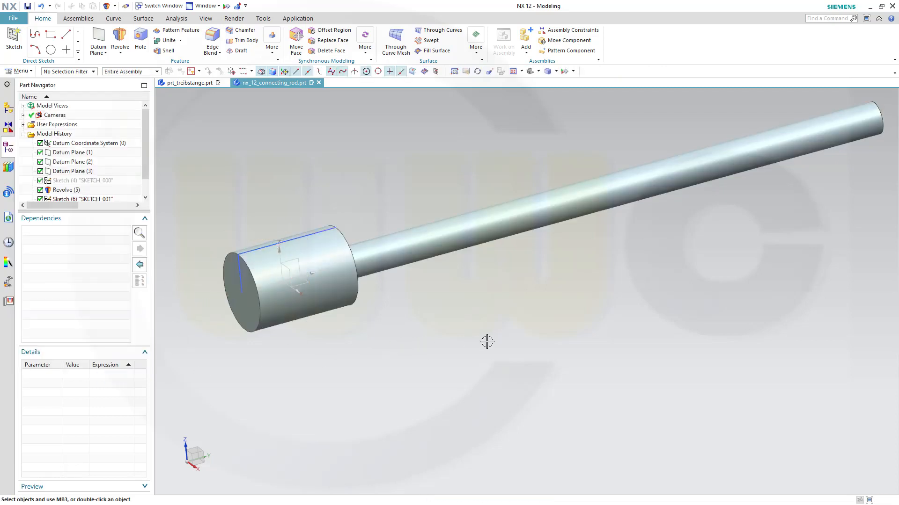
Step: Edit the larger cylinder's revolve feature so its Boolean option is Unite with the shaft body
middle_drag(486, 341, 482, 337)
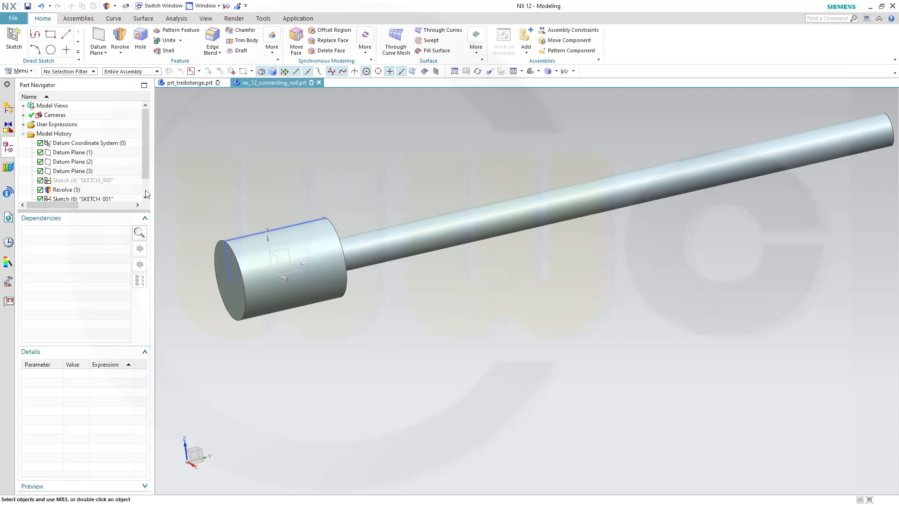
scroll(145, 170, down, 1)
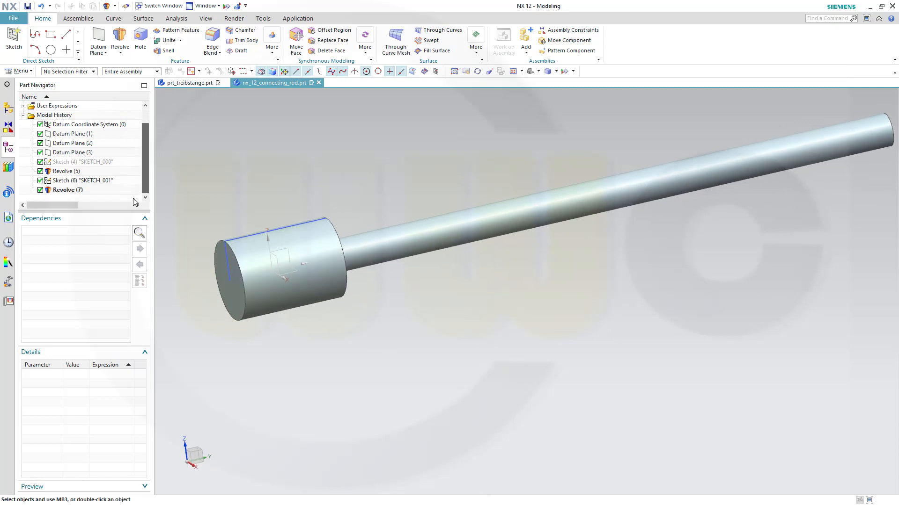
click(72, 190)
double_click(72, 190)
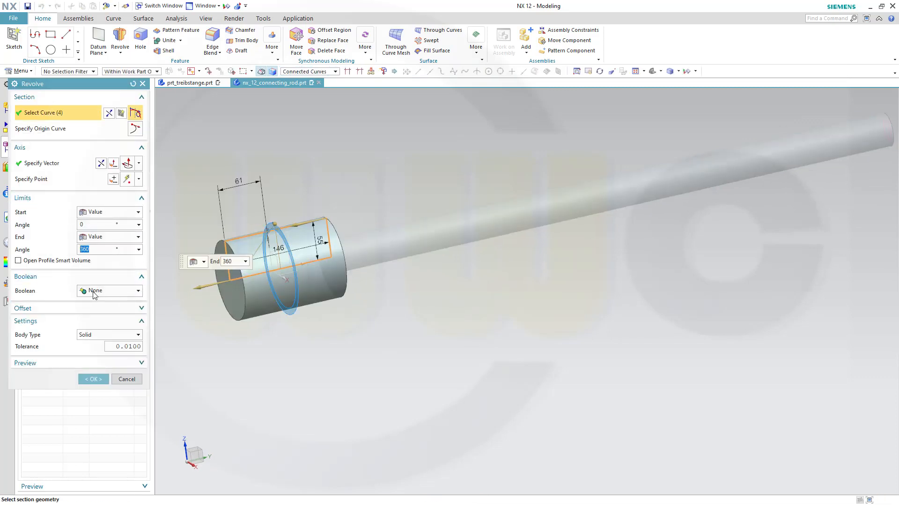
click(139, 291)
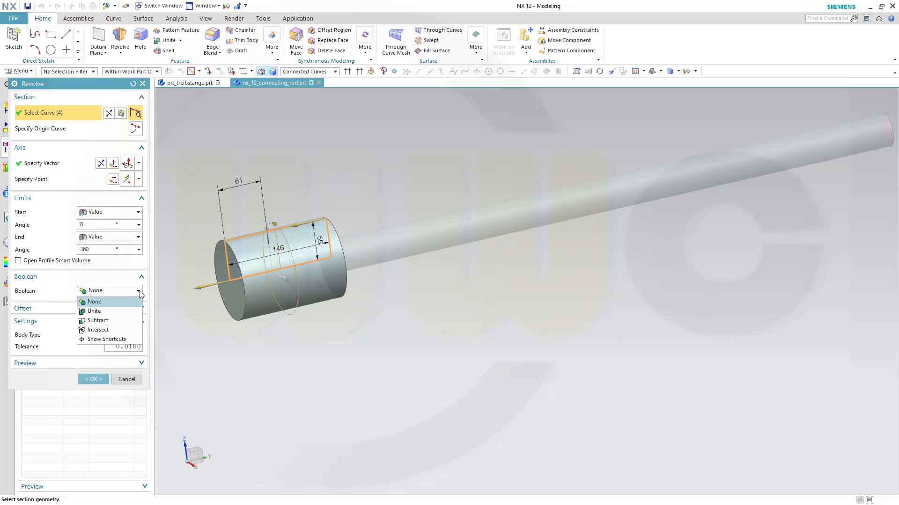
click(118, 310)
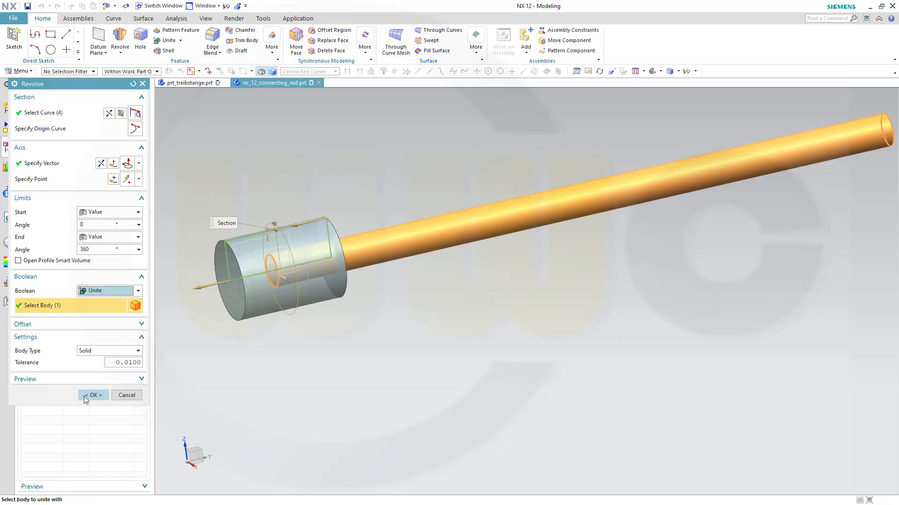
click(90, 396)
Step: Hide the larger cylinder's profile sketch, SKETCH_001
scroll(493, 327, up, 1)
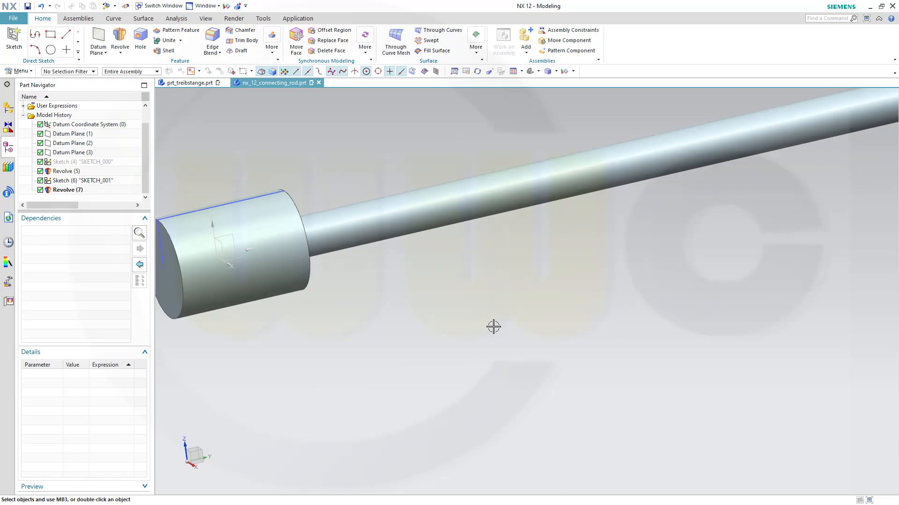
scroll(493, 326, down, 1)
click(115, 182)
right_click(115, 182)
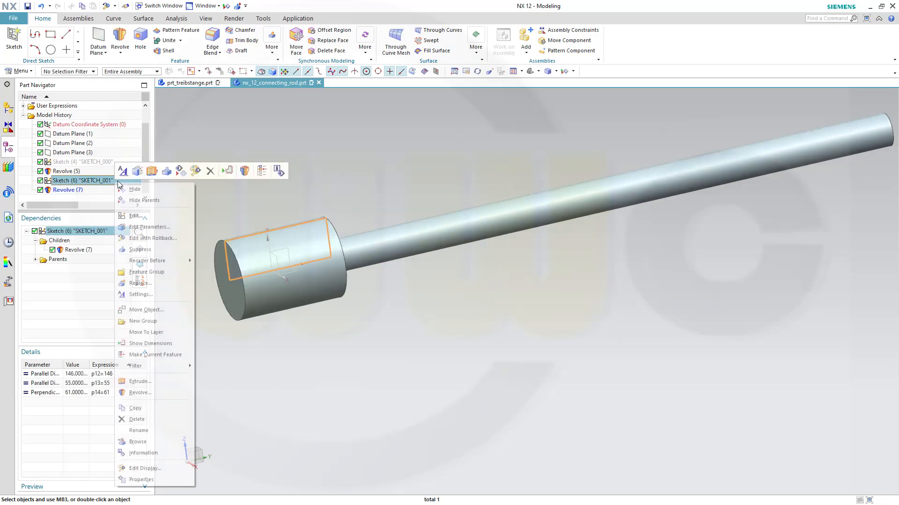
click(136, 190)
scroll(478, 299, up, 2)
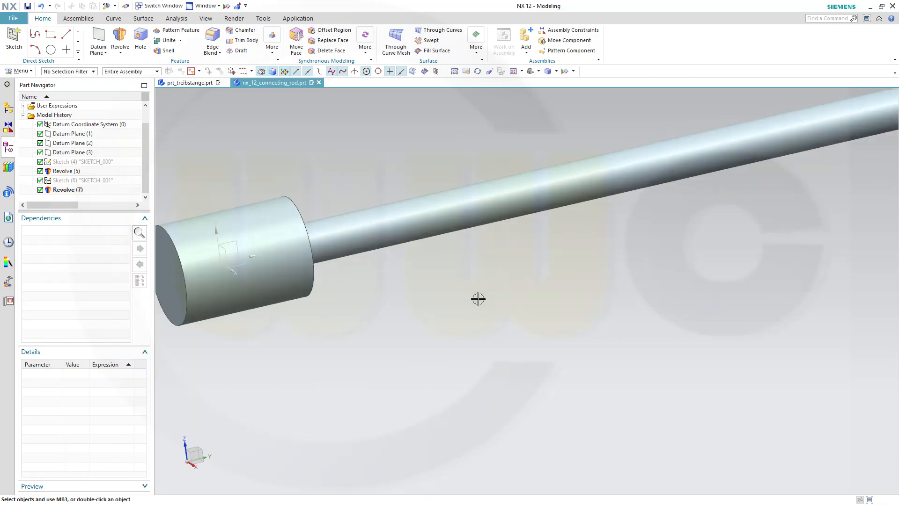
Step: Start a new sketch on the YZ plane of the datum coordinate system, keeping the work part origin
scroll(511, 305, down, 3)
middle_drag(510, 305, 502, 287)
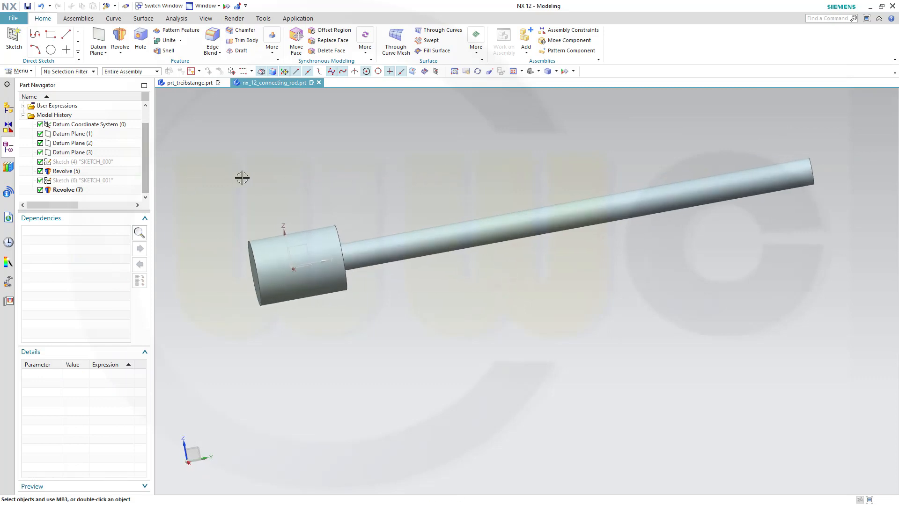
middle_drag(241, 177, 271, 182)
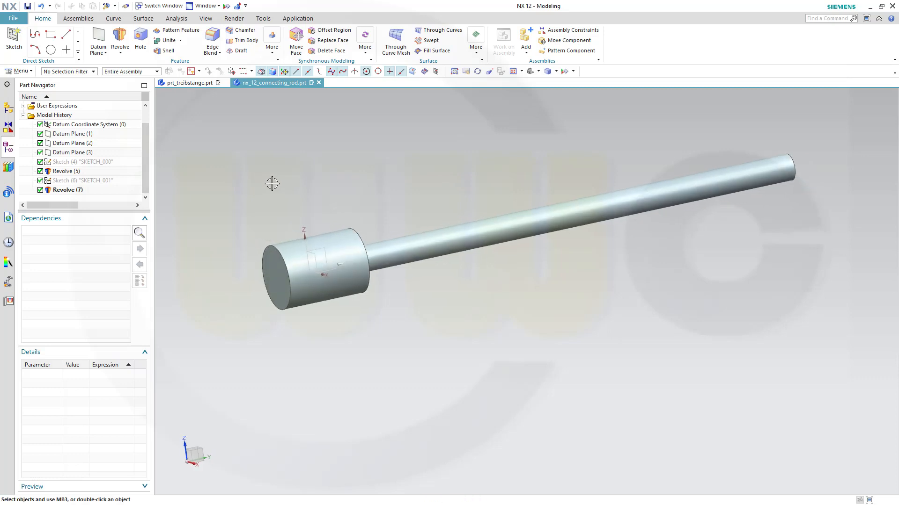
click(12, 47)
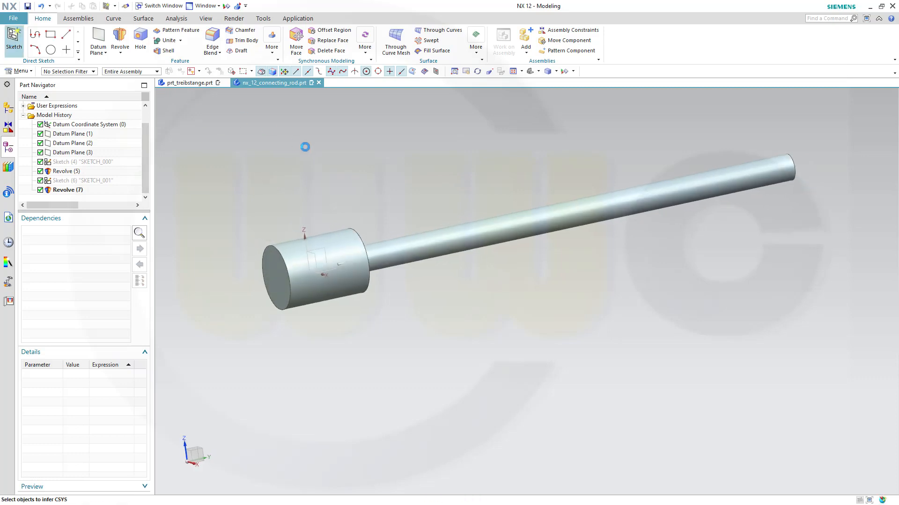
click(324, 249)
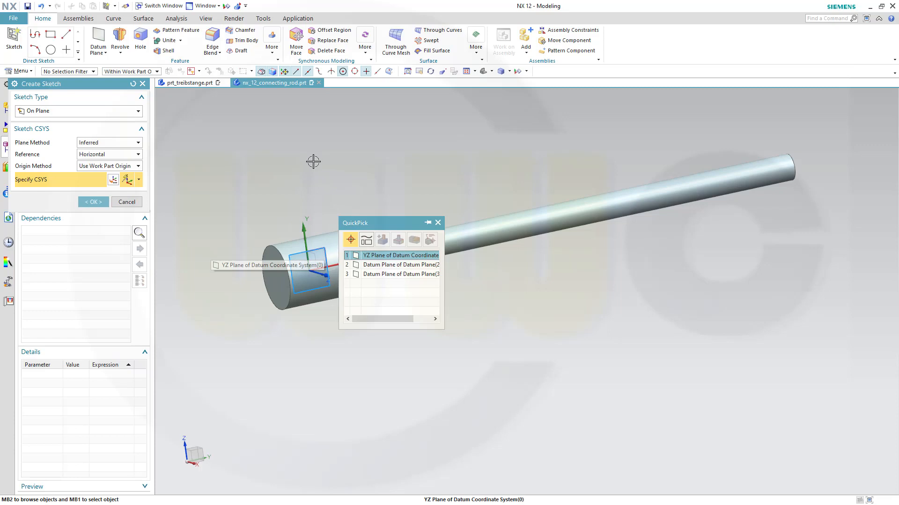
click(398, 255)
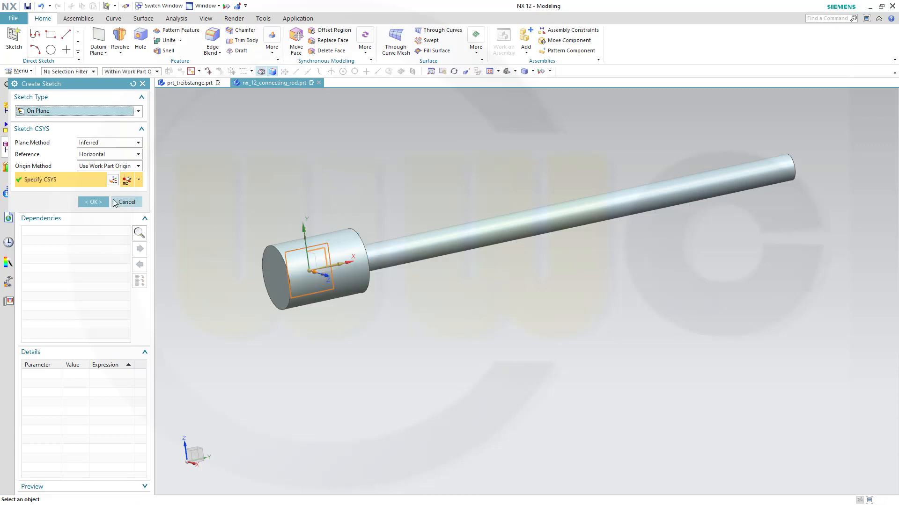
click(101, 204)
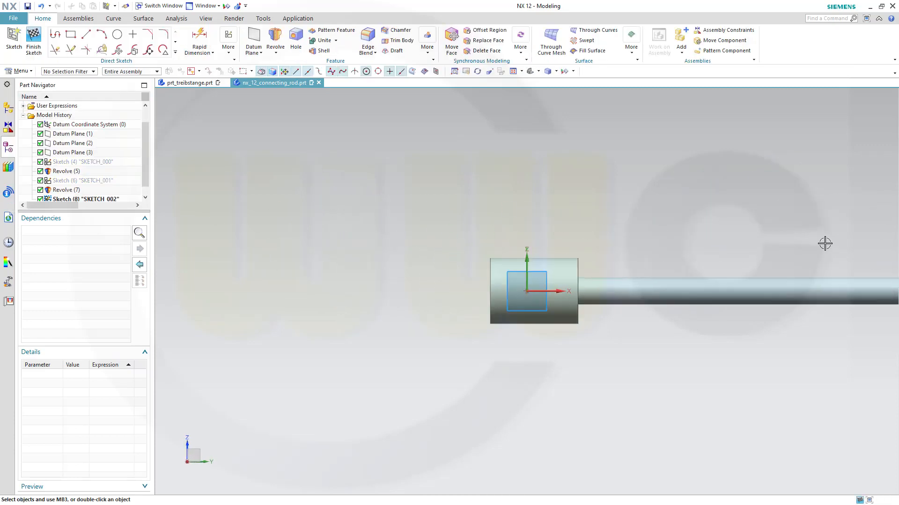
Step: Sketch a rectangle 170 mm wide and 55 mm high above the shaft's far end
shift+middle_drag(713, 244, 462, 205)
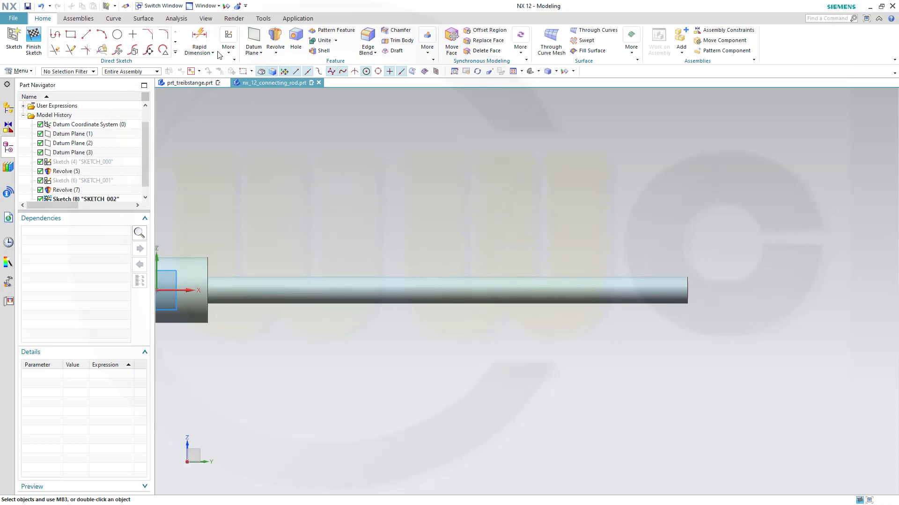
click(70, 34)
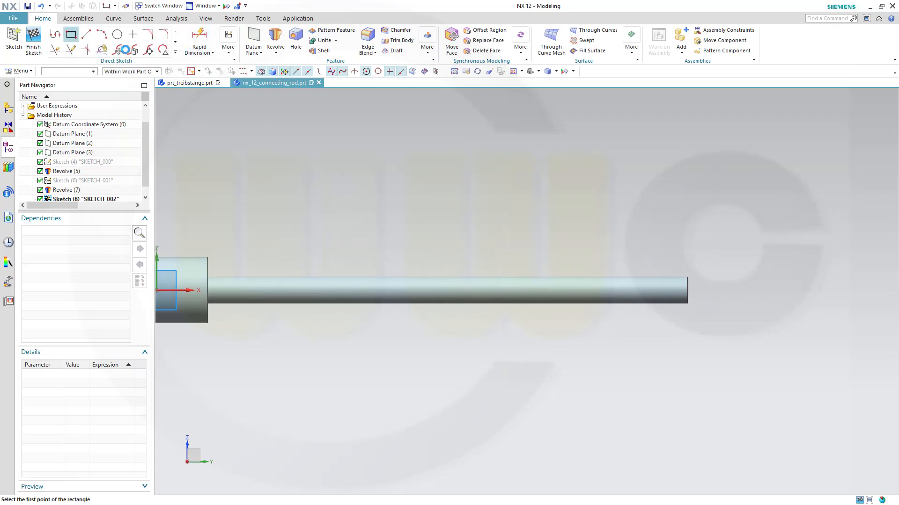
click(646, 215)
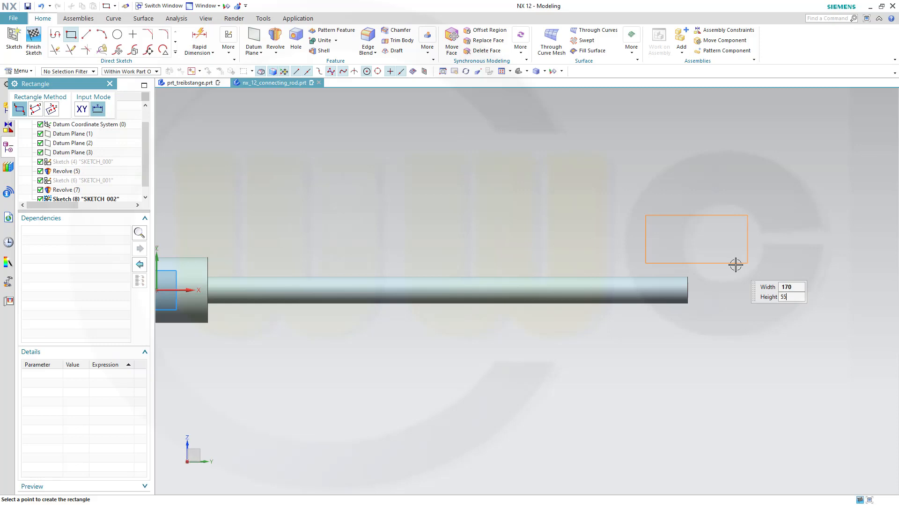
key(Tab)
click(735, 265)
key(Escape)
scroll(475, 308, up, 1)
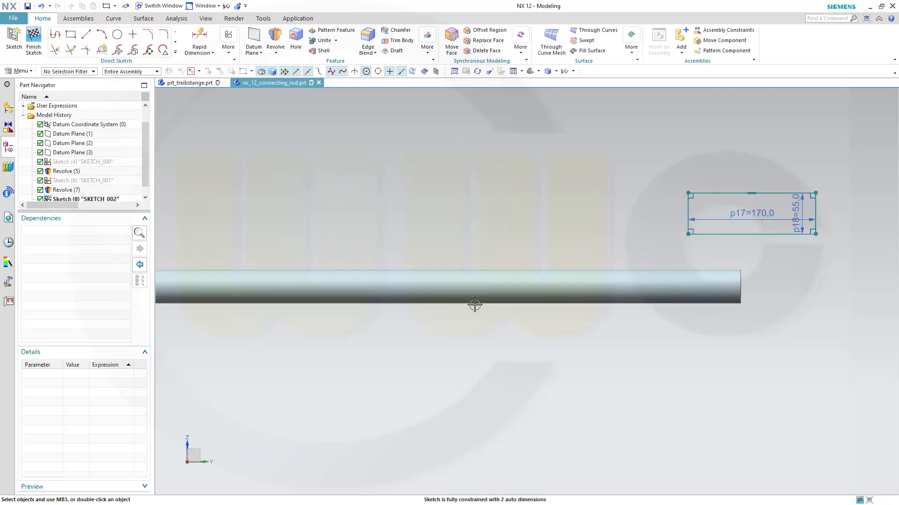
Step: Make the lower edge of the 170 mm rectangle collinear with the sketch's horizontal axis
scroll(478, 307, down, 2)
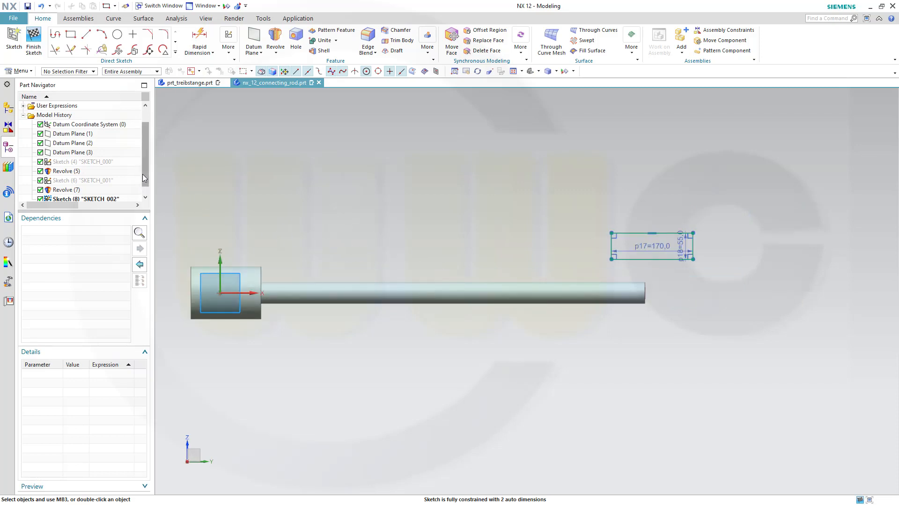
scroll(142, 174, down, 1)
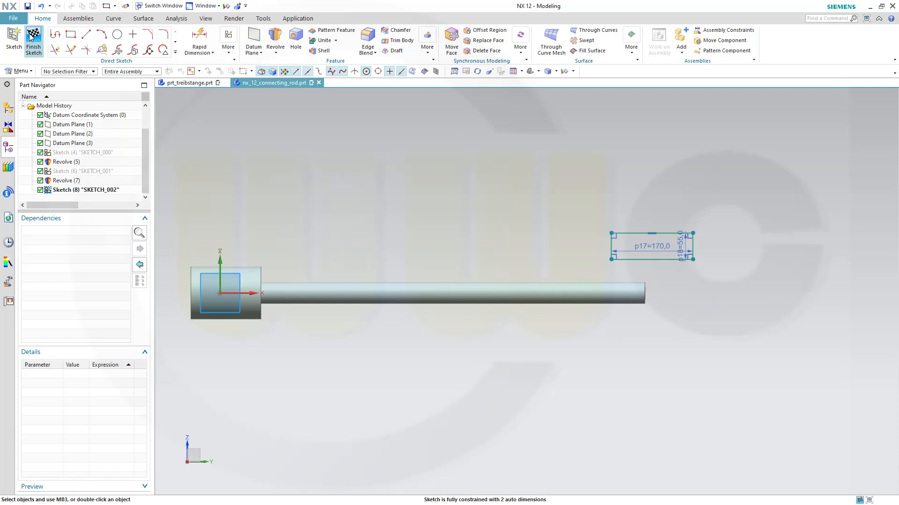
click(627, 260)
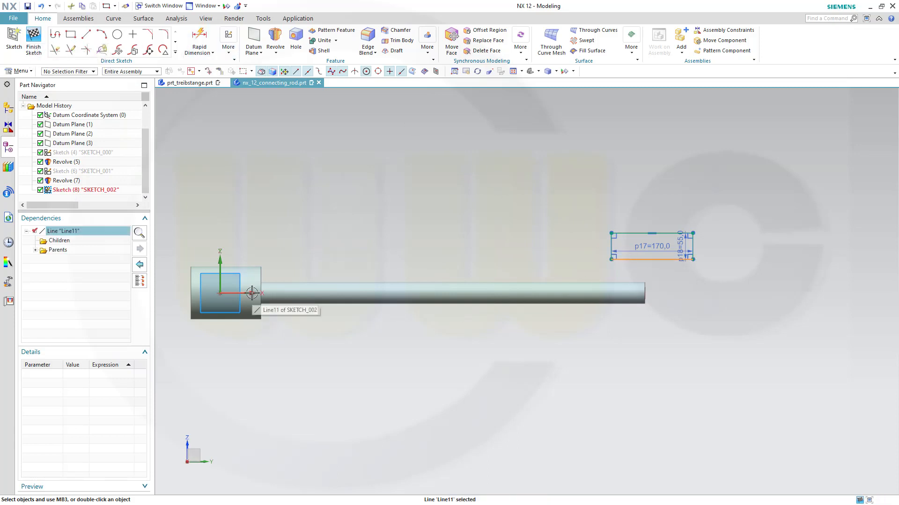
click(251, 293)
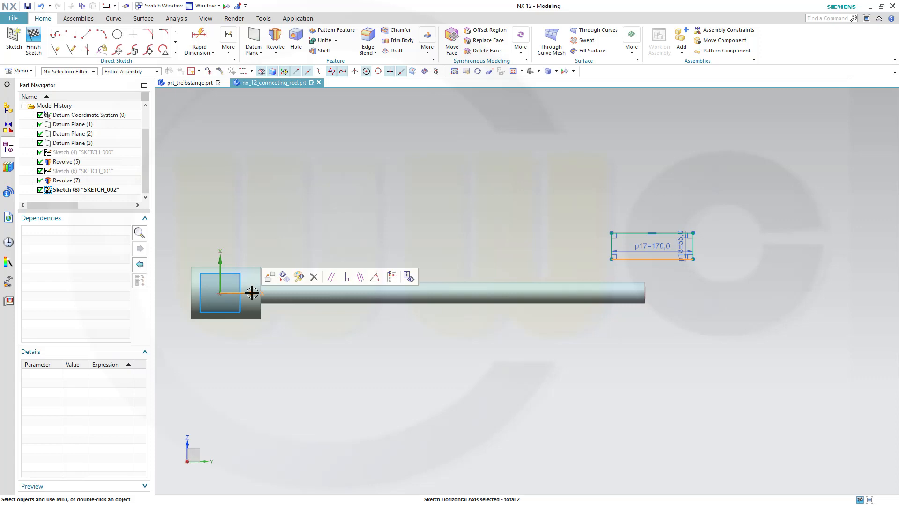
click(361, 277)
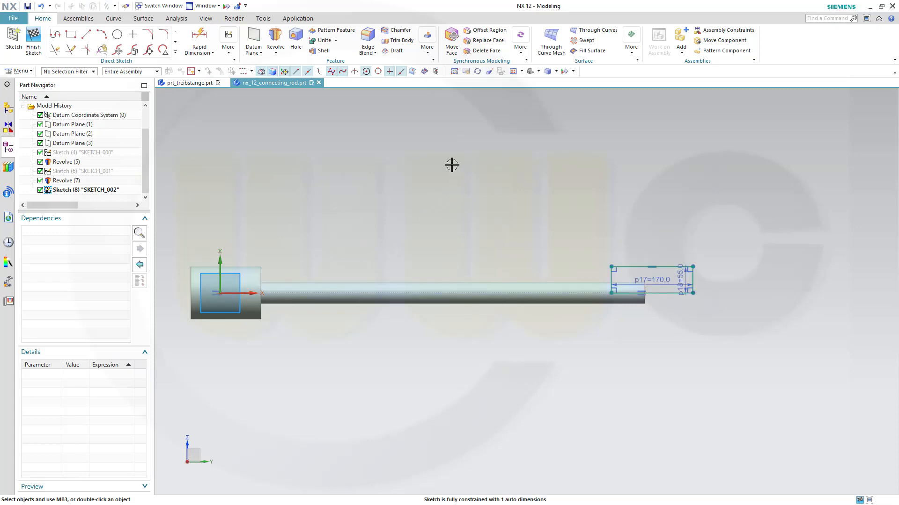
Step: Dimension the rectangle's outer vertical edge 105 mm from Datum Plane (1) at the shaft's end, and finish the sketch
click(199, 40)
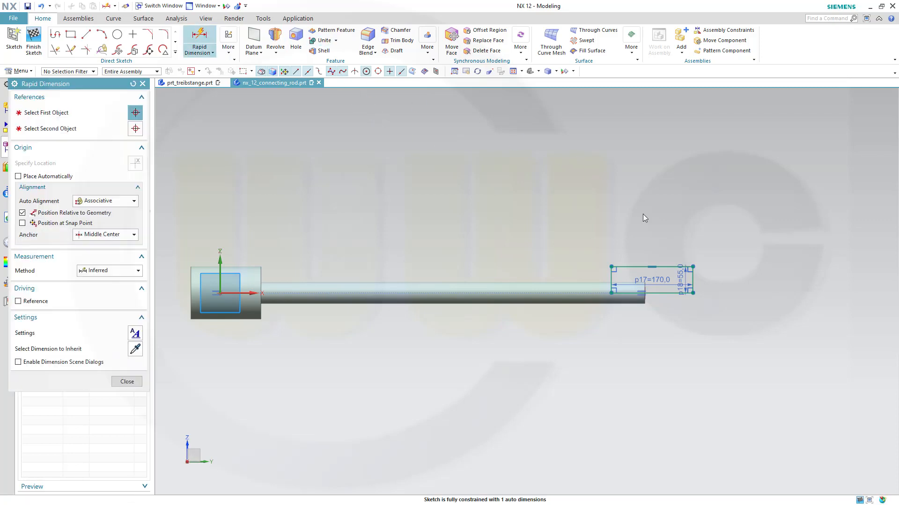
scroll(723, 321, up, 2)
click(673, 260)
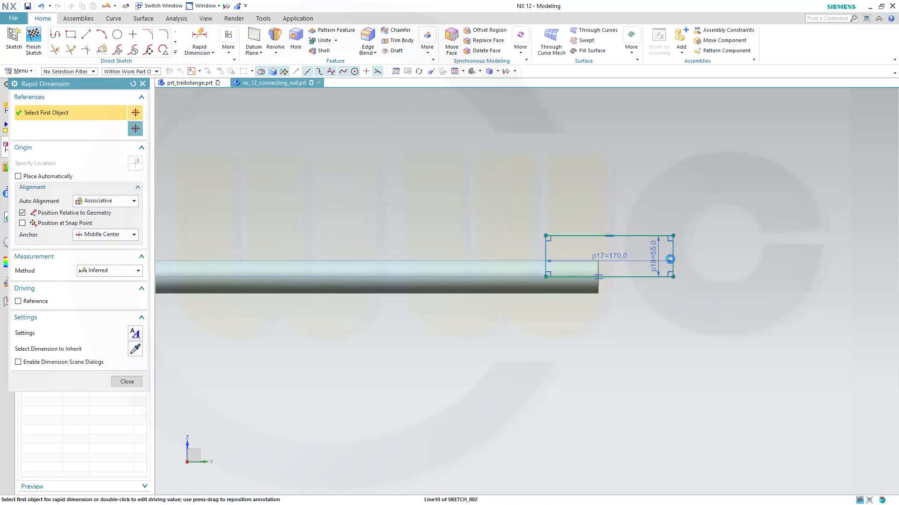
middle_drag(545, 322, 580, 315)
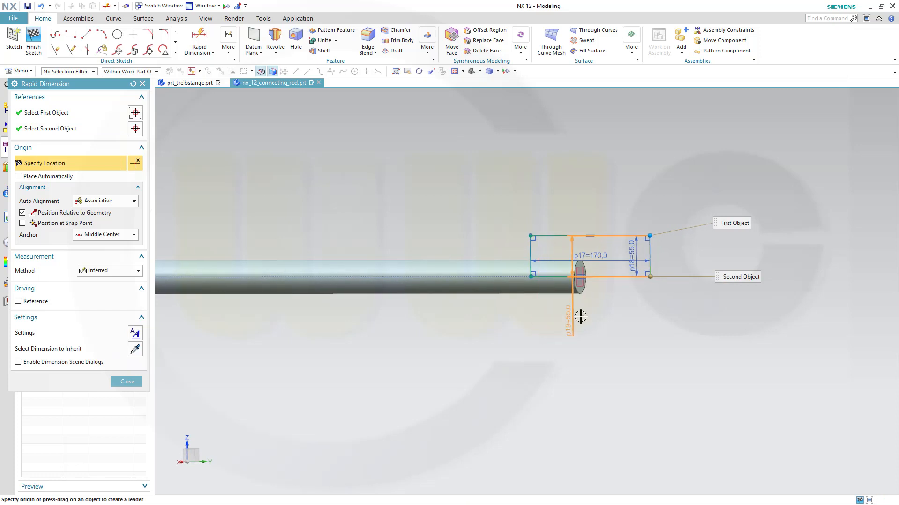
click(582, 281)
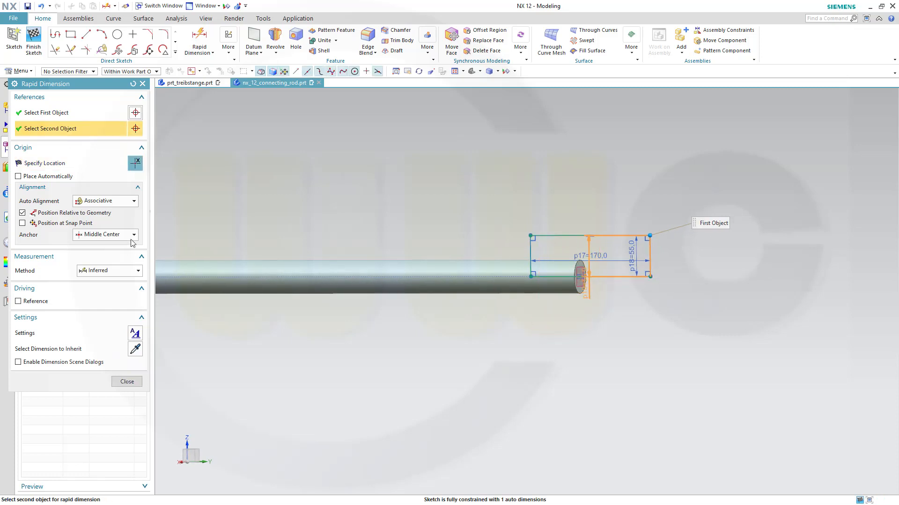
drag(86, 92, 268, 102)
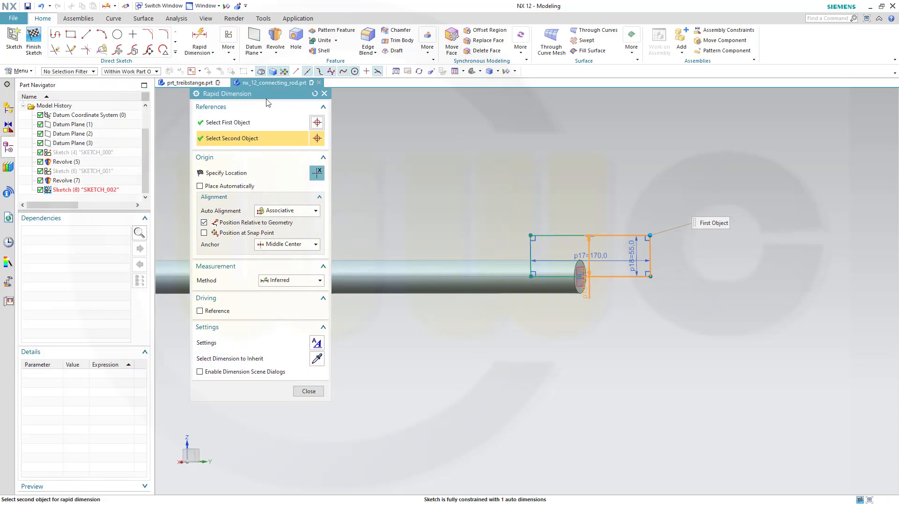
click(83, 125)
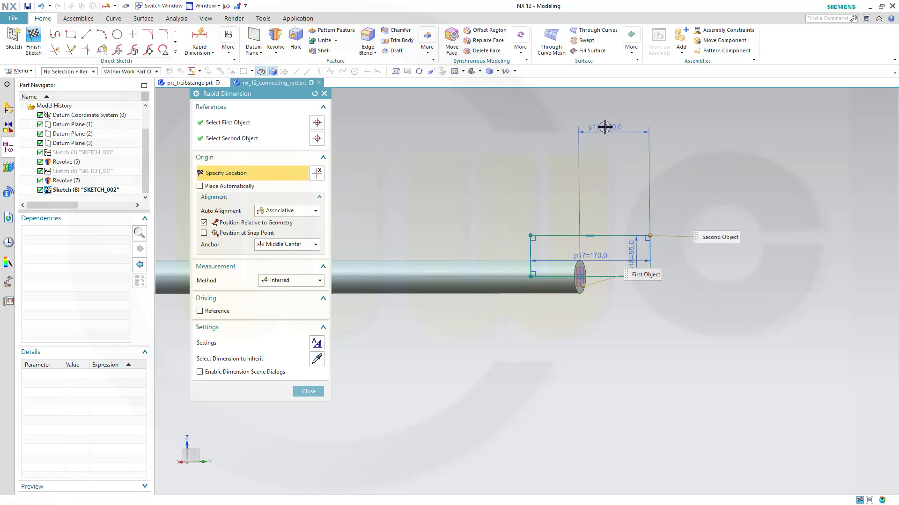
click(605, 127)
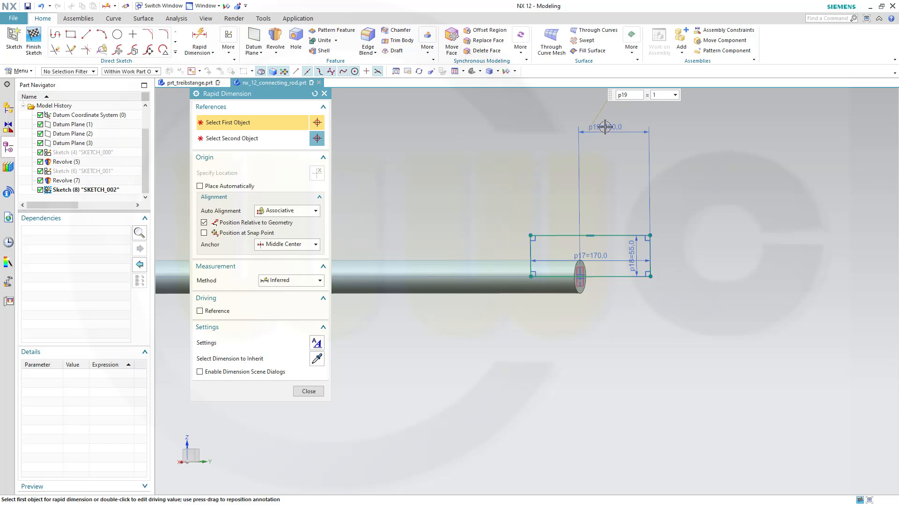
text(105)
key(Return)
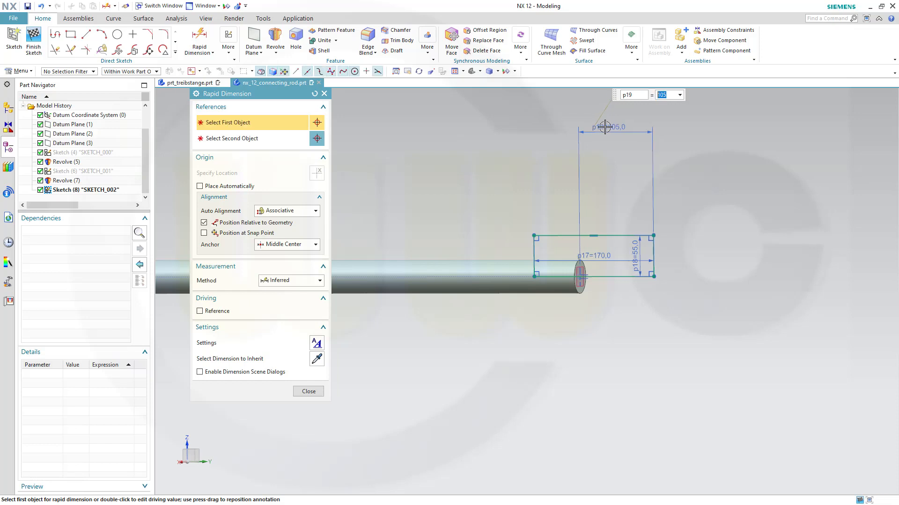
click(309, 391)
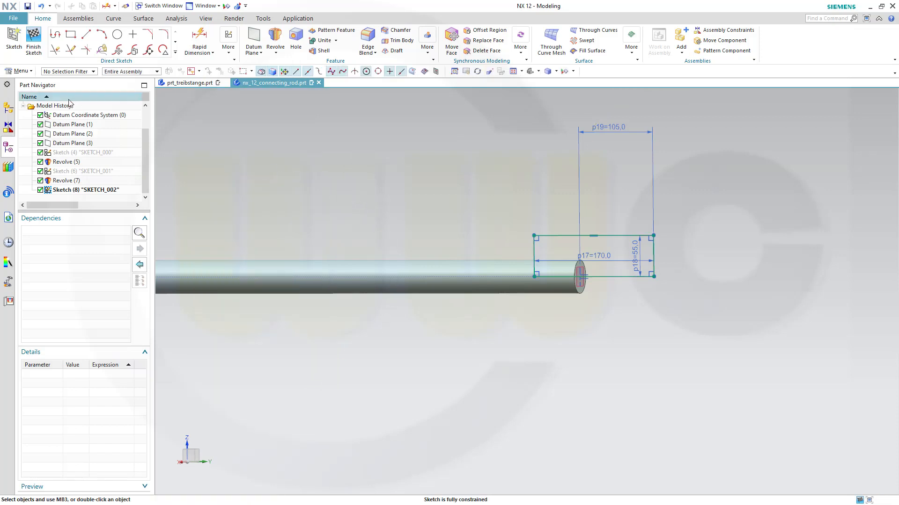
click(34, 43)
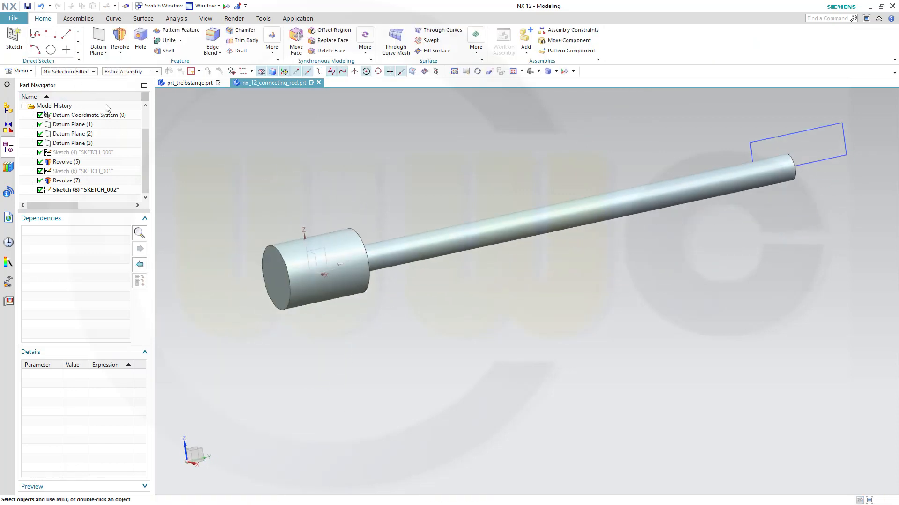
Step: Revolve the 170 mm rectangle 360° about its lower edge and unite the cylinder with the shaft
click(120, 40)
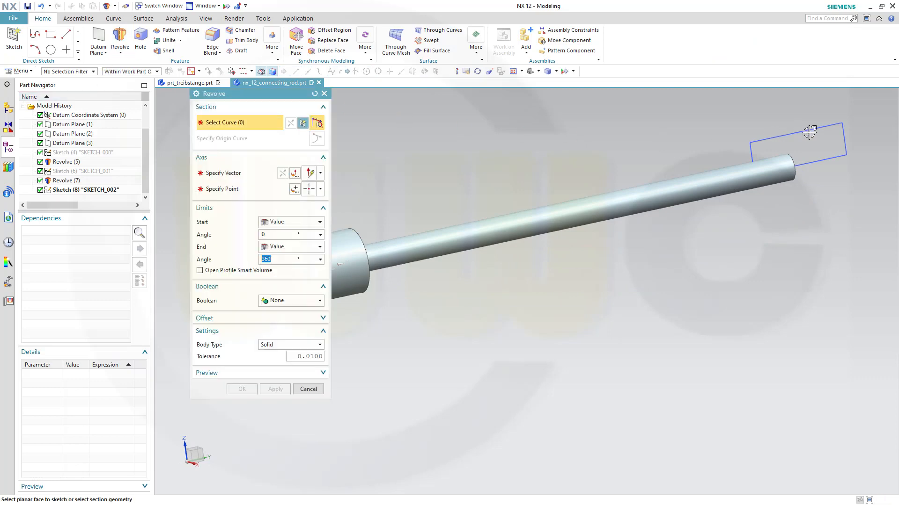
middle_click(723, 124)
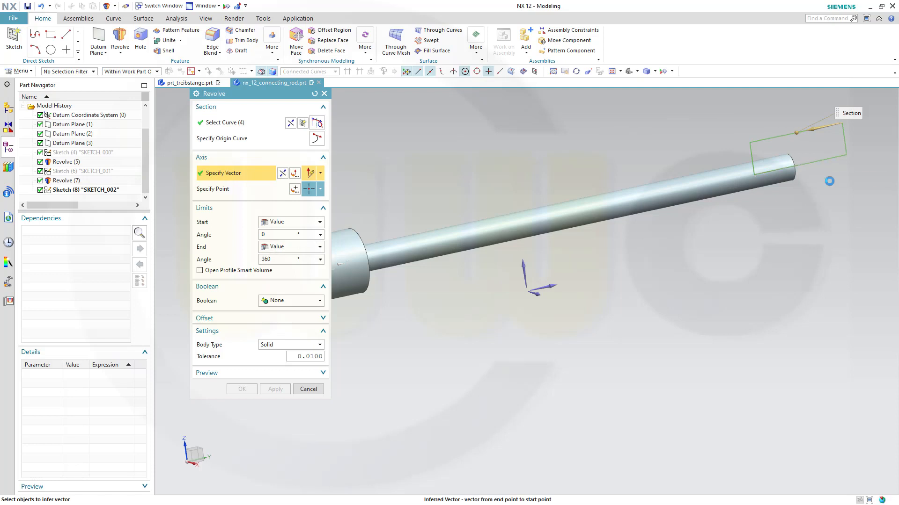
click(826, 160)
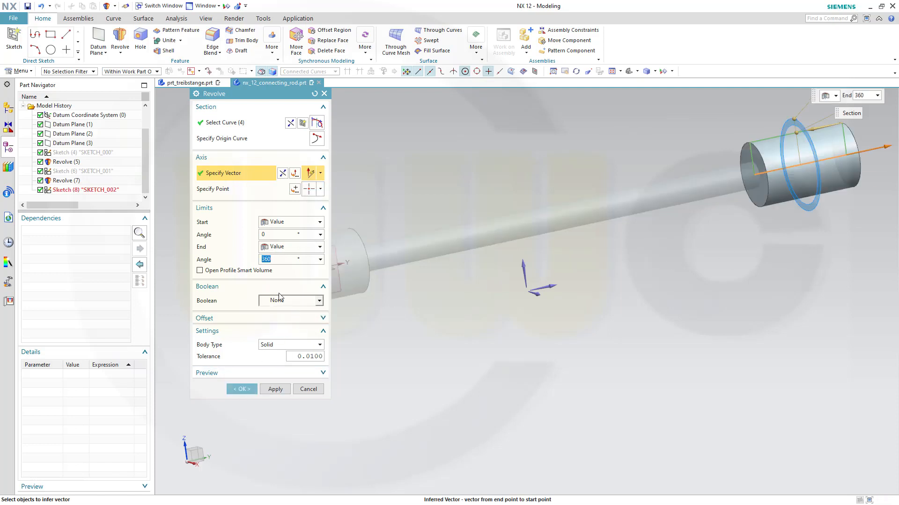
click(320, 301)
click(299, 321)
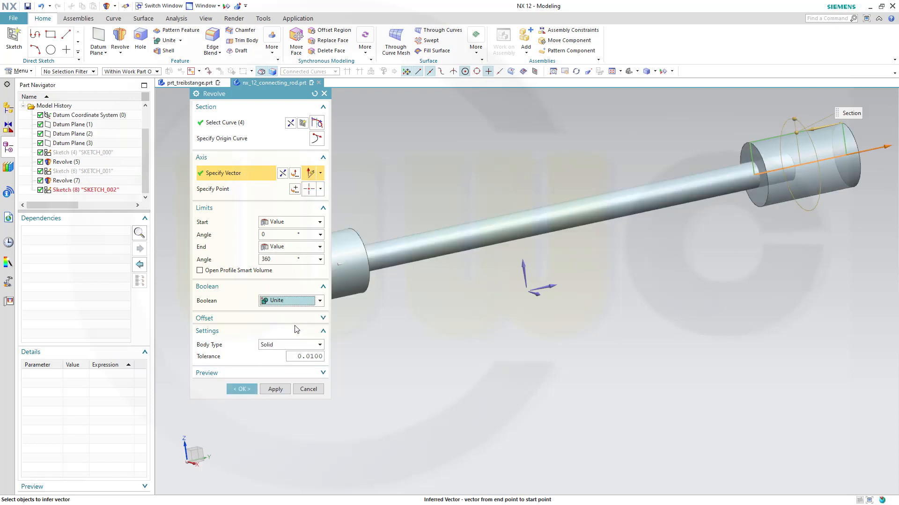
click(242, 406)
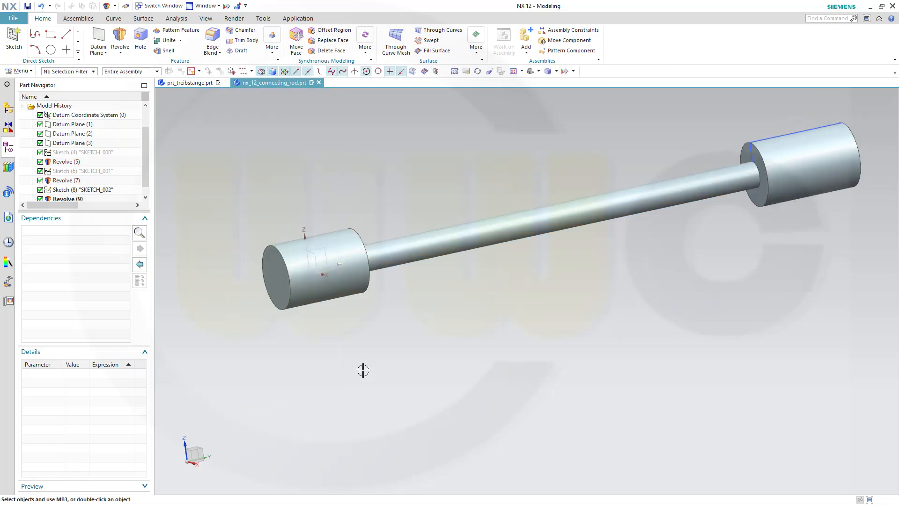
Step: Hide the far cylinder's profile sketch, SKETCH_002
middle_drag(463, 282, 440, 275)
scroll(454, 211, up, 2)
scroll(454, 212, down, 3)
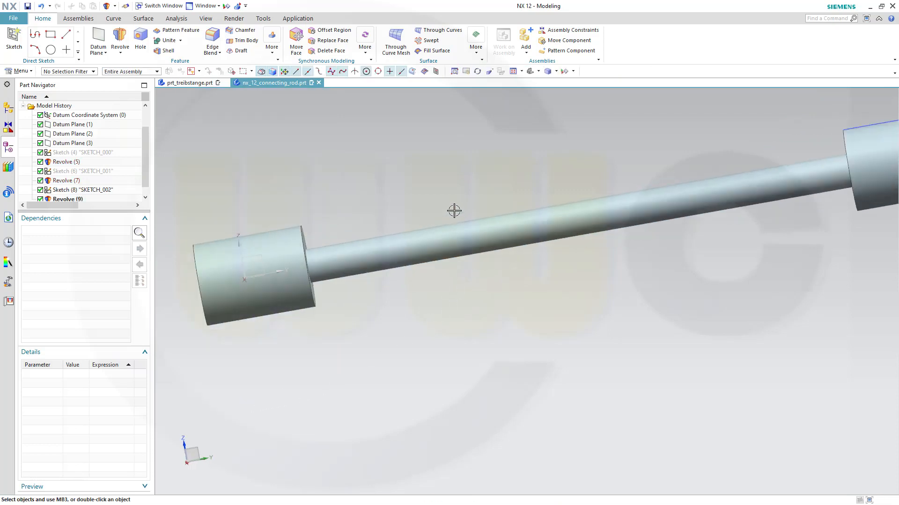
shift+middle_drag(448, 206, 450, 228)
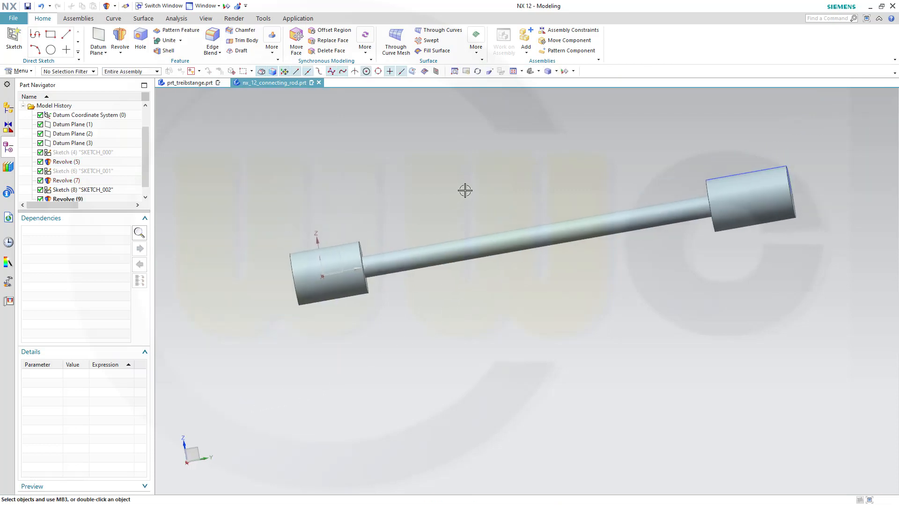
middle_drag(584, 307, 611, 300)
scroll(148, 164, down, 1)
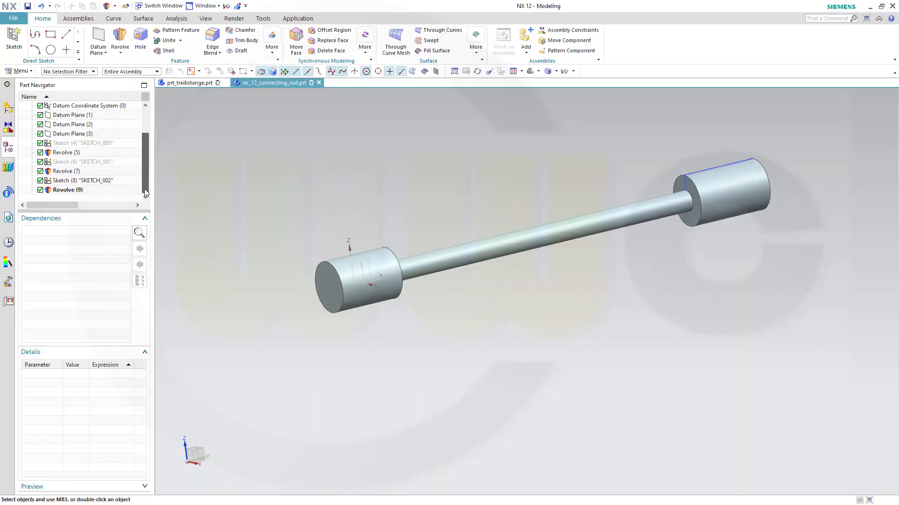
click(117, 180)
right_click(117, 180)
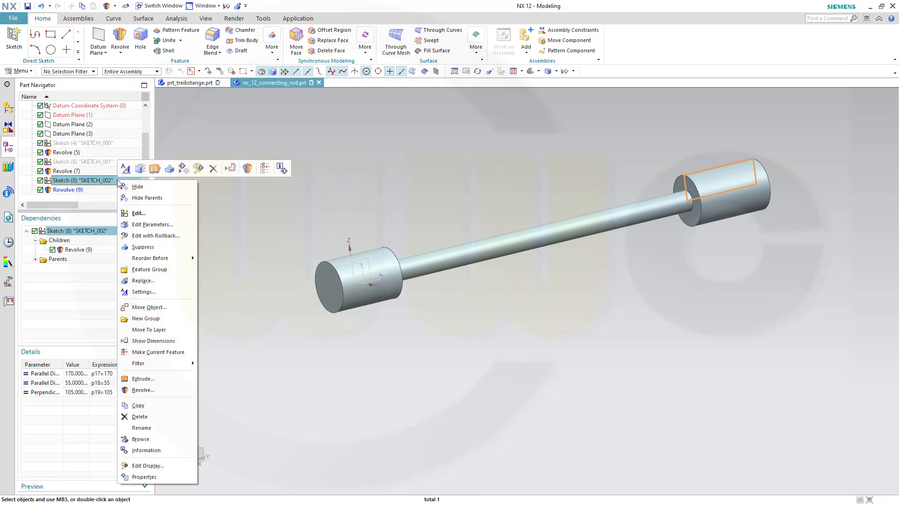
click(459, 201)
Step: Round the outer circular edge of the cylinder at the coordinate origin with a 55 mm Edge Blend
middle_drag(702, 270, 470, 230)
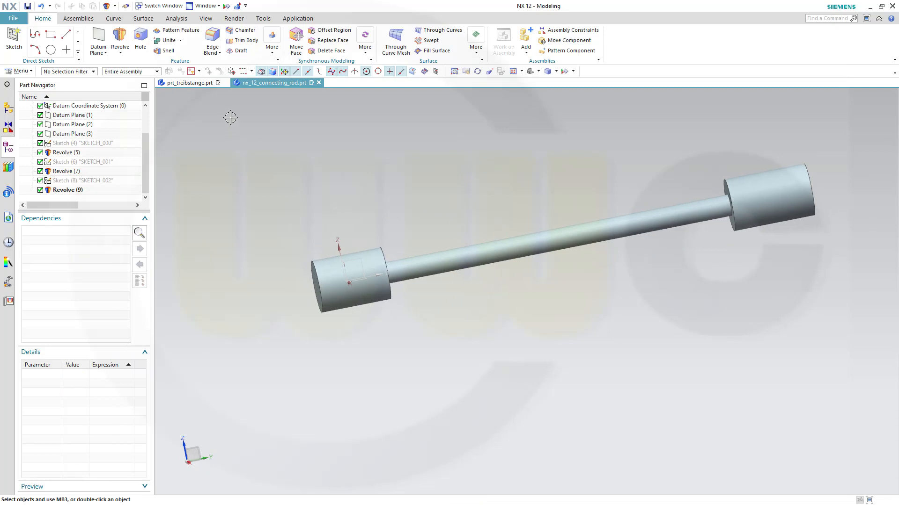
click(212, 43)
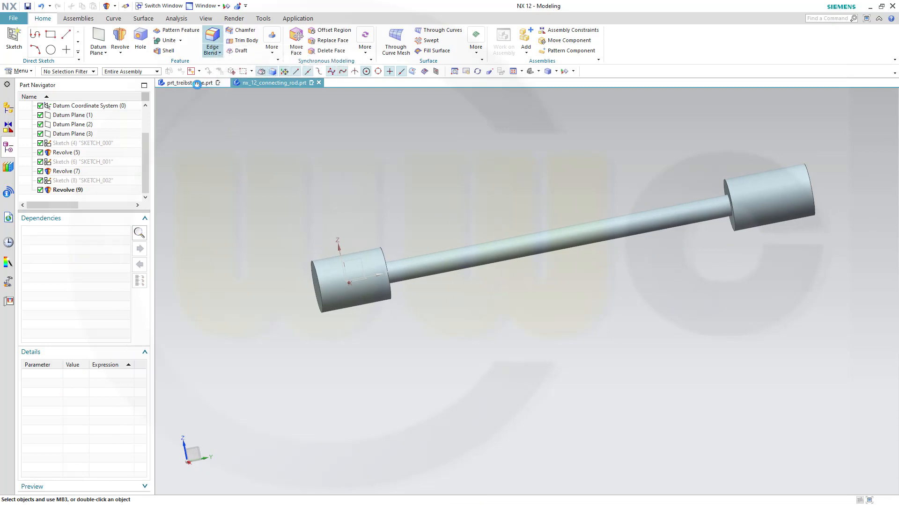
shift+middle_drag(412, 207, 552, 204)
middle_drag(499, 196, 523, 185)
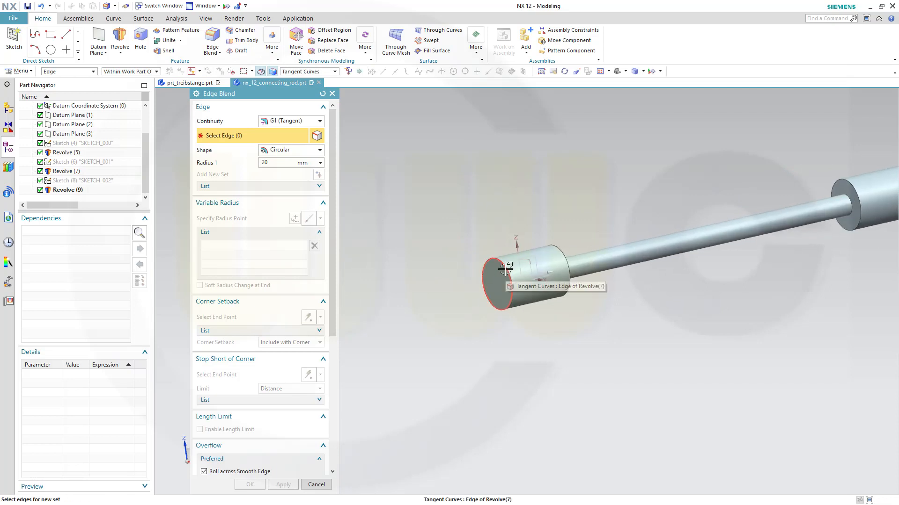
click(489, 270)
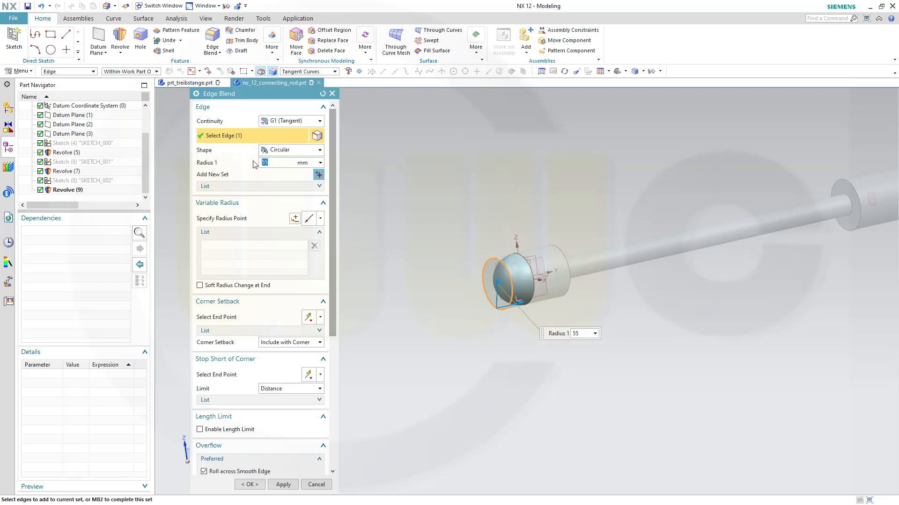
click(250, 485)
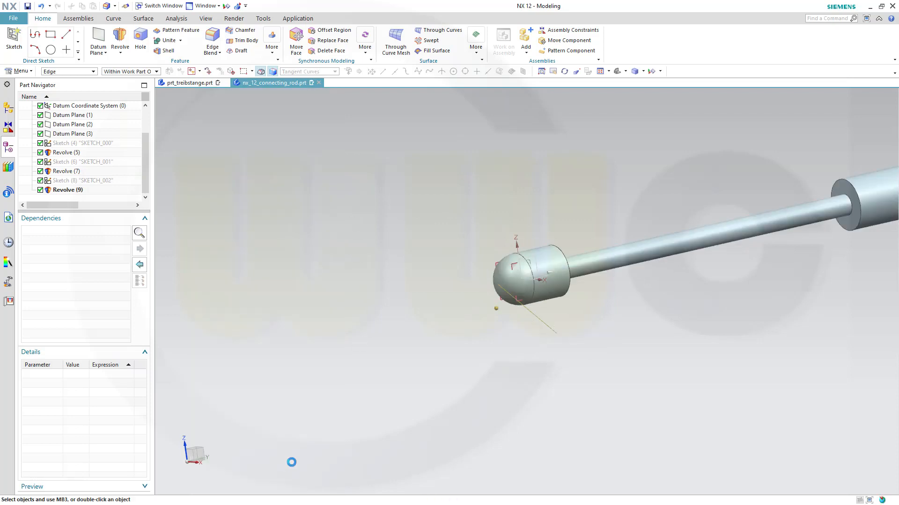
Step: Blend the junction of the shaft and domed end with a 40 mm radius, and that end's shaft-side rim with 10 mm
middle_drag(637, 330, 600, 335)
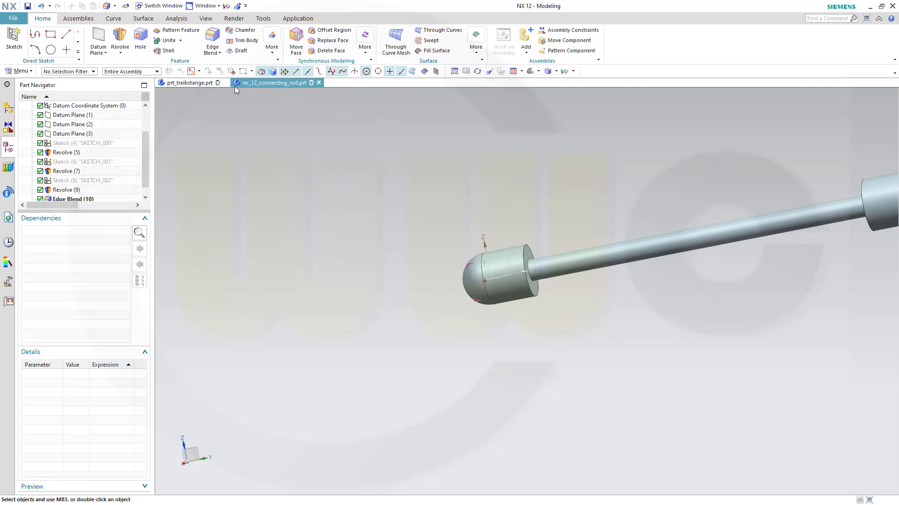
click(212, 41)
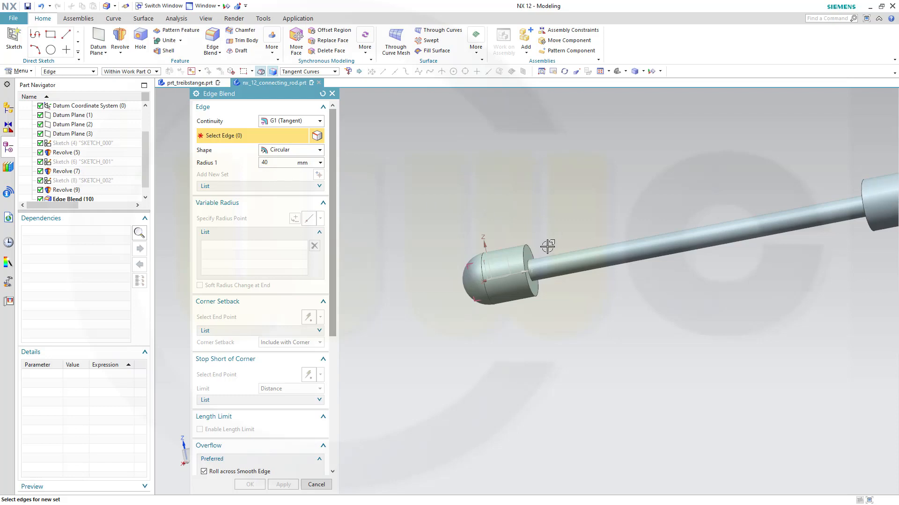
scroll(545, 281, up, 2)
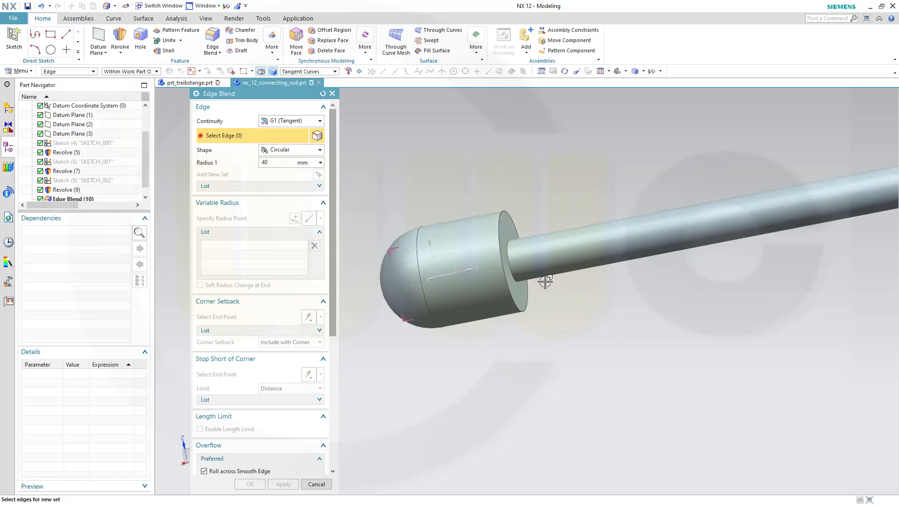
click(509, 253)
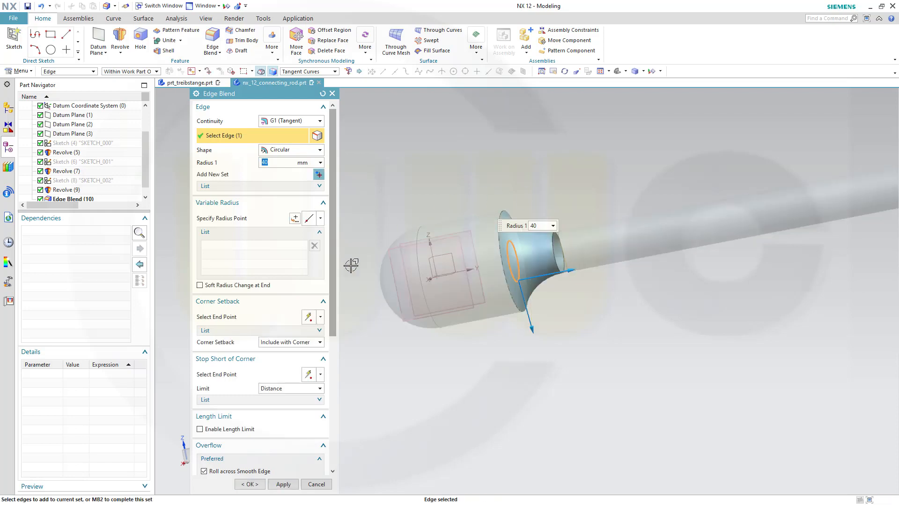
click(283, 485)
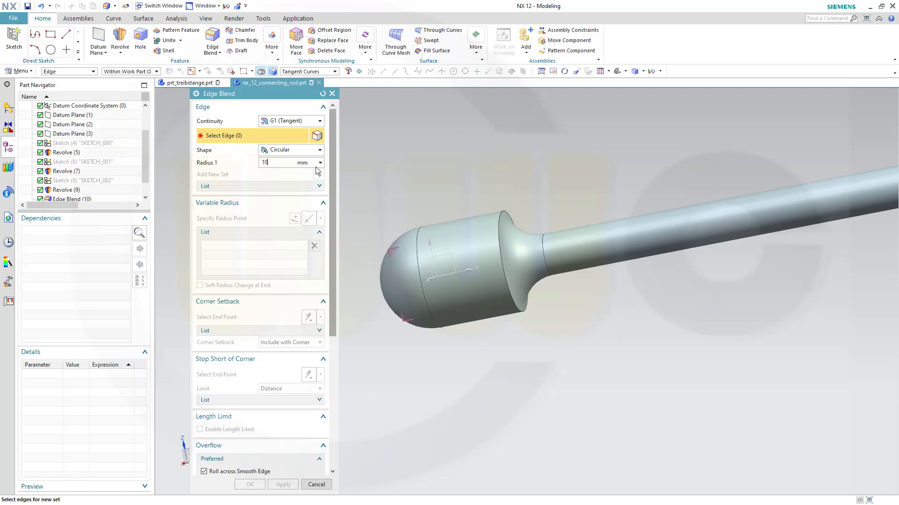
click(502, 209)
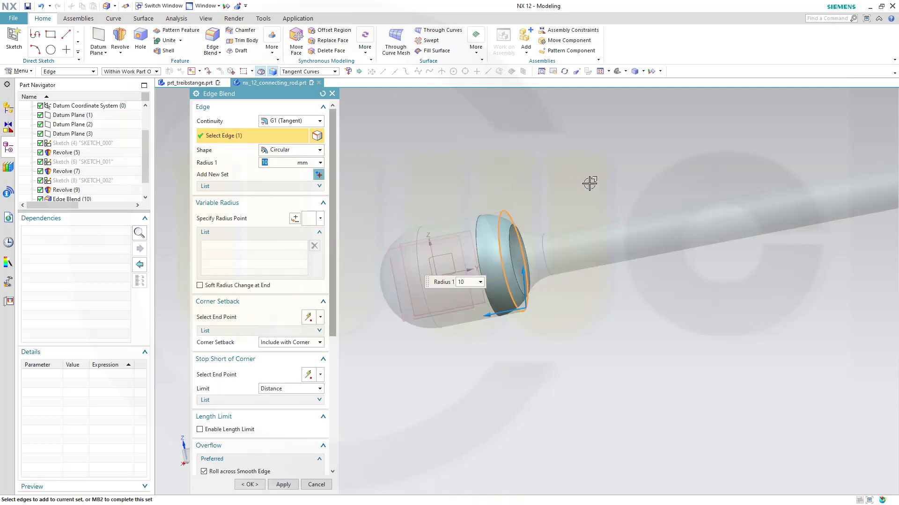
click(250, 484)
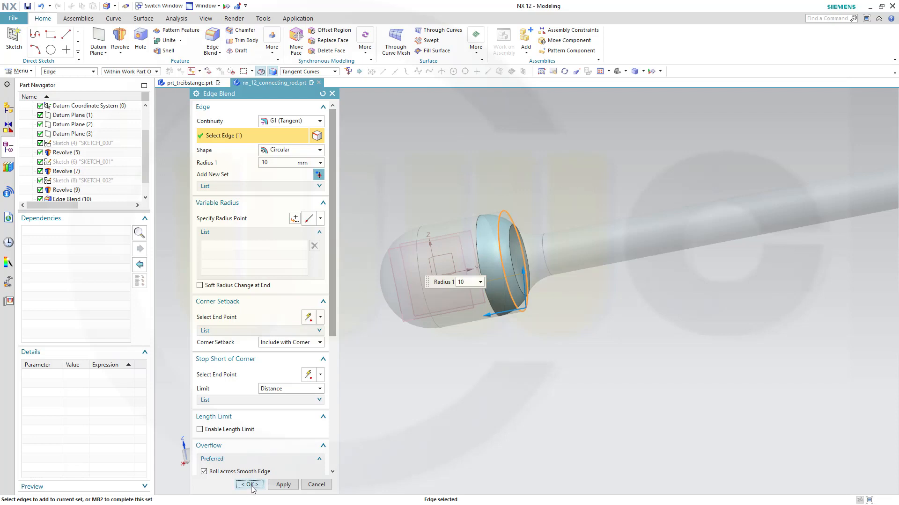
scroll(601, 305, down, 6)
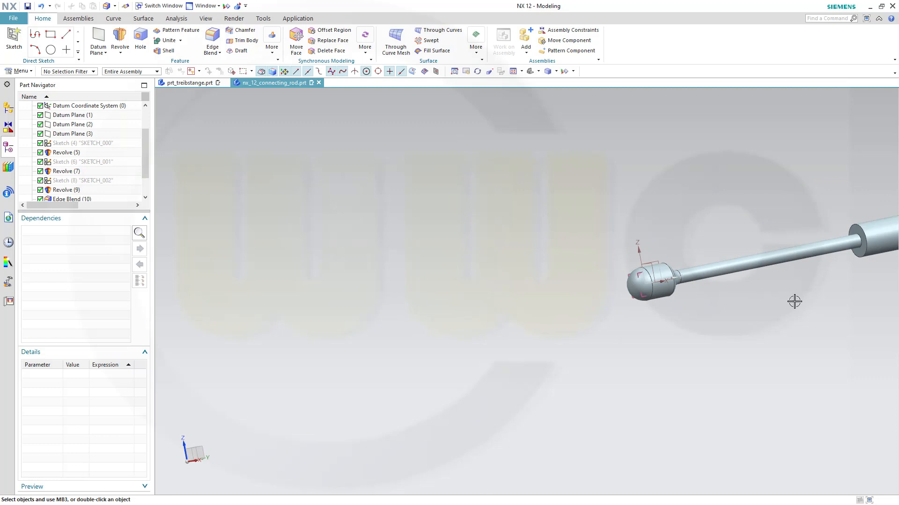
shift+middle_drag(779, 308, 456, 384)
scroll(507, 227, up, 3)
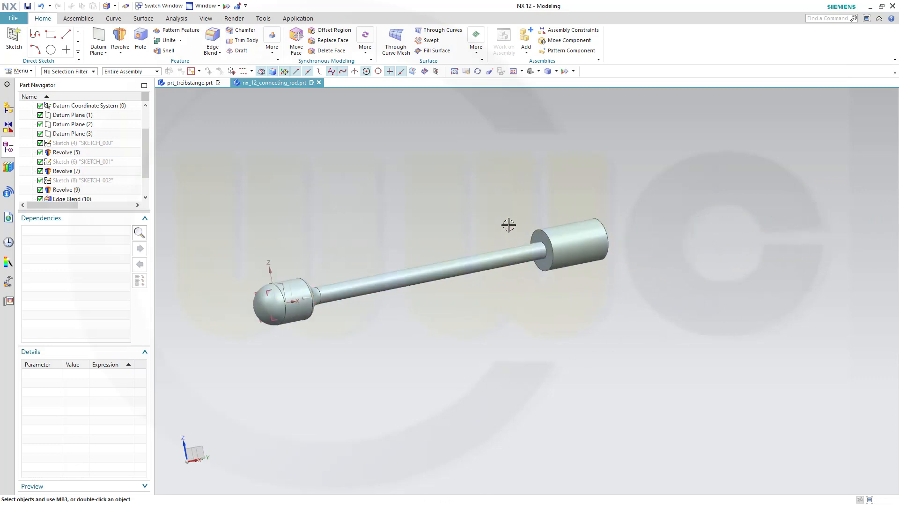
middle_drag(496, 223, 494, 225)
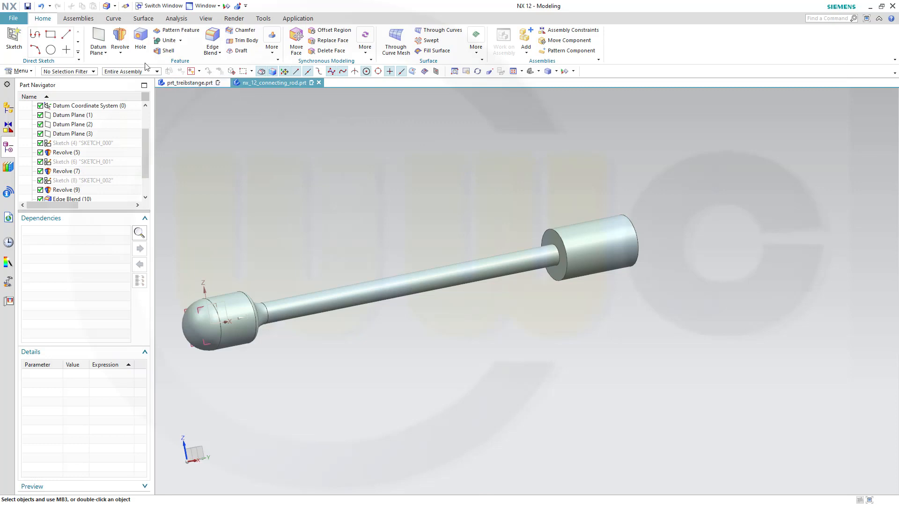
click(212, 39)
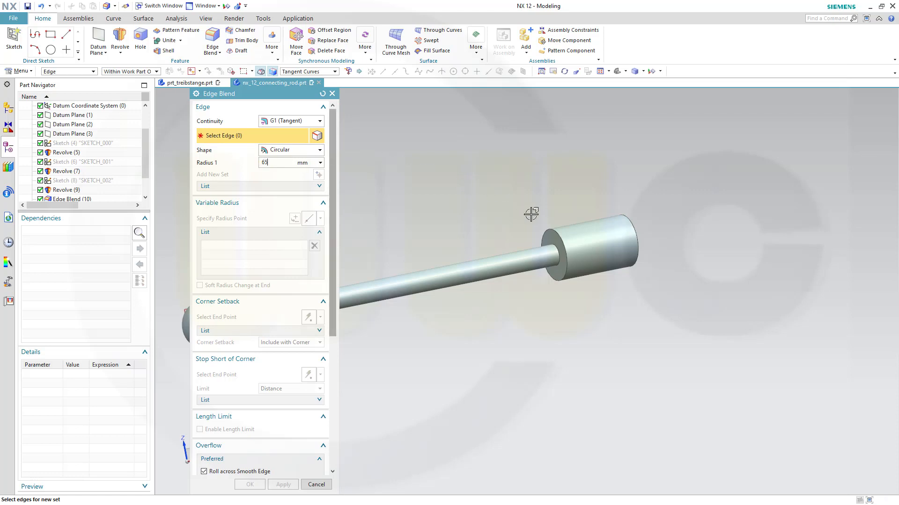
click(550, 227)
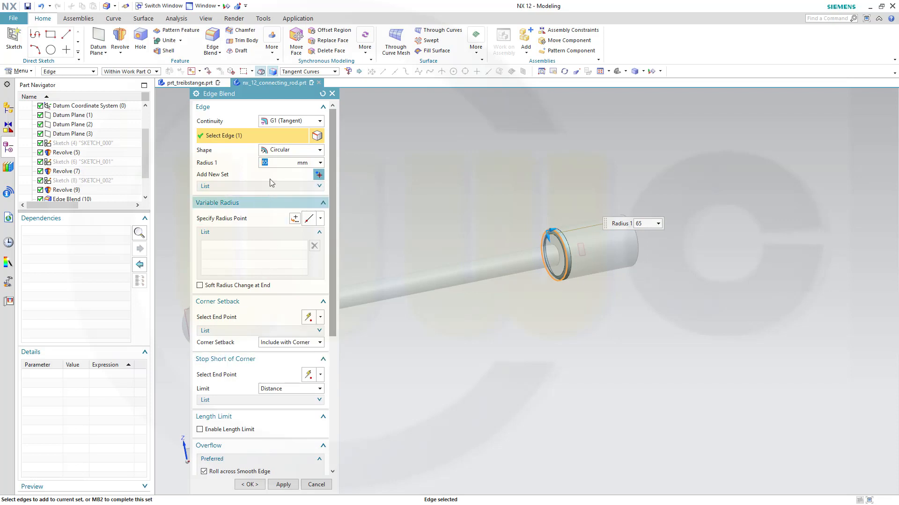
key(Return)
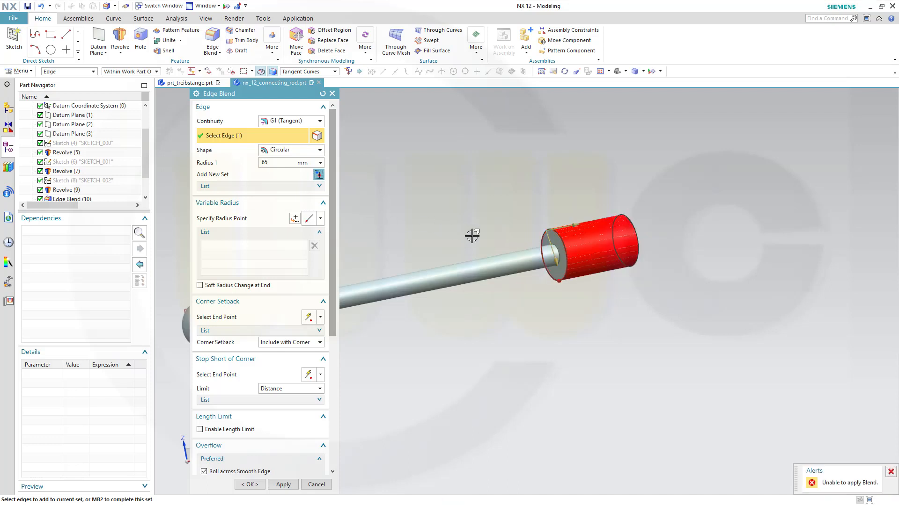
middle_drag(497, 218, 457, 215)
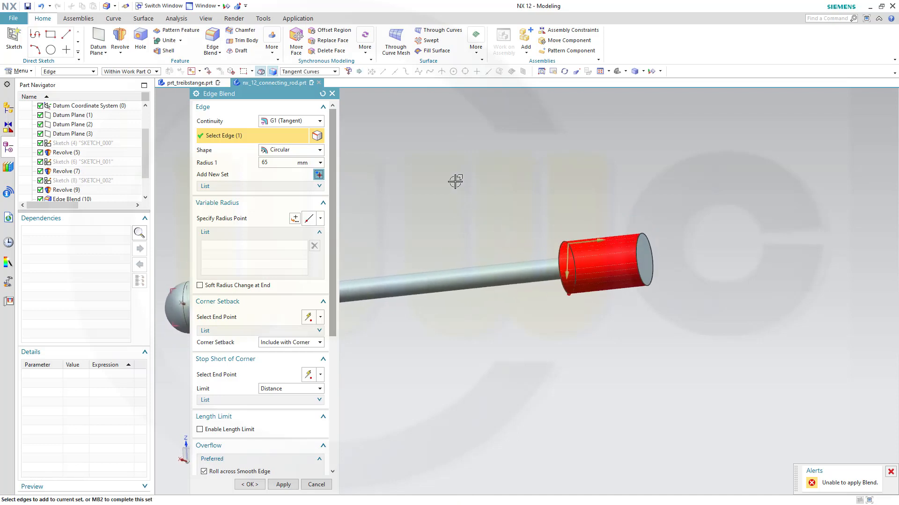
click(316, 485)
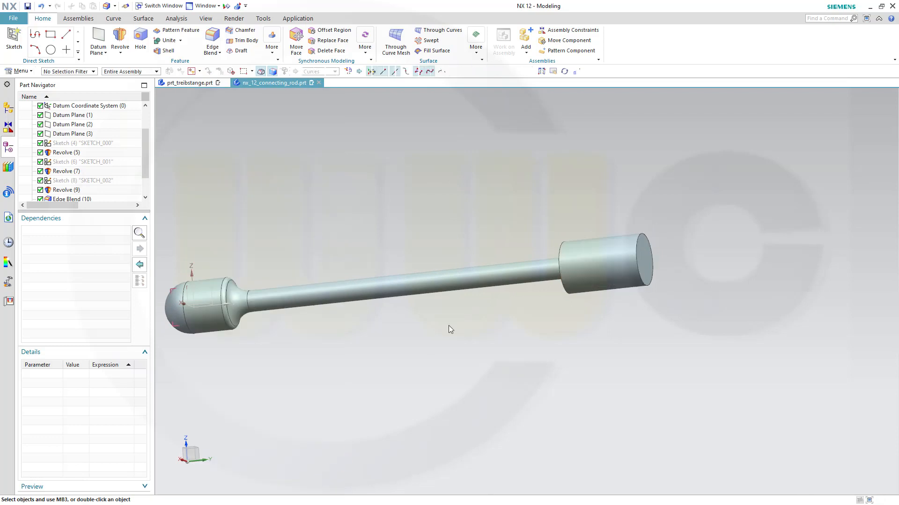
Step: Blend the junction of the shaft and the far cylinder with a 40 mm radius Edge Blend
middle_drag(449, 327, 510, 222)
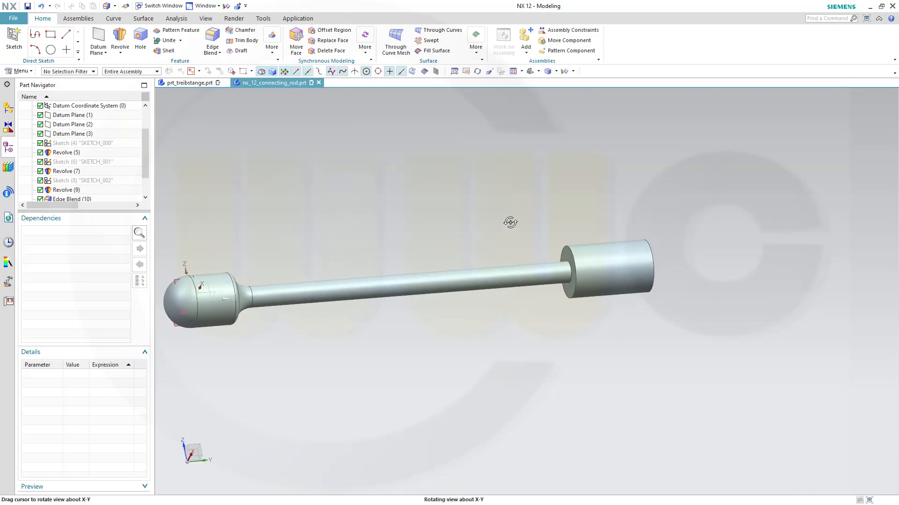
middle_drag(510, 222, 509, 223)
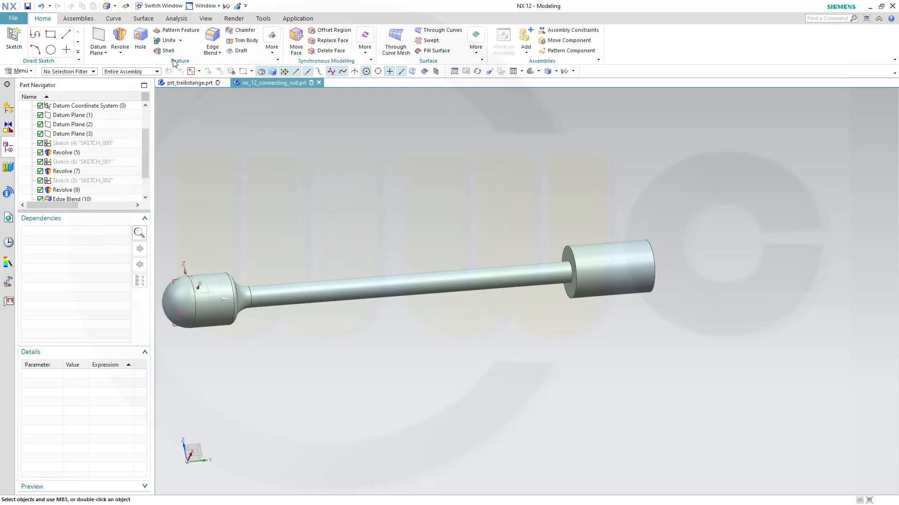
click(213, 38)
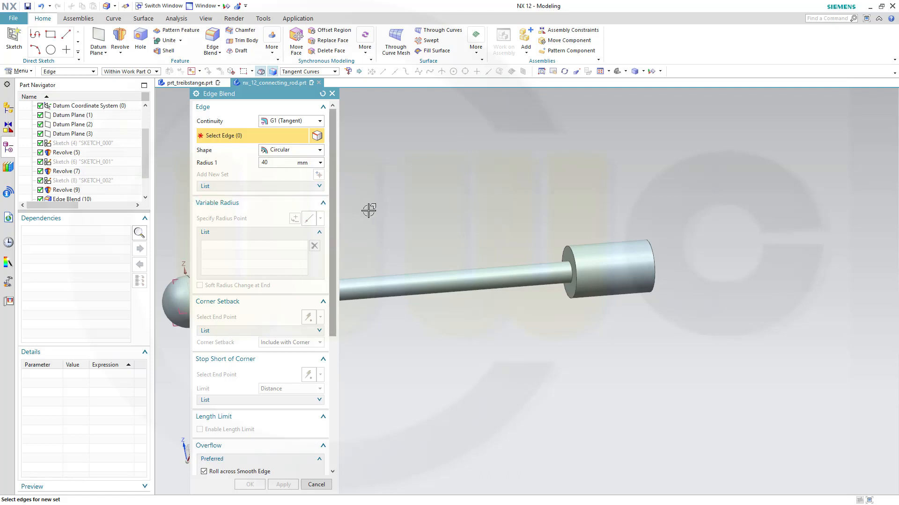
click(568, 265)
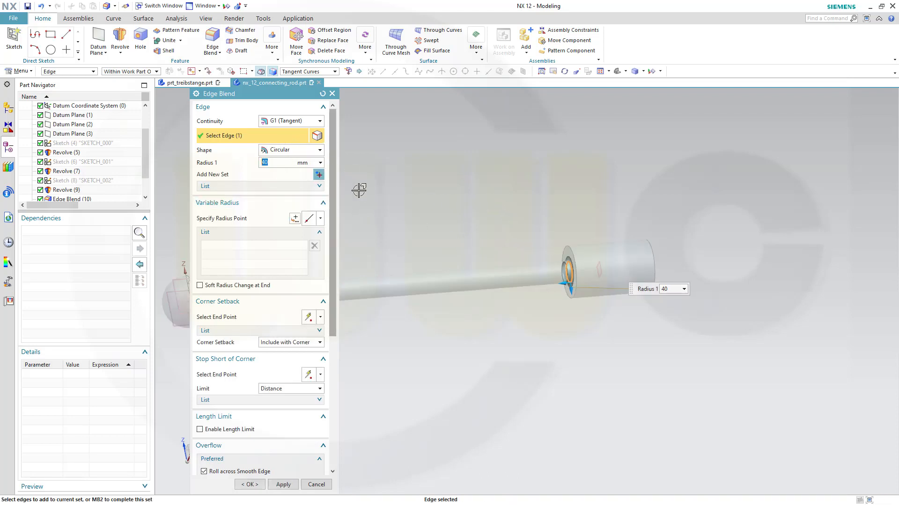
key(Tab)
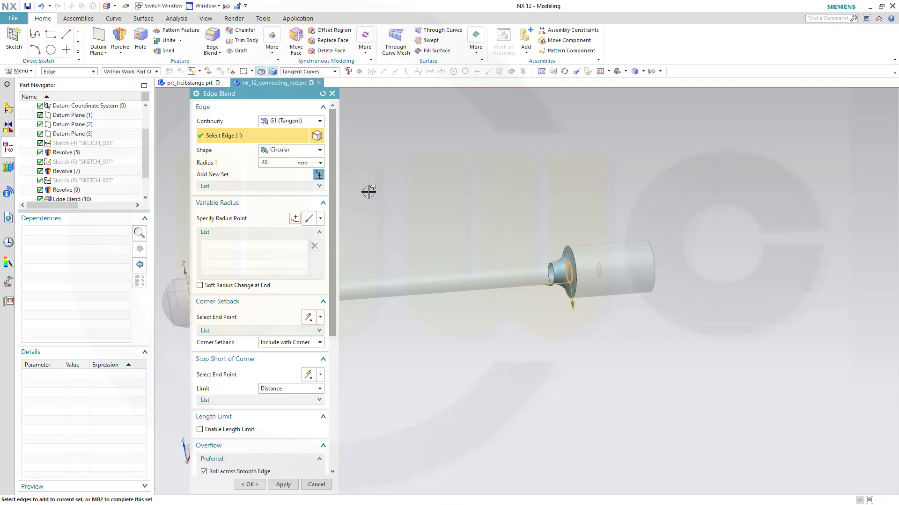
click(250, 485)
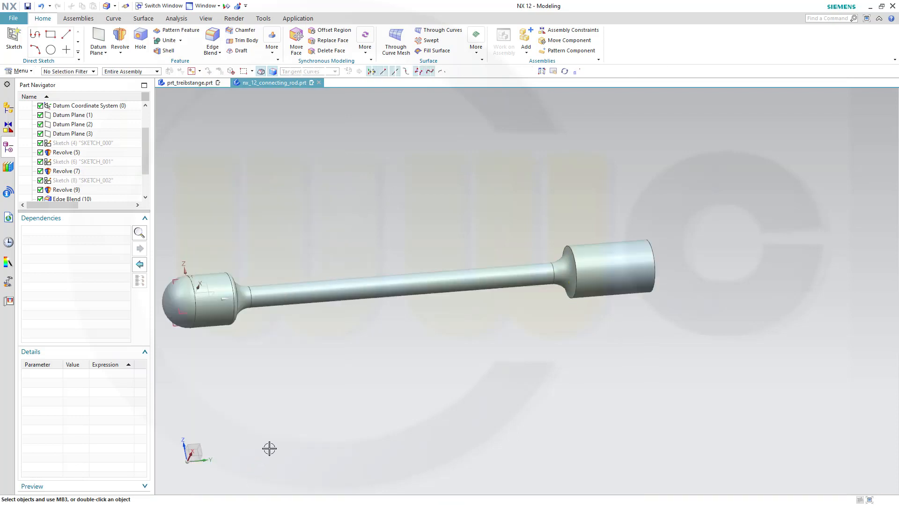
Step: Round the far cylinder's shaft-side rim with a 65 mm Edge Blend
click(212, 40)
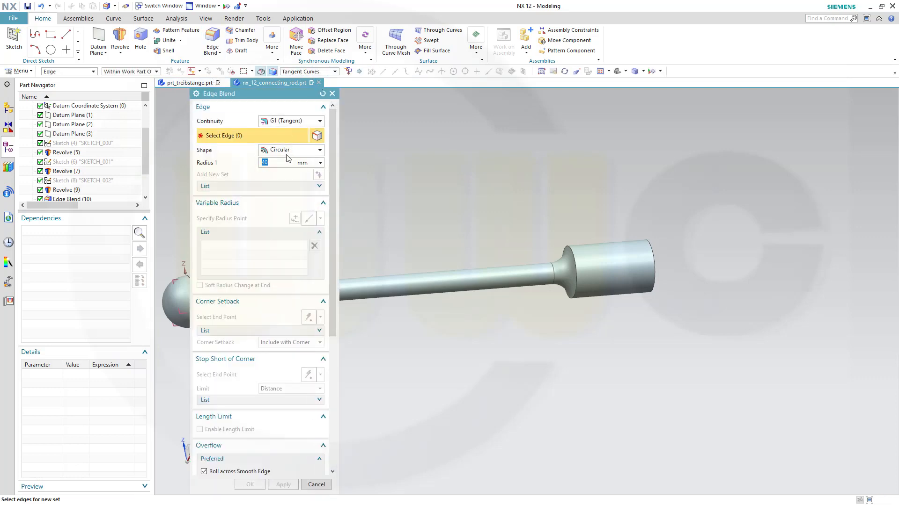
text(65)
click(573, 247)
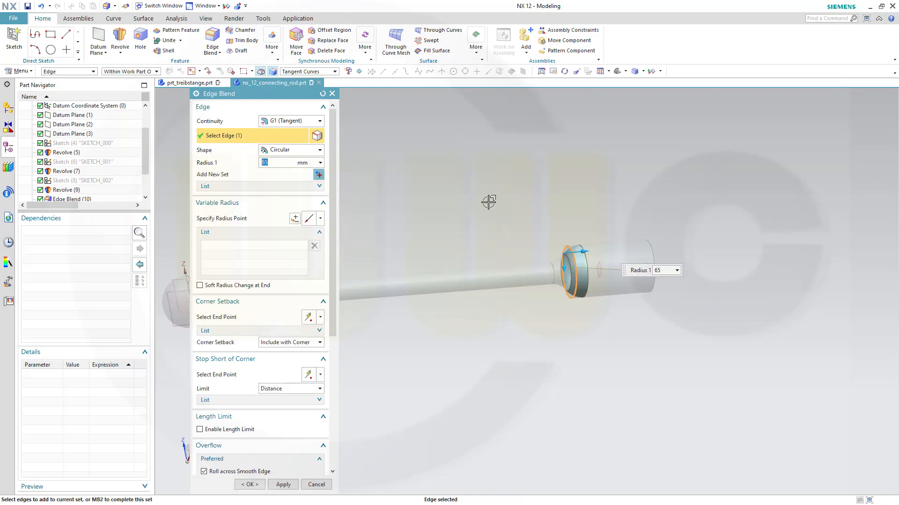
click(250, 485)
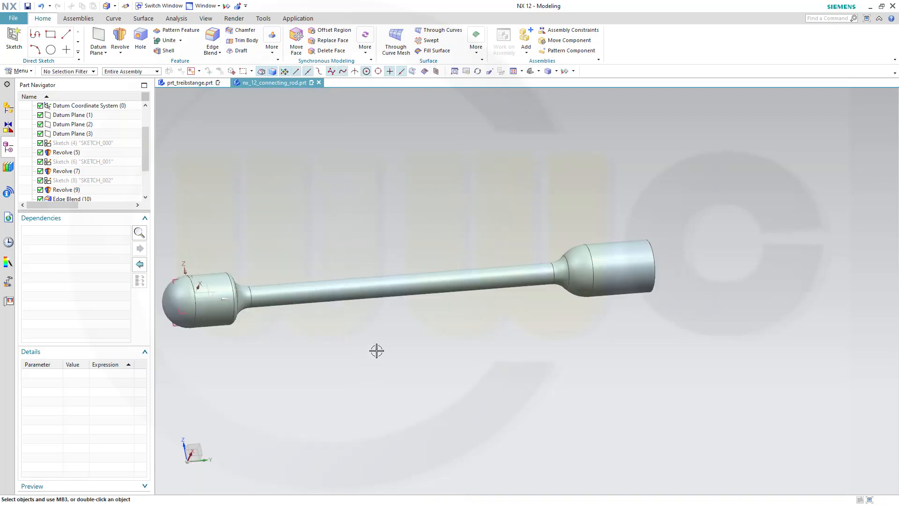
Step: Trim the connecting rod body with Datum Plane (2) to flatten both ends on the positive X side
middle_drag(462, 235, 442, 240)
scroll(391, 339, up, 3)
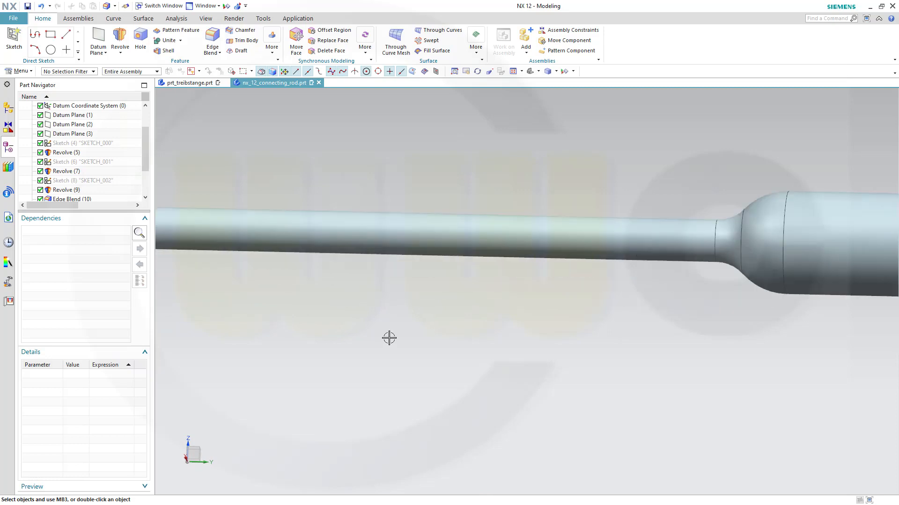
scroll(414, 345, down, 4)
middle_drag(414, 345, 482, 351)
scroll(482, 351, up, 2)
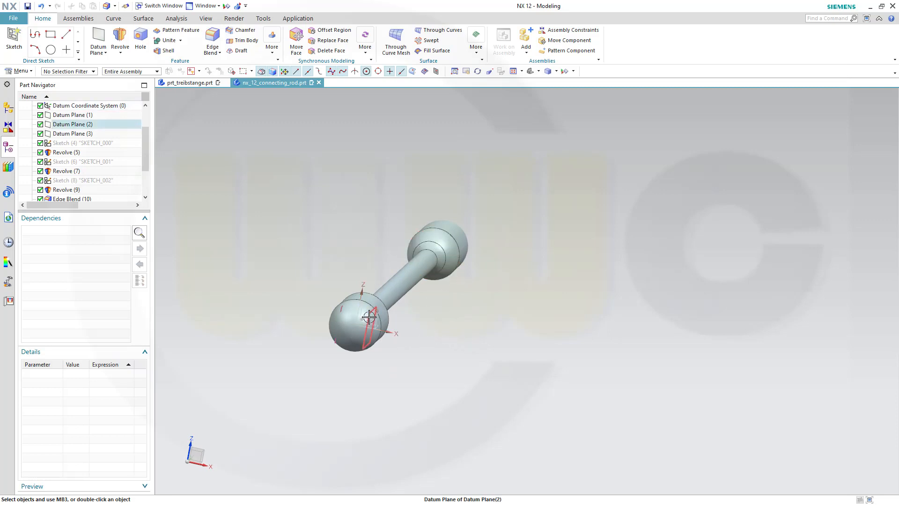
middle_drag(360, 323, 497, 341)
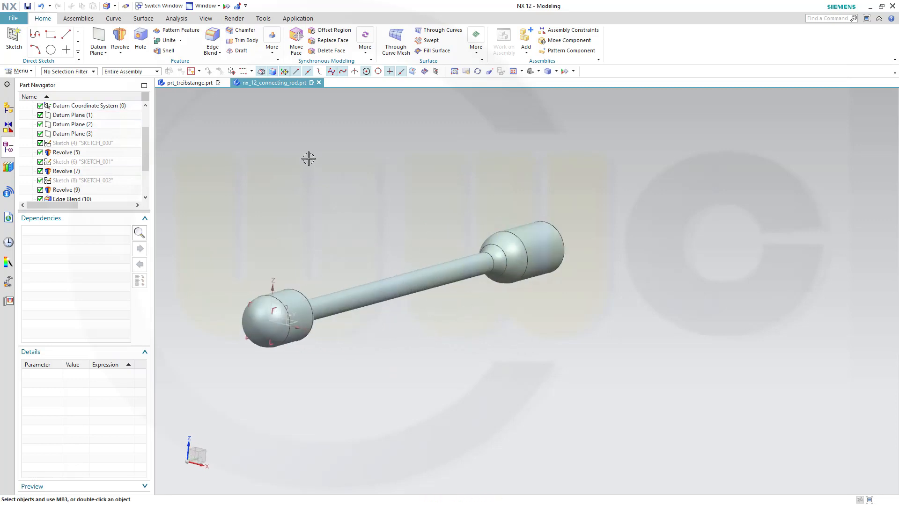
click(246, 41)
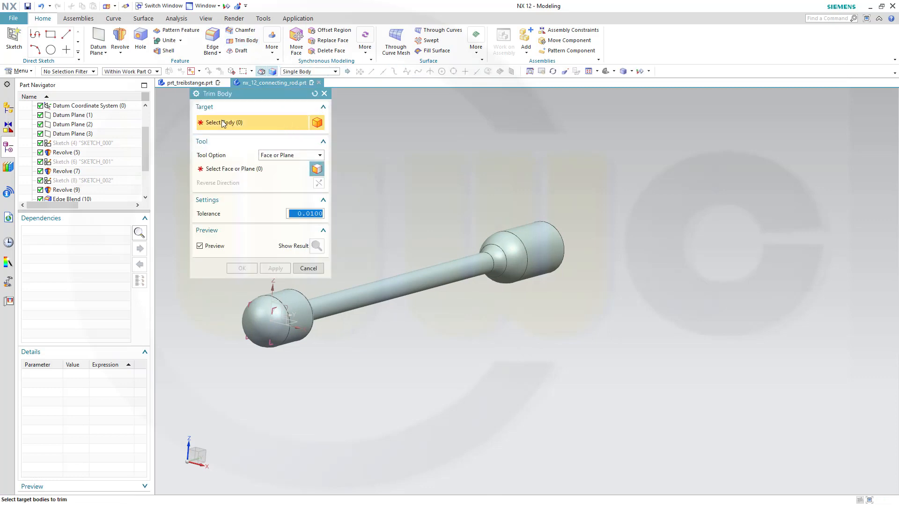
click(356, 290)
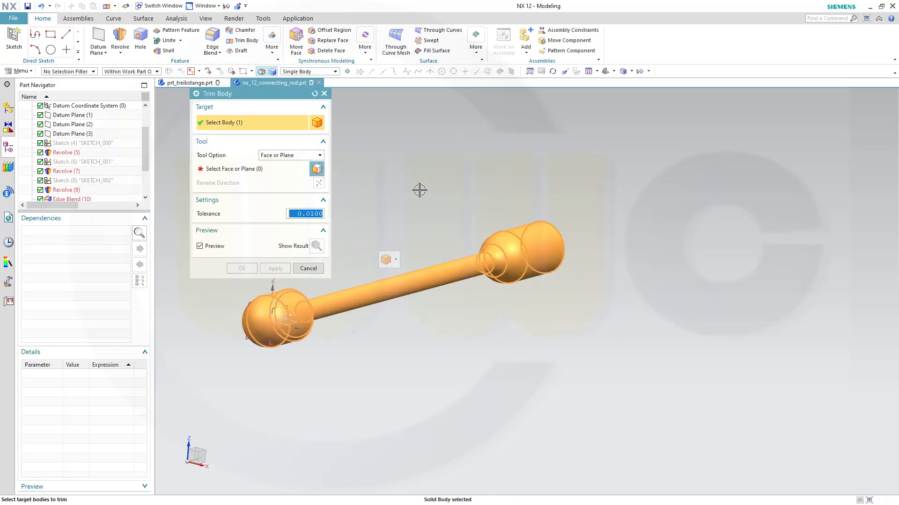
click(244, 174)
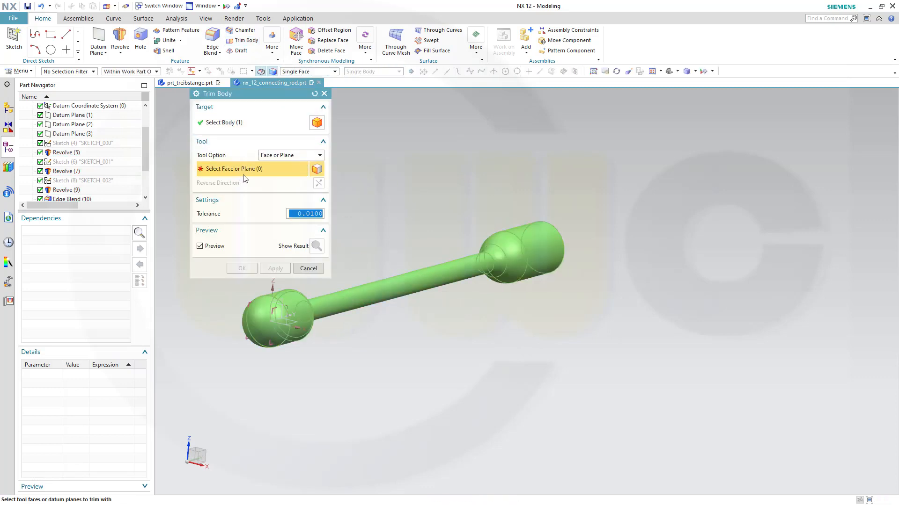
click(275, 314)
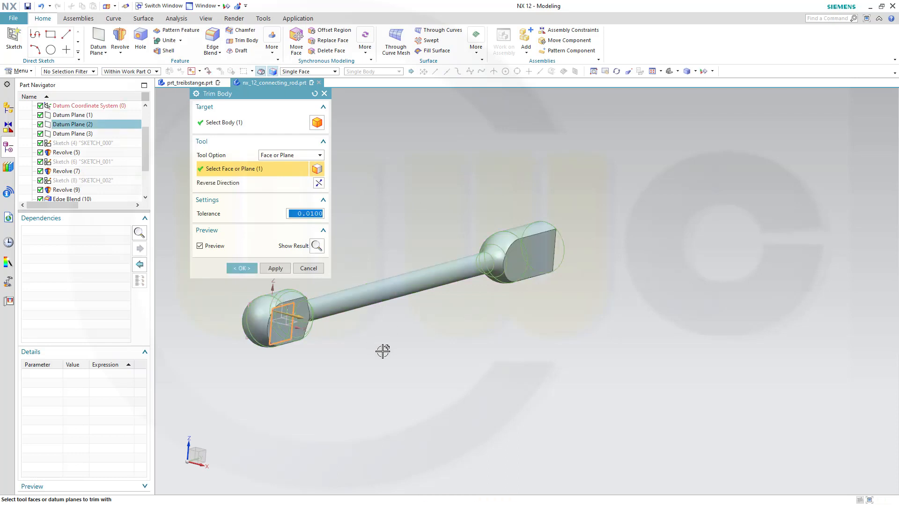
middle_drag(383, 352, 395, 351)
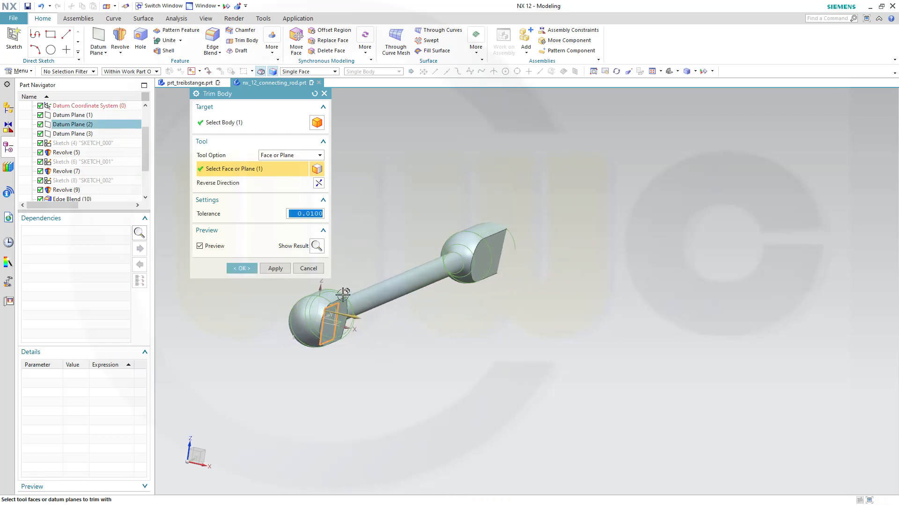
click(281, 273)
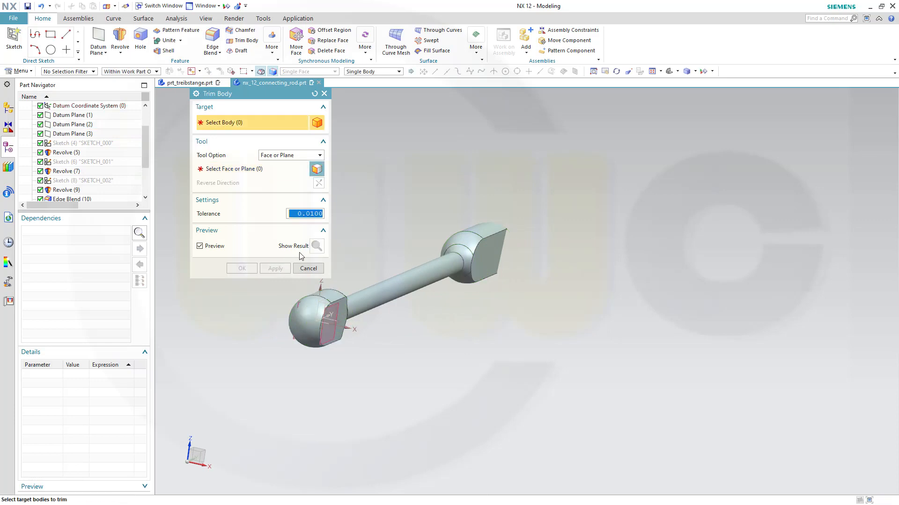
Step: Trim the rod body with Datum Plane (3), reversing the direction so the shaft is kept and the opposite side is flattened
click(372, 289)
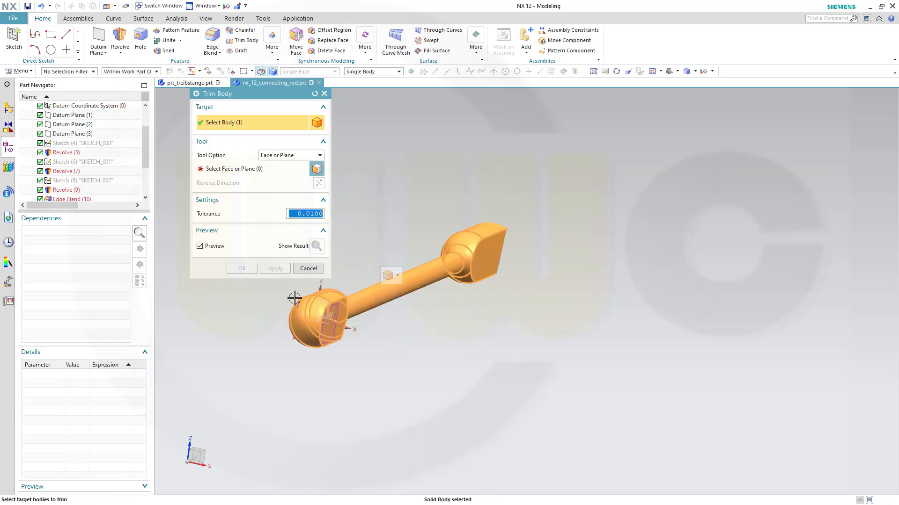
click(206, 171)
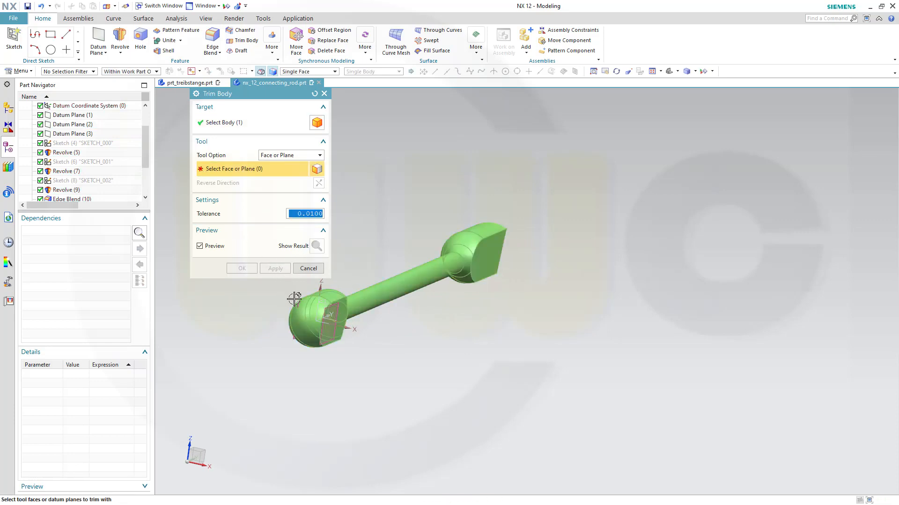
click(294, 299)
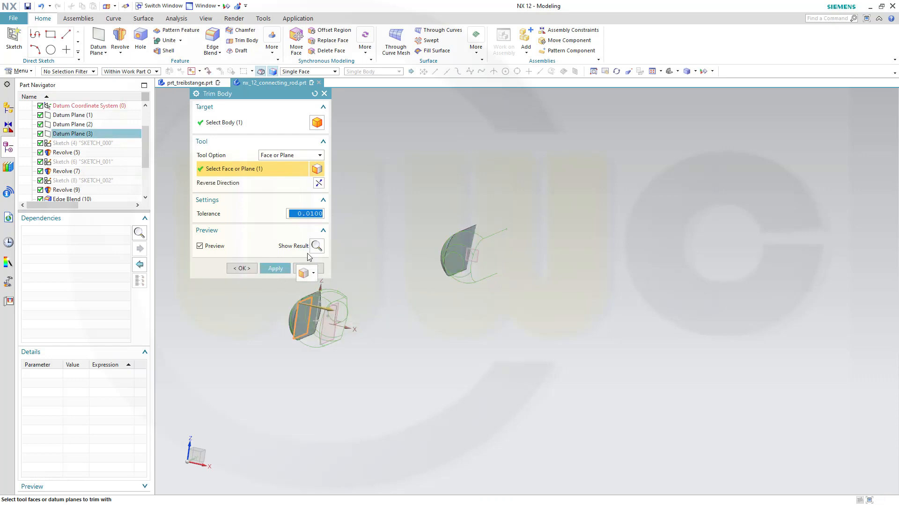
click(319, 183)
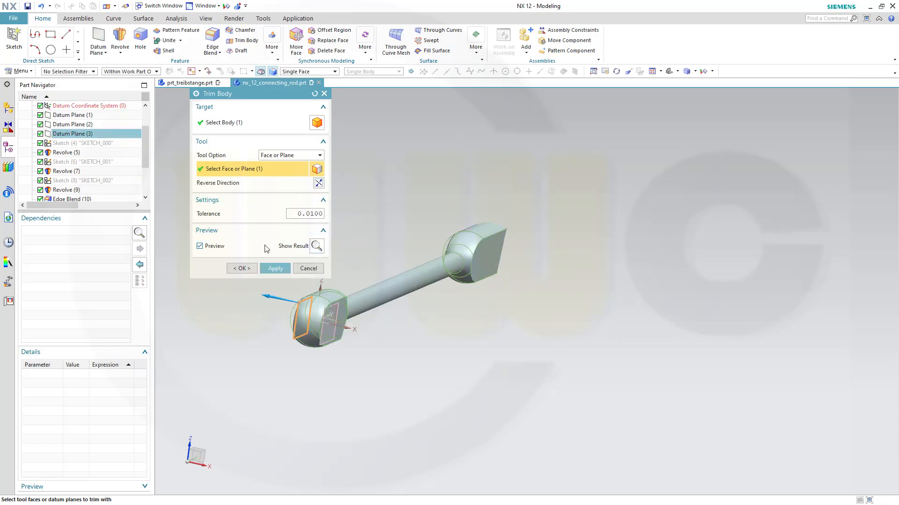
click(241, 268)
Step: Start a new sketch on the X-Y plane at the work part origin, in the near end of the rod
middle_drag(492, 330, 469, 338)
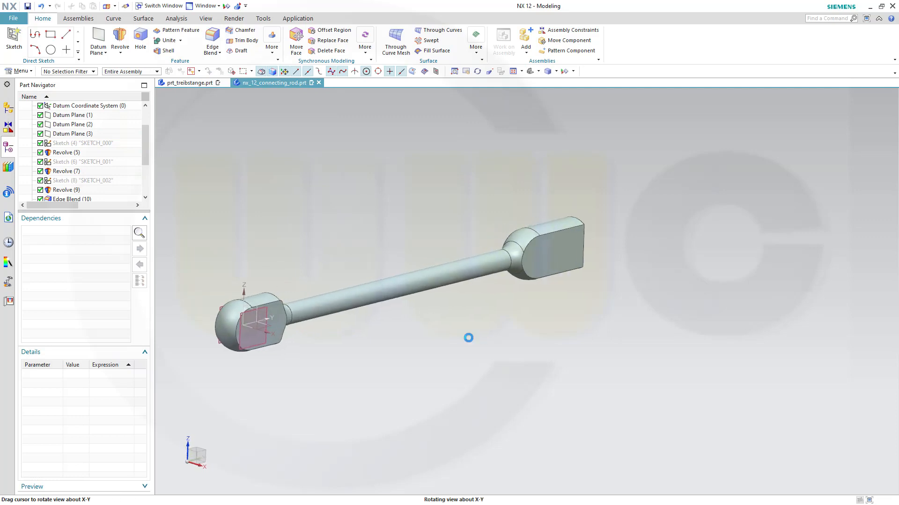
scroll(254, 251, up, 3)
scroll(281, 259, down, 4)
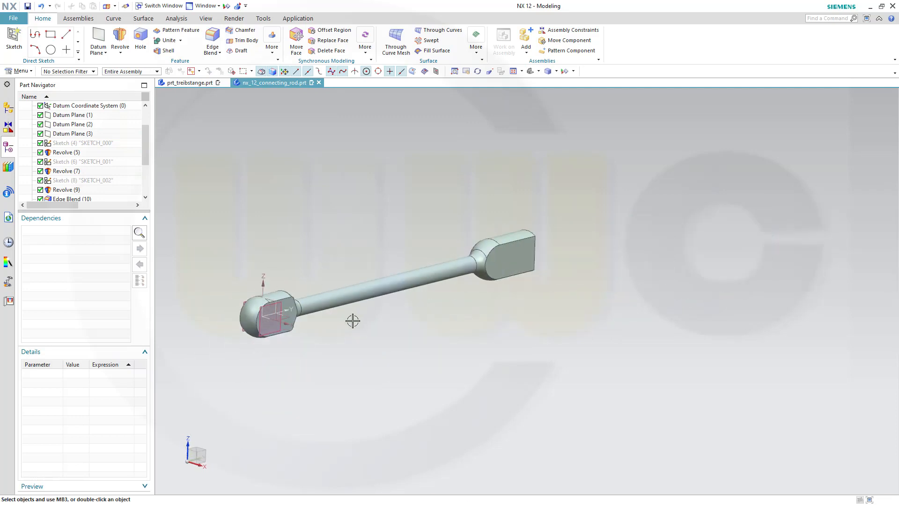
middle_drag(352, 321, 329, 316)
scroll(461, 133, up, 2)
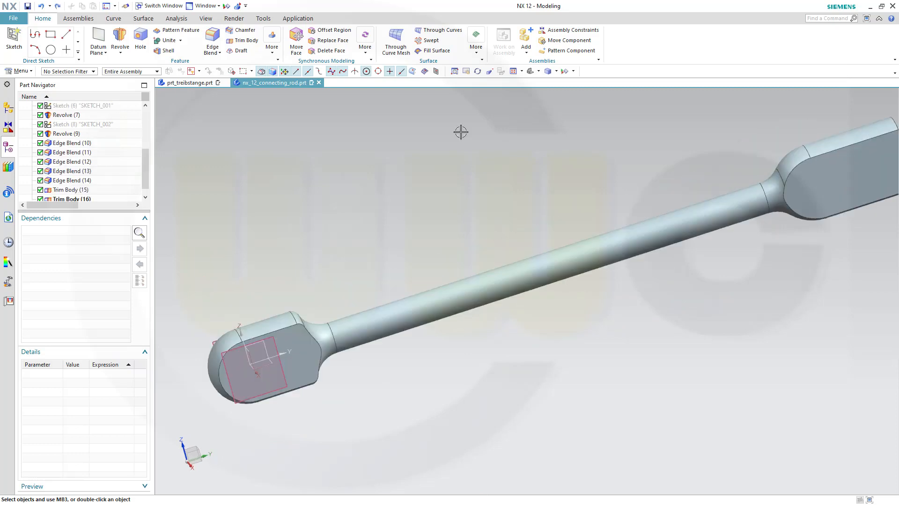
scroll(510, 168, down, 3)
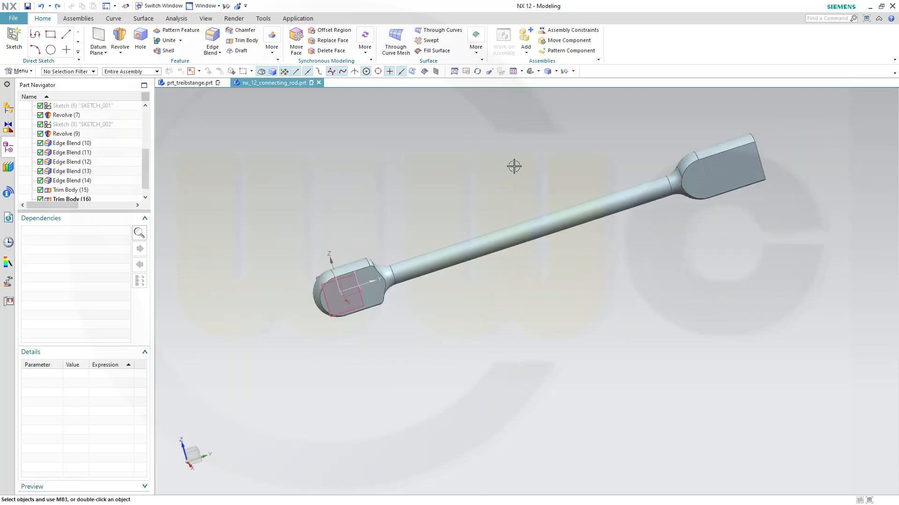
shift+middle_drag(514, 166, 522, 254)
click(13, 38)
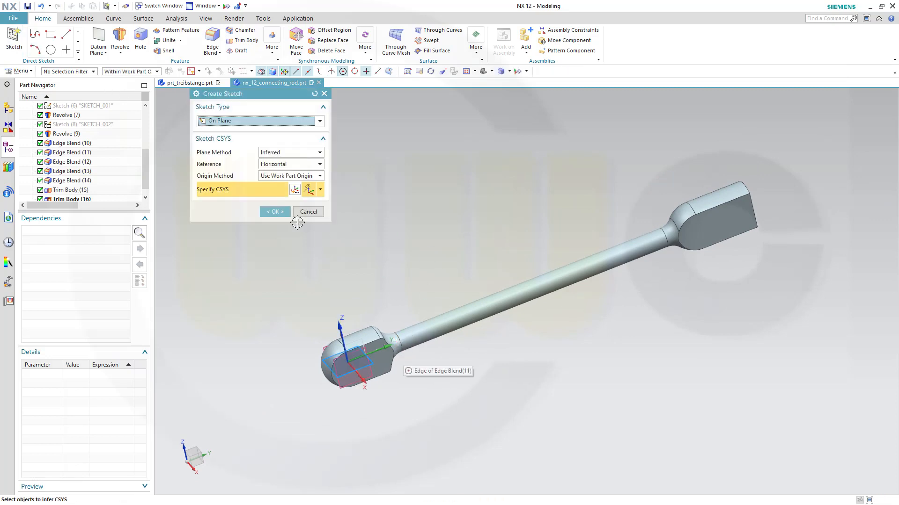
click(275, 214)
Step: Hide the connecting rod body so only the sketch plane and datum geometry remain in view
shift+middle_drag(415, 161, 416, 381)
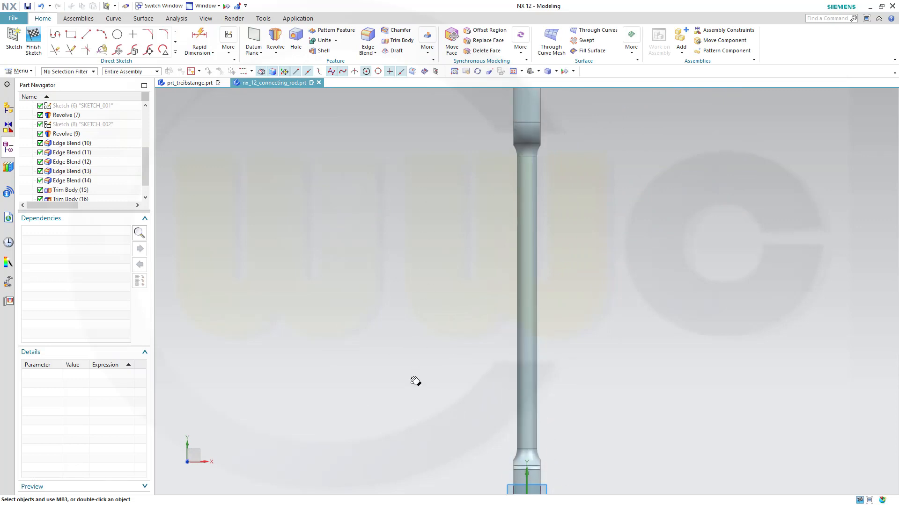
scroll(461, 253, up, 1)
scroll(462, 253, down, 2)
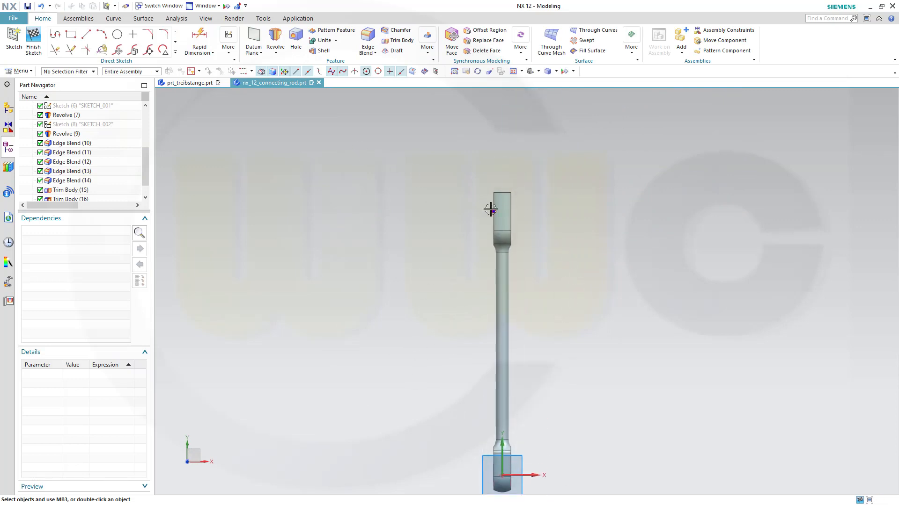
right_click(490, 209)
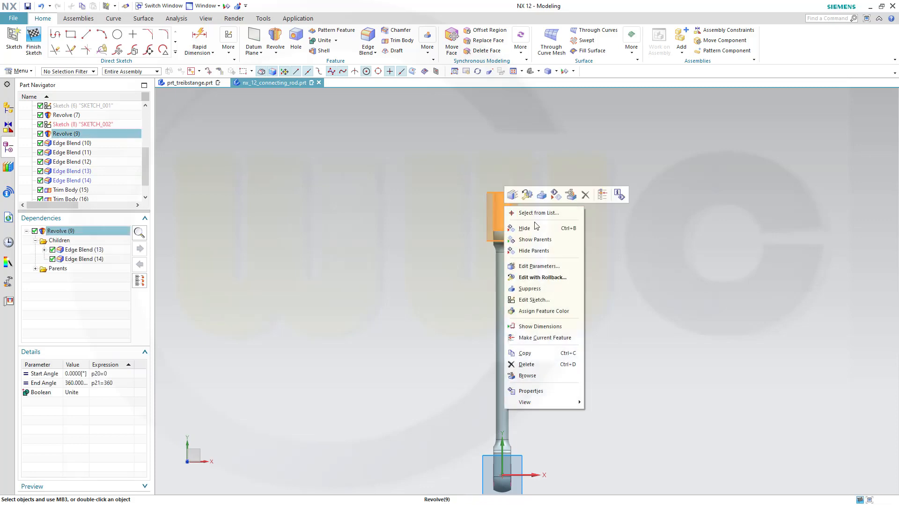
click(524, 228)
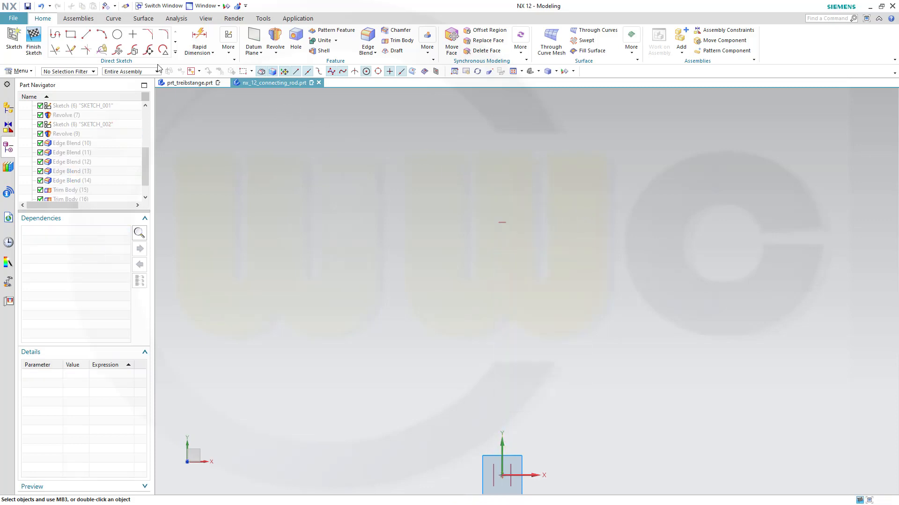
Step: Sketch a rectangle about 590 by 310 mm near the rod's far end and a circle about 296 mm in diameter centred on its lower edge's midpoint
click(70, 34)
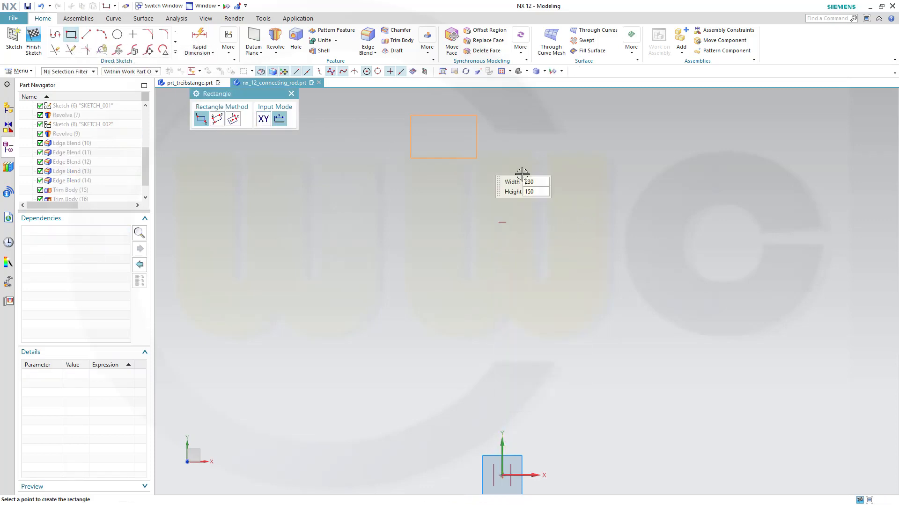
click(580, 203)
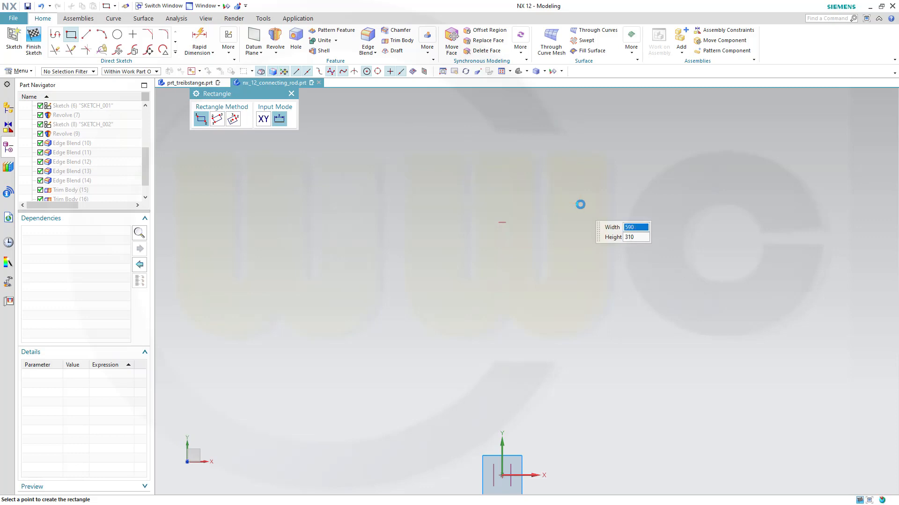
click(117, 35)
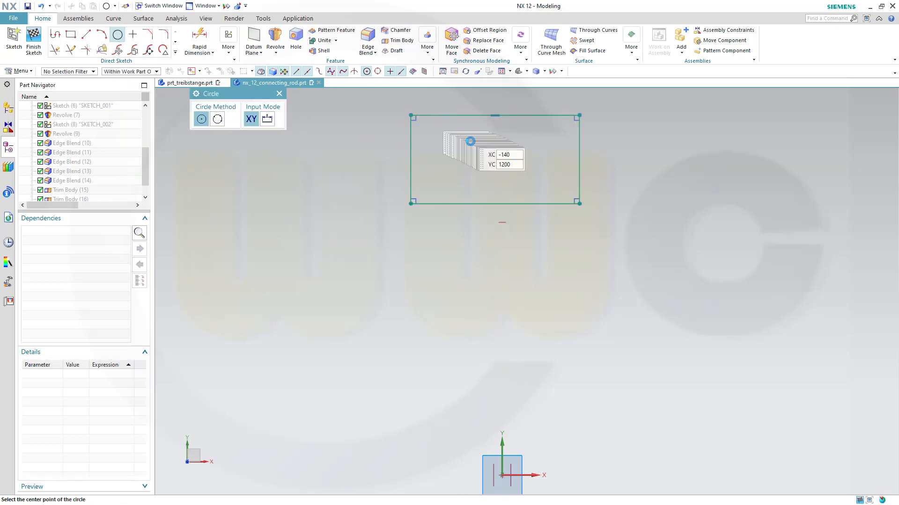
click(495, 203)
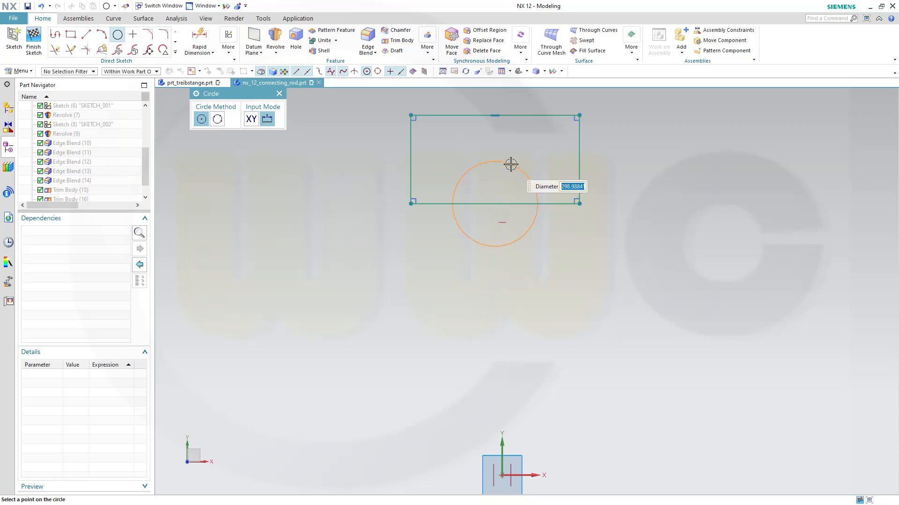
click(511, 164)
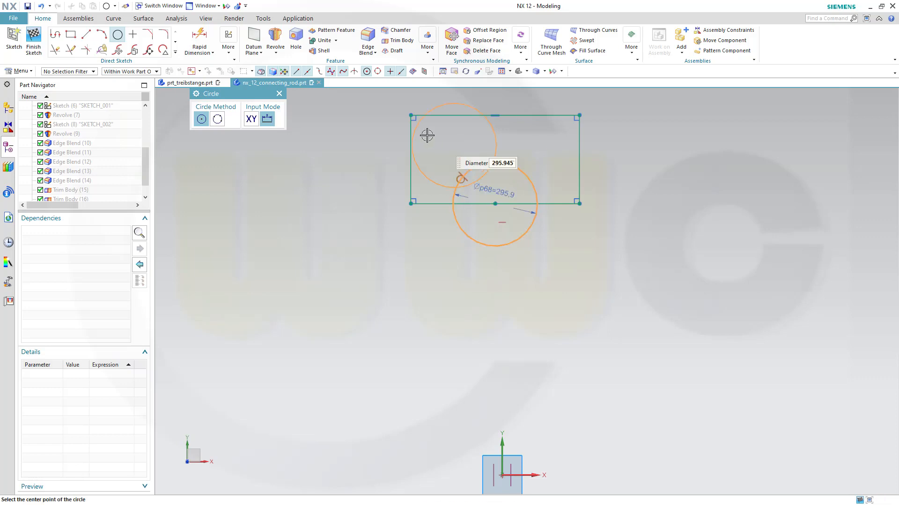
Step: Dimension the rectangle's width between its two vertical sides, placing the dimension below the circle
click(199, 40)
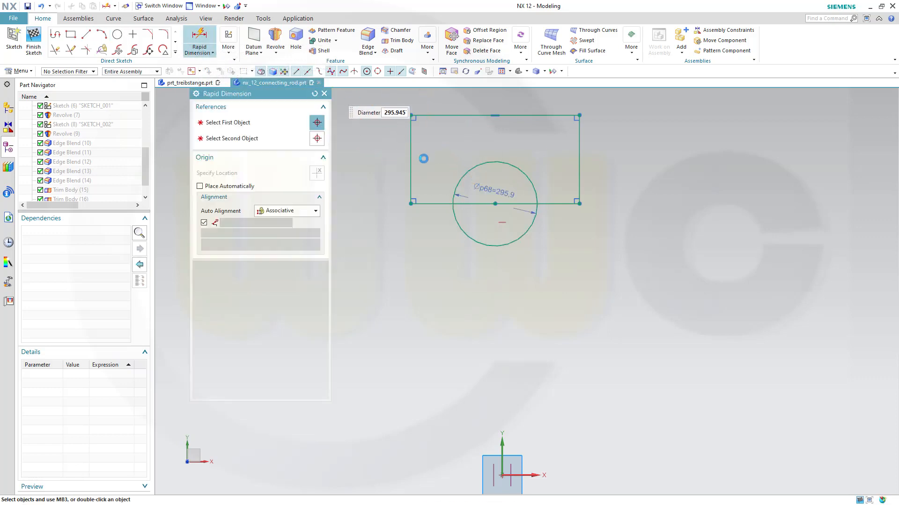
click(409, 150)
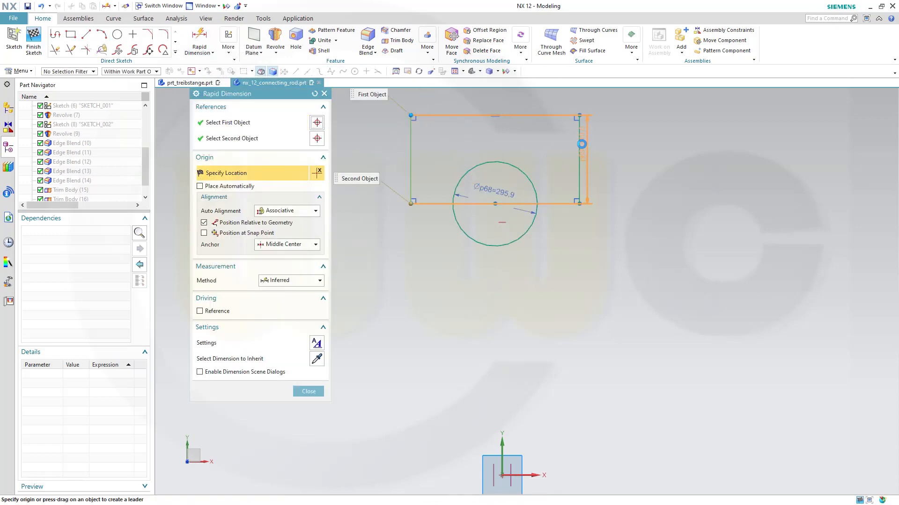
click(580, 143)
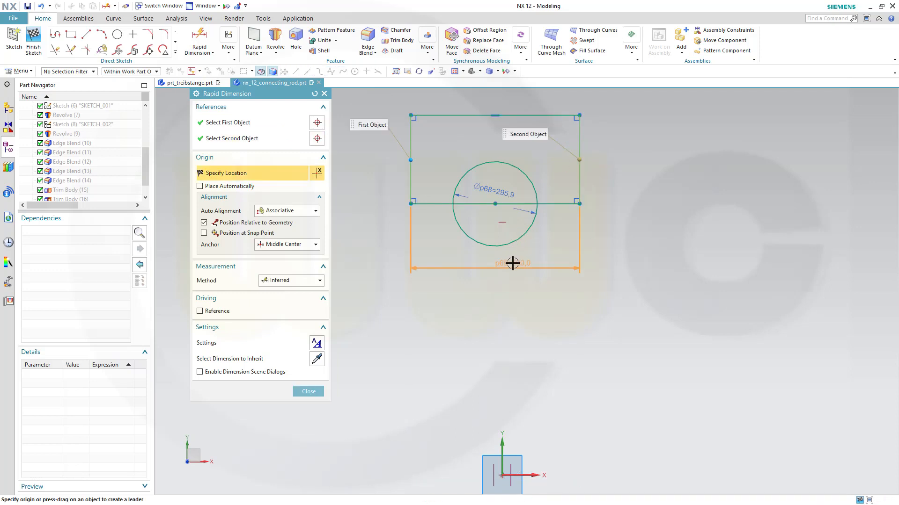
click(513, 260)
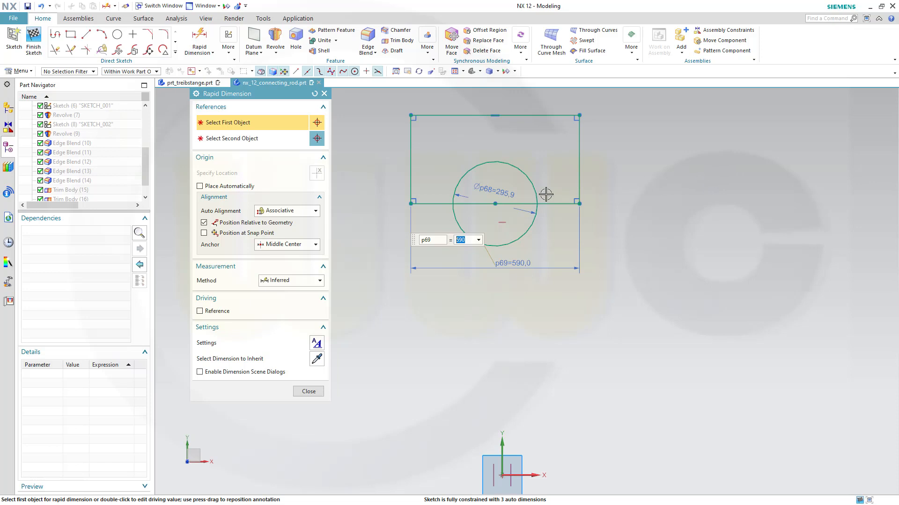
click(309, 391)
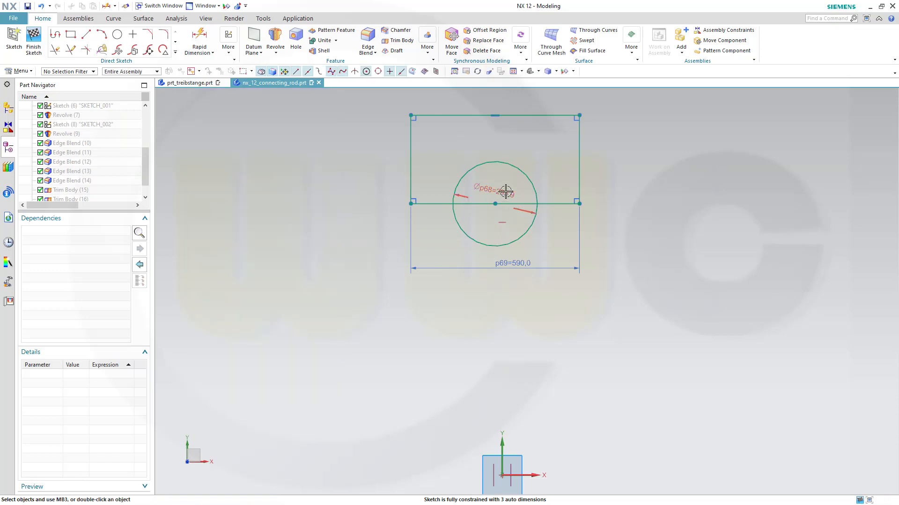
Step: Set the circle's diameter to 110 mm
double_click(506, 191)
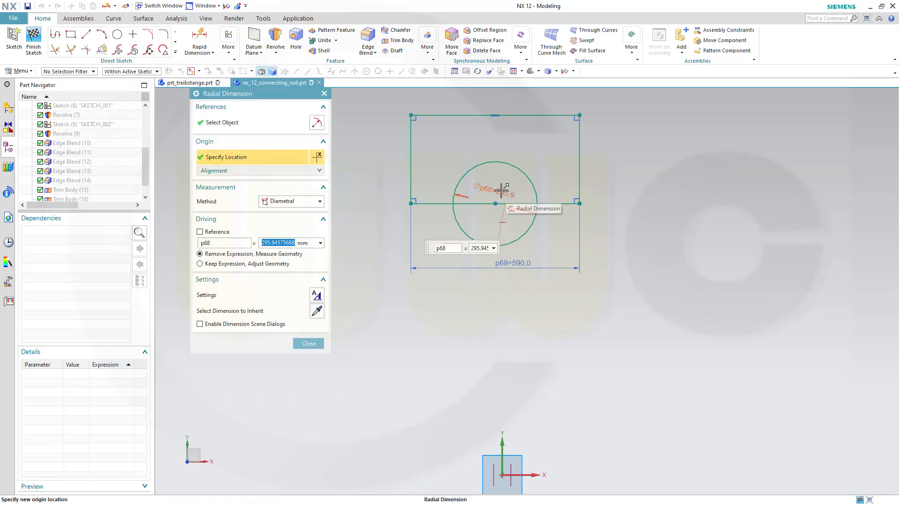
text(110)
key(Return)
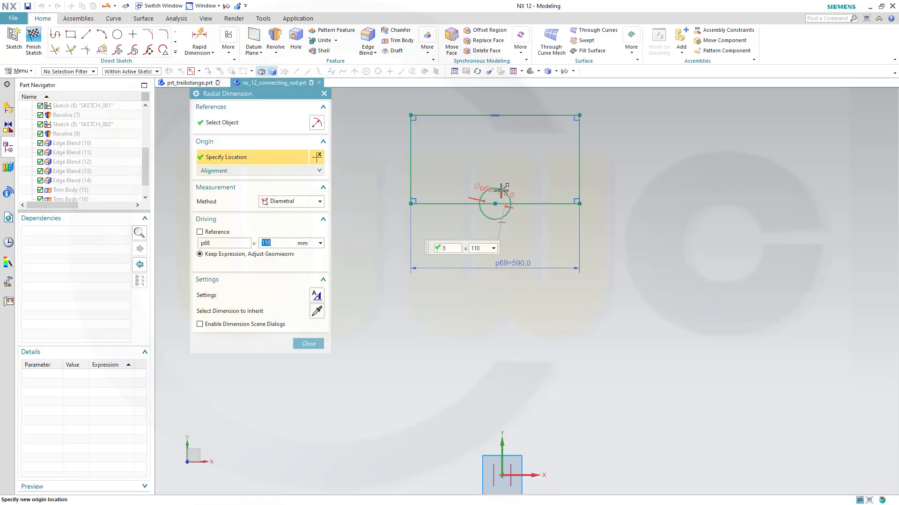
Step: Set the rectangle's width to 150 mm and reposition its dimension inside the rectangle
double_click(516, 262)
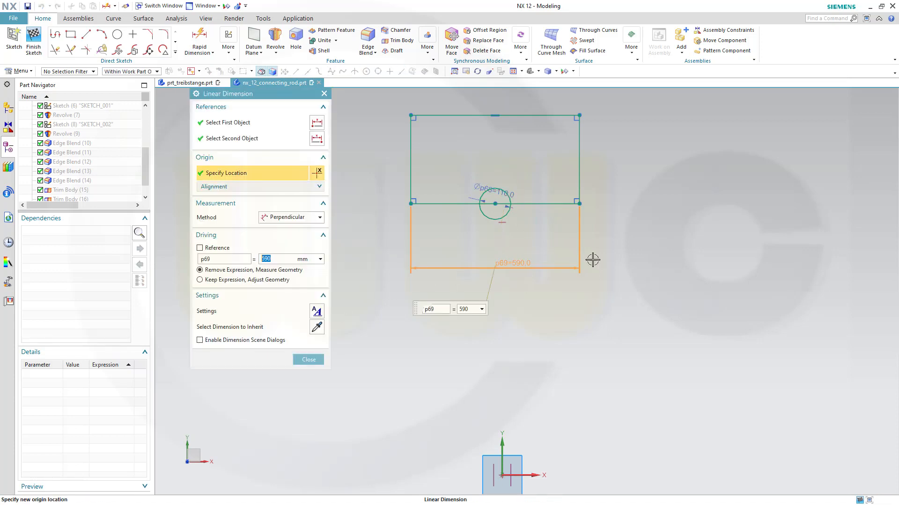
key(Return)
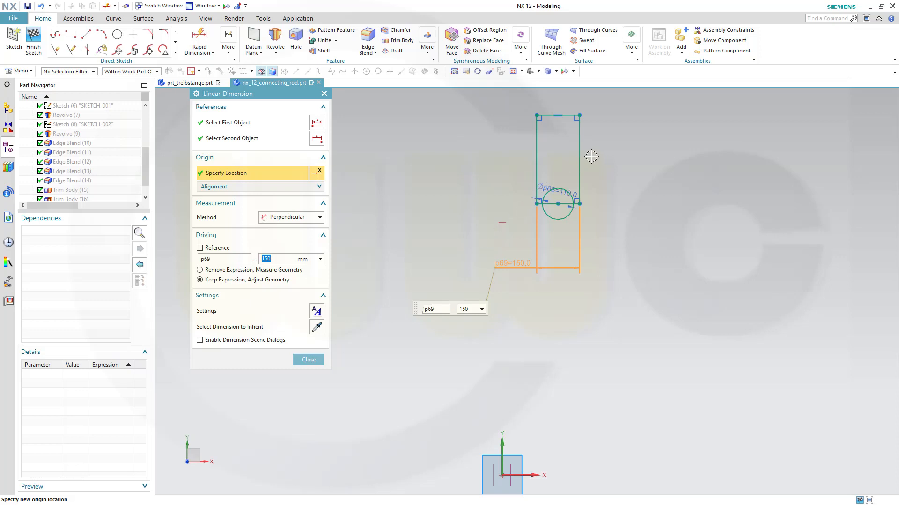
click(577, 147)
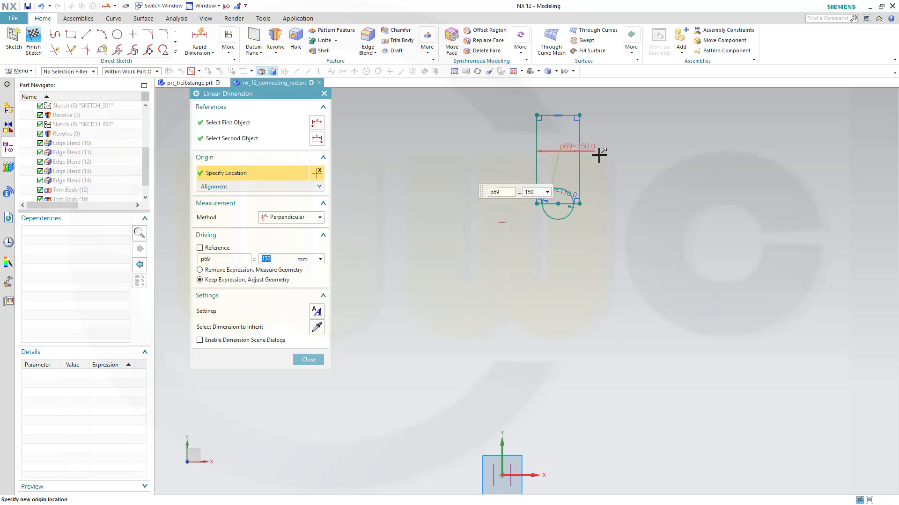
click(557, 183)
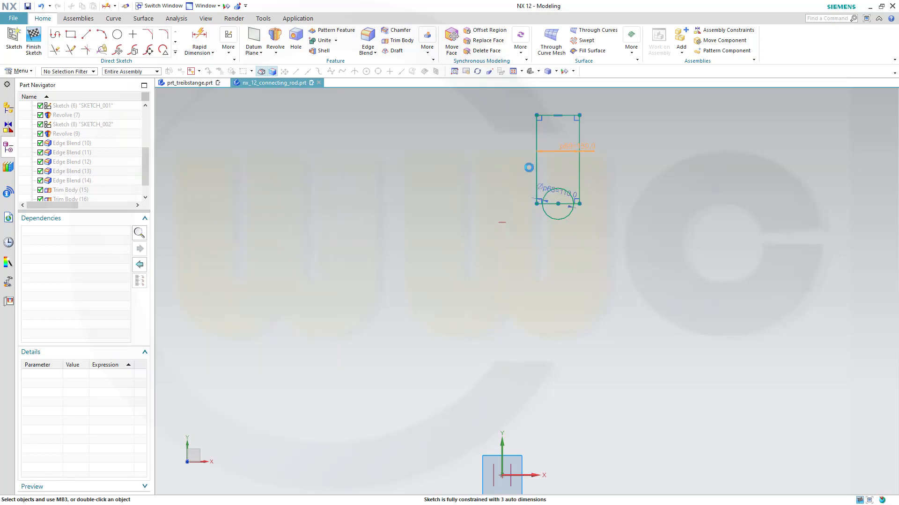
Step: Dimension the rectangle's height between its lower and upper edges and set it to 150 mm
scroll(586, 159, up, 3)
shift+middle_drag(603, 153, 534, 225)
click(200, 38)
right_click(199, 36)
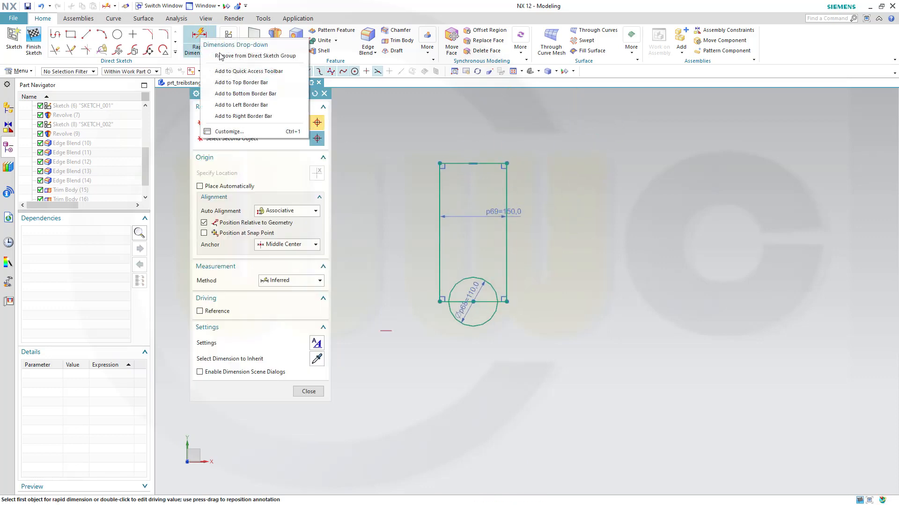
click(196, 35)
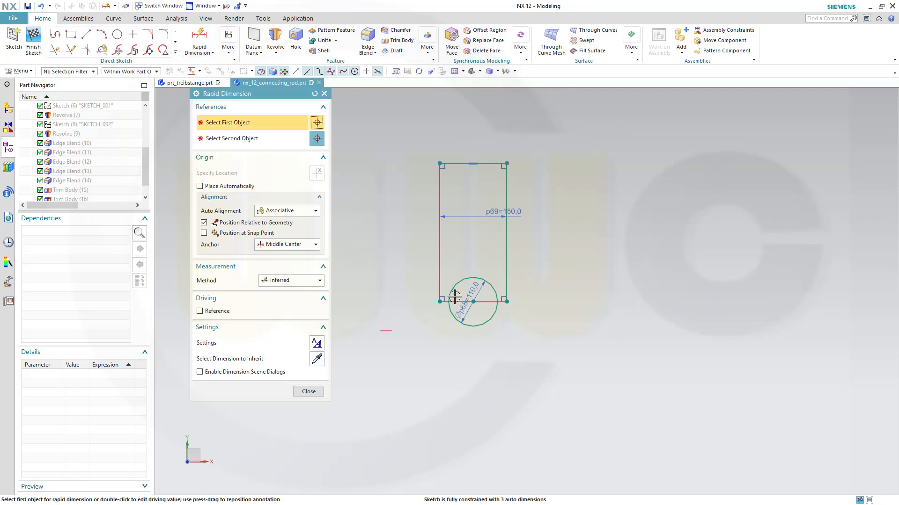
click(472, 301)
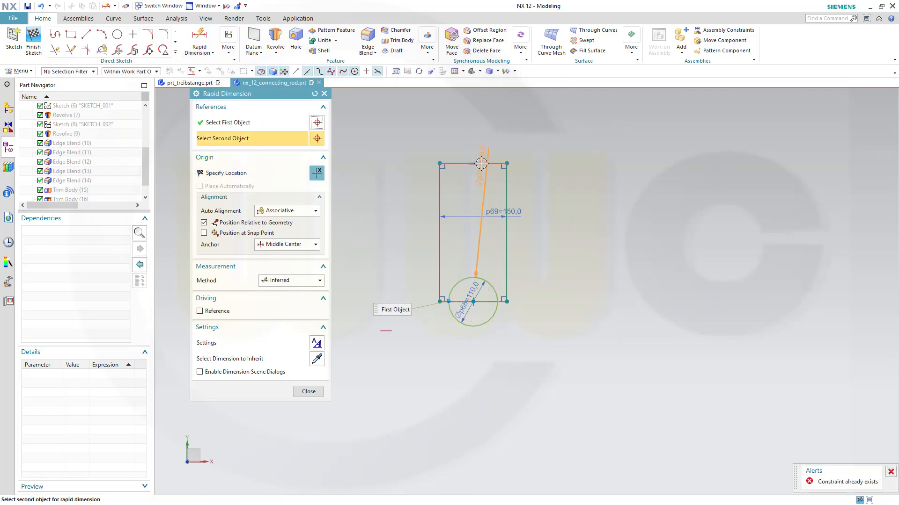
click(479, 164)
click(561, 210)
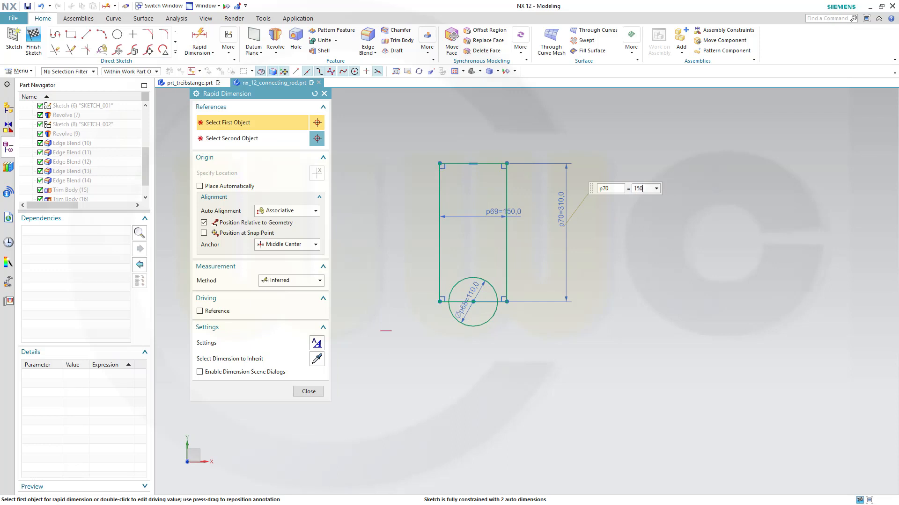
key(Return)
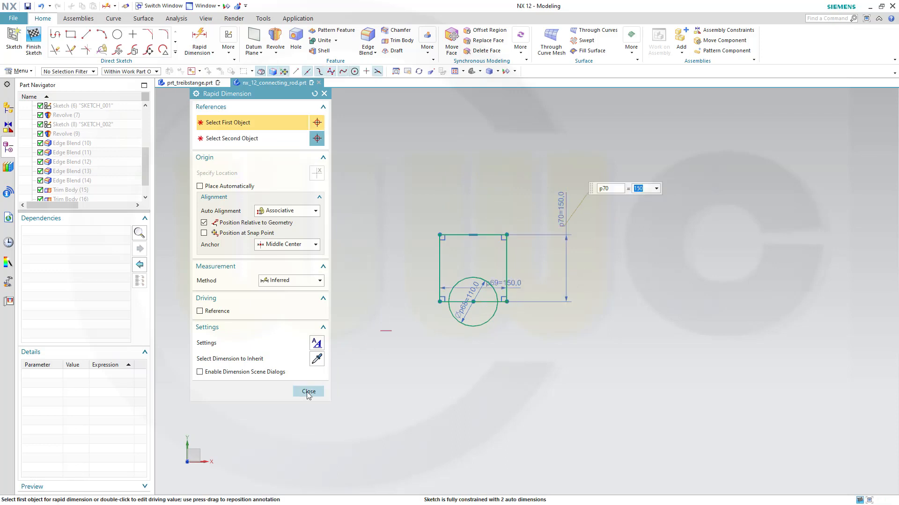
click(308, 392)
Step: Constrain the circle's centre onto the sketch's Y axis so the rectangle and circle are aligned with the rod
scroll(475, 392, down, 3)
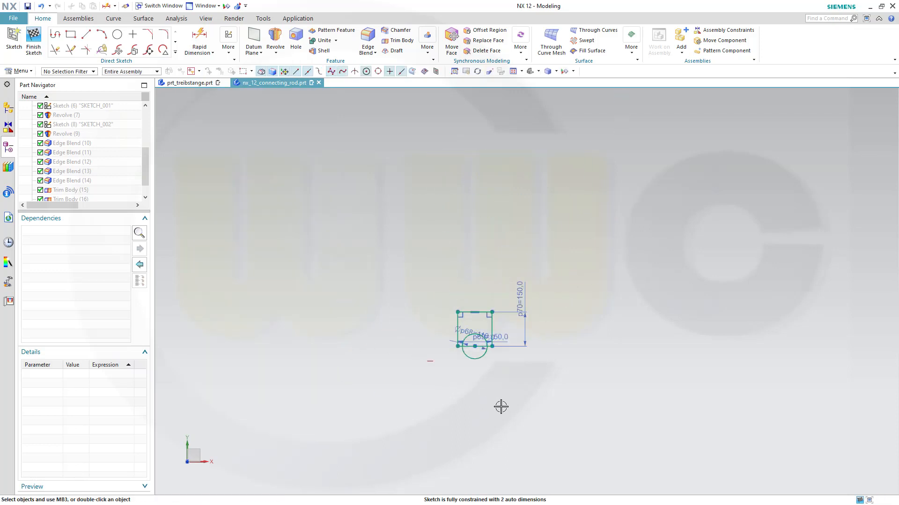
mouse_move(501, 407)
shift+middle_down()
mouse_move(520, 367)
mouse_move(501, 267)
shift+middle_up()
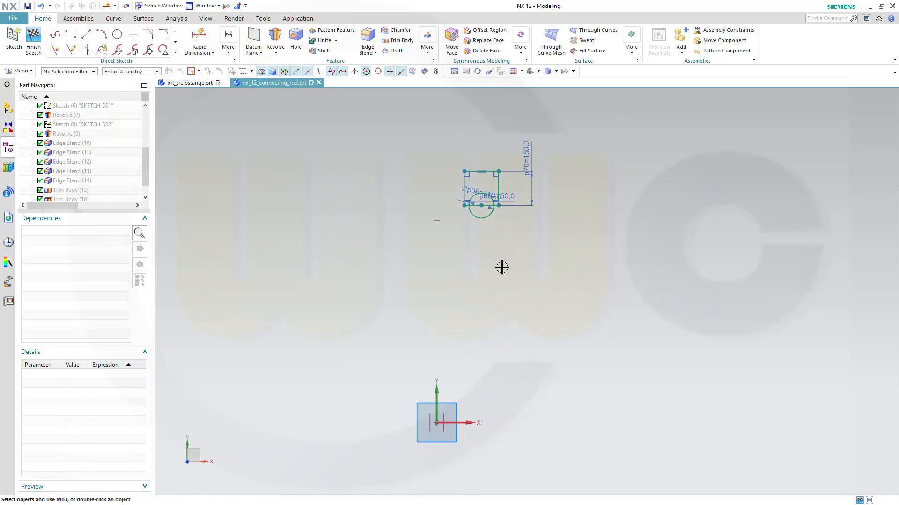
click(482, 205)
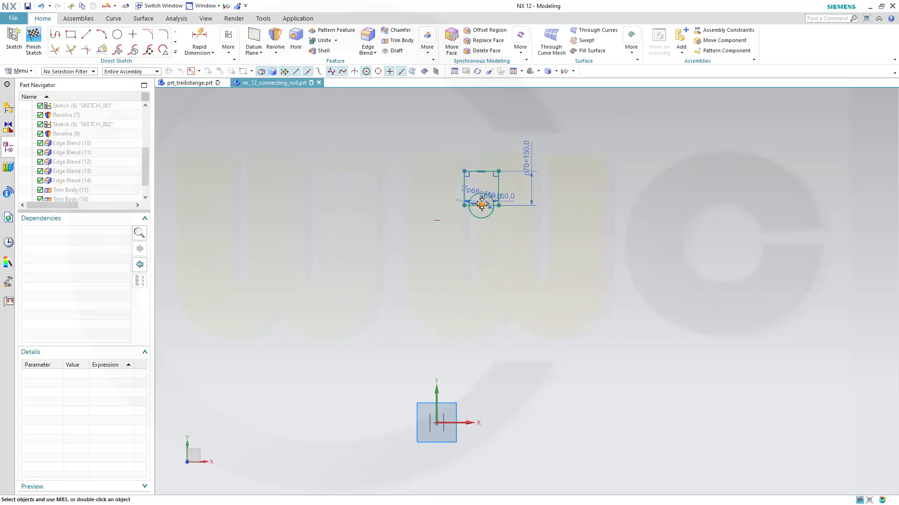
click(434, 386)
click(453, 369)
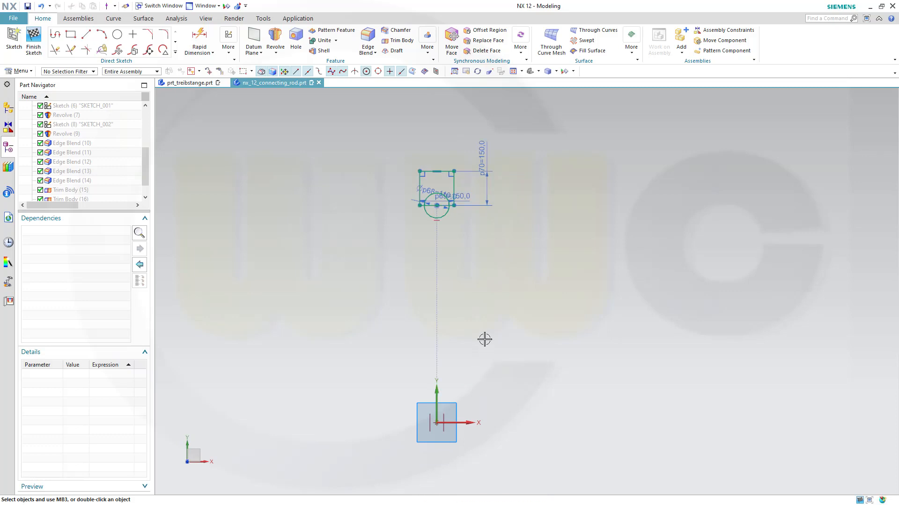
Step: Trim away the circle's lower half and the part of the rectangle's lower edge inside the circle
scroll(430, 193, up, 3)
shift+middle_drag(644, 230, 635, 297)
click(55, 49)
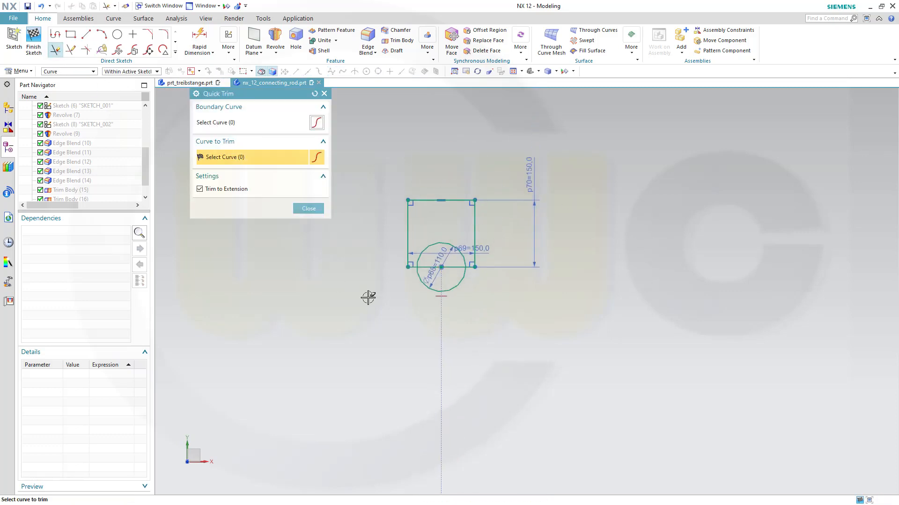
scroll(396, 301, up, 4)
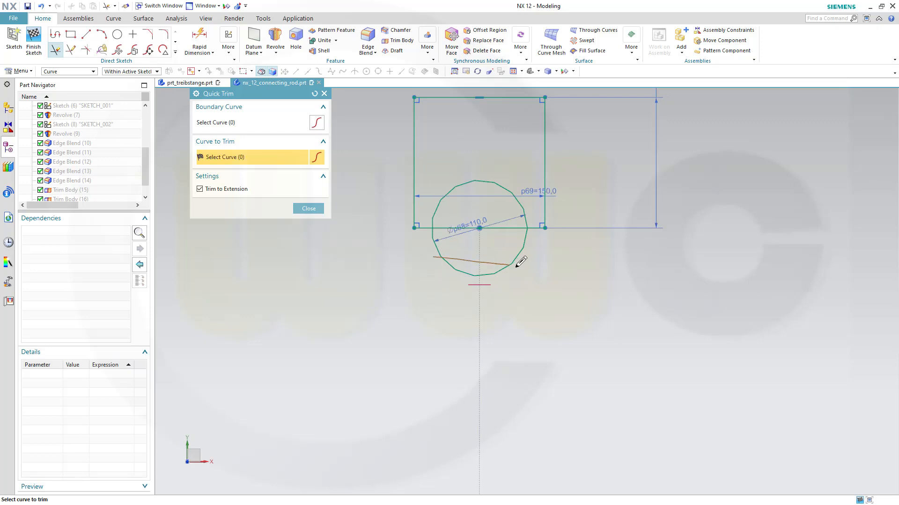
click(517, 258)
click(502, 228)
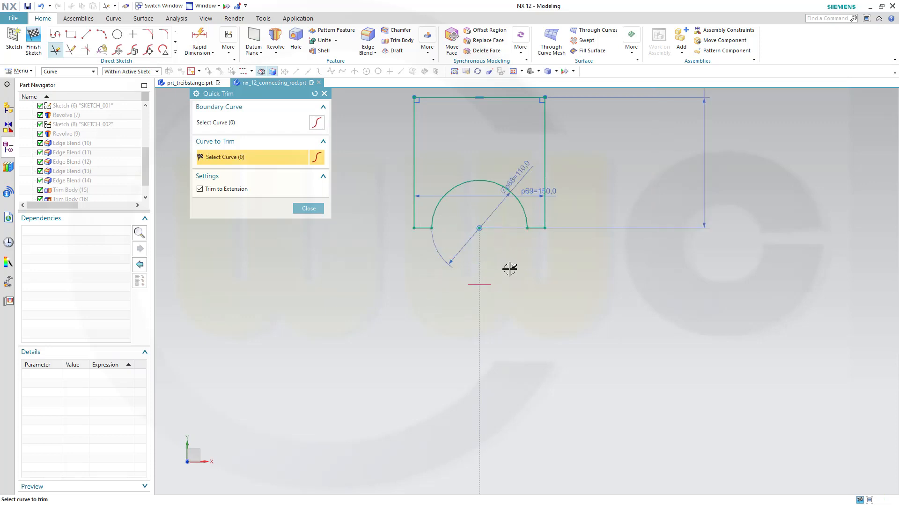
click(306, 208)
scroll(556, 285, down, 3)
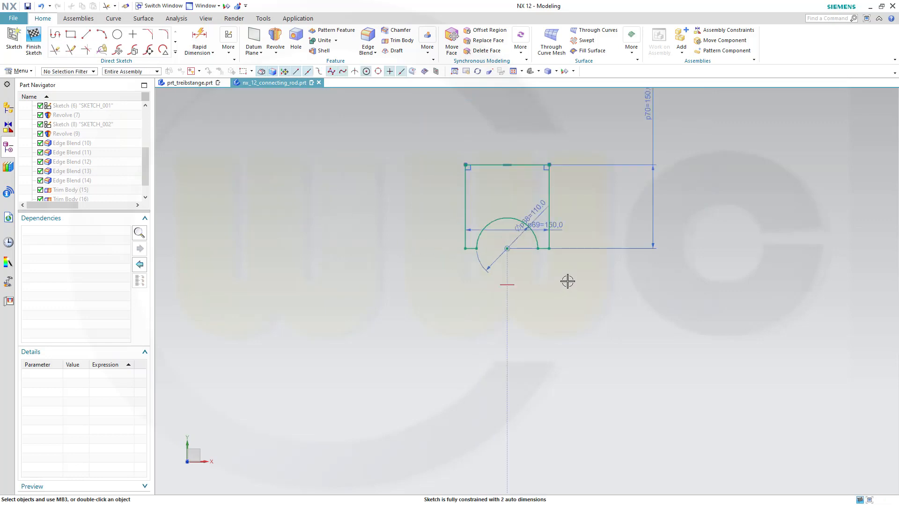
Step: Dimension the vertical distance from the edge-on datum plane below the arc to the arc's highest point and set it to 105 mm
scroll(567, 281, down, 3)
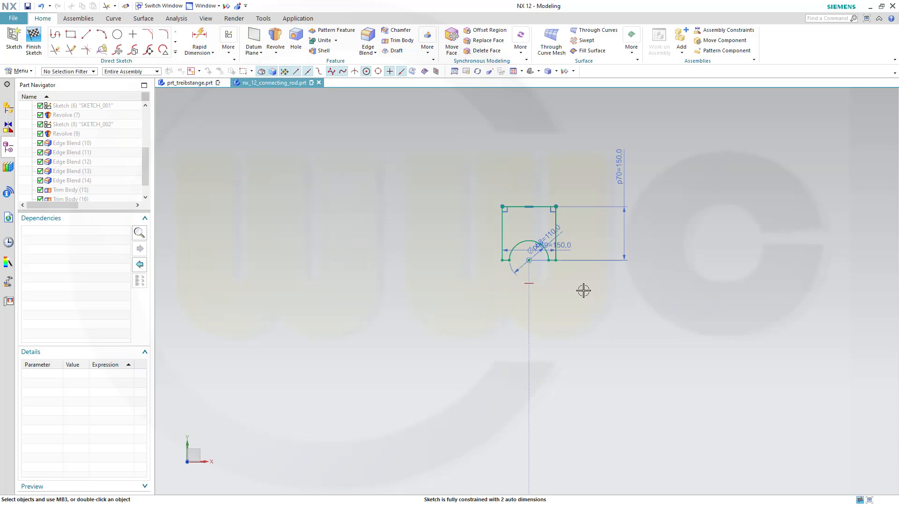
scroll(382, 205, up, 3)
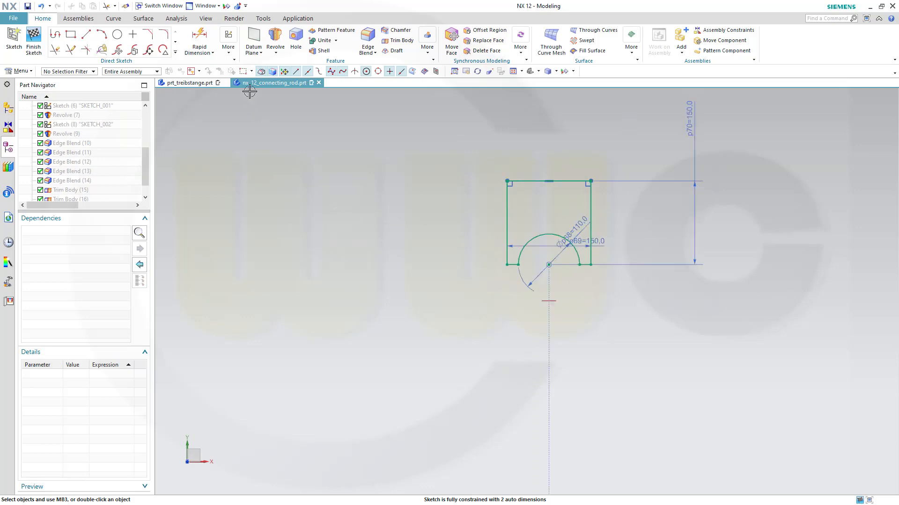
click(199, 40)
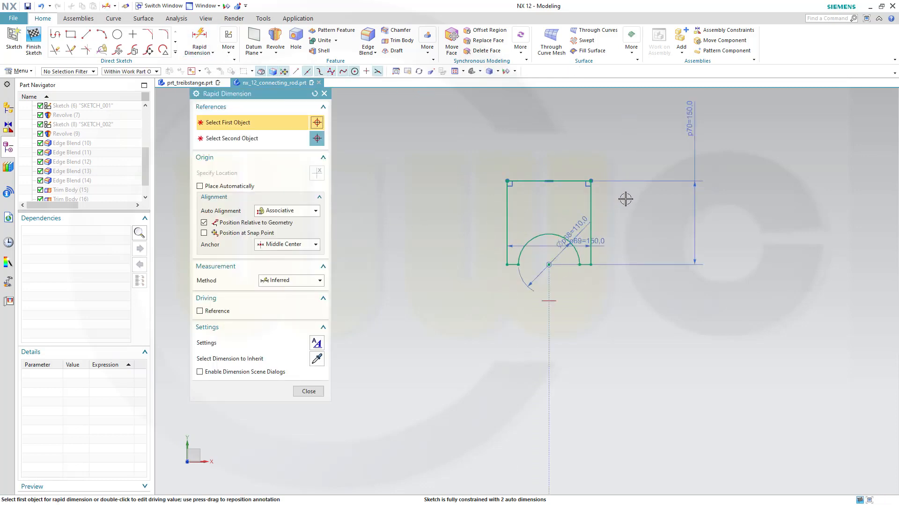
scroll(626, 199, up, 2)
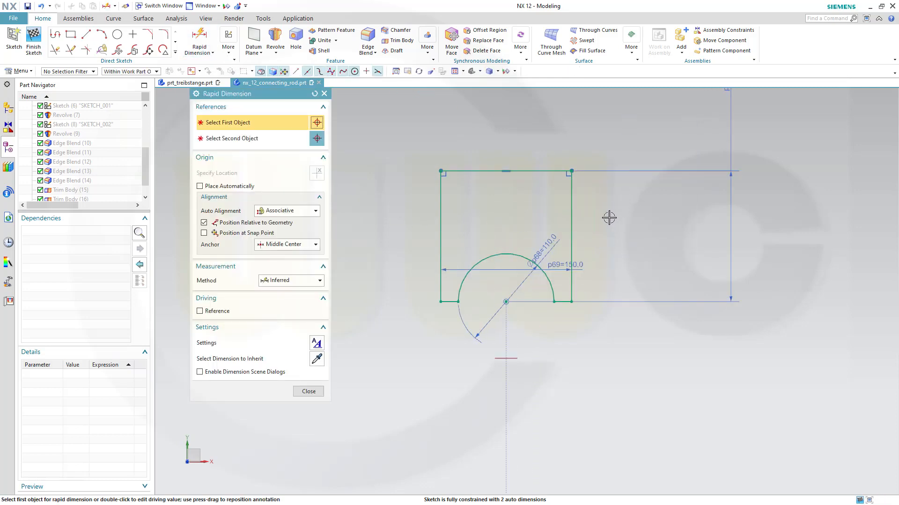
click(498, 256)
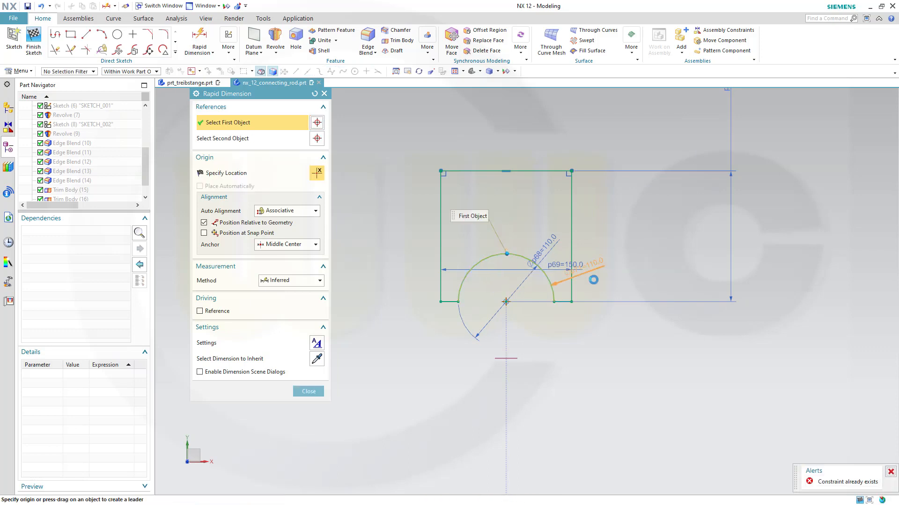
click(509, 358)
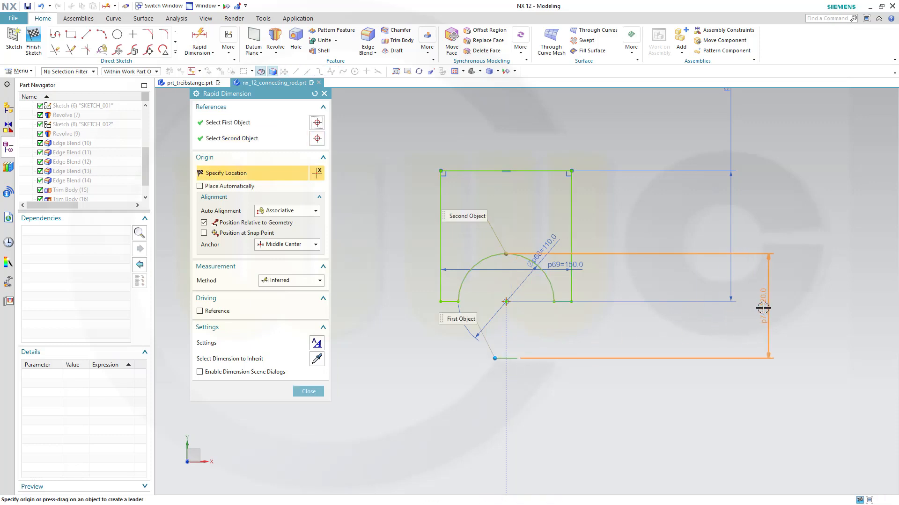
click(763, 307)
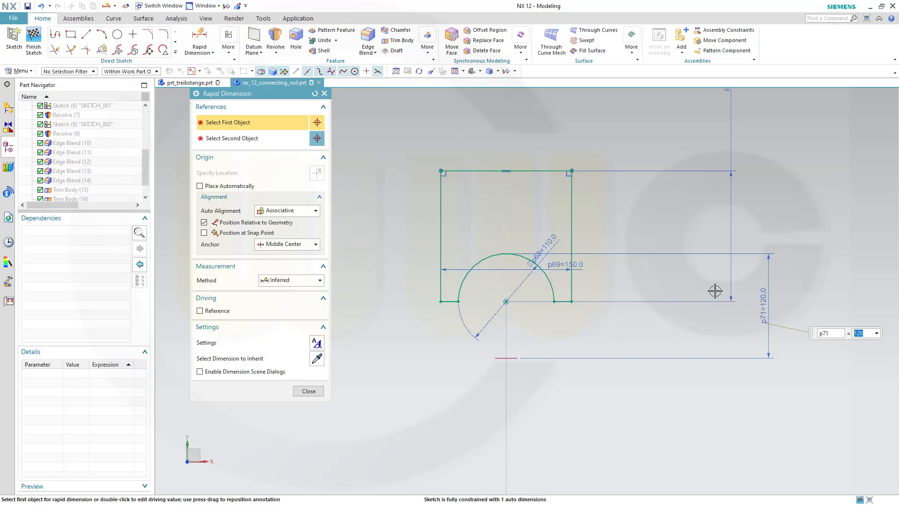
key(Return)
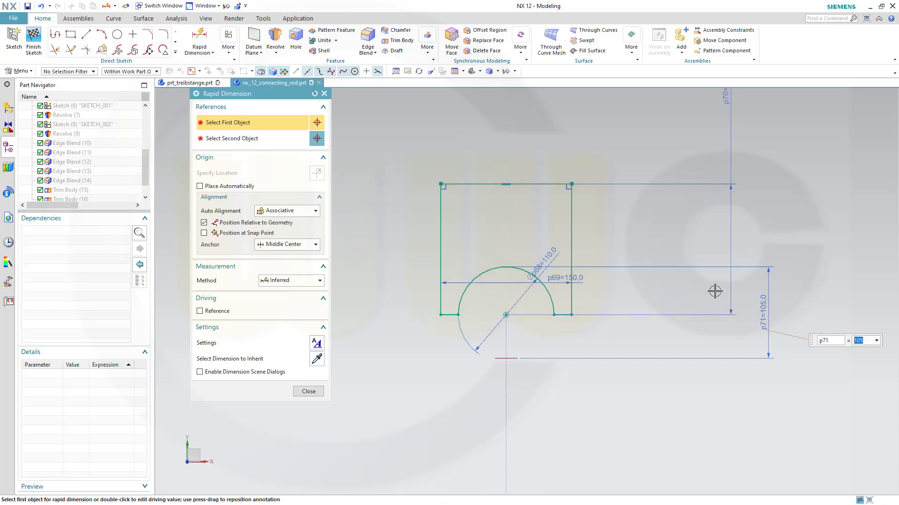
click(309, 391)
Step: Sketch a horizontal line about 190 mm long below the datum plane, crossing the sketch's vertical axis
scroll(515, 407, up, 3)
scroll(523, 404, down, 2)
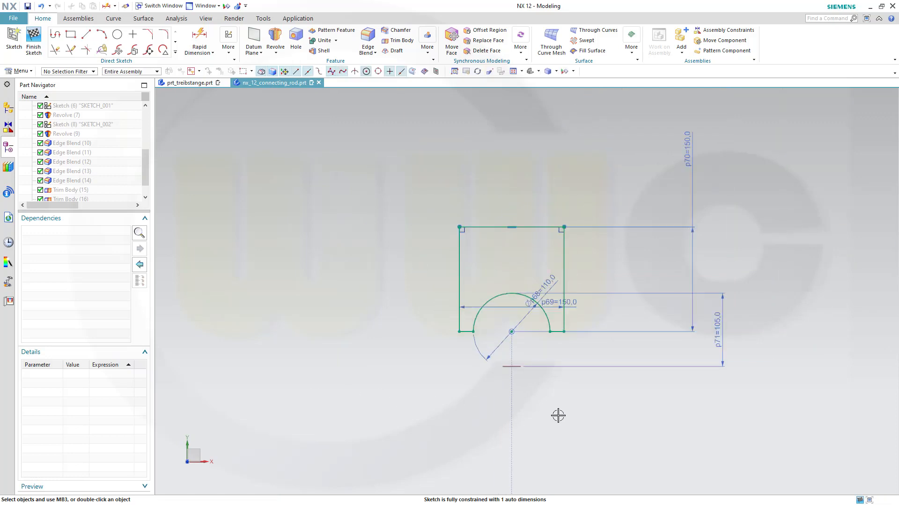
mouse_move(541, 408)
shift+middle_down()
mouse_move(543, 345)
mouse_move(564, 293)
shift+middle_up()
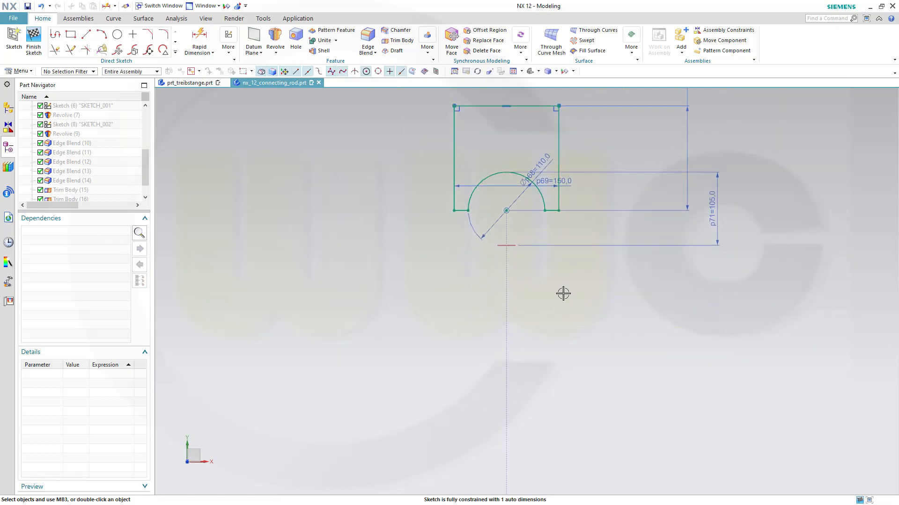
scroll(579, 303, down, 1)
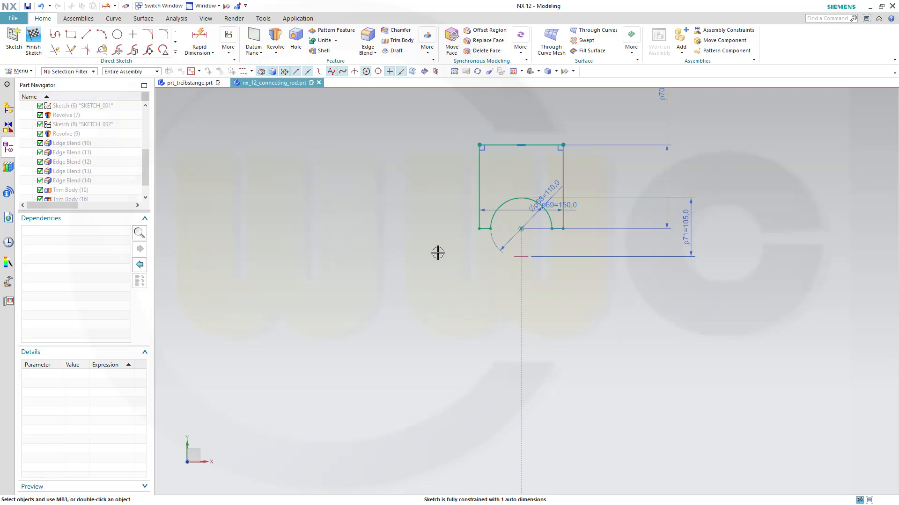
click(87, 35)
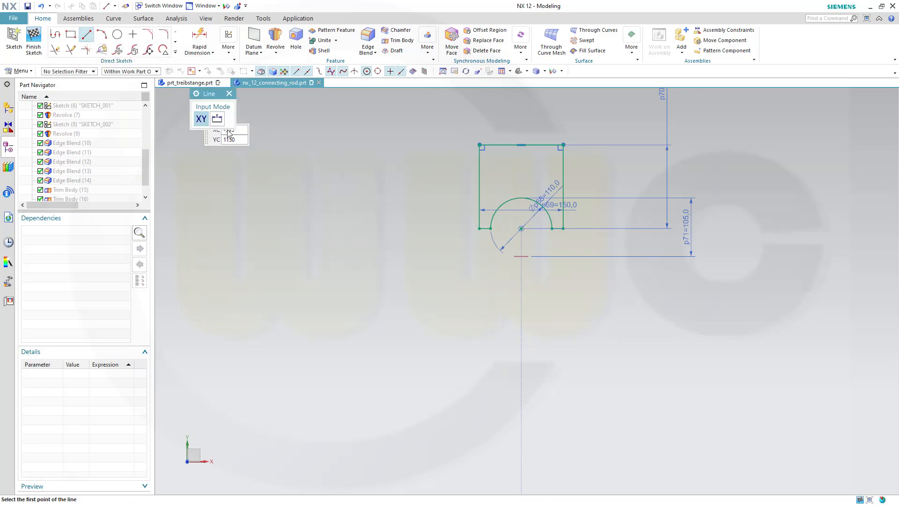
click(471, 317)
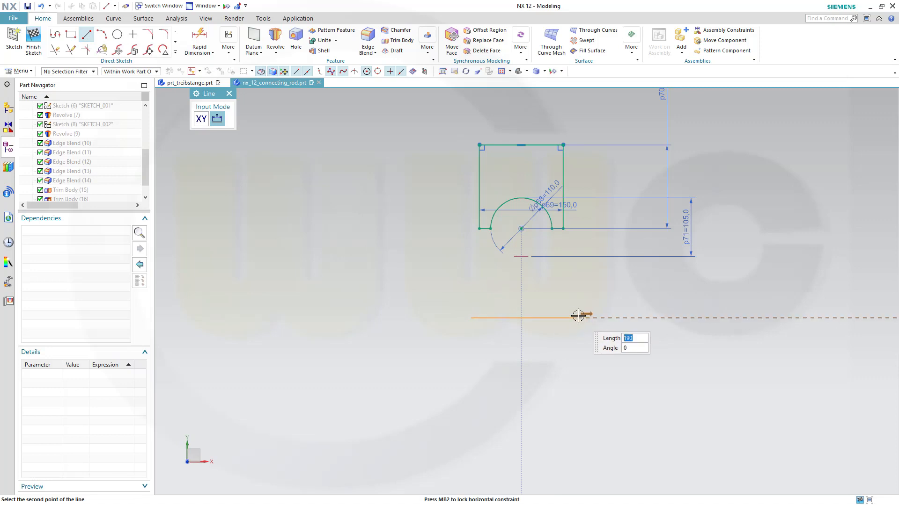
click(578, 315)
key(Escape)
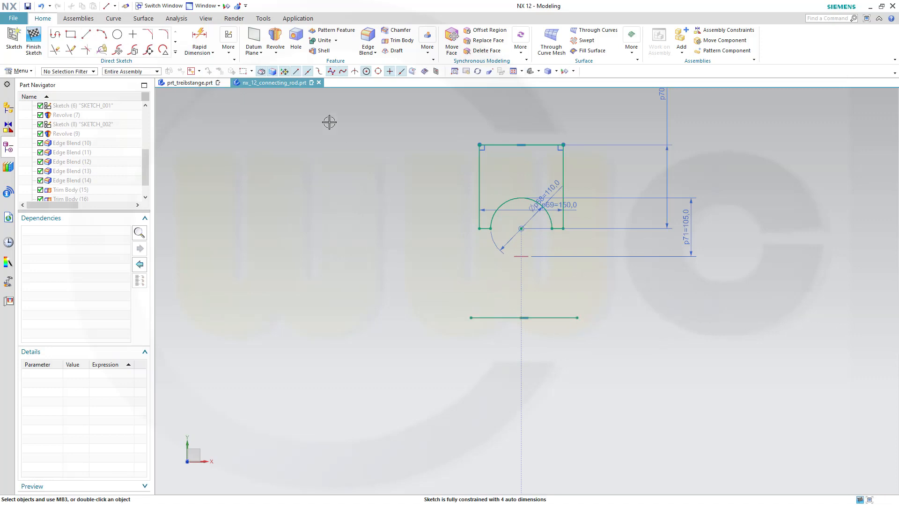
Step: Dimension the vertical distance between the datum plane and the horizontal line and set it to 60 mm
click(514, 256)
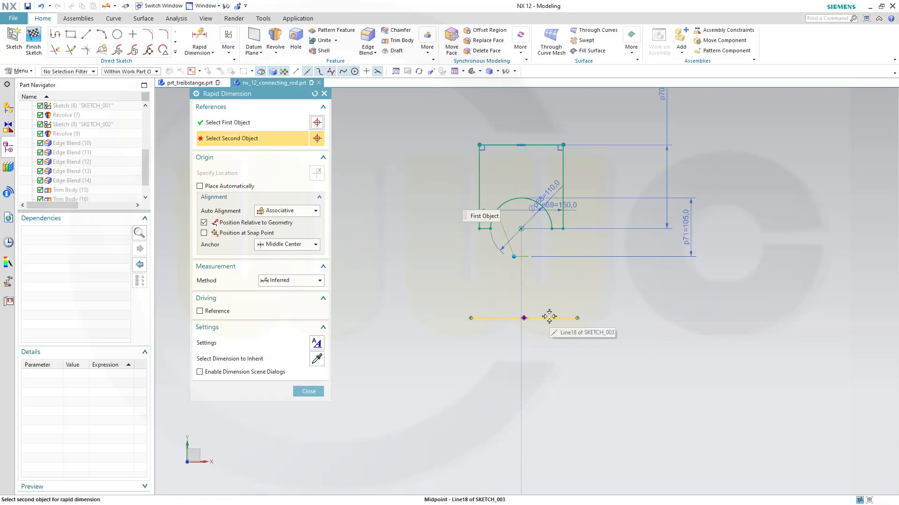
click(524, 318)
click(425, 293)
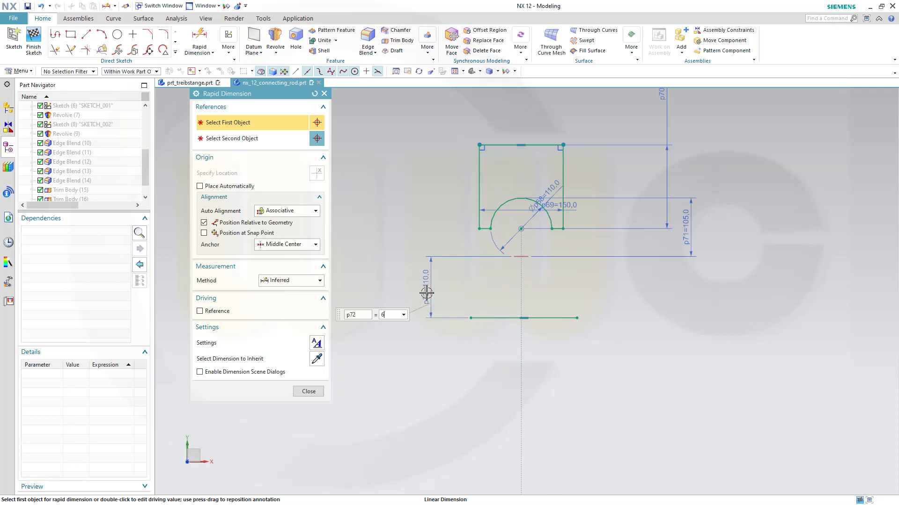
text(60)
key(Return)
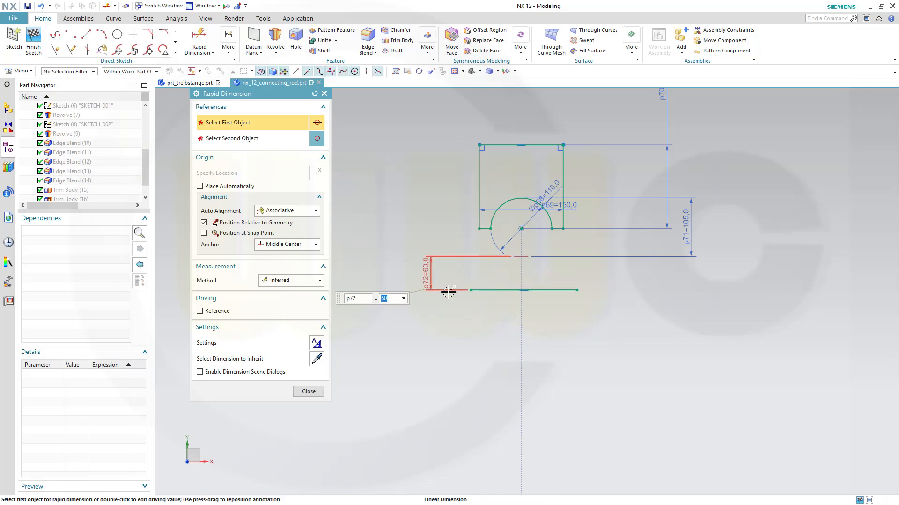
Step: Dimension the horizontal line's length and set it to 200 mm
click(491, 290)
click(526, 330)
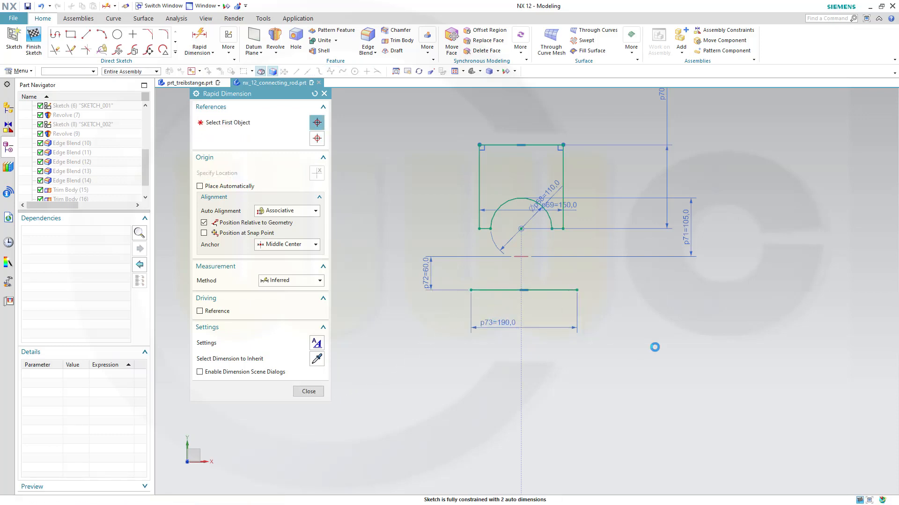
text(200)
key(Return)
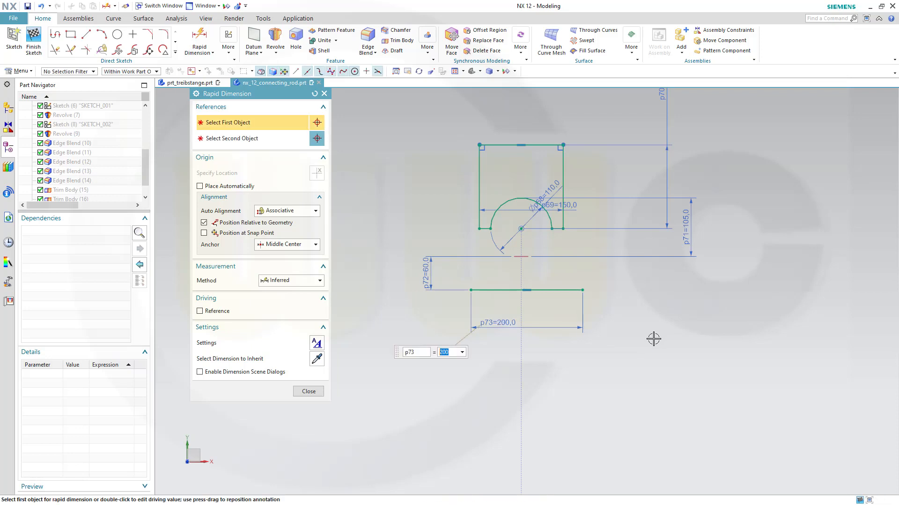
shift+middle_drag(703, 380, 661, 255)
click(309, 392)
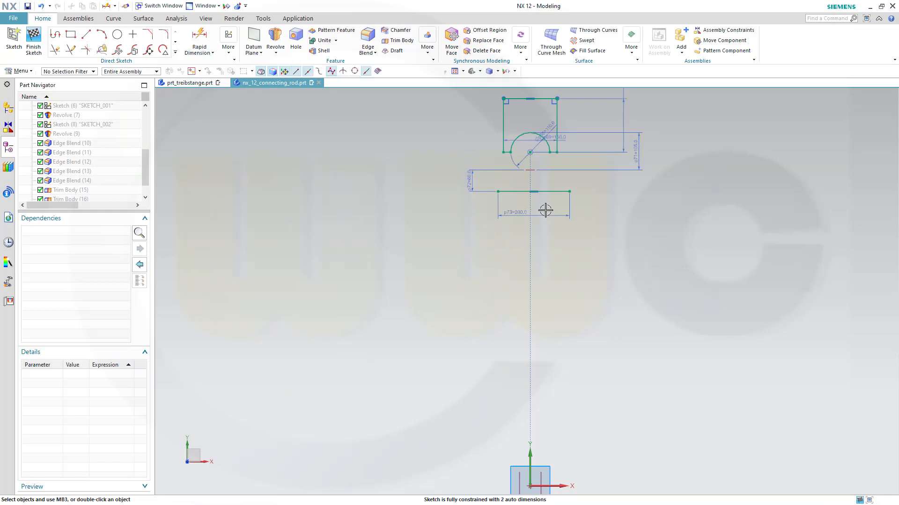
click(530, 452)
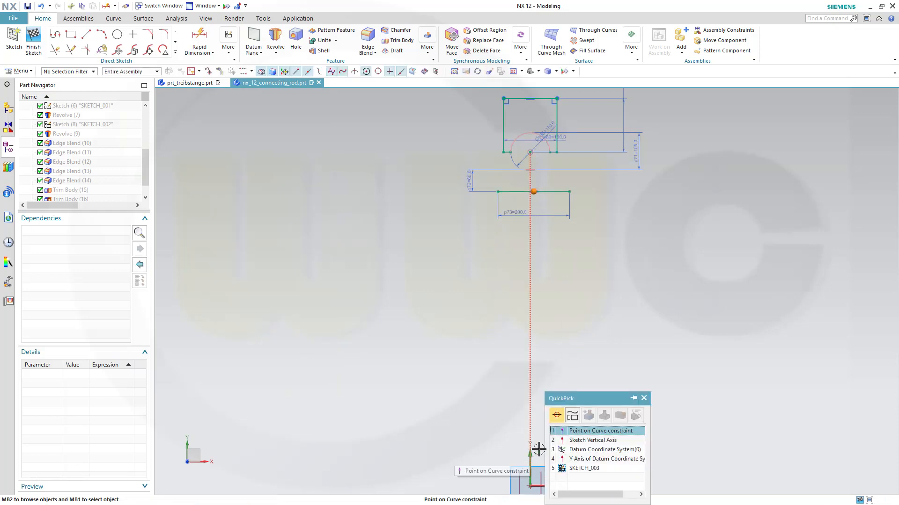
click(584, 440)
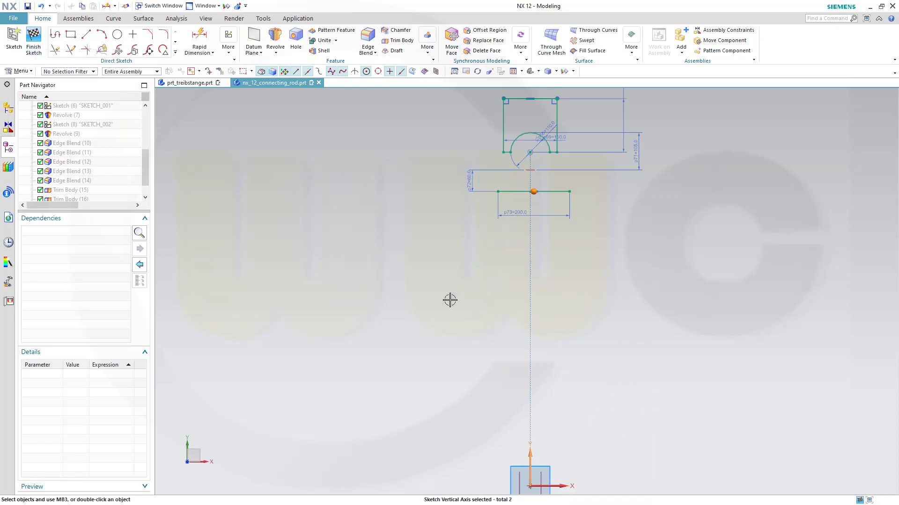
key(Escape)
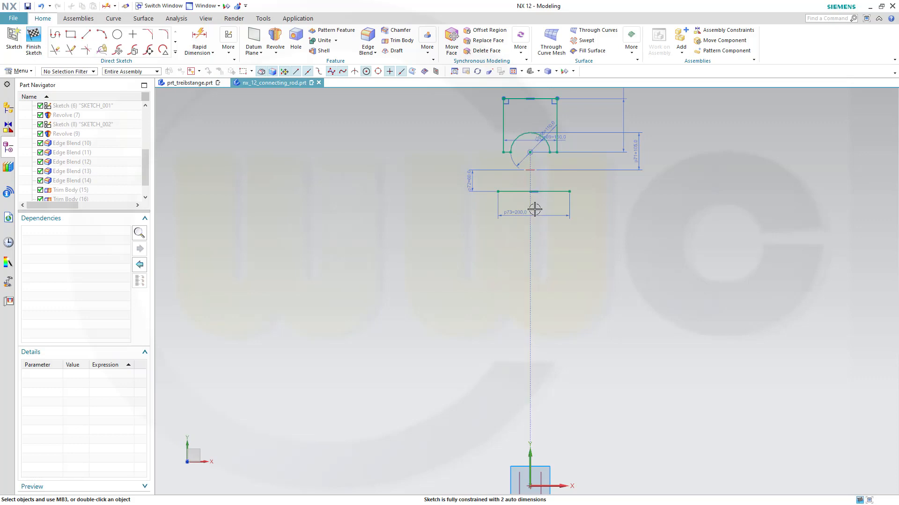
Step: Constrain the horizontal line's midpoint onto the sketch's vertical axis and finish the sketch
click(530, 455)
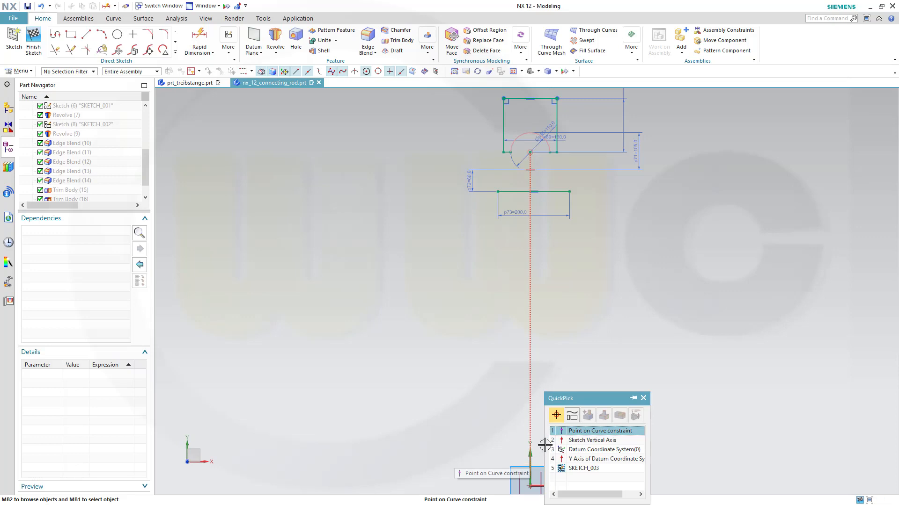
click(580, 439)
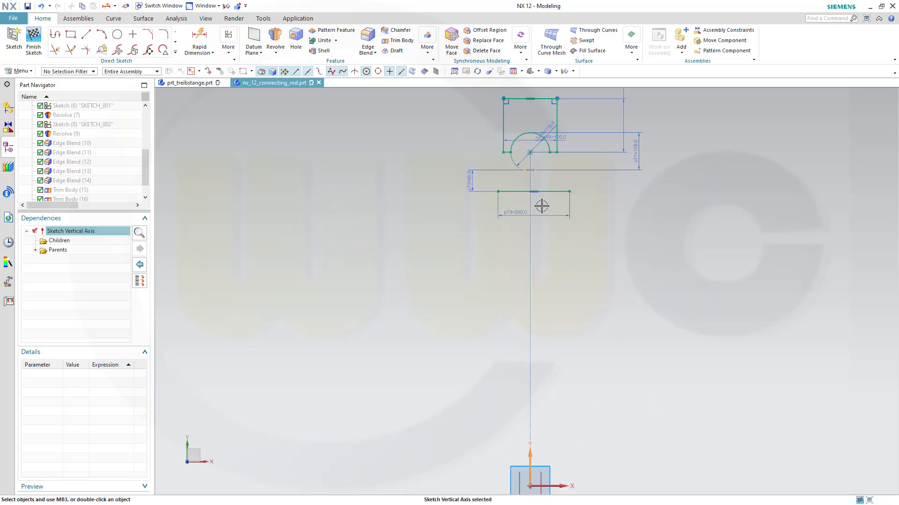
click(534, 192)
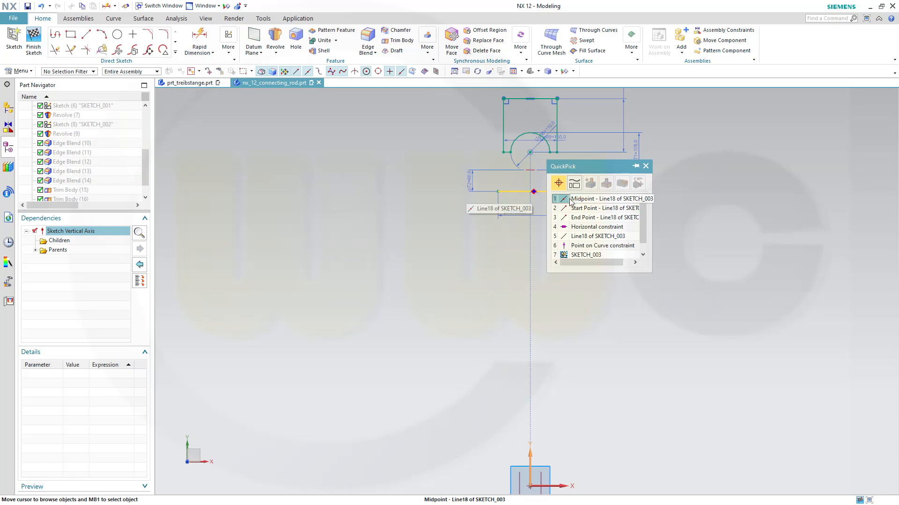
click(571, 200)
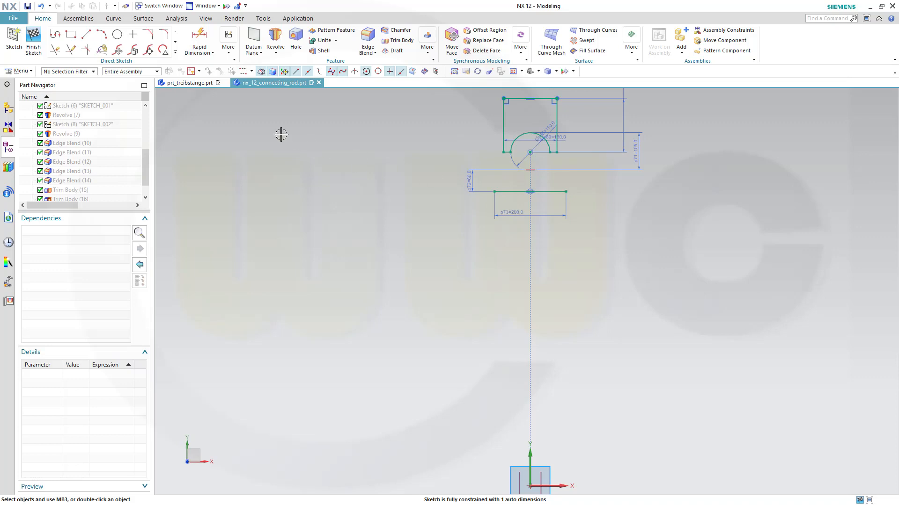
click(33, 41)
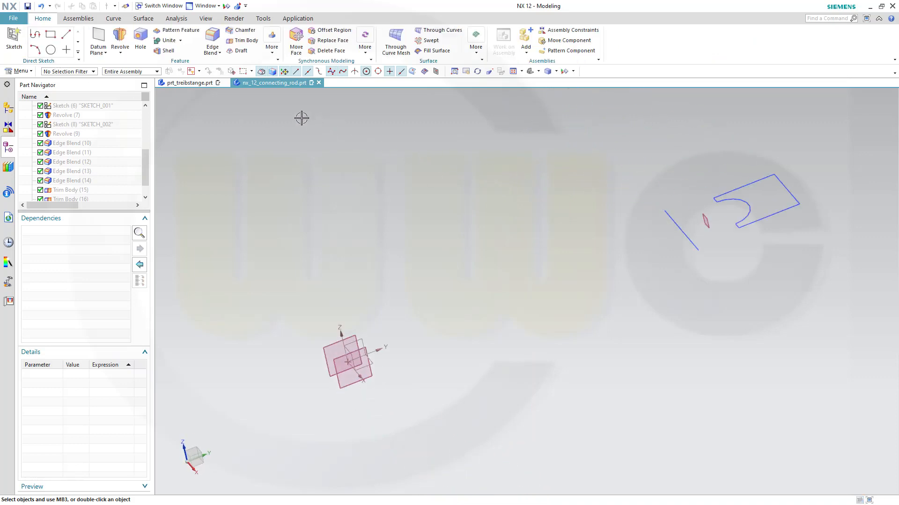
Step: Set up a Revolve of the notched profile about the sketched line, with angle limits from -60 to 60 degrees
click(128, 44)
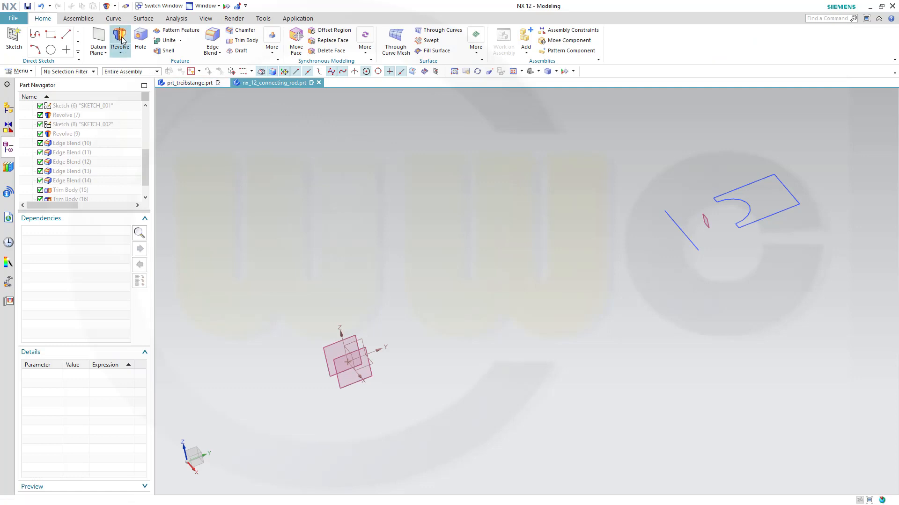
click(744, 180)
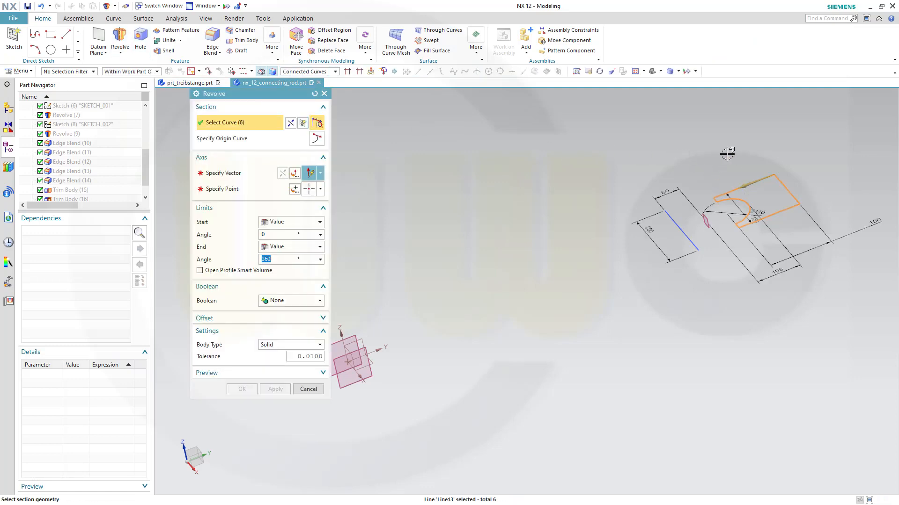
click(224, 174)
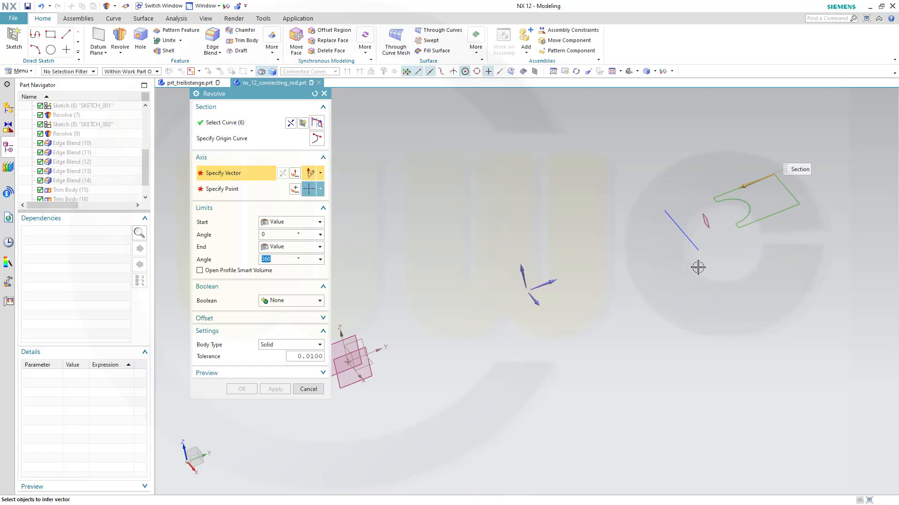
click(689, 241)
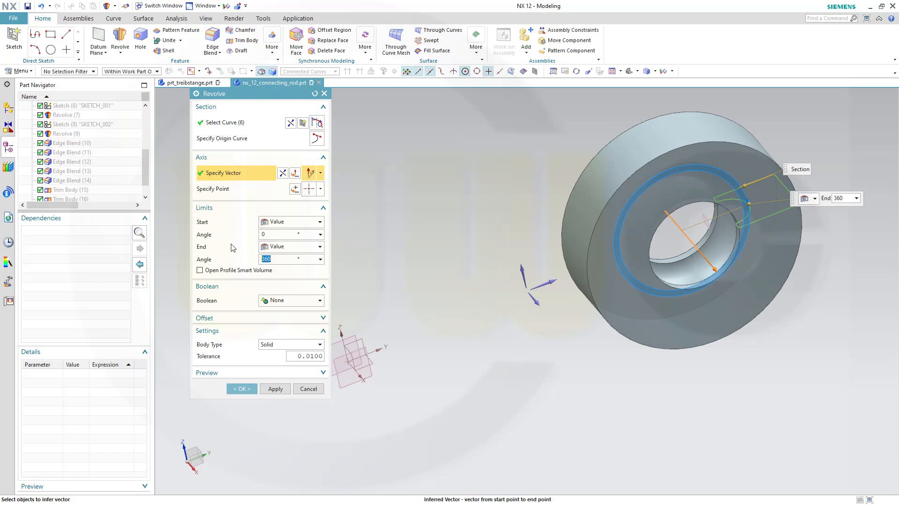
click(275, 234)
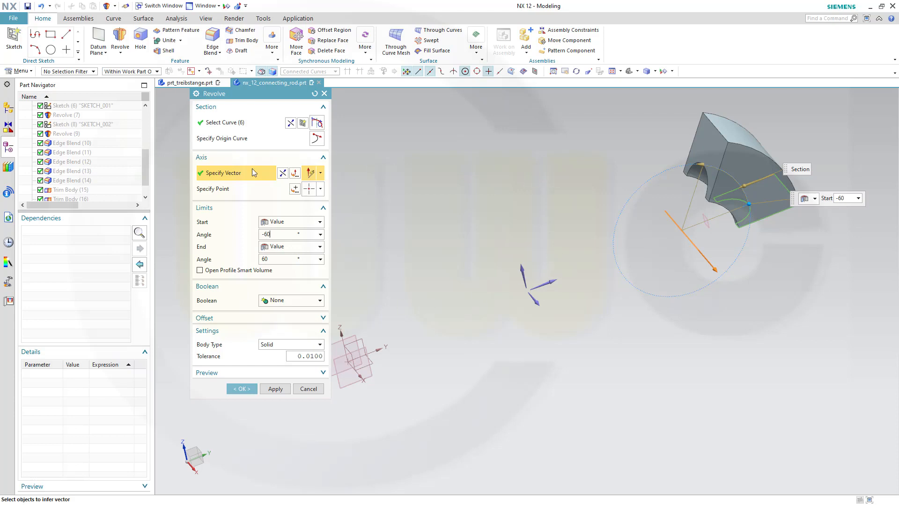
Step: Show the hidden solid bodies while keeping the Revolve in progress
click(227, 6)
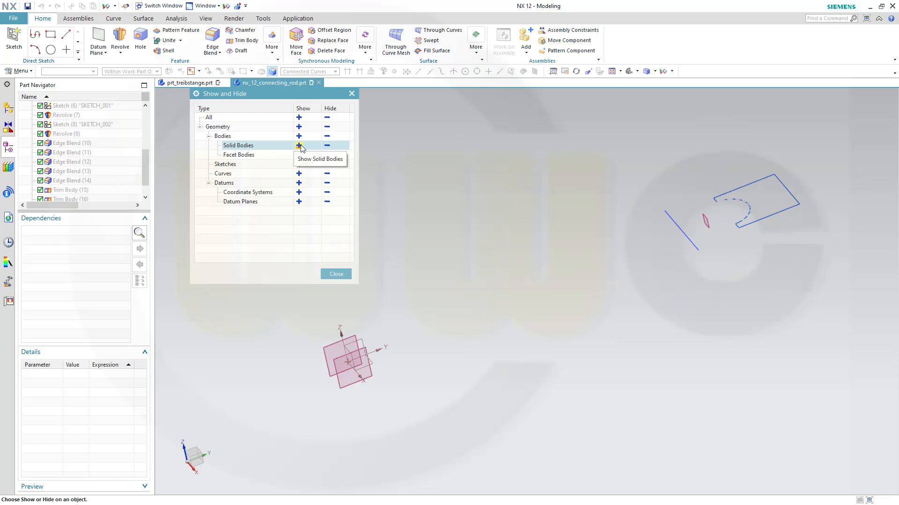
click(300, 146)
click(336, 272)
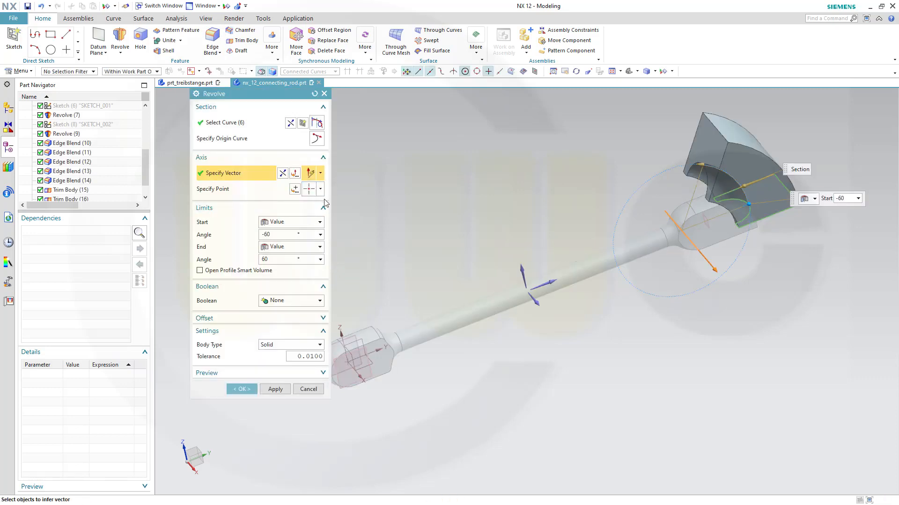
Step: Set the revolve's Boolean to Subtract from the rod body and create the cut at the far end
middle_drag(536, 227, 522, 201)
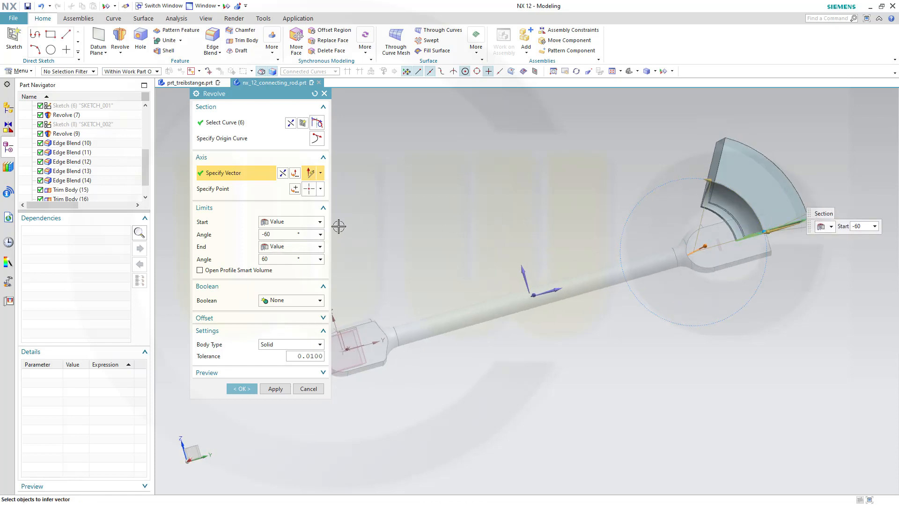
click(320, 303)
click(287, 331)
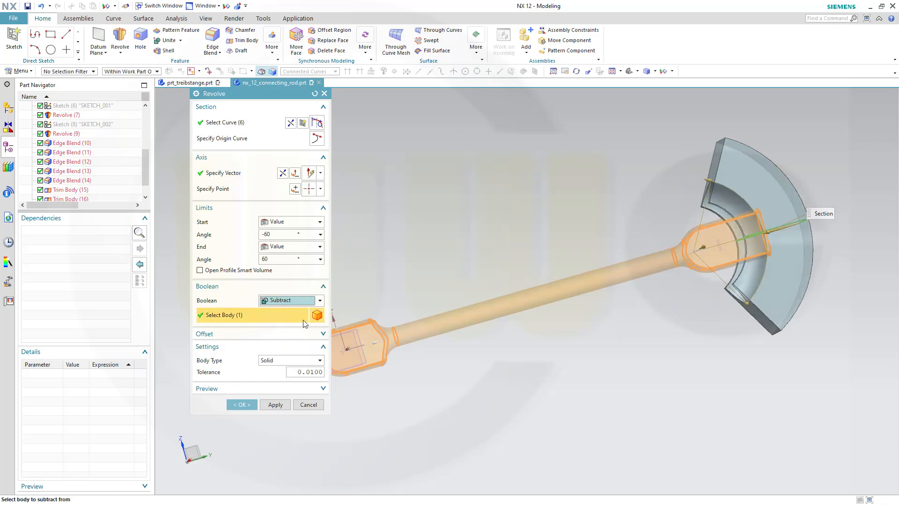
middle_drag(522, 225, 527, 249)
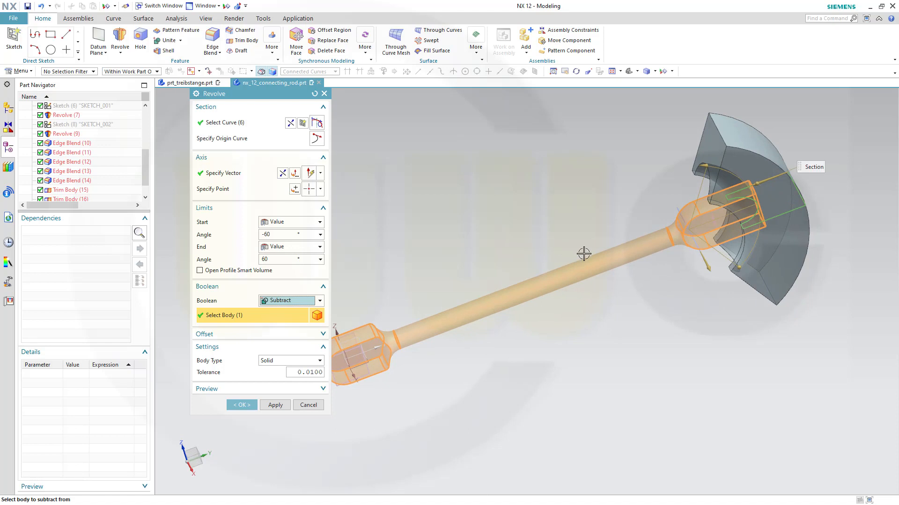
middle_drag(581, 253, 576, 228)
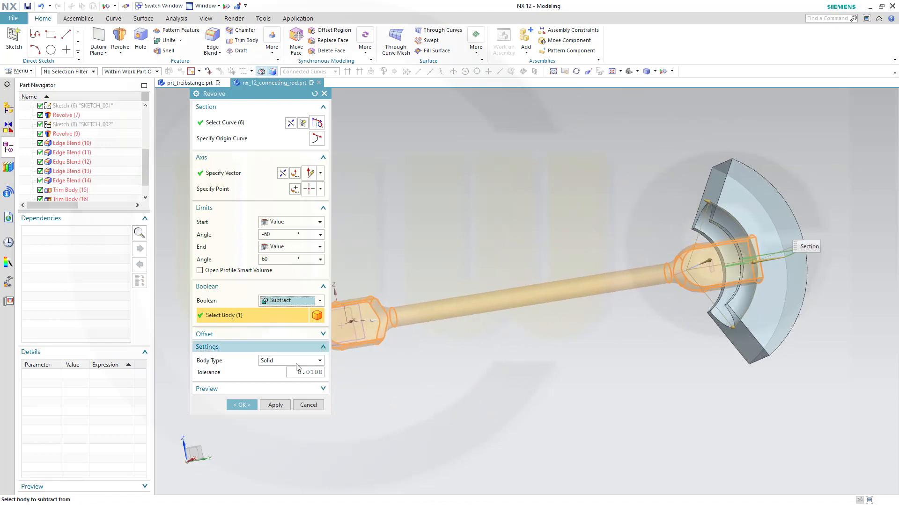
click(241, 405)
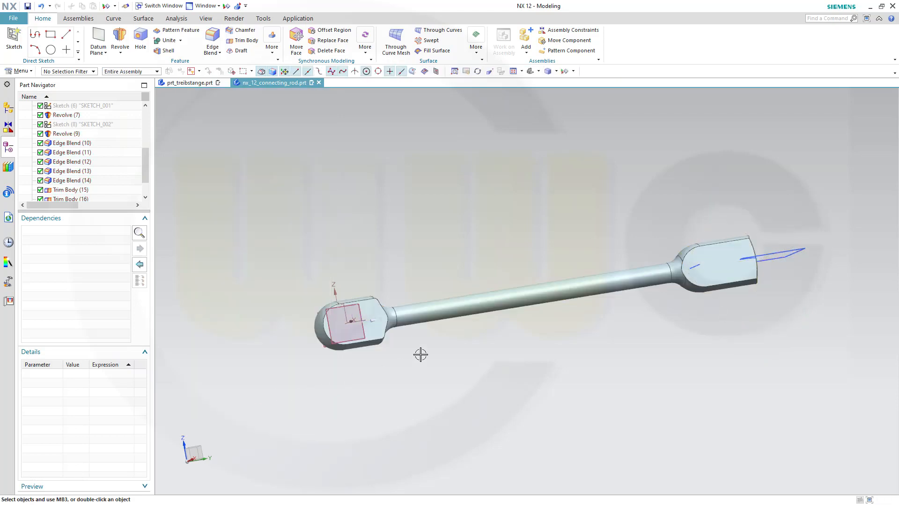
Step: Blend the two short outer edges where the revolved cut meets the far end's curved sides with a 10 mm radius
mouse_move(491, 328)
middle_down()
mouse_move(473, 337)
mouse_move(479, 347)
mouse_move(473, 302)
mouse_move(488, 329)
middle_up()
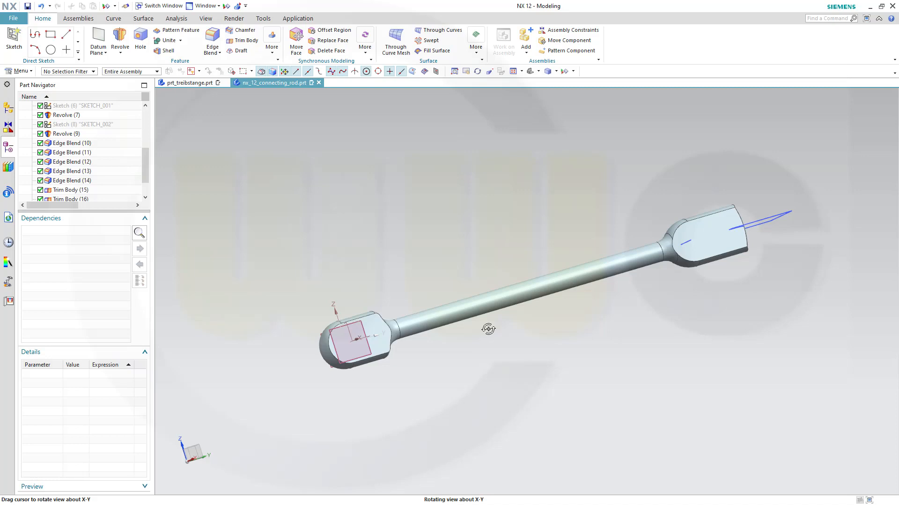
middle_drag(488, 329, 479, 350)
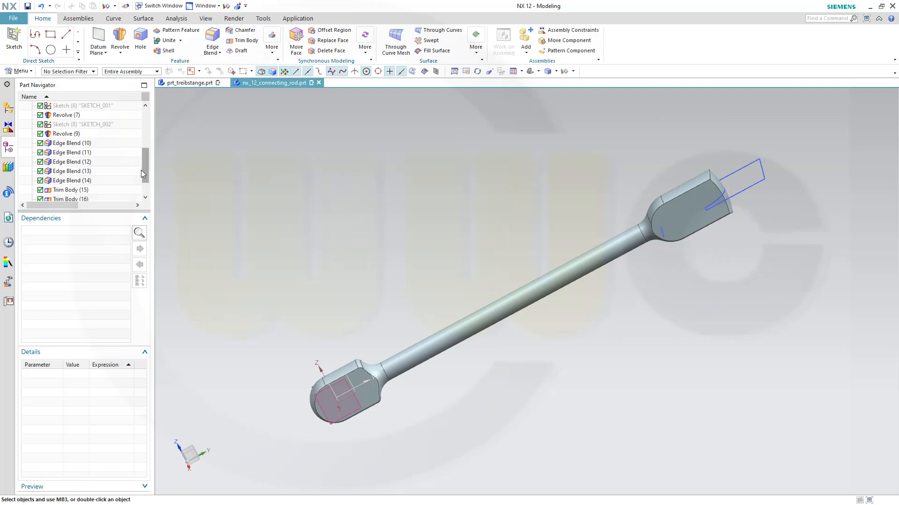
scroll(148, 172, down, 2)
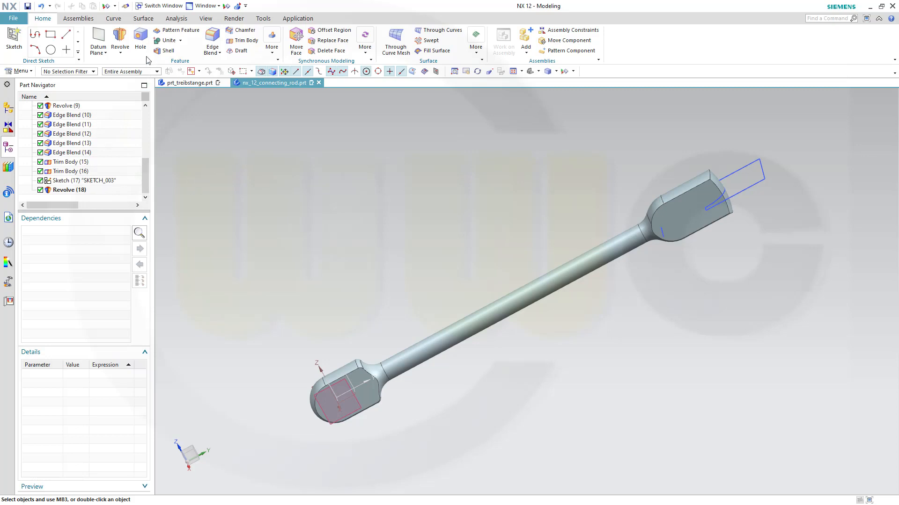
click(212, 37)
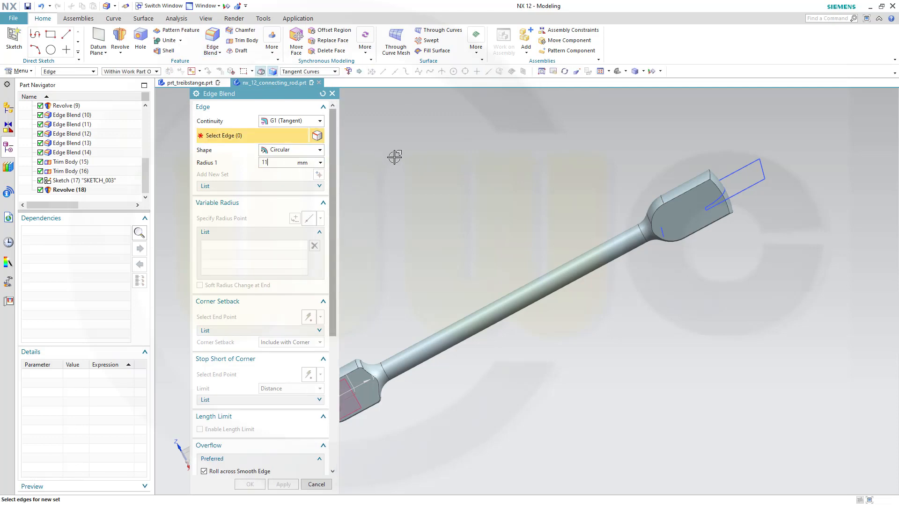
scroll(707, 176, up, 2)
right_click(713, 182)
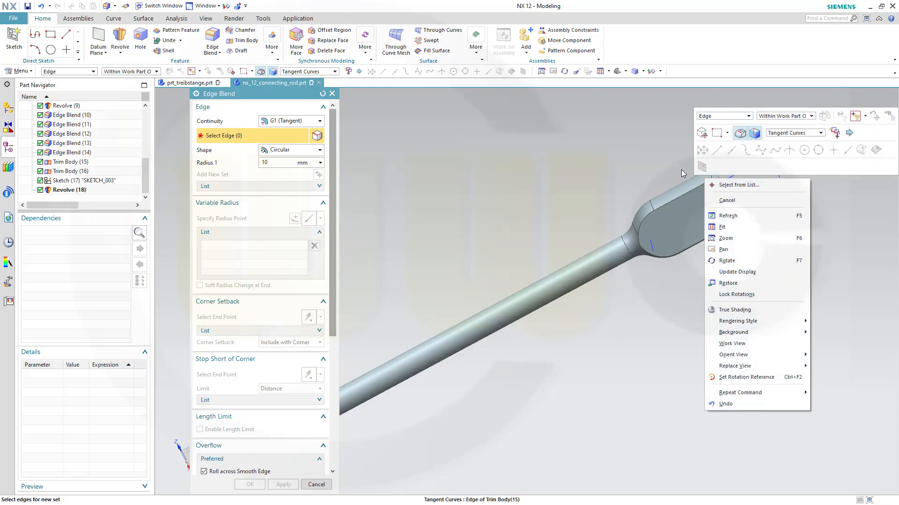
scroll(695, 173, up, 5)
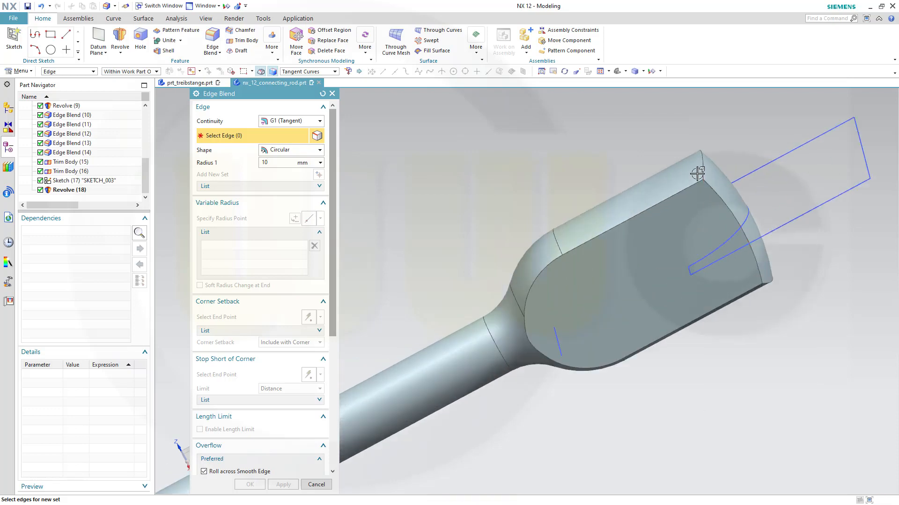
click(699, 171)
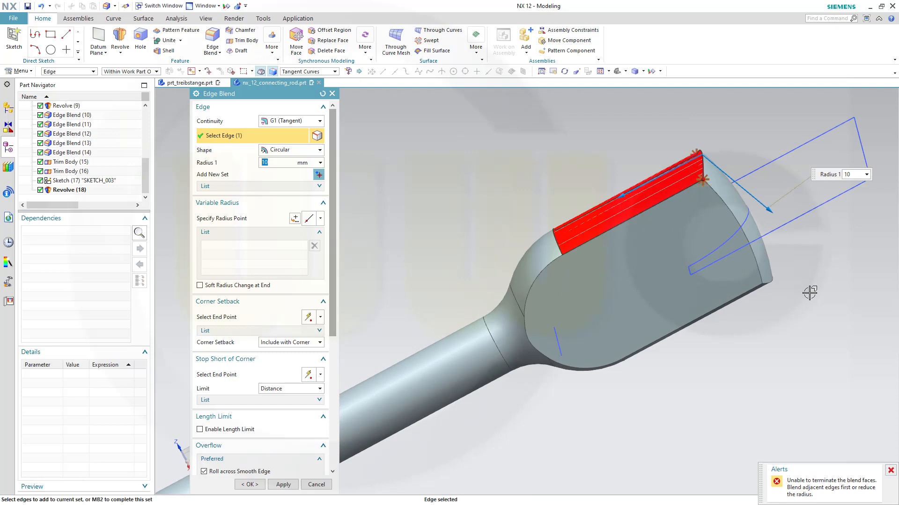
middle_click(382, 187)
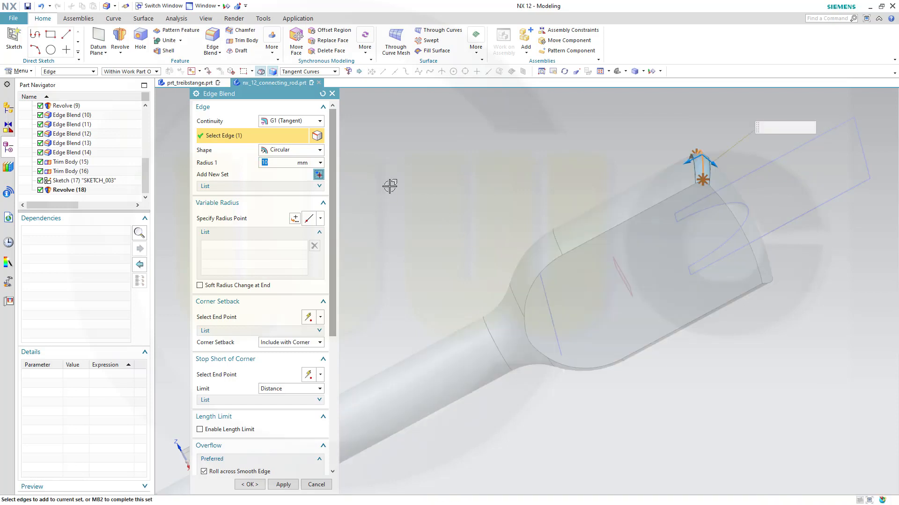
middle_drag(806, 347, 779, 325)
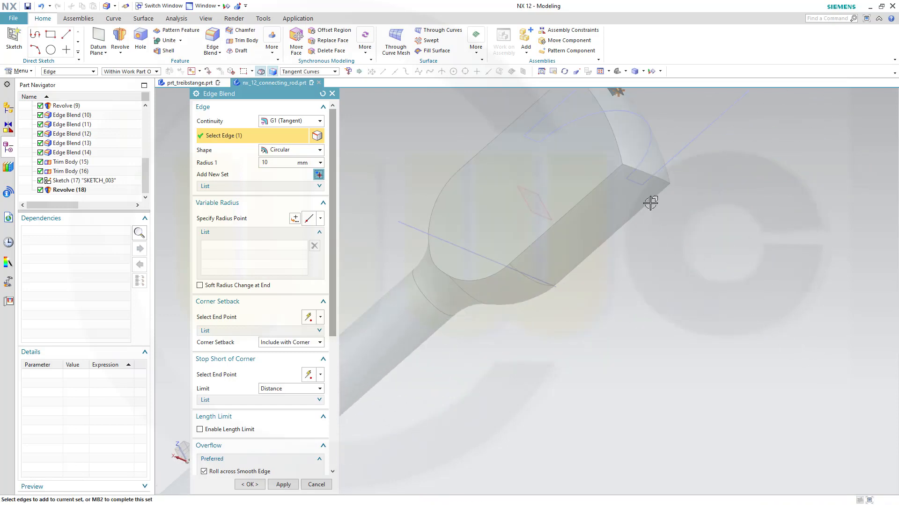
click(656, 179)
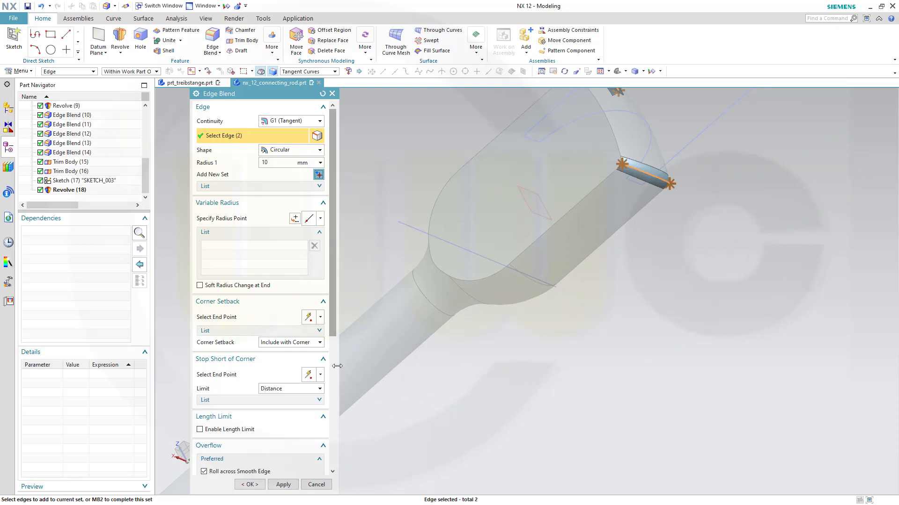
click(250, 484)
Step: Hide the notched profile sketch used for the revolved cut at the rod's far end
middle_drag(610, 321, 676, 363)
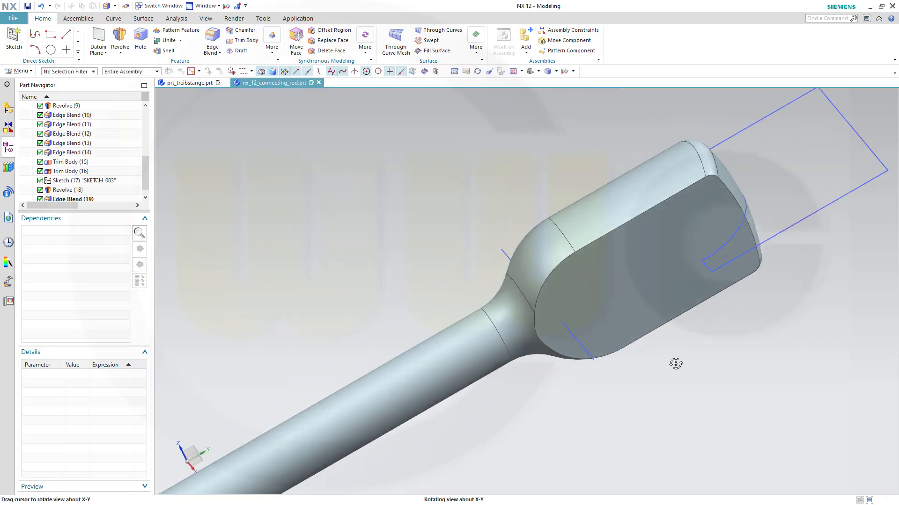
scroll(409, 307, down, 3)
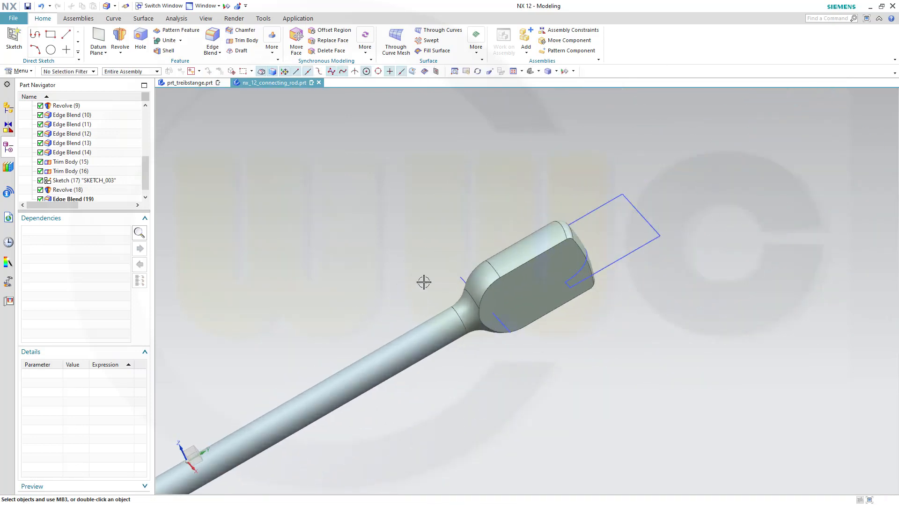
shift+middle_drag(374, 267, 542, 164)
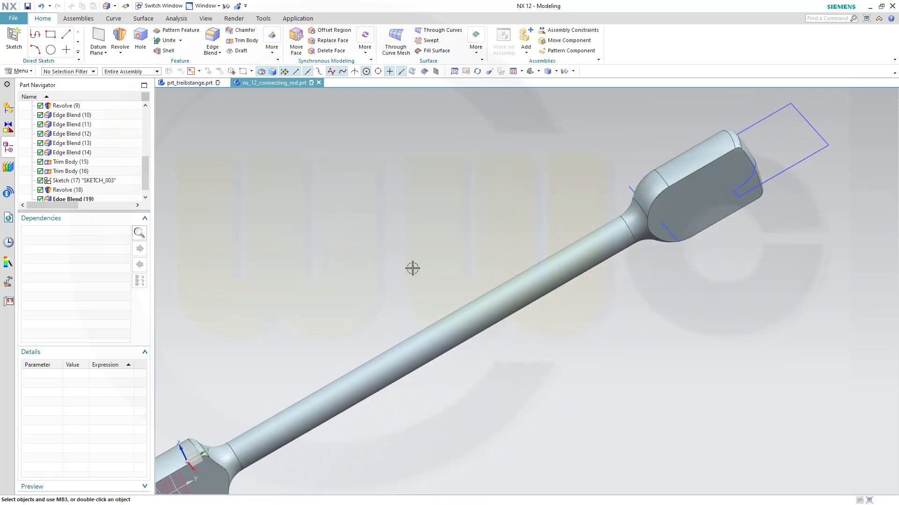
scroll(423, 255, up, 2)
scroll(461, 277, down, 4)
shift+middle_drag(492, 374, 458, 359)
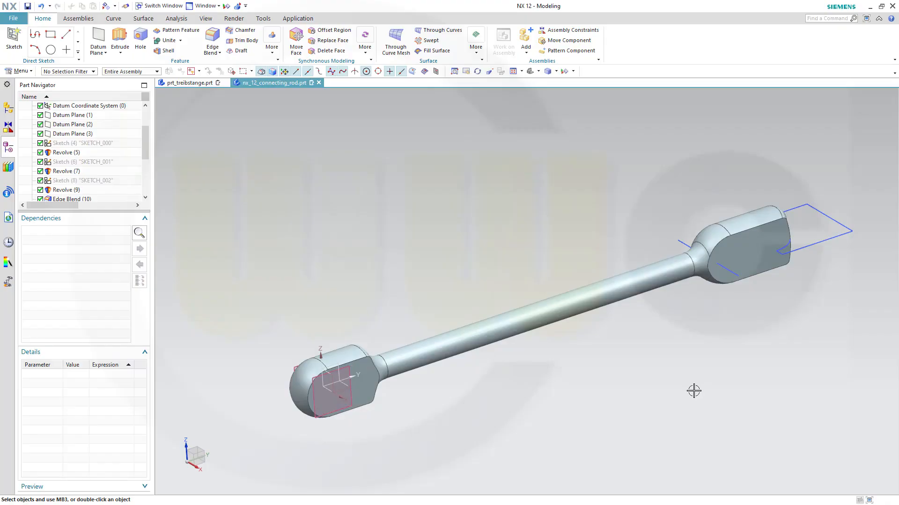
mouse_move(694, 391)
middle_down()
mouse_move(666, 367)
mouse_move(691, 375)
middle_up()
right_click(832, 243)
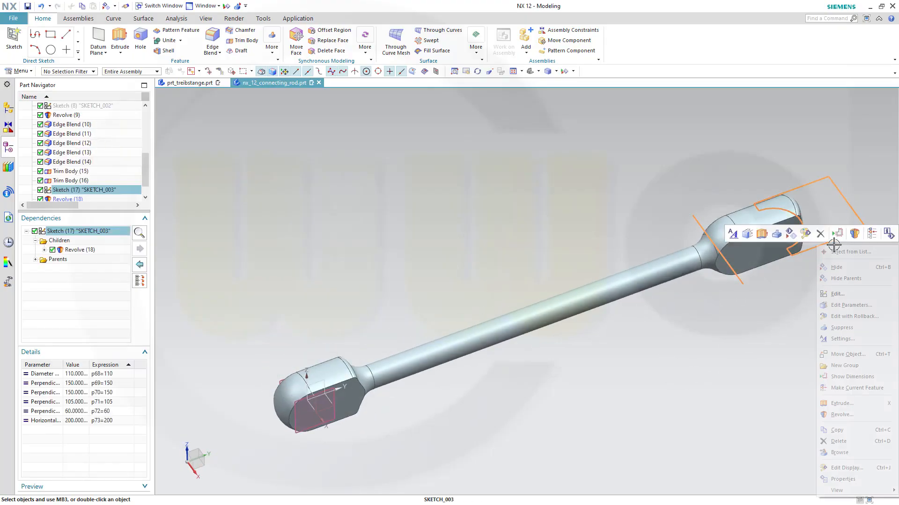
click(838, 268)
mouse_move(469, 367)
middle_down()
mouse_move(518, 345)
mouse_move(496, 395)
mouse_move(482, 359)
mouse_move(472, 375)
middle_up()
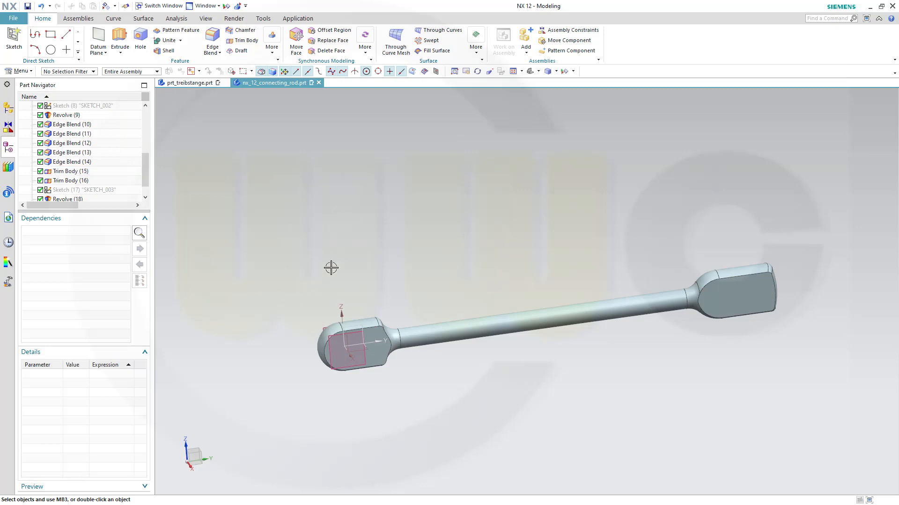
Step: Set the parallel dimension p12 of SKETCH_001 to 156 mm
drag(146, 171, 144, 137)
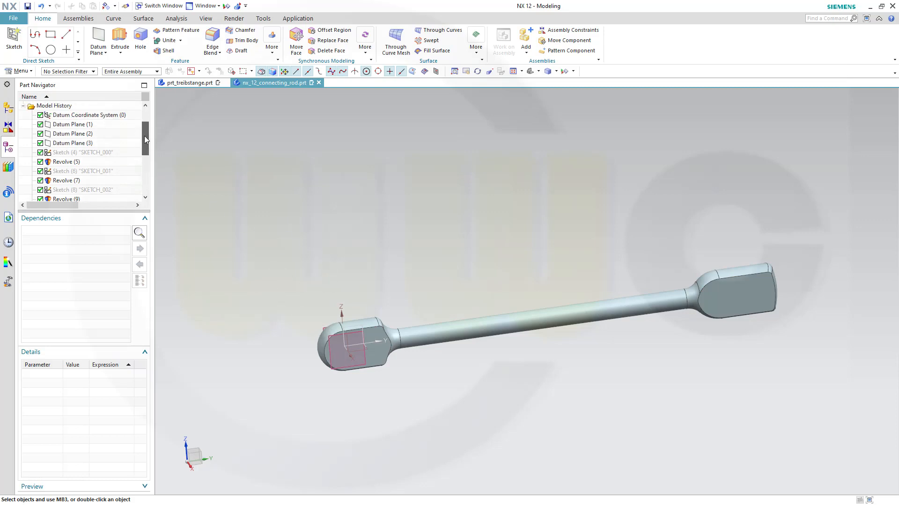
click(105, 171)
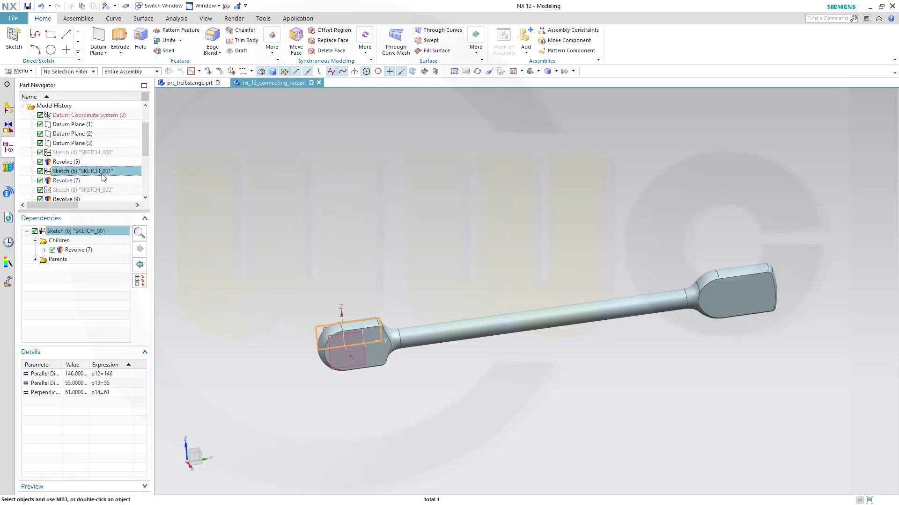
click(116, 374)
click(115, 373)
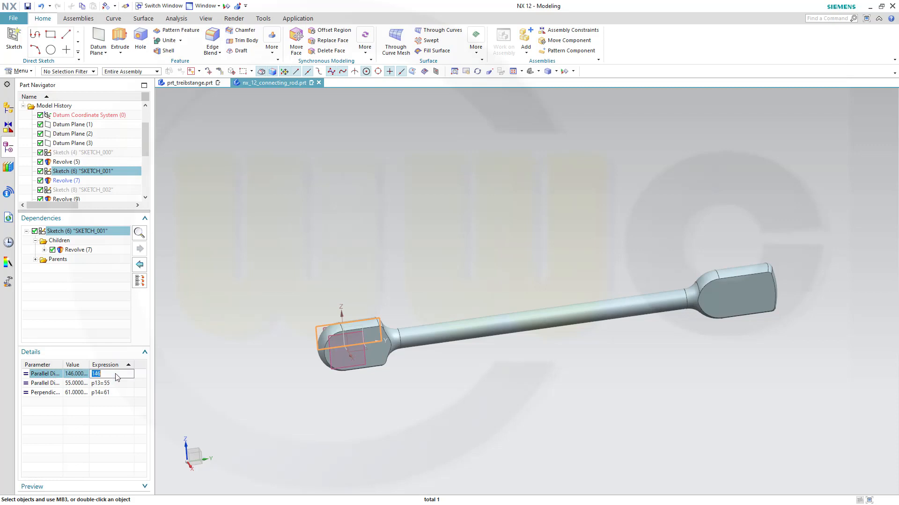
text(156)
key(Return)
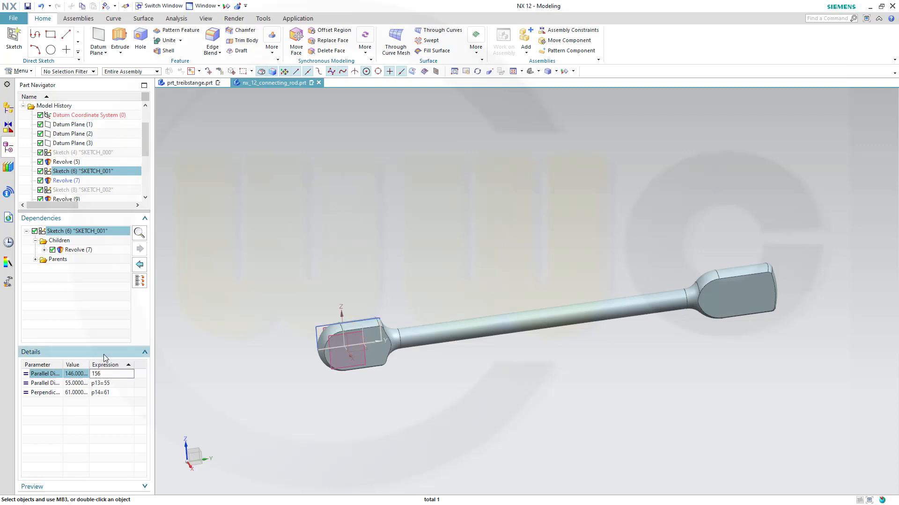
Step: Hide all bodies of the connecting rod, leaving the datum coordinate system and datum planes on display
mouse_move(365, 306)
middle_down()
mouse_move(367, 271)
mouse_move(361, 293)
mouse_move(338, 243)
mouse_move(366, 269)
mouse_move(403, 253)
middle_up()
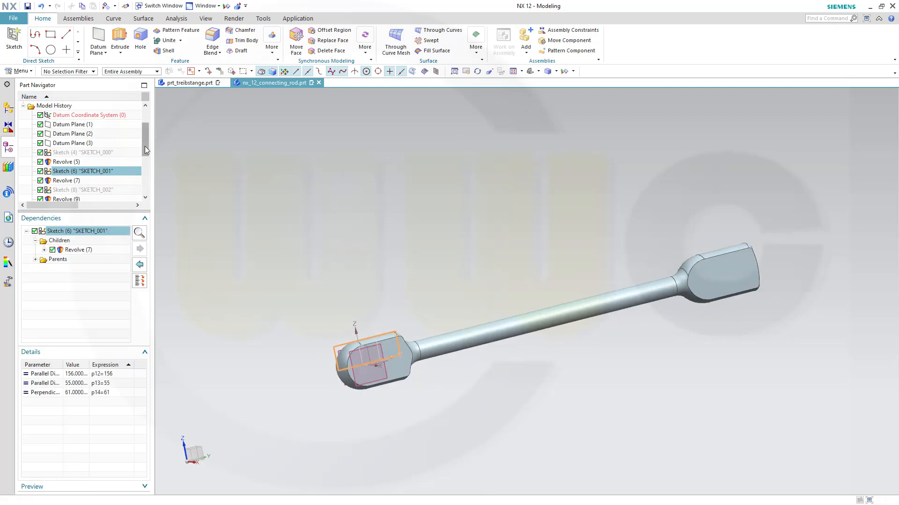
mouse_move(144, 146)
mouse_down()
mouse_move(153, 191)
mouse_move(156, 123)
mouse_move(158, 201)
mouse_up()
middle_drag(404, 230, 409, 256)
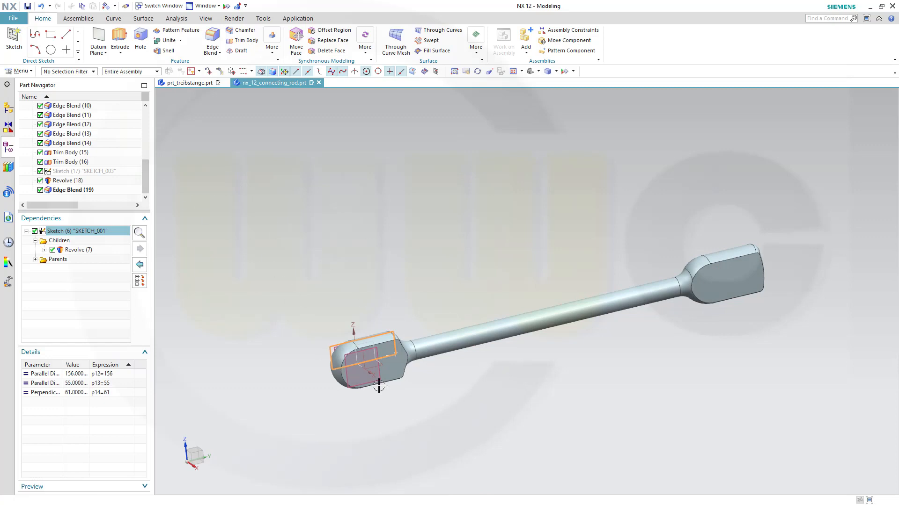
click(226, 7)
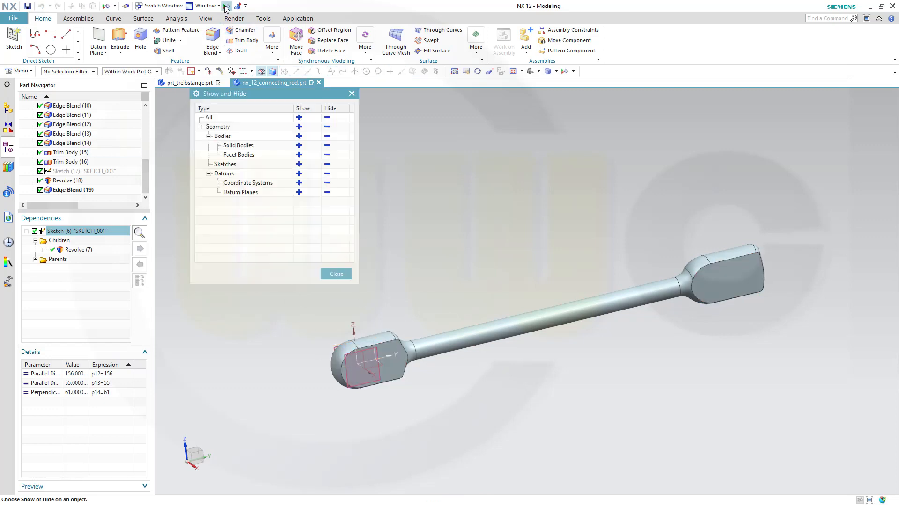
click(327, 136)
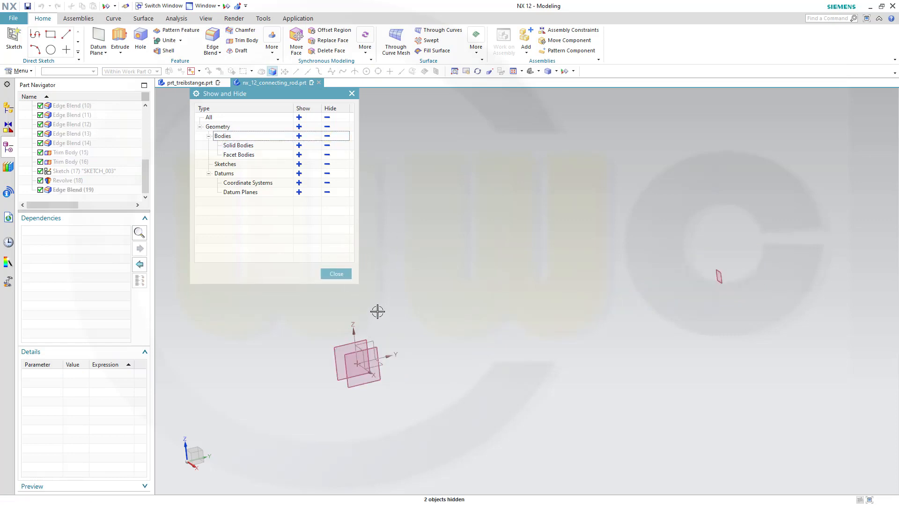
click(336, 274)
Step: Hide the two parallel offset datum planes, Datum Plane (3) and Datum Plane (2), beside the datum coordinate system
right_click(340, 343)
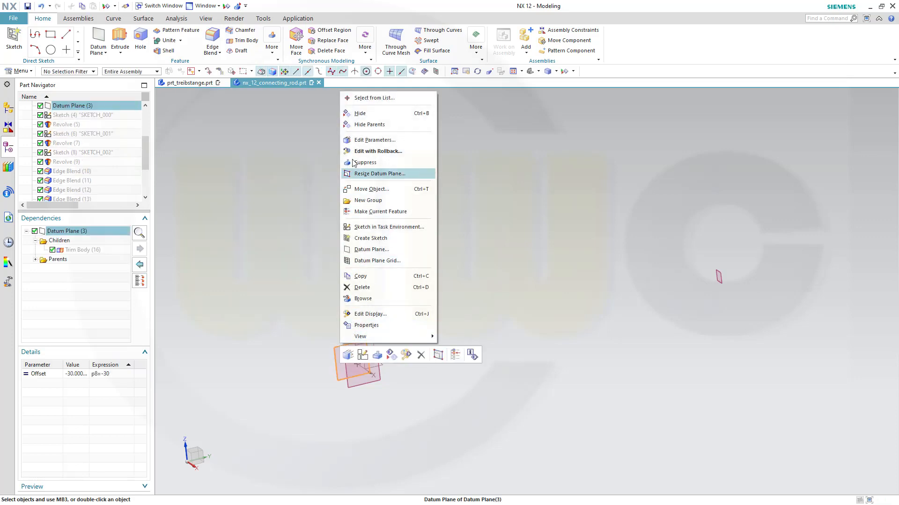
click(356, 115)
click(374, 383)
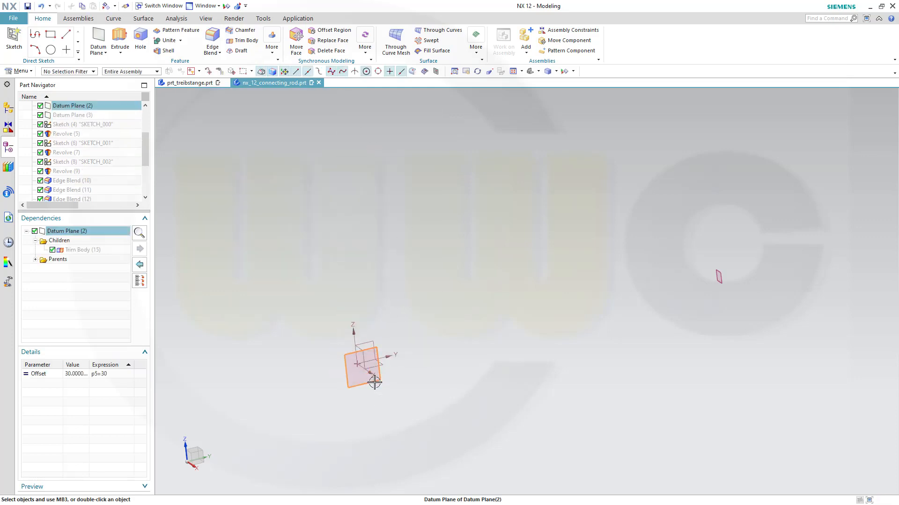
right_click(375, 383)
click(396, 153)
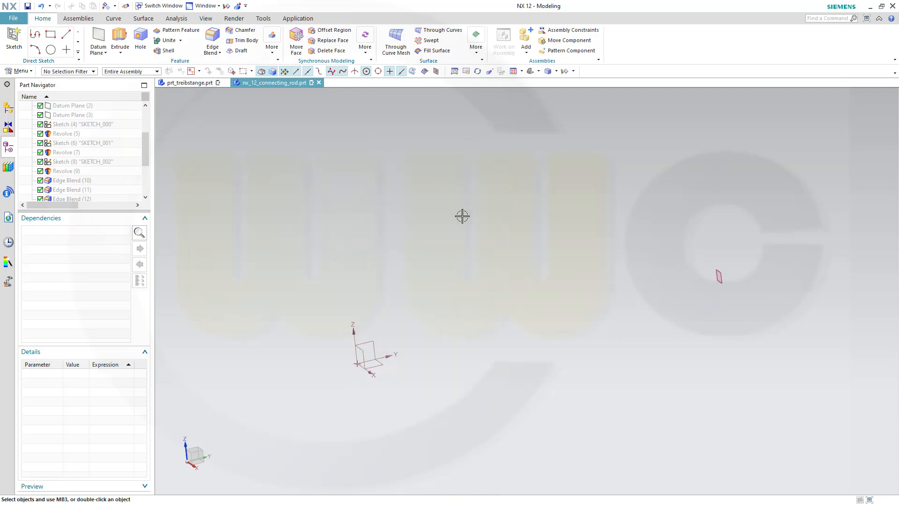
Step: Start a new sketch on the YZ plane of the datum coordinate system
click(14, 40)
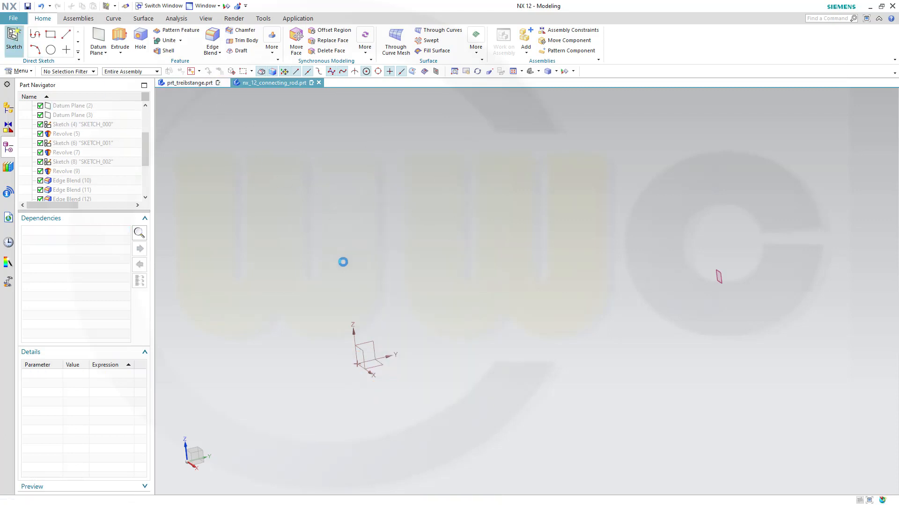
click(356, 358)
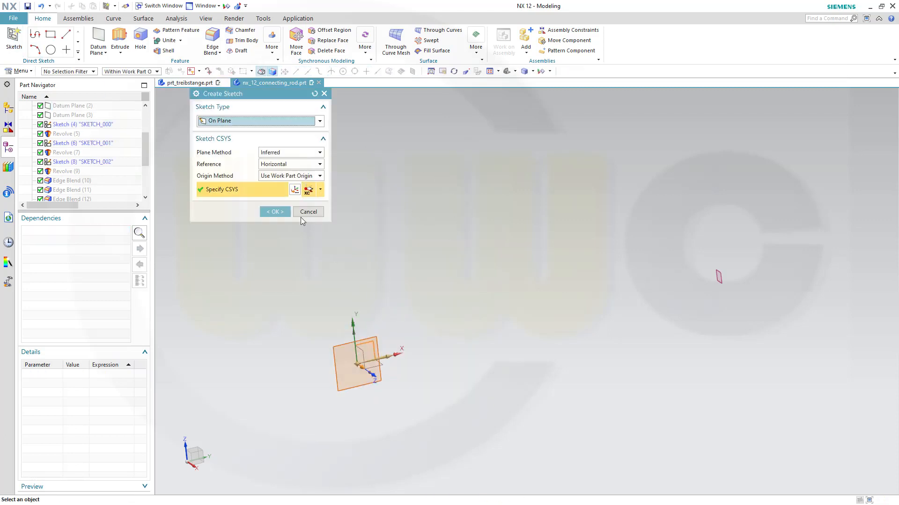
Step: Open a sketch on the YZ plane and draw a 70 mm diameter circle centred on the origin
click(275, 212)
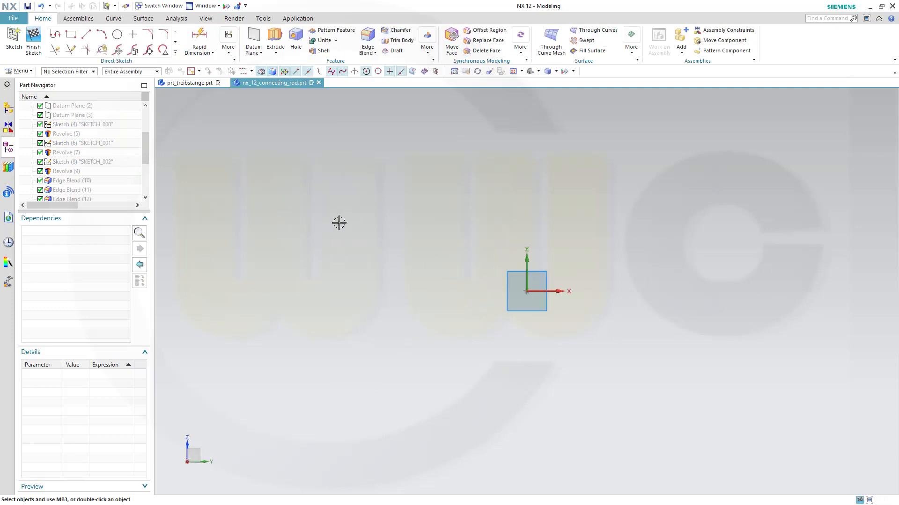
click(117, 34)
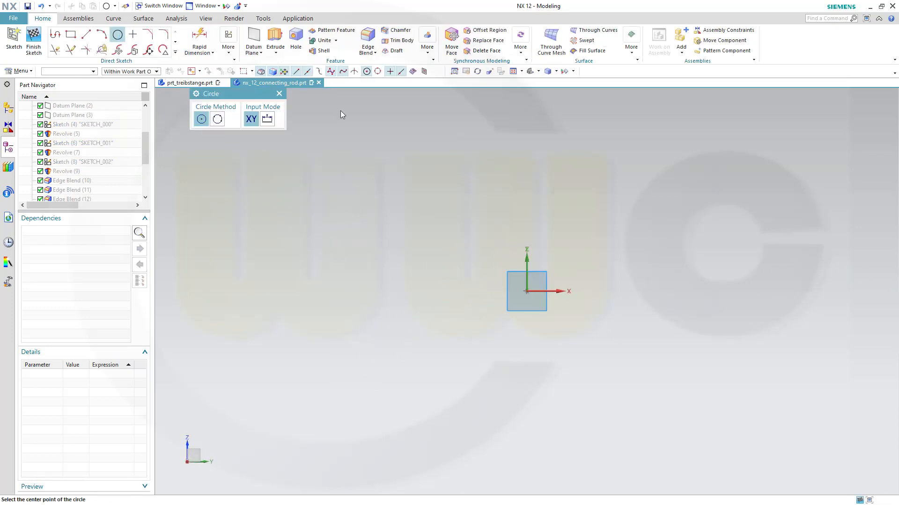
click(523, 293)
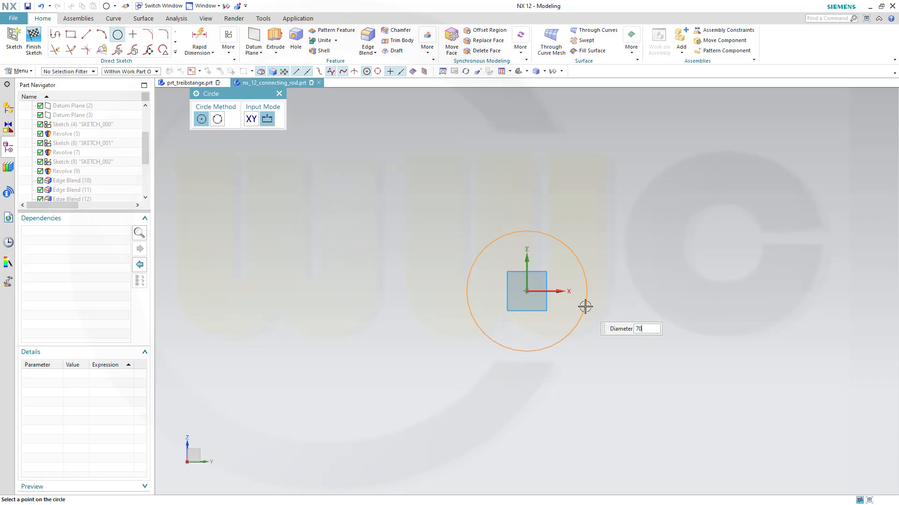
key(Return)
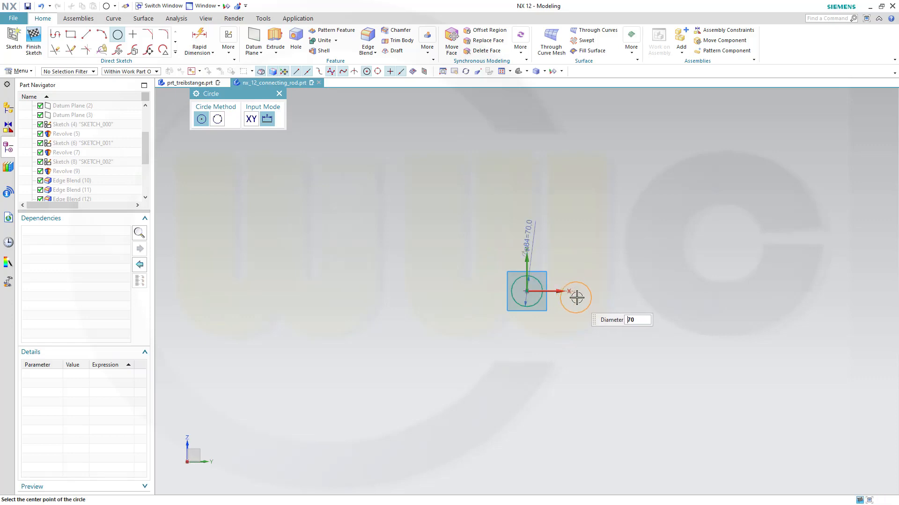
Step: Sketch a horizontal rectangle about 61 mm high across the circle, extending past it on both sides
click(71, 34)
scroll(578, 307, up, 5)
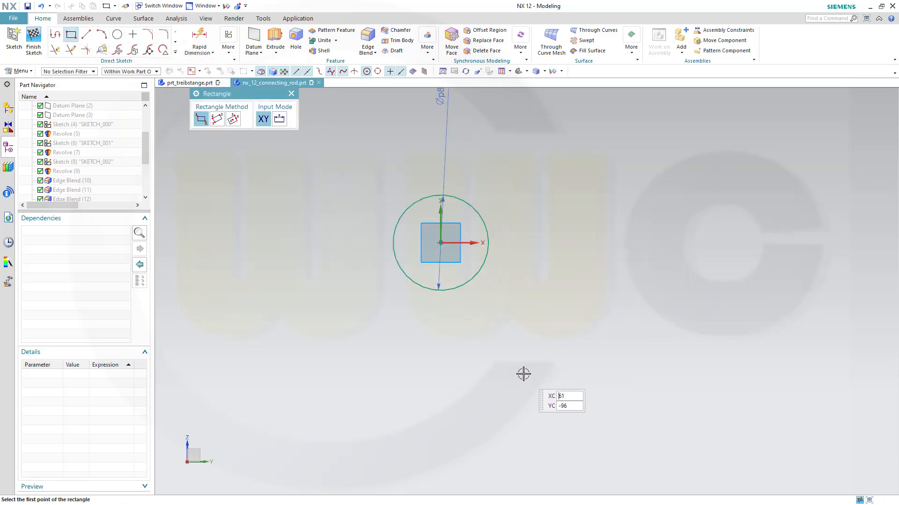
click(349, 200)
click(542, 282)
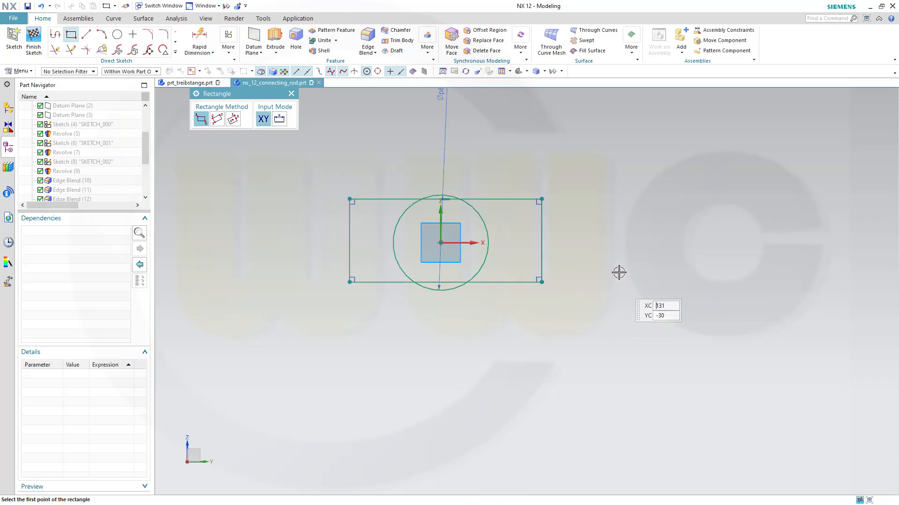
key(Escape)
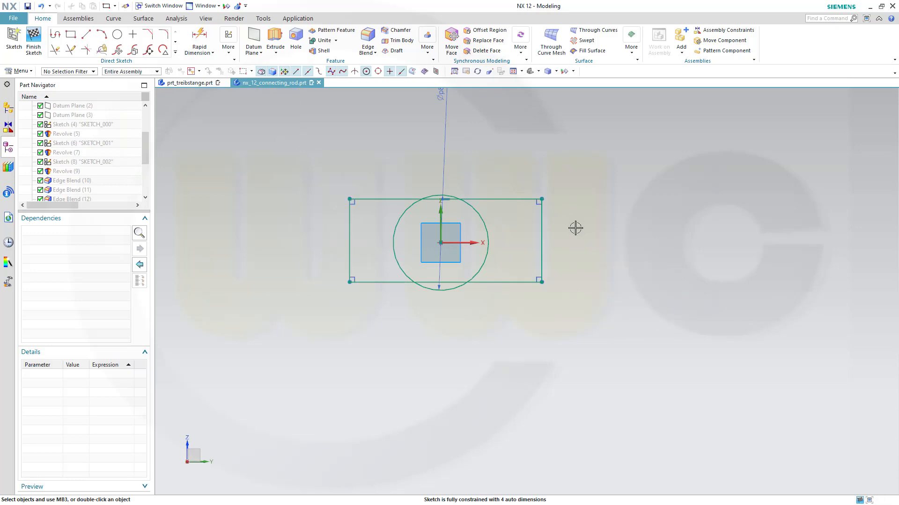
Step: Constrain the midpoint of the rectangle's right edge onto the sketch's horizontal axis
click(541, 242)
click(476, 242)
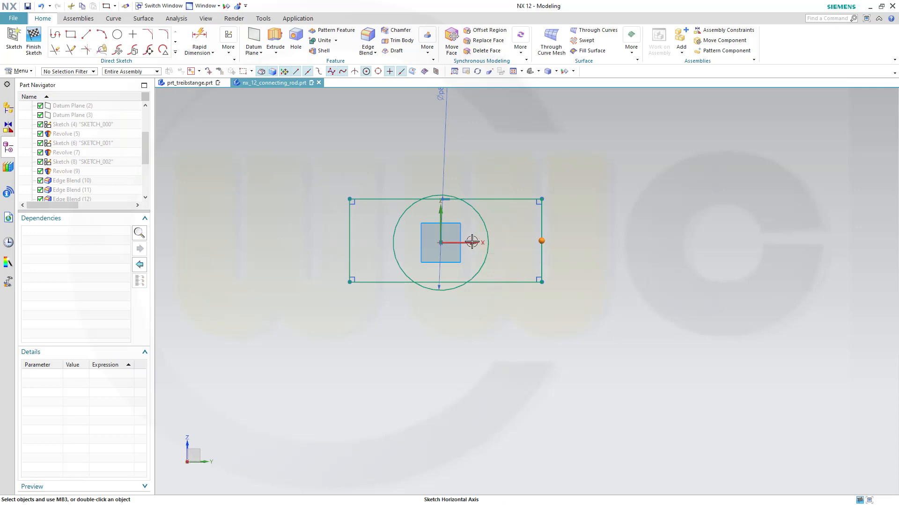
click(490, 228)
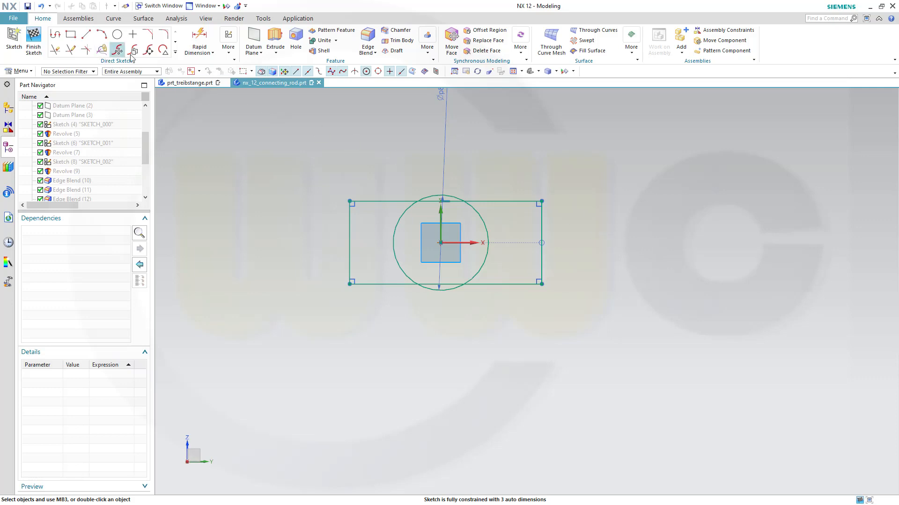
Step: Dimension the rectangle's height between its upper and lower edges as 54 mm
click(199, 41)
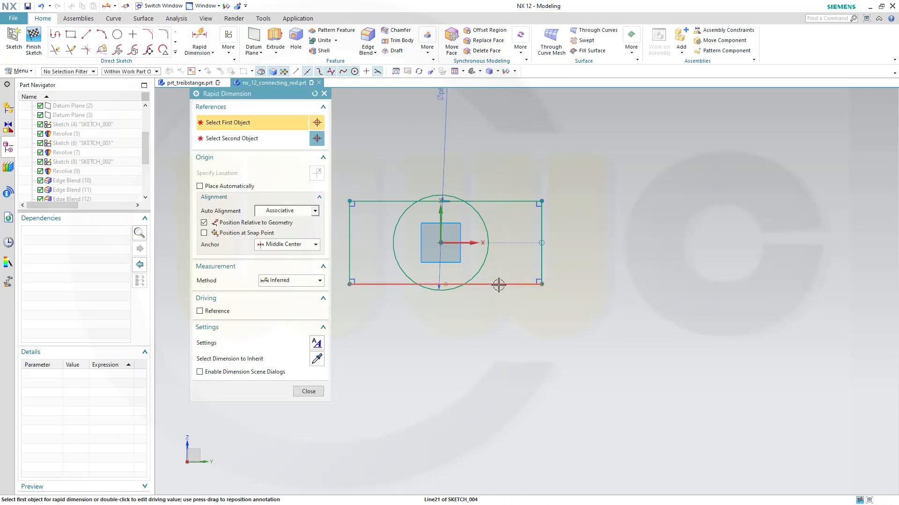
click(496, 284)
click(501, 202)
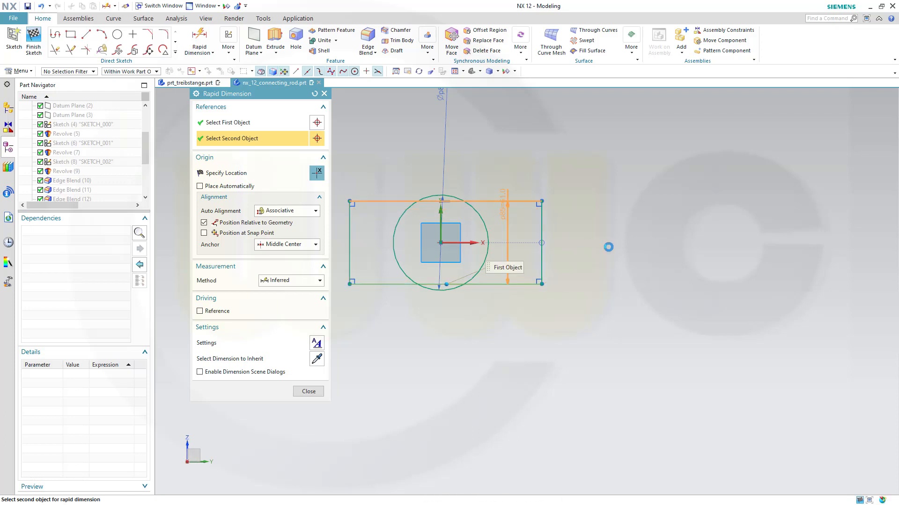
click(604, 243)
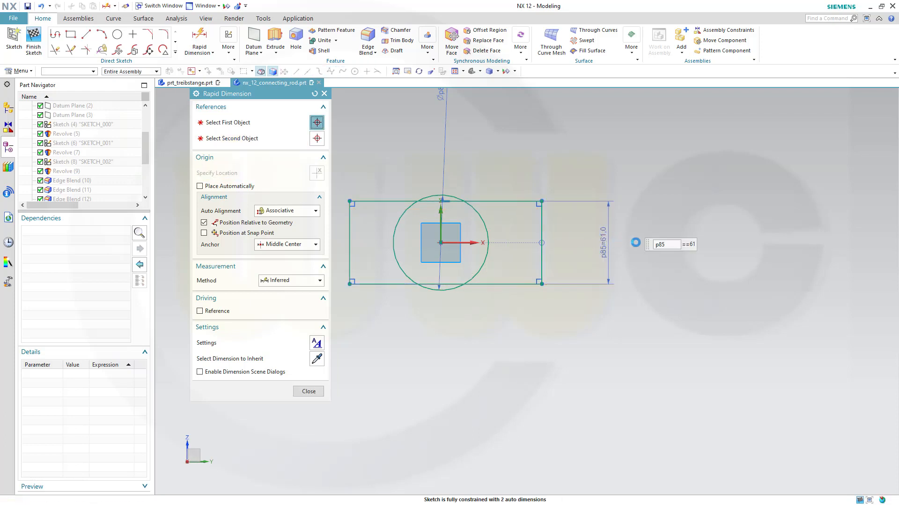
text(54)
key(Return)
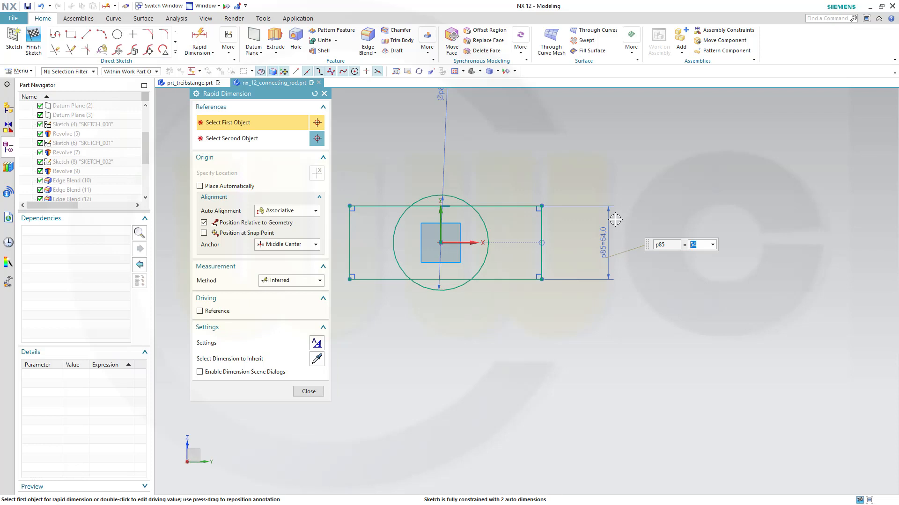
Step: Dimension the distance from the sketch's vertical axis to the rectangle's right edge as 55 mm
click(440, 216)
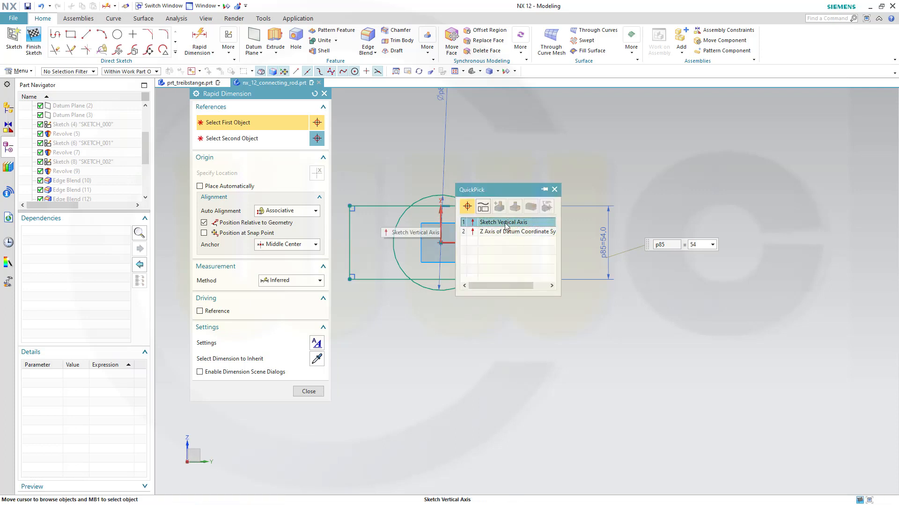
click(538, 228)
click(539, 225)
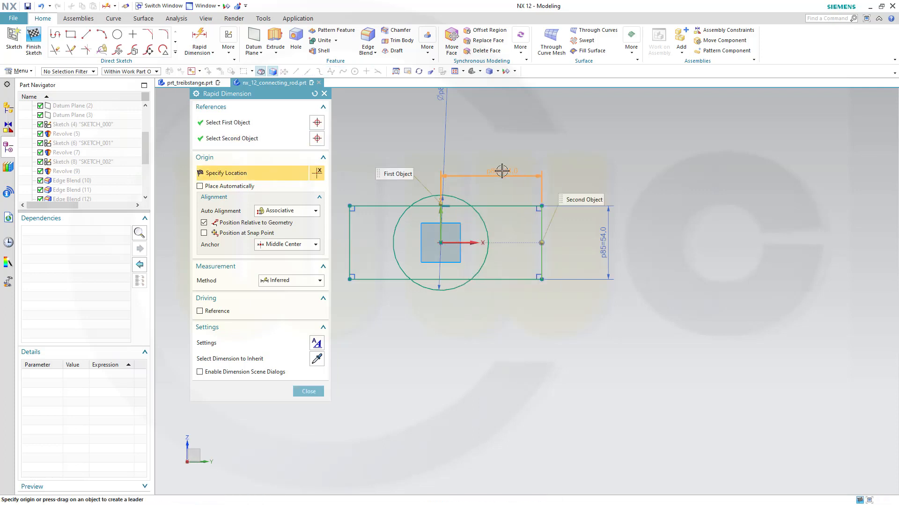
click(497, 170)
text(55)
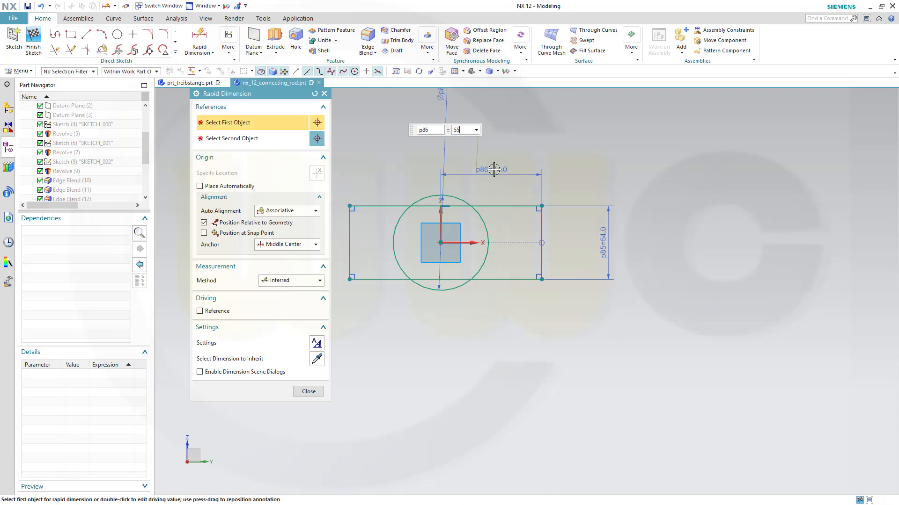
key(Return)
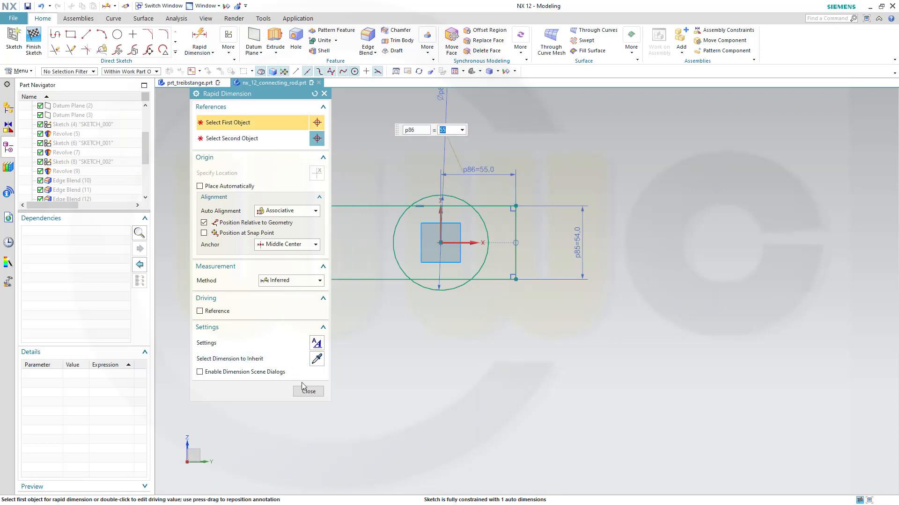
click(304, 388)
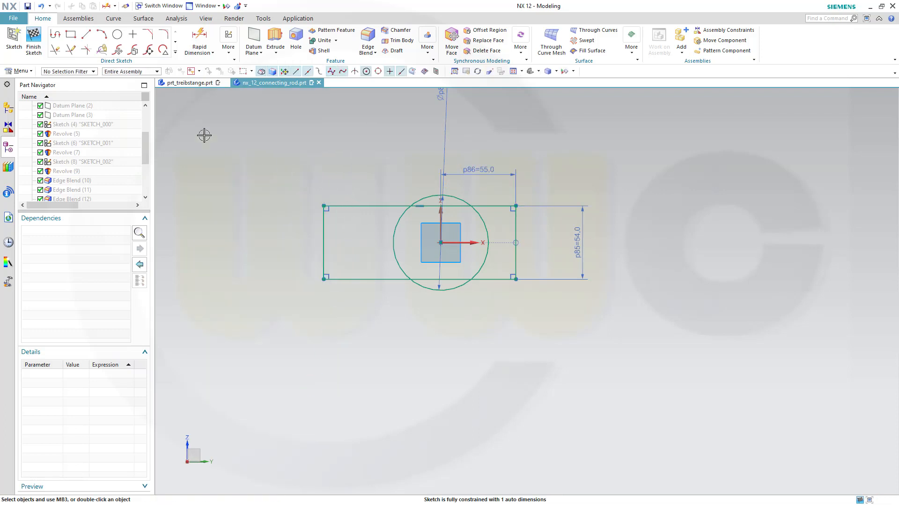
Step: Trim the rectangle's left part, its lines inside the circle and the circle's right arc to one closed outline, and finish the sketch
click(55, 49)
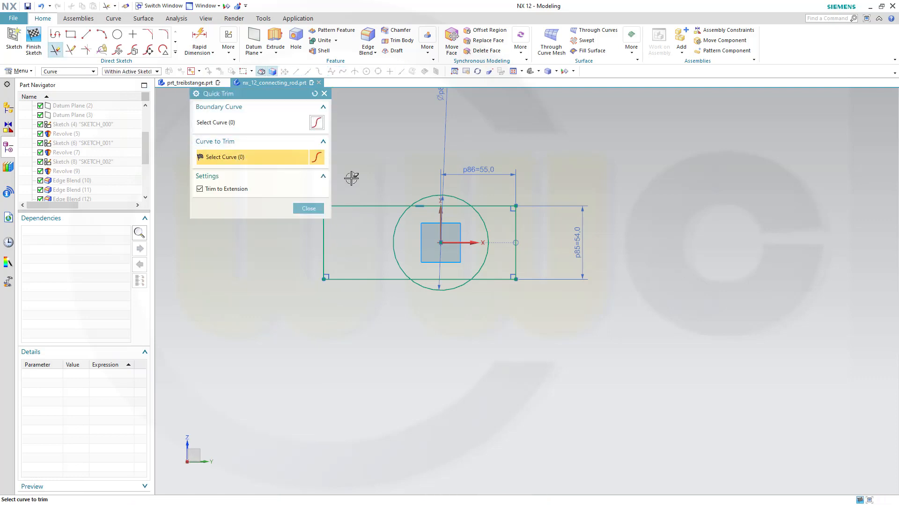
drag(329, 266, 364, 301)
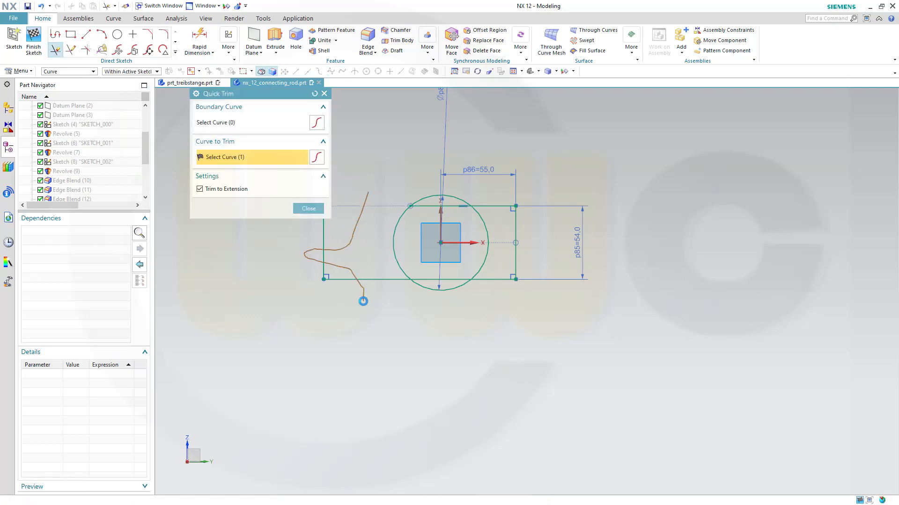
scroll(469, 329, up, 1)
scroll(469, 329, up, 1)
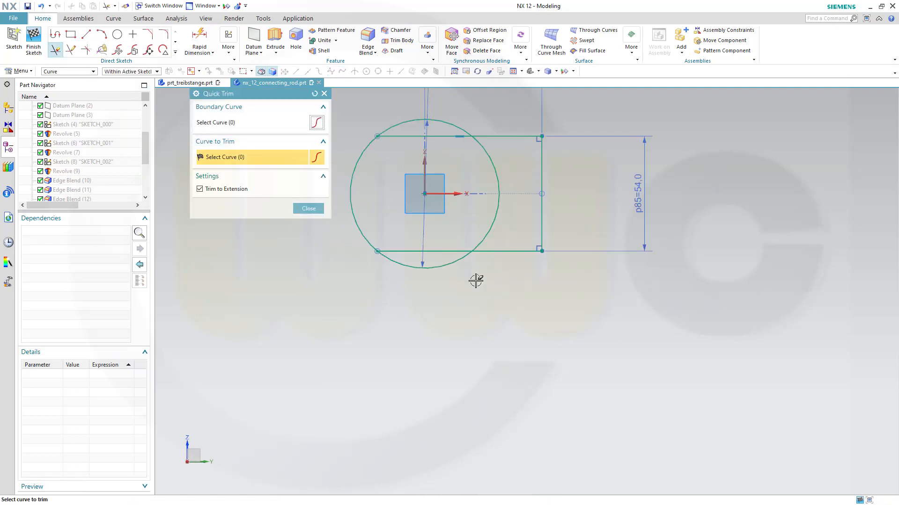
drag(514, 233, 470, 219)
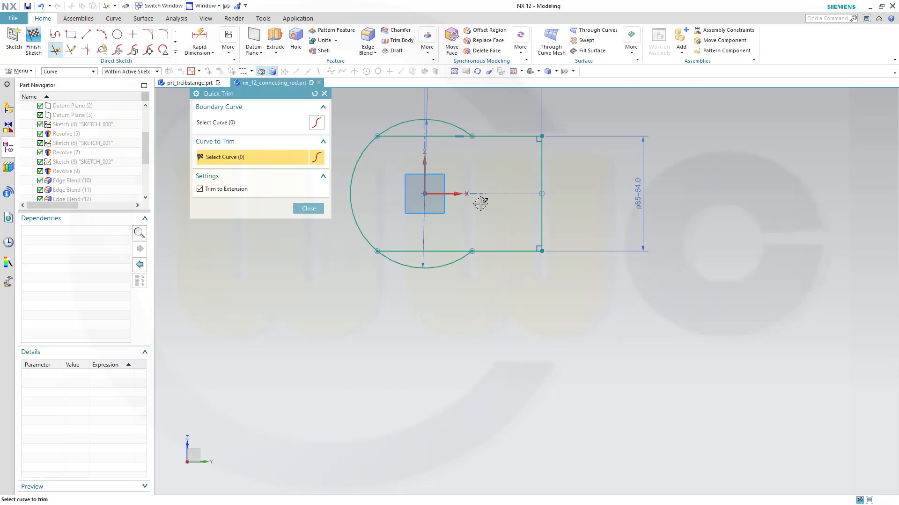
click(437, 133)
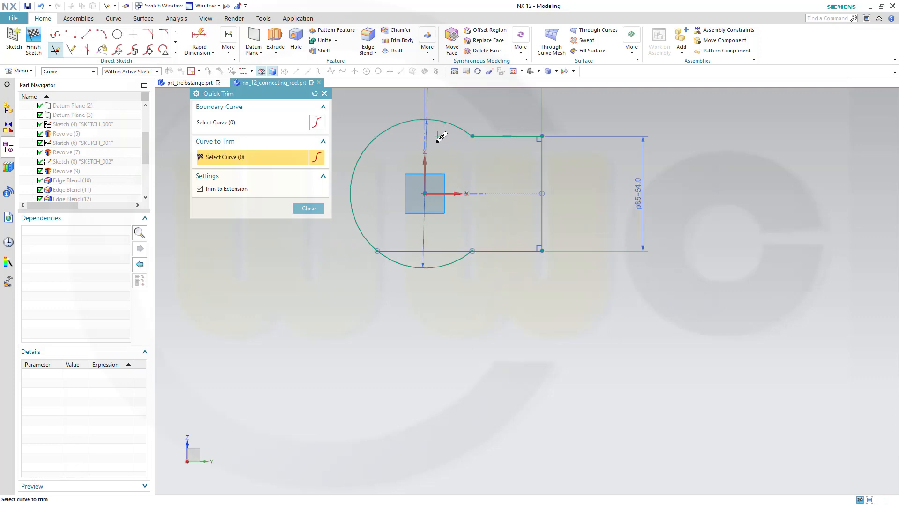
mouse_move(433, 257)
mouse_down()
mouse_move(441, 239)
mouse_move(465, 242)
mouse_up()
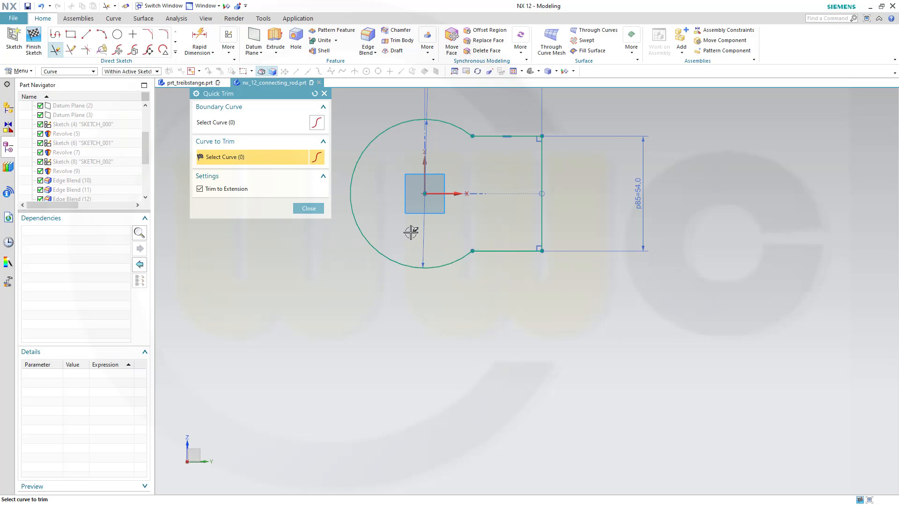
click(308, 208)
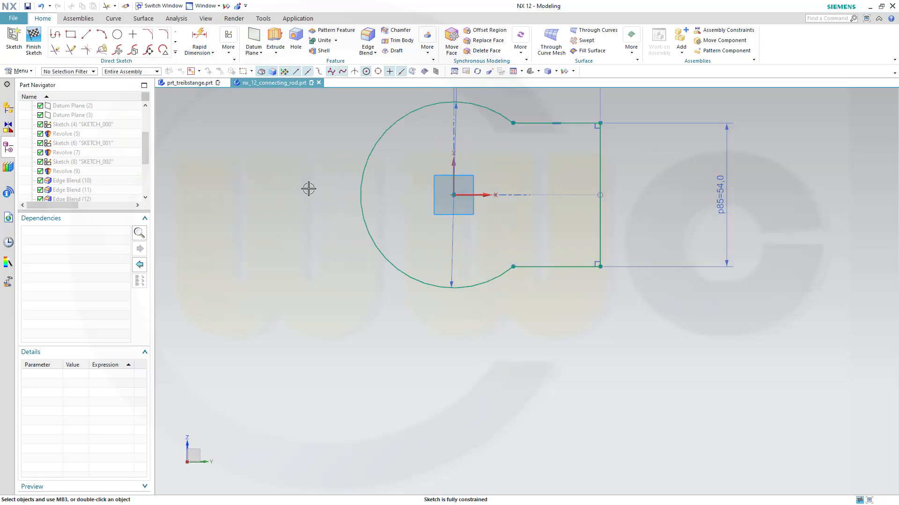
click(42, 50)
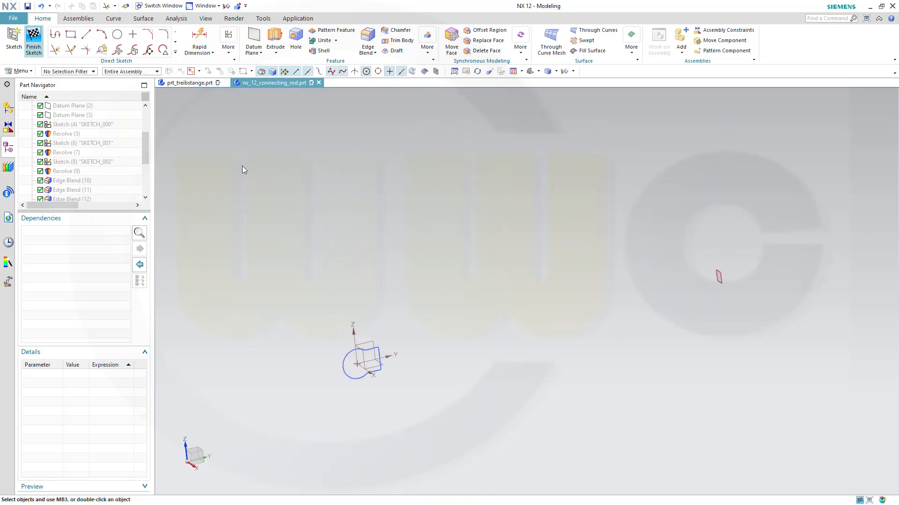
Step: Extrude the closed profile, selected as connected curves, symmetrically with a distance of 40 mm and no Boolean
shift+middle_drag(434, 276, 484, 231)
click(120, 41)
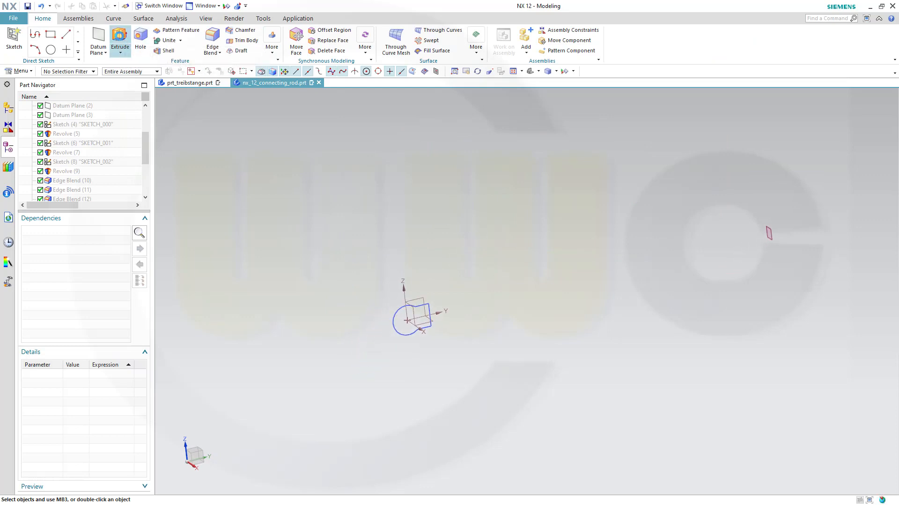
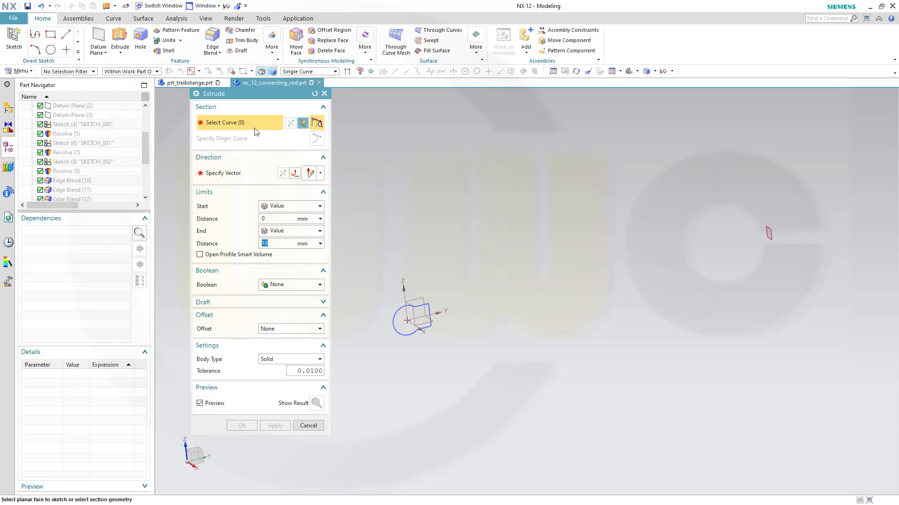
click(335, 71)
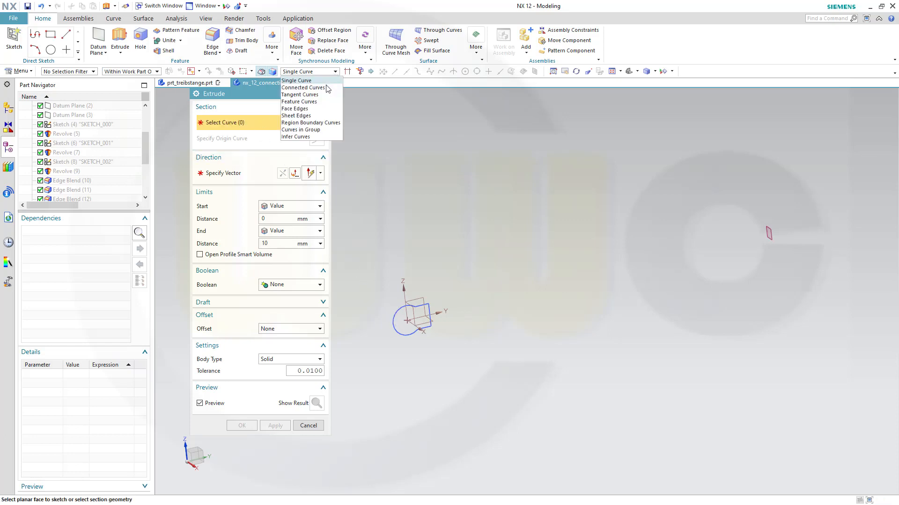
click(302, 88)
click(396, 318)
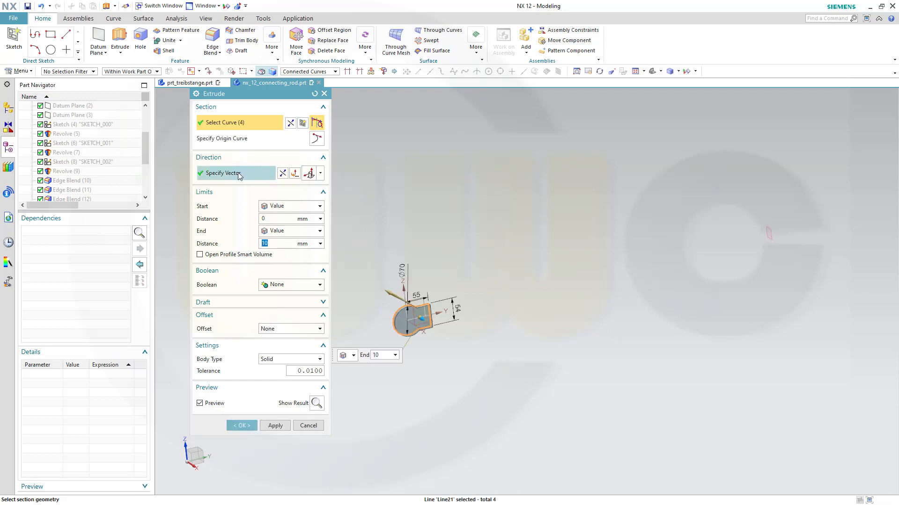
click(320, 206)
click(309, 228)
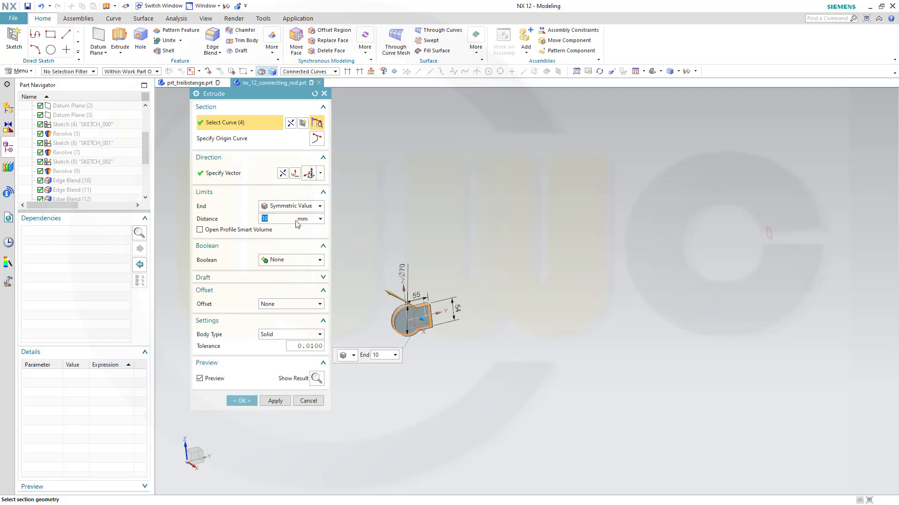
double_click(292, 218)
text(40)
key(Return)
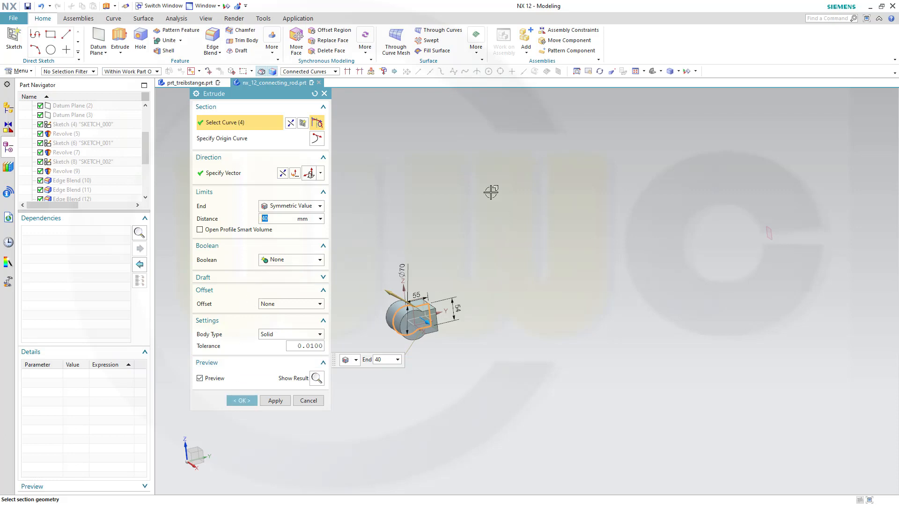
click(242, 401)
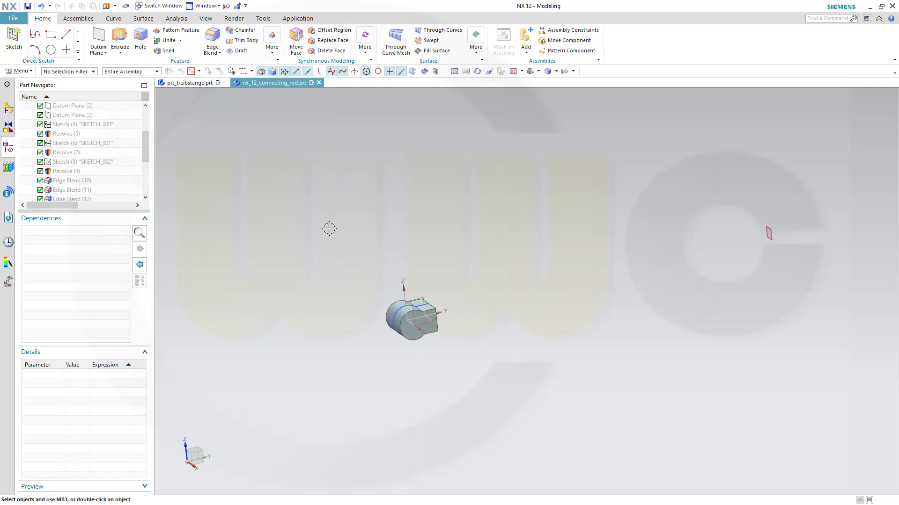
Step: Create a sketch on the inferred XY plane and draw a rectangle about 40 mm wide and 50 mm high above the body
middle_drag(534, 335, 450, 318)
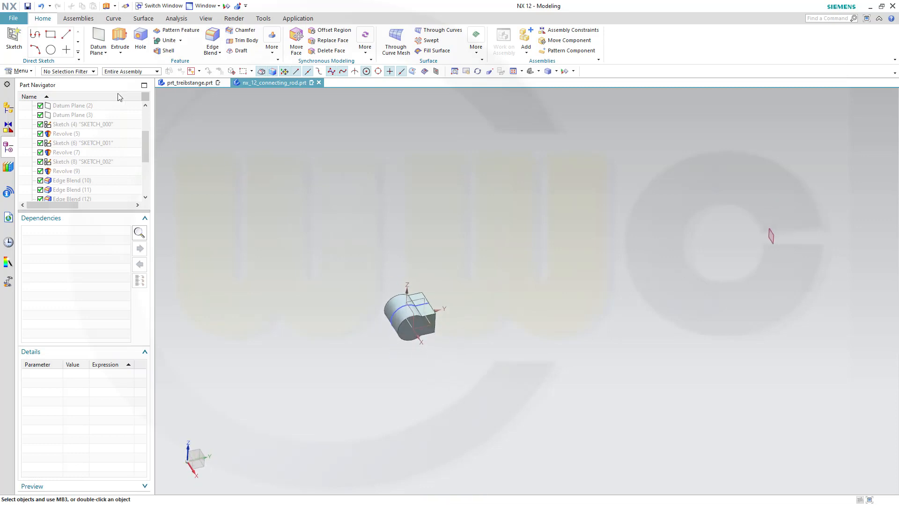
click(14, 38)
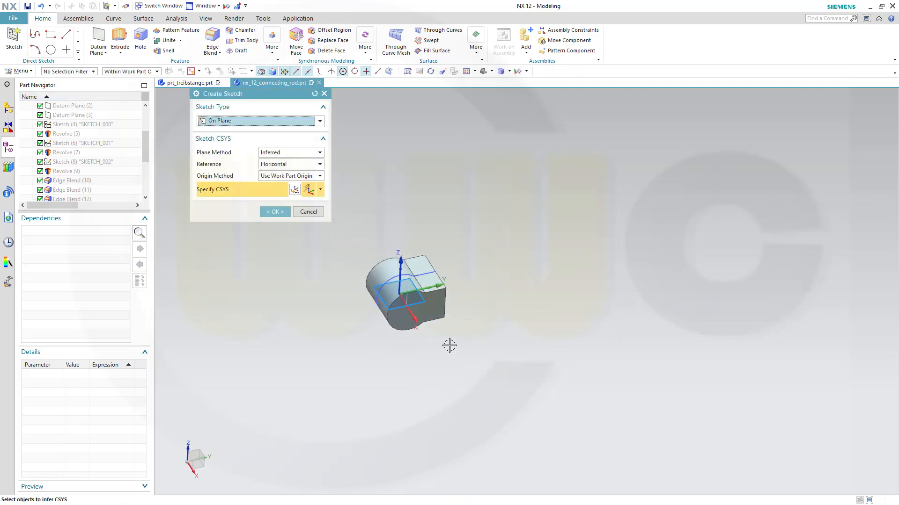
click(274, 211)
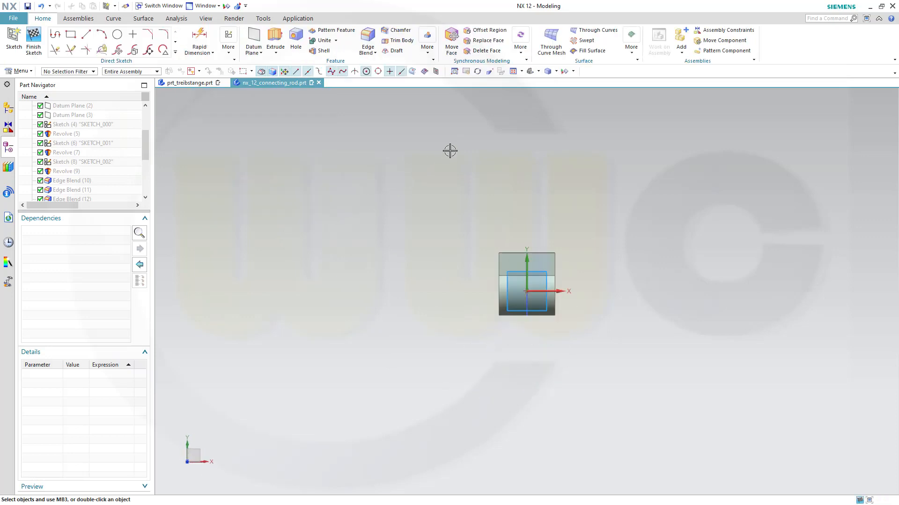
click(72, 35)
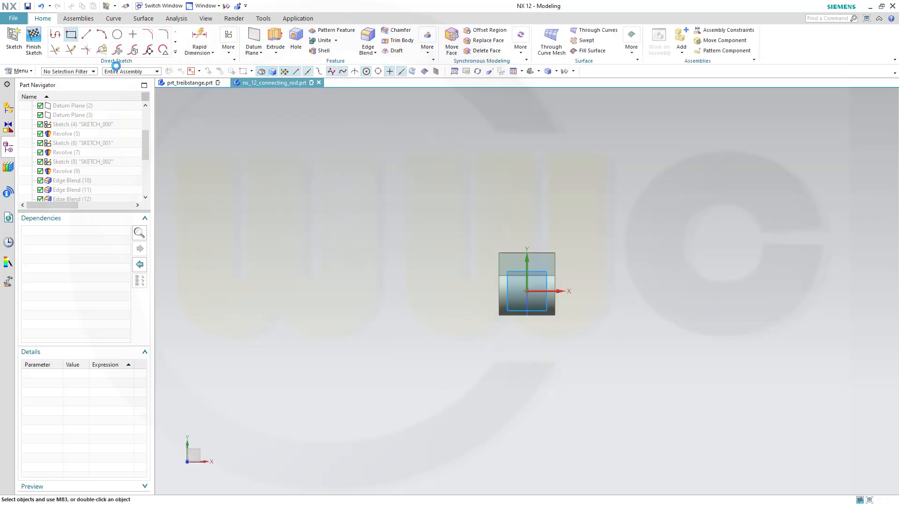
click(511, 210)
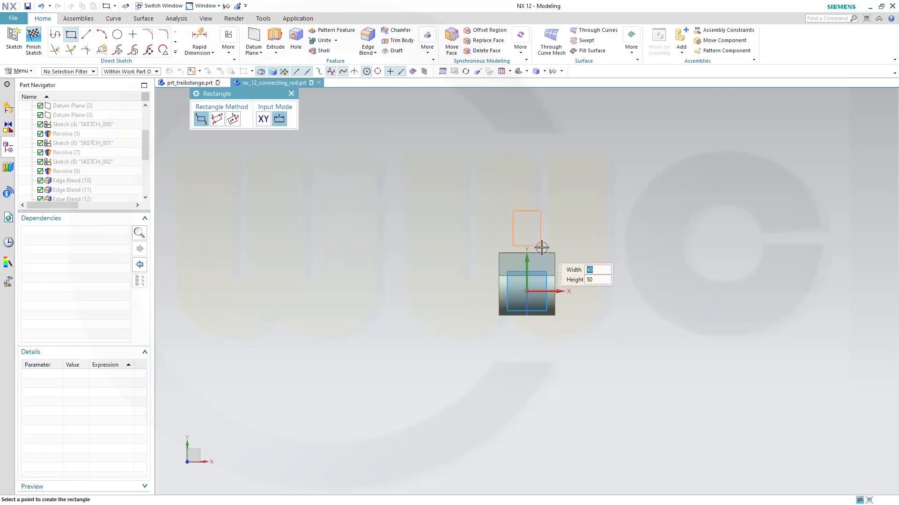
click(541, 245)
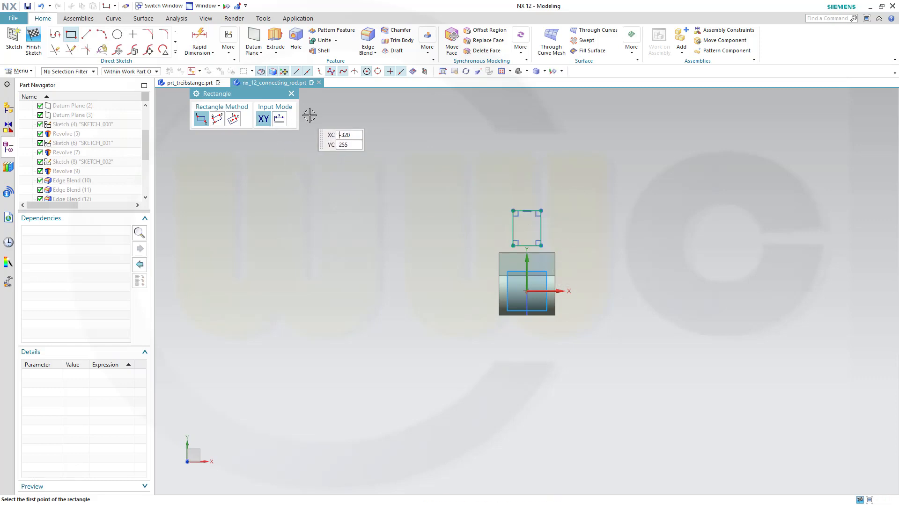
key(Escape)
Step: Constrain the midpoint of the rectangle's lower edge onto the sketch's vertical axis
scroll(528, 266, up, 2)
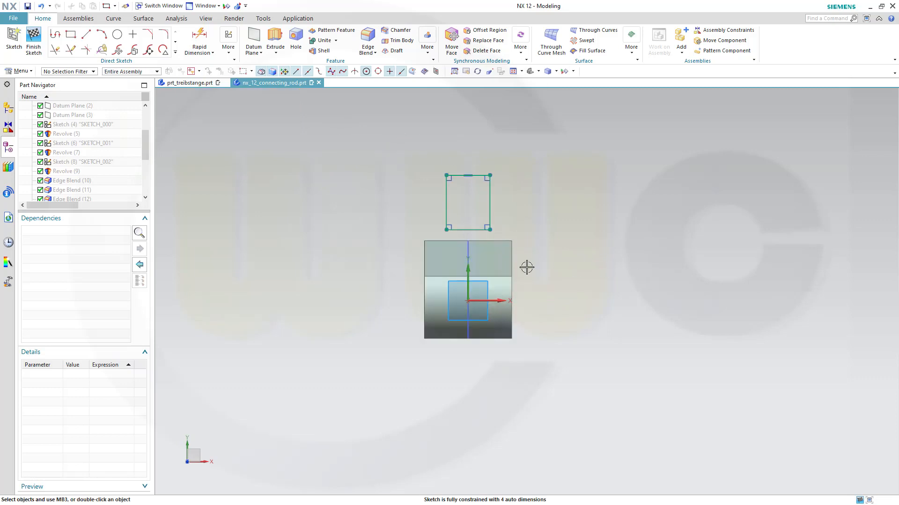
click(453, 221)
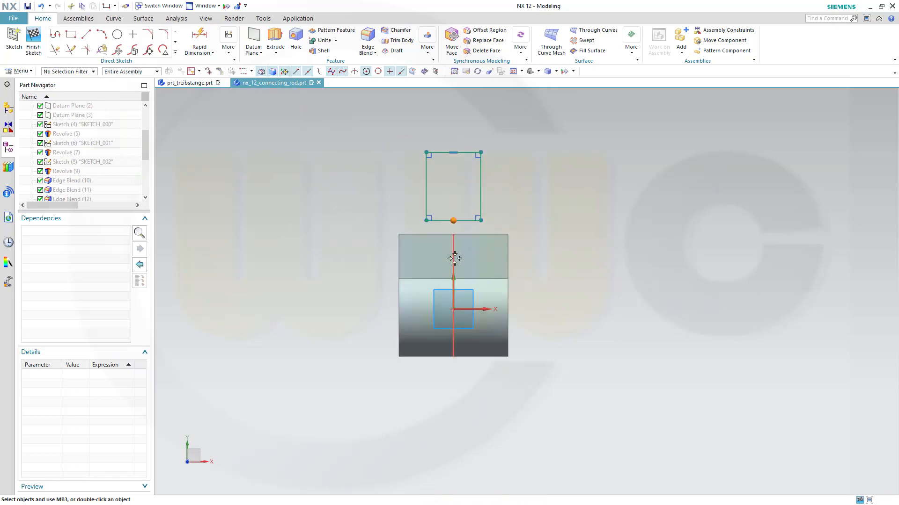
click(454, 287)
click(511, 293)
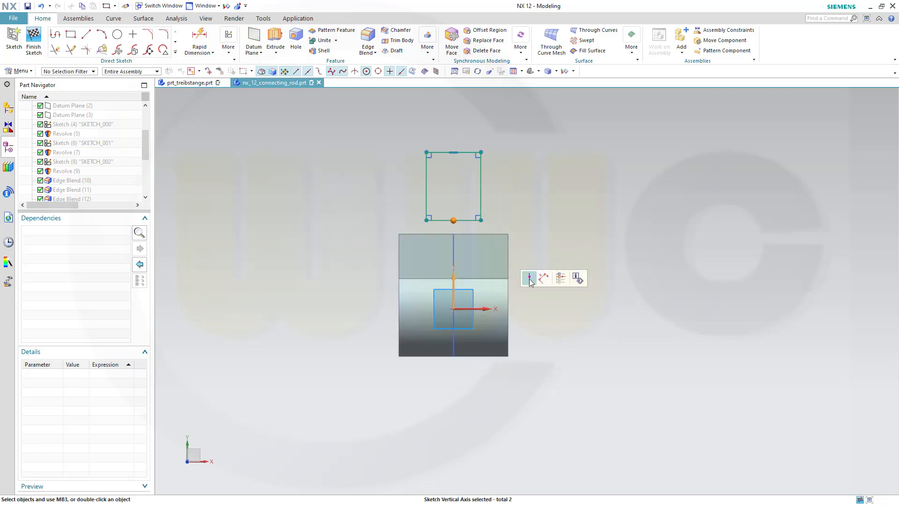
click(530, 279)
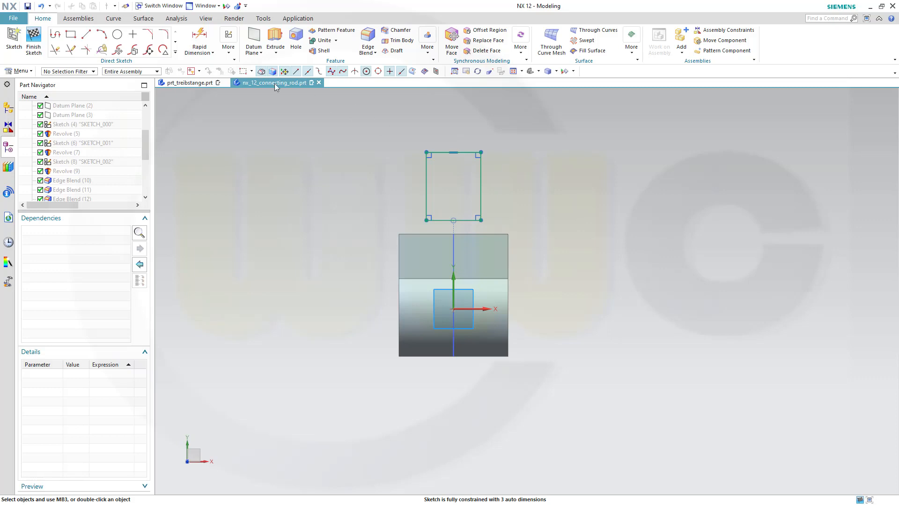
Step: Dimension the rectangle's width between its two vertical edges as 30 mm
click(198, 37)
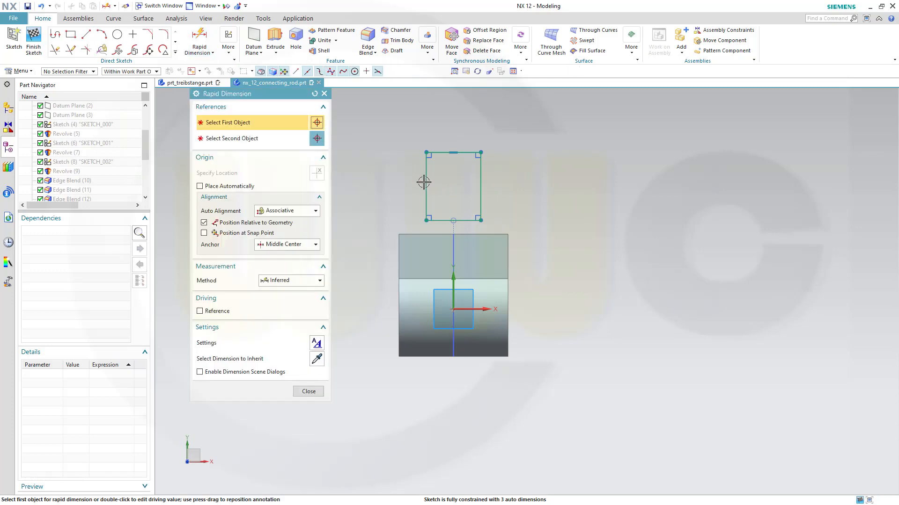
click(424, 182)
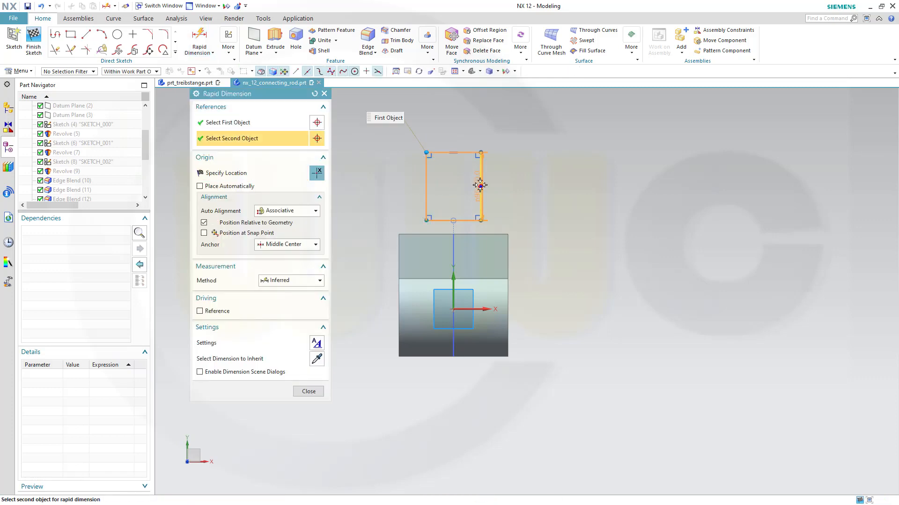
click(480, 185)
click(465, 123)
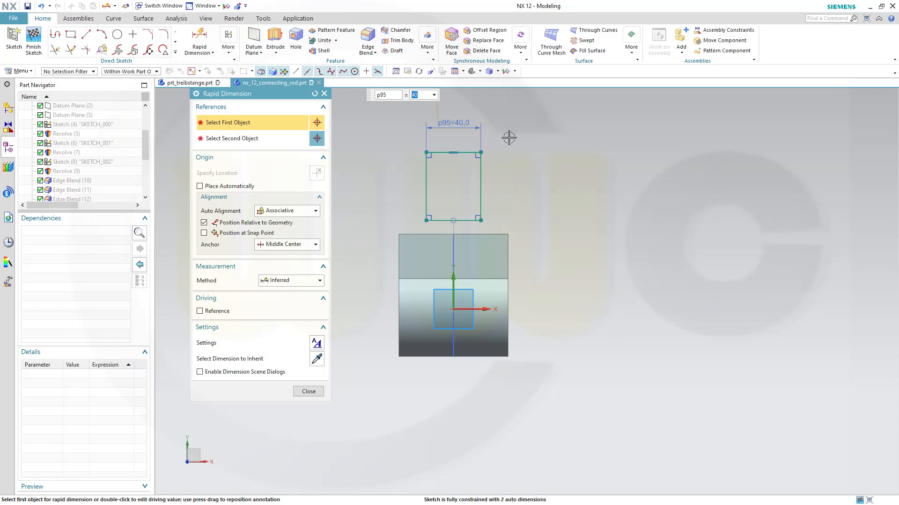
text(30)
key(Return)
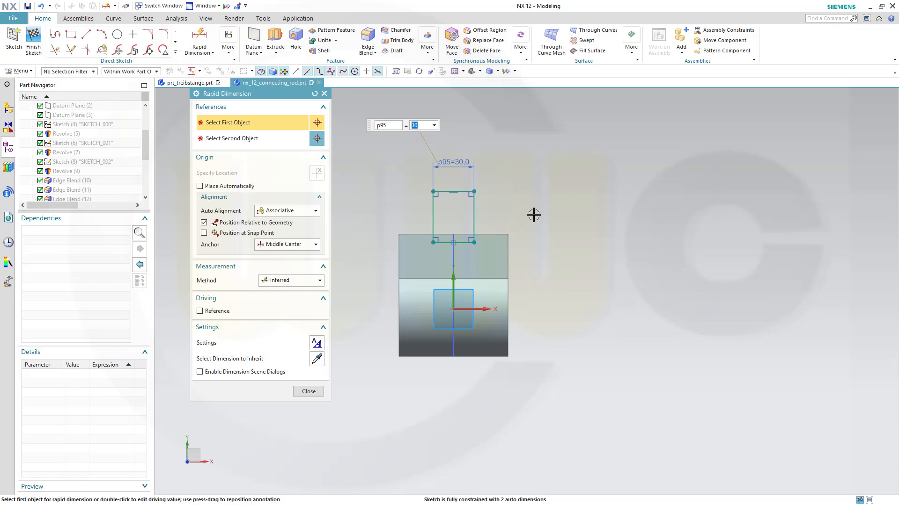
Step: Dimension the rectangle's height between its upper and lower edges as 44 mm
scroll(540, 221, up, 2)
click(437, 184)
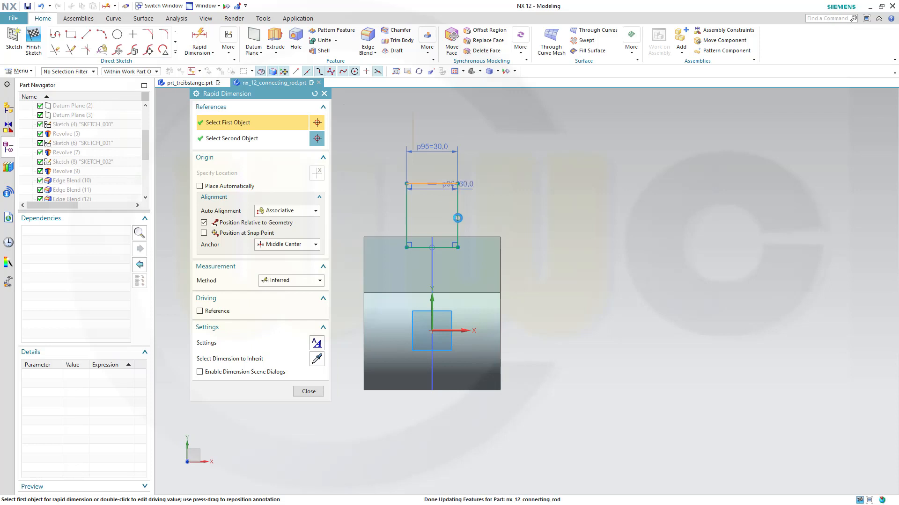
click(435, 247)
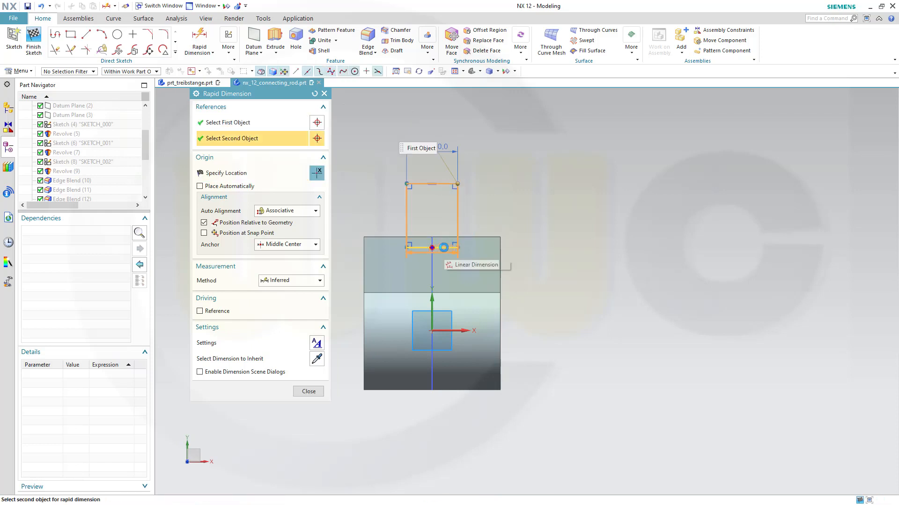
click(504, 224)
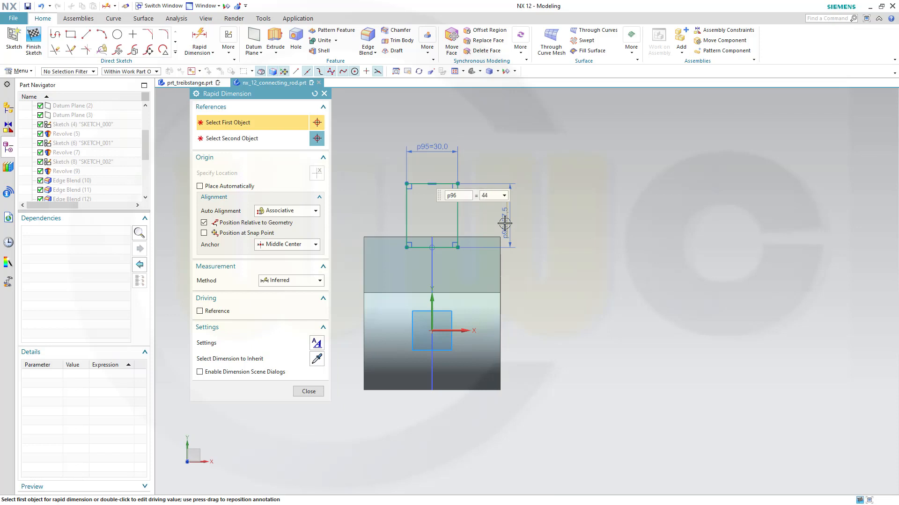
key(Return)
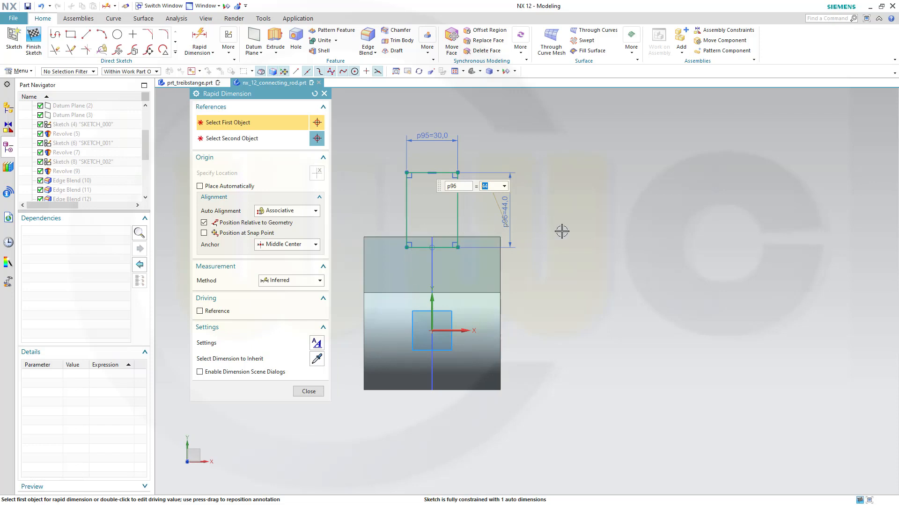
Step: Dimension the distance from the sketch's horizontal axis to the rectangle's lower edge as 36 mm, and finish the sketch
click(419, 247)
click(456, 330)
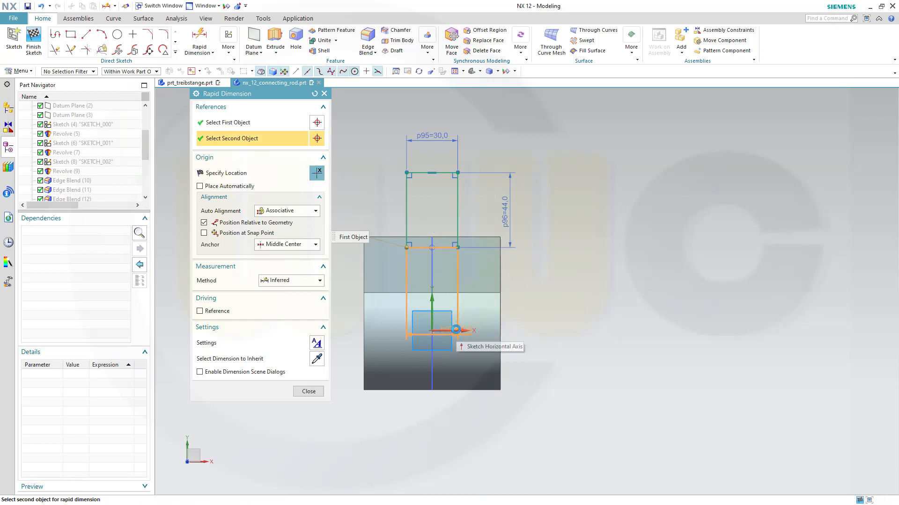
click(455, 330)
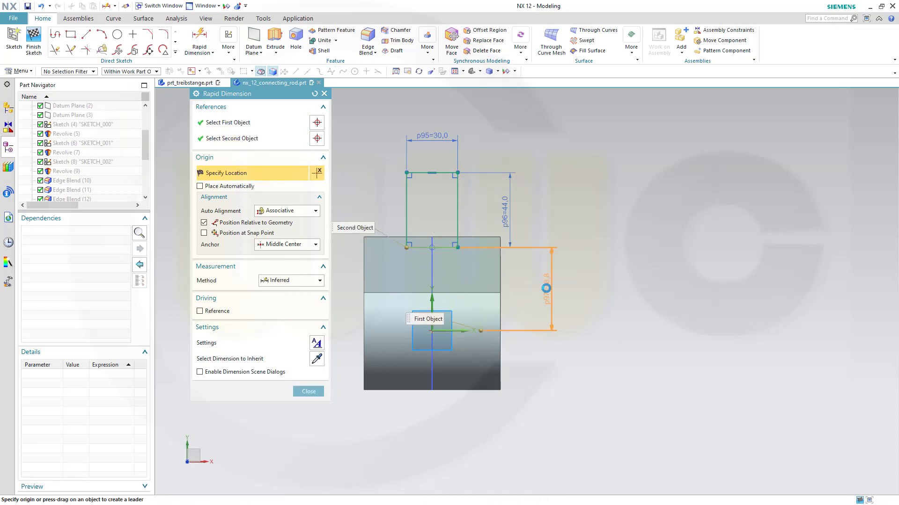
click(545, 288)
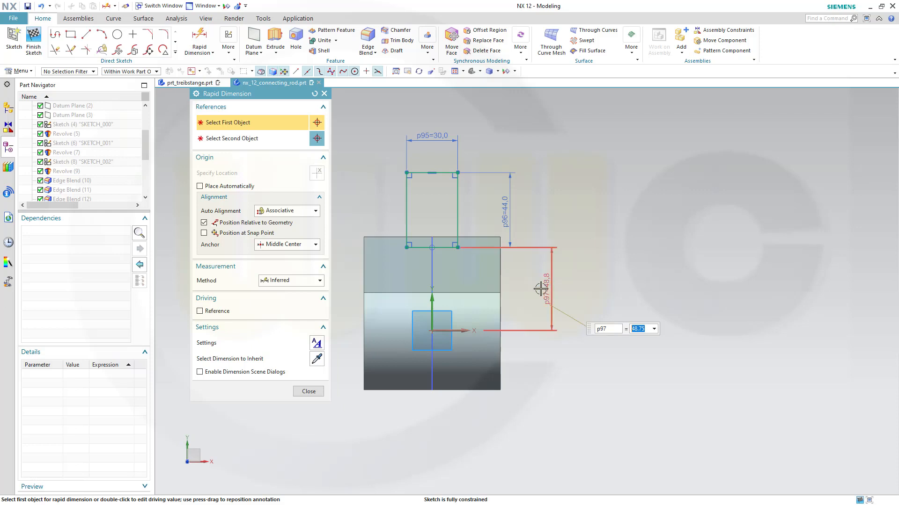
text(36)
key(Return)
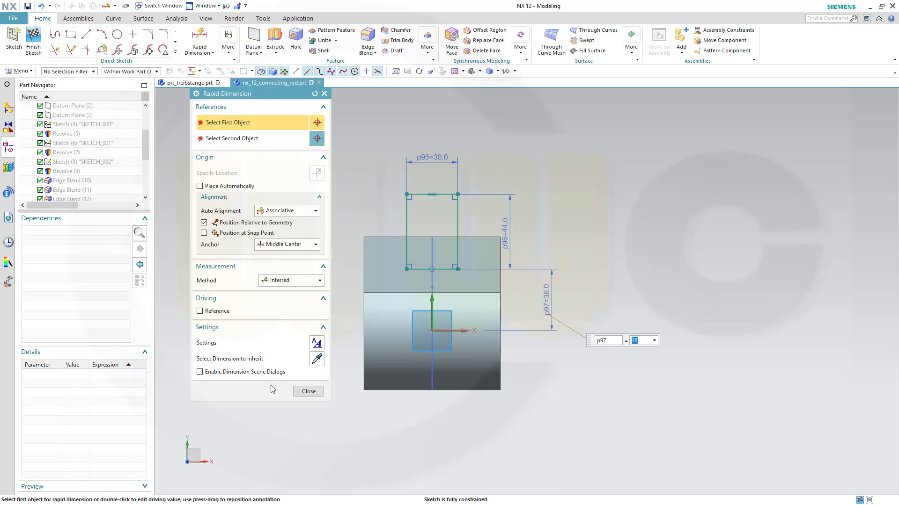
click(308, 392)
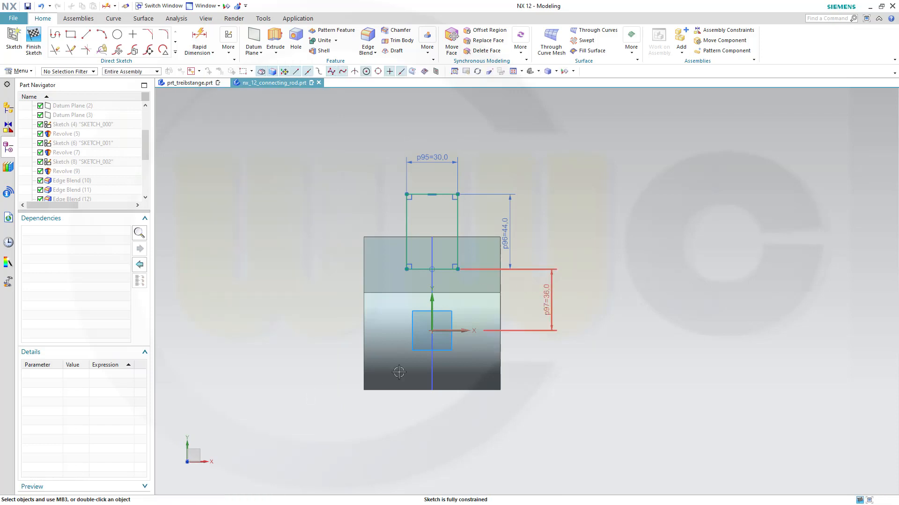
middle_drag(545, 379, 469, 341)
shift+middle_drag(241, 172, 275, 234)
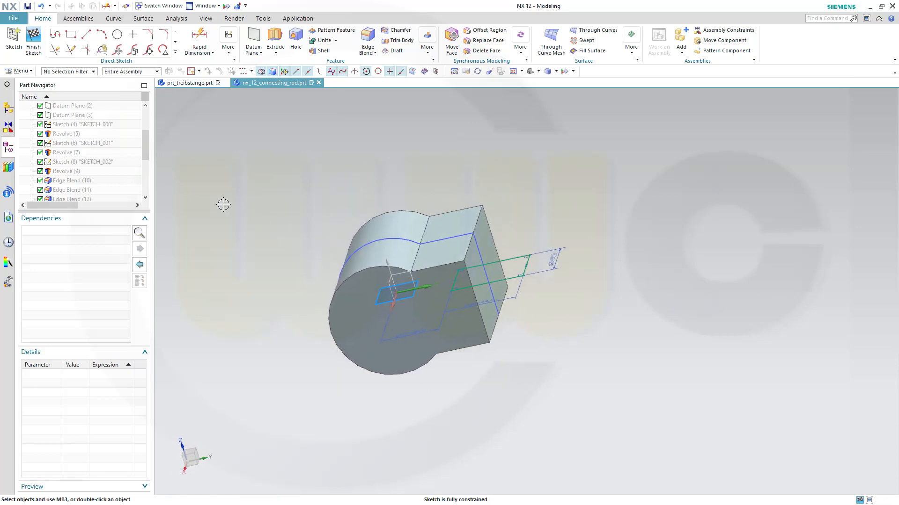
click(43, 55)
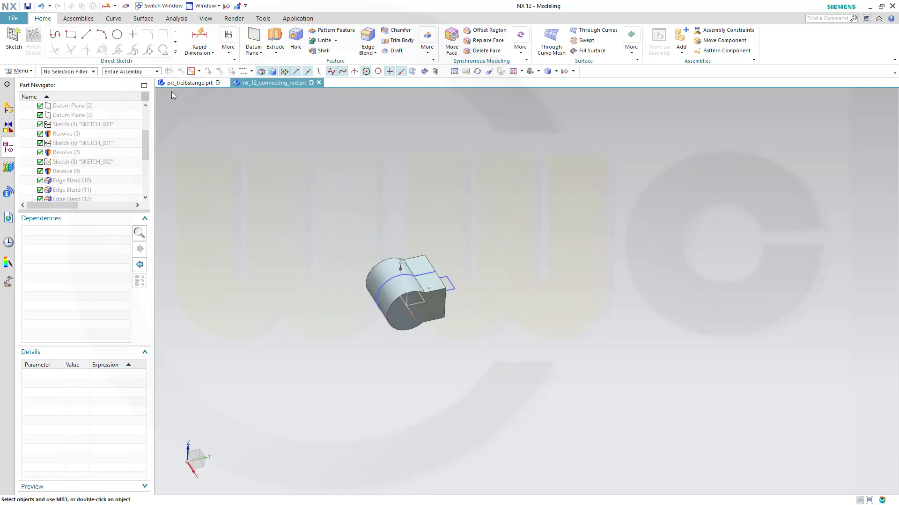
Step: Extrude the new rectangle, selected as connected curves, symmetrically with a distance of 60 mm and no Boolean
click(120, 38)
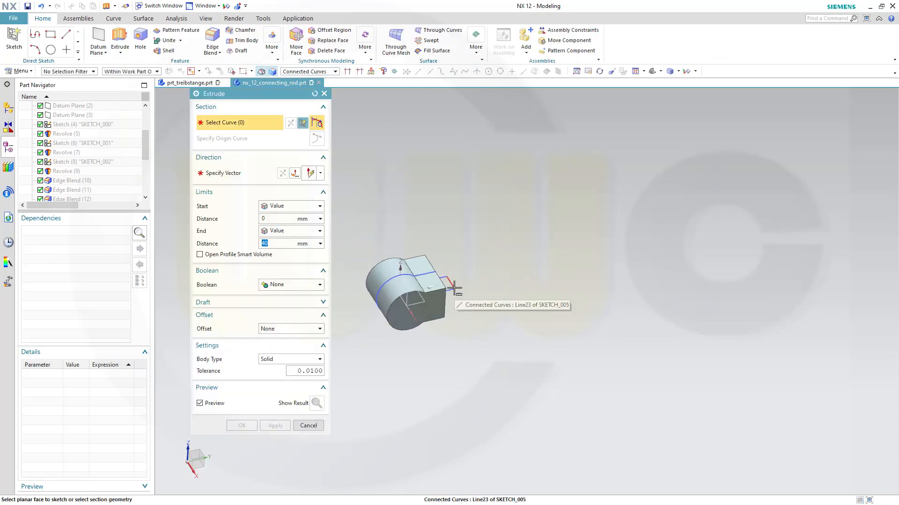
mouse_move(454, 289)
click(511, 293)
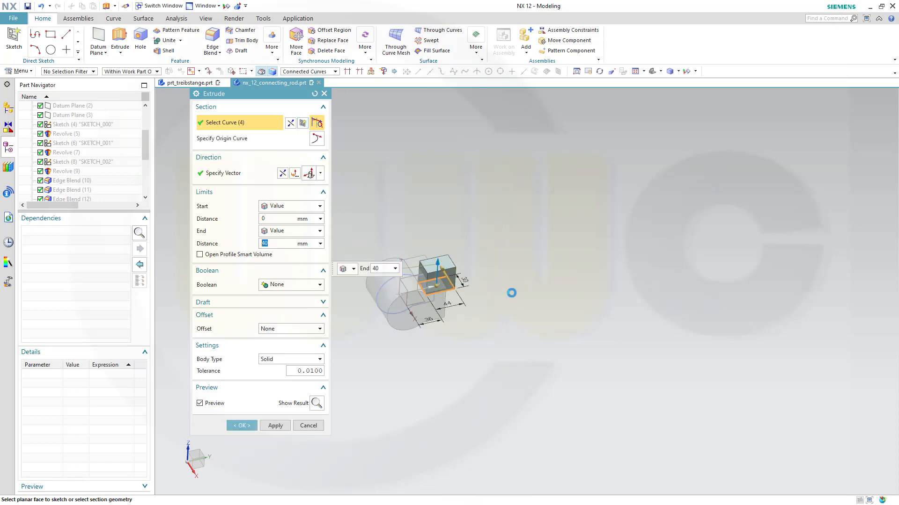
click(318, 207)
click(319, 227)
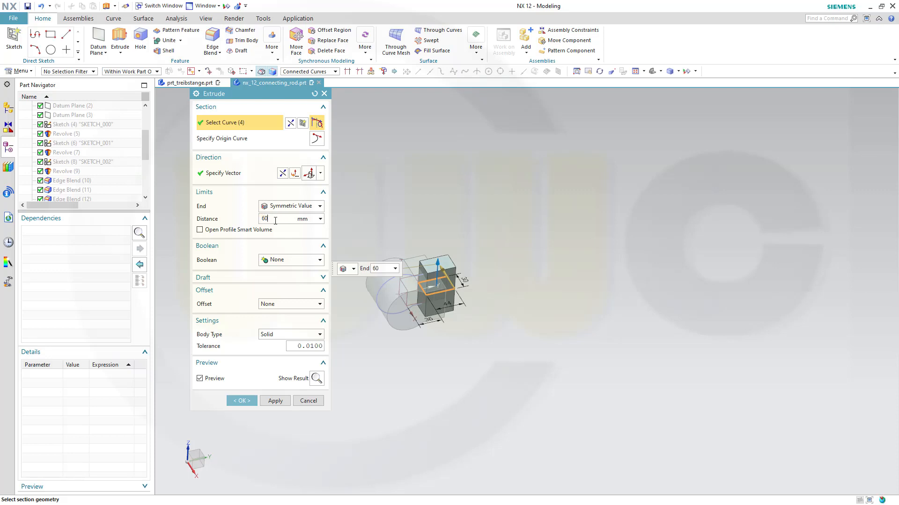
key(Return)
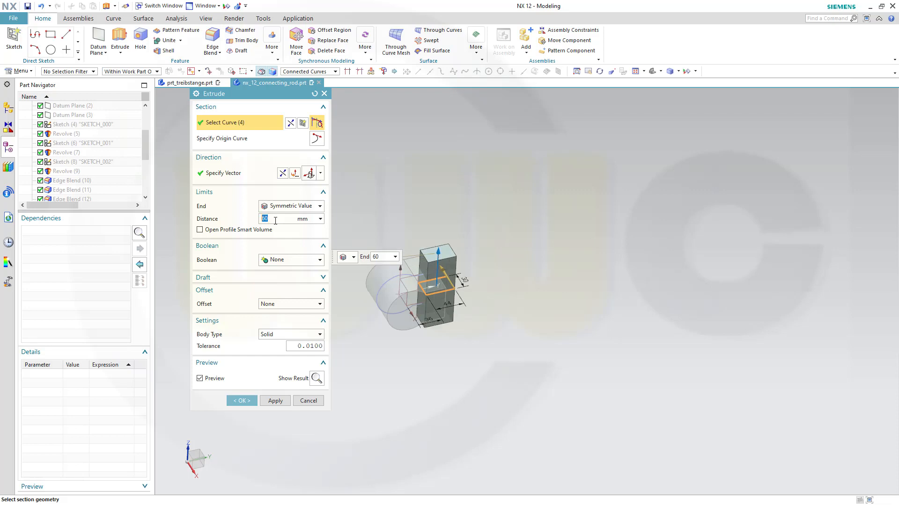
click(241, 402)
Step: Start a three-face Face Blend and, with single-face selection, pick the new block's flat face on the positive X side as Face 1
middle_drag(454, 361, 453, 281)
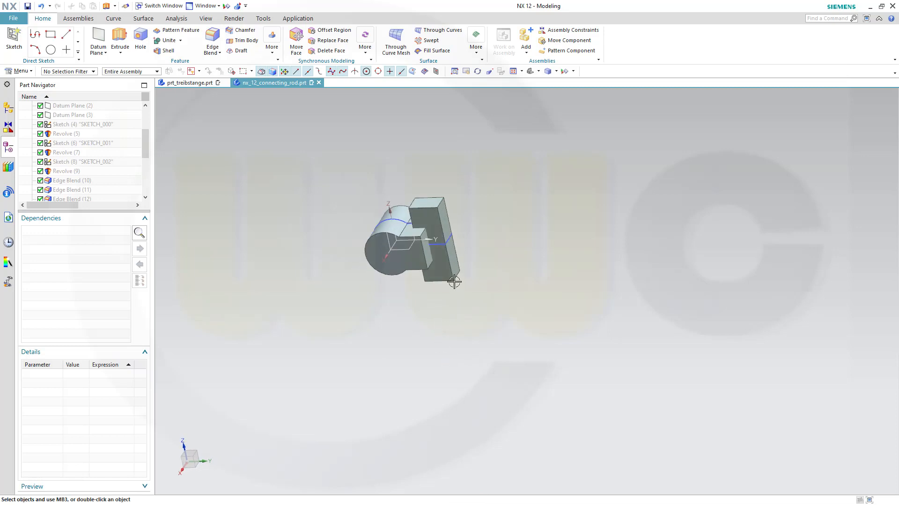
scroll(407, 181, down, 3)
middle_drag(511, 222, 501, 209)
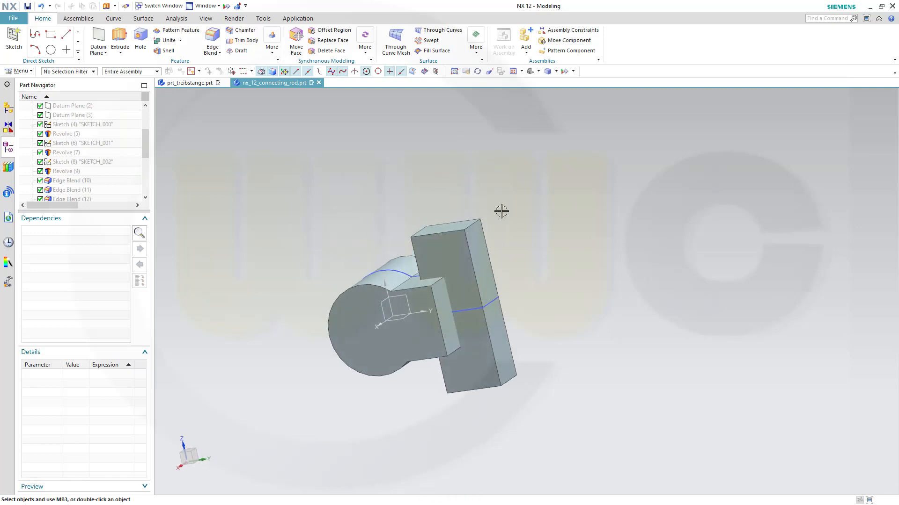
click(215, 41)
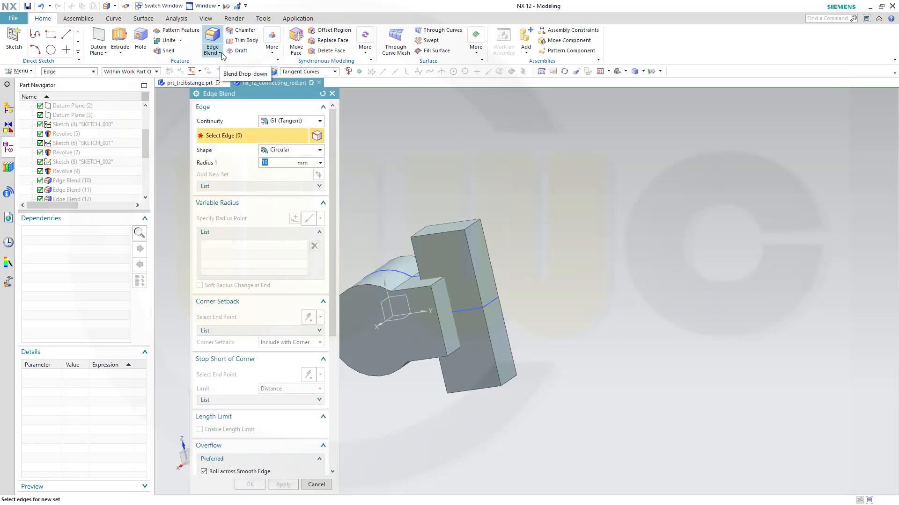
click(223, 55)
click(228, 78)
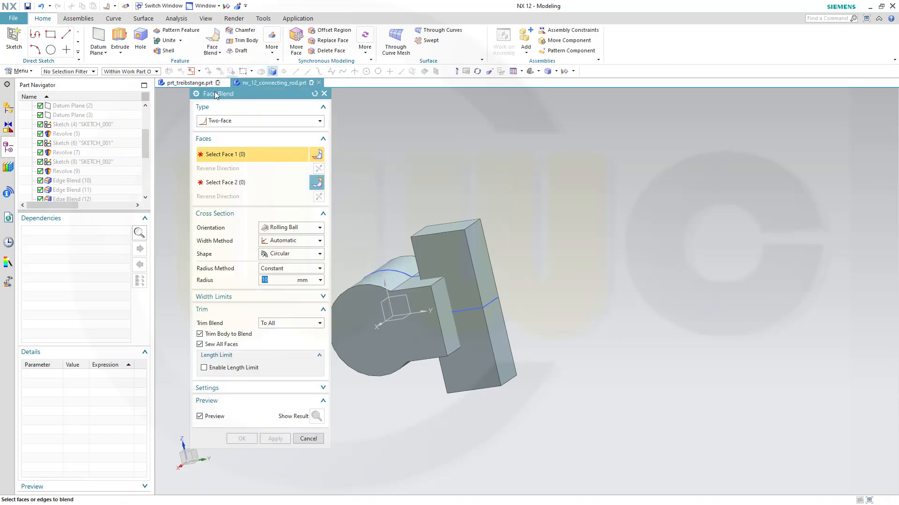
click(320, 121)
click(321, 130)
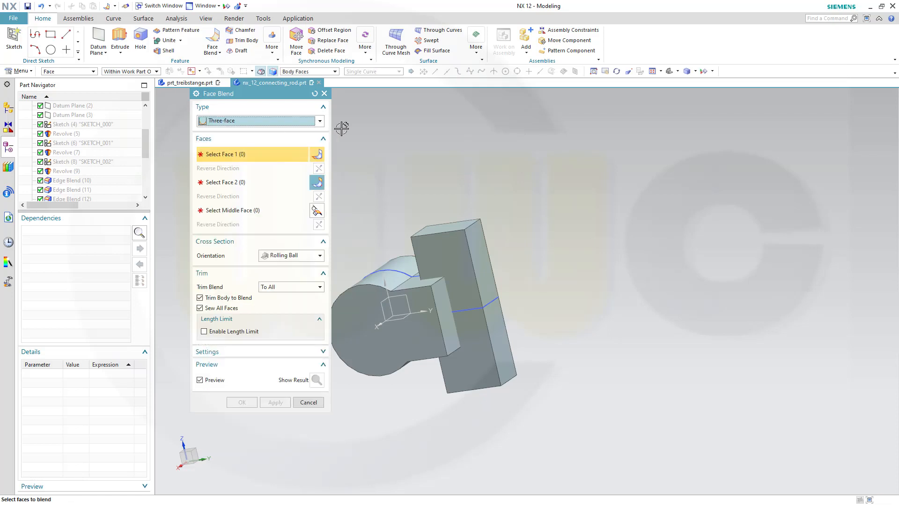
click(435, 255)
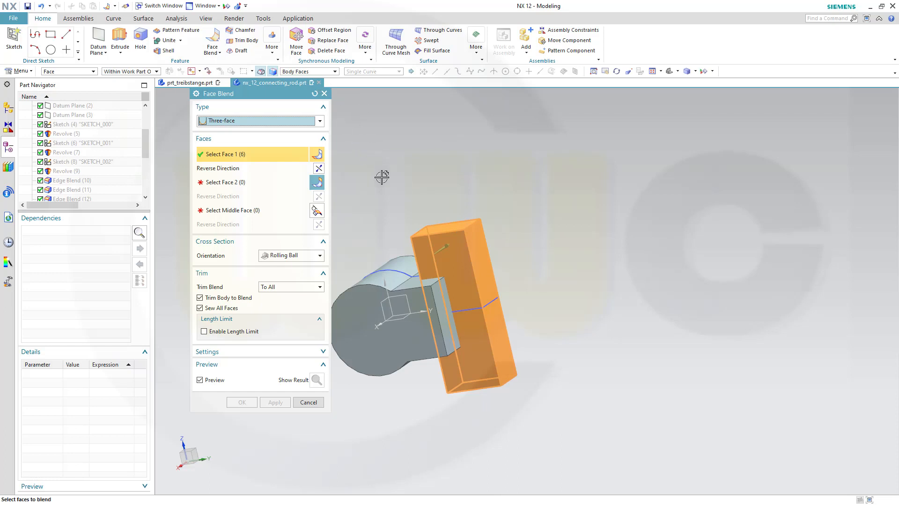
shift+click(460, 248)
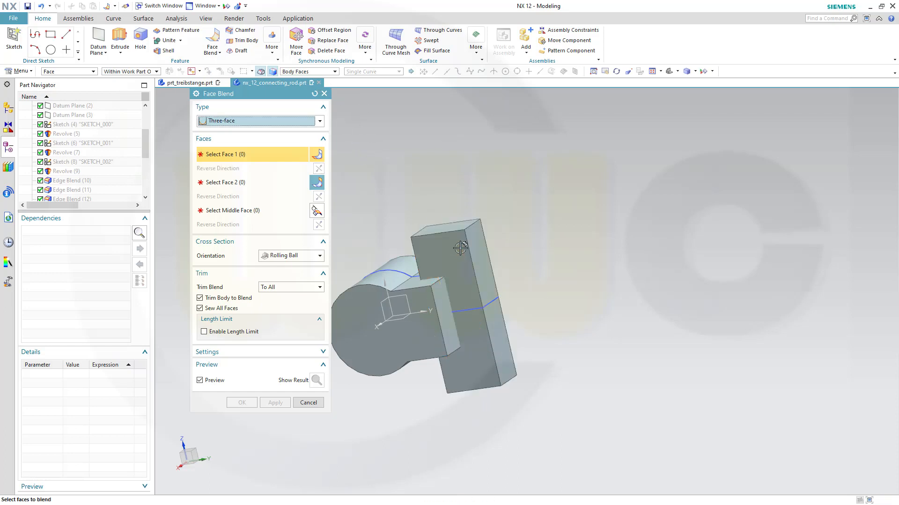
click(335, 72)
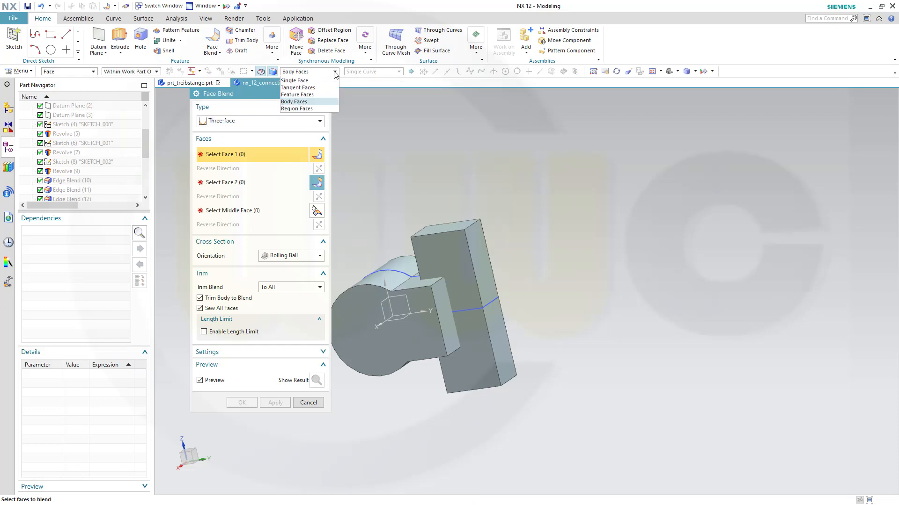
click(294, 80)
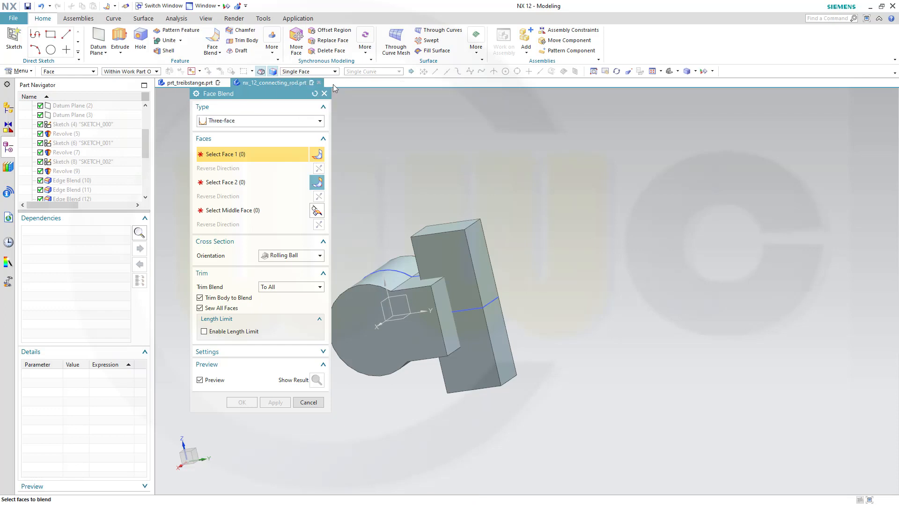
click(445, 258)
middle_click(559, 209)
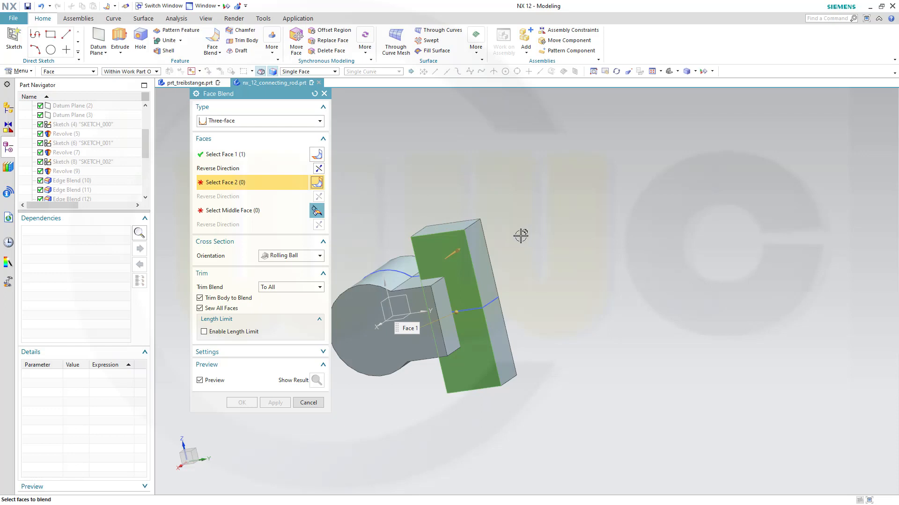
Step: Pick the block's opposite face as Face 2 and its outer face away from the rounded body as the middle face, and complete the blend
mouse_move(551, 272)
middle_down()
mouse_move(512, 285)
mouse_move(554, 267)
middle_up()
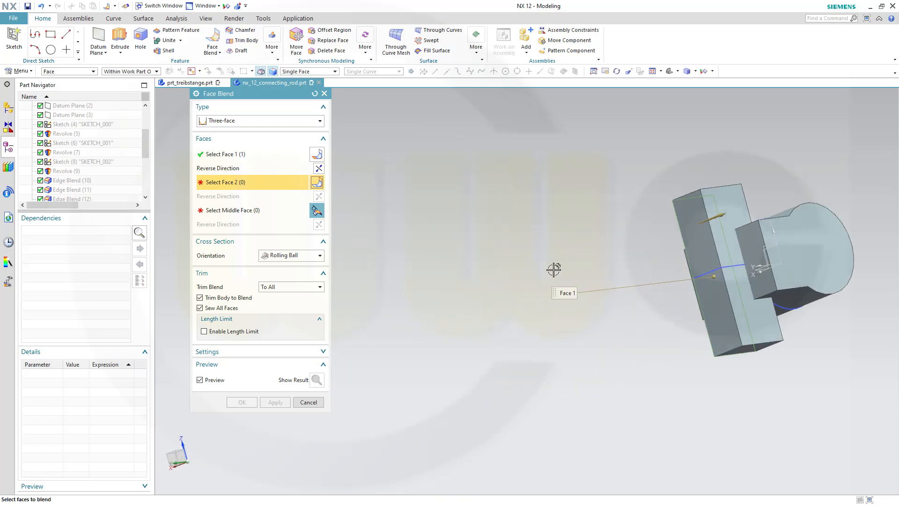
click(725, 205)
middle_click(515, 212)
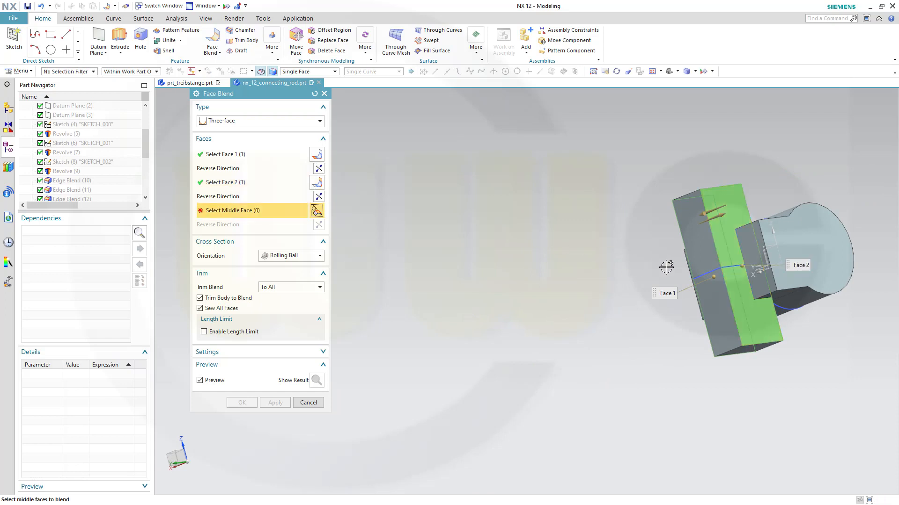
click(697, 252)
middle_drag(517, 257, 465, 248)
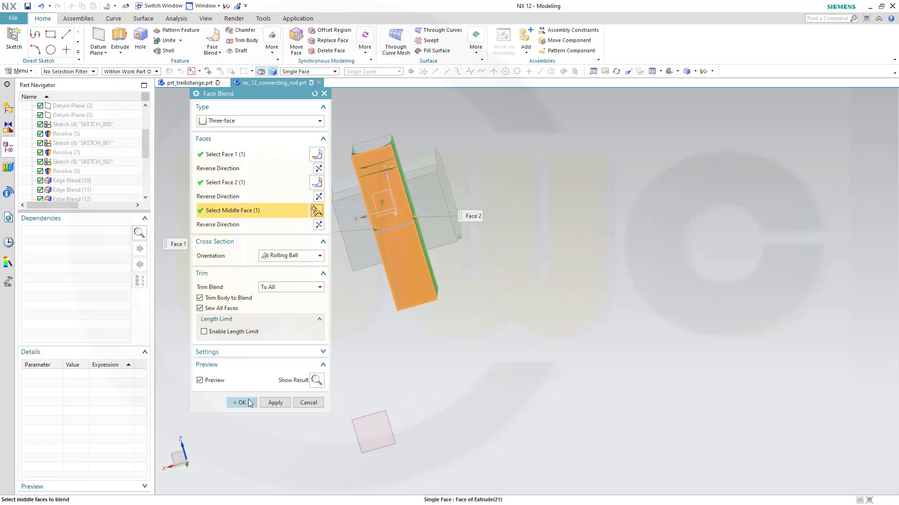
click(244, 403)
Step: Unite the rounded body as the target with the blended block as the tool
middle_drag(445, 357, 401, 321)
scroll(363, 342, up, 4)
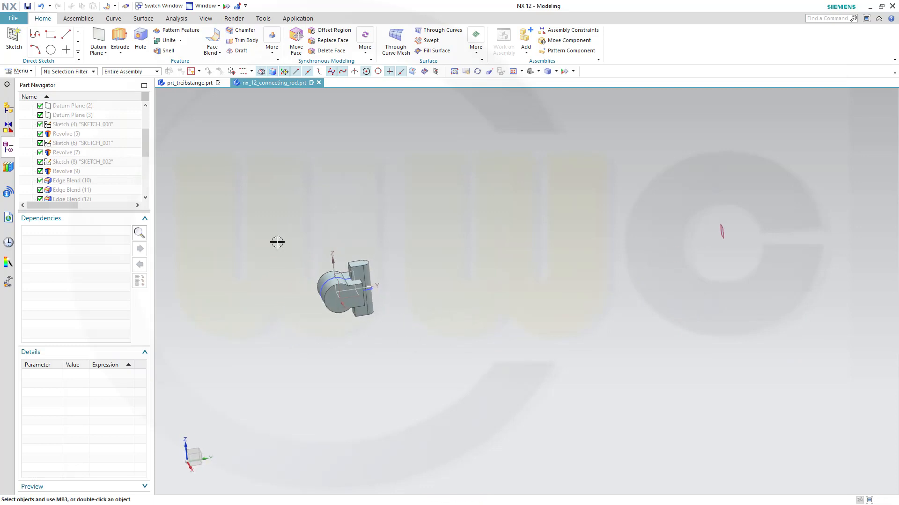
click(166, 40)
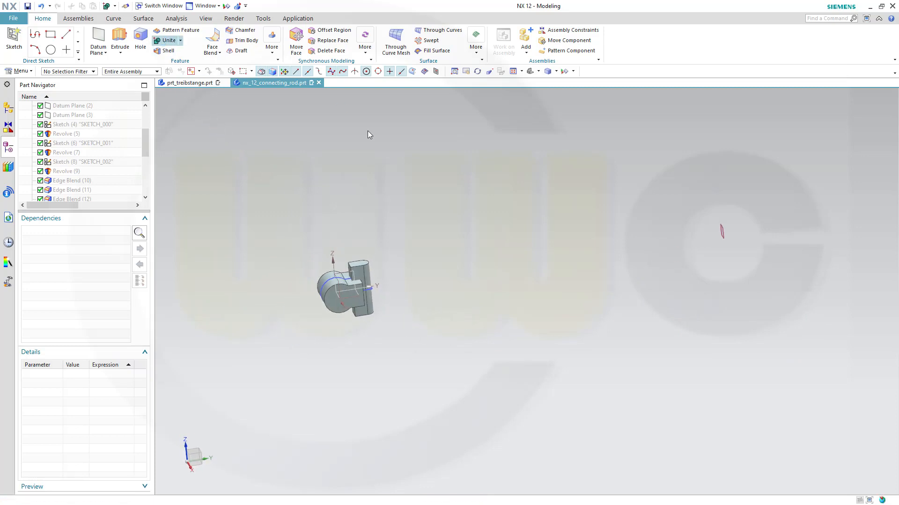
click(342, 291)
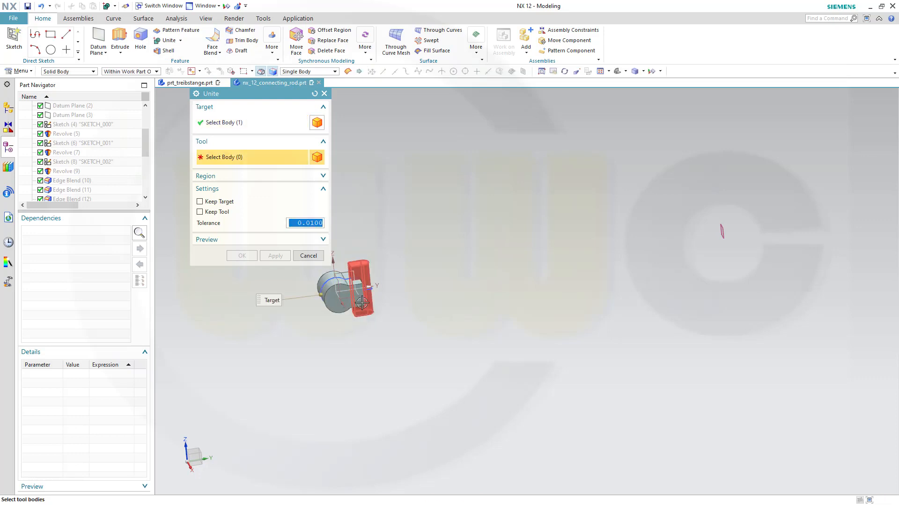
click(361, 300)
click(241, 256)
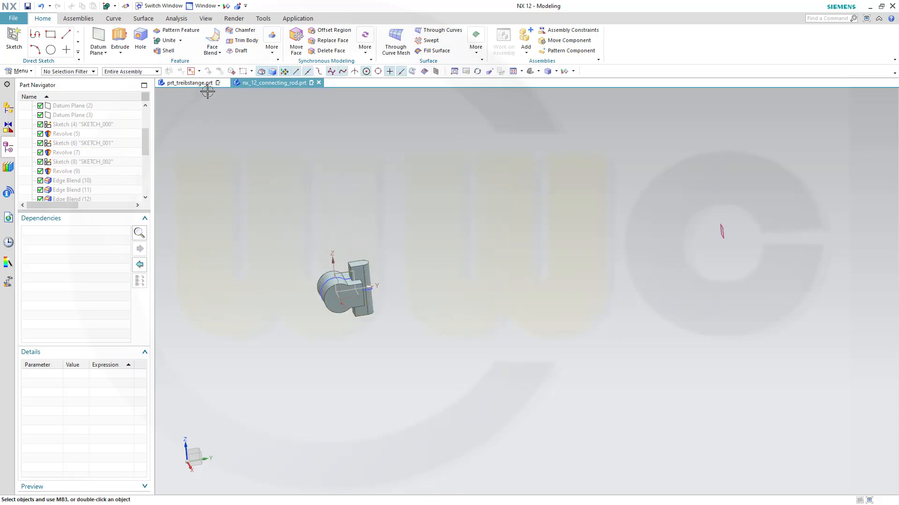
Step: Hide all sketches in the part
click(226, 7)
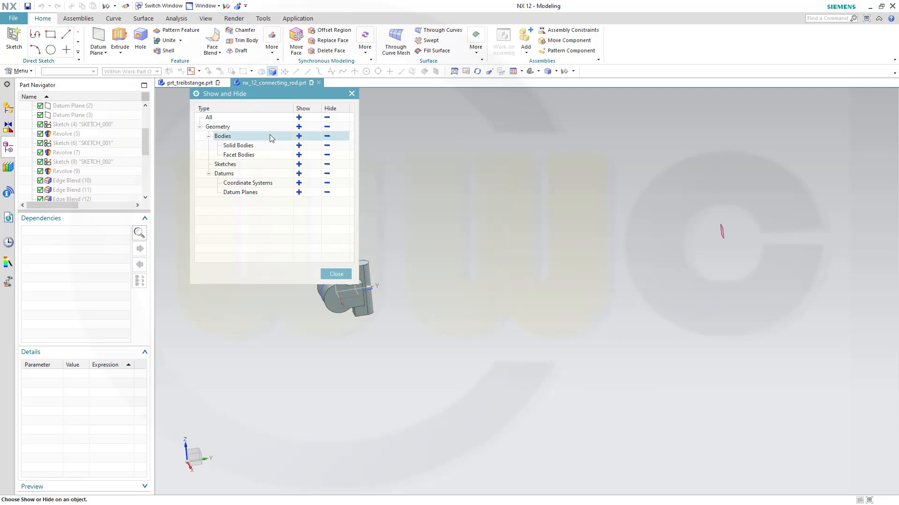
click(328, 164)
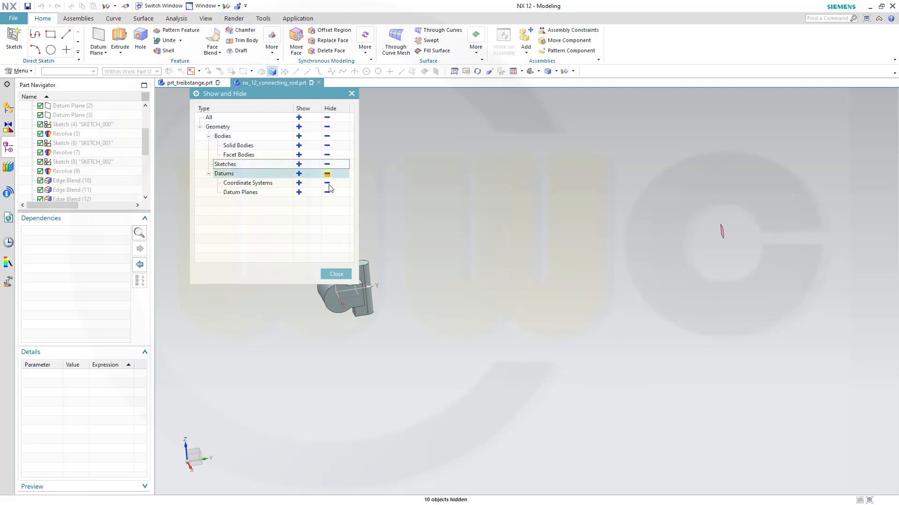
click(336, 274)
Step: Start a Pattern Geometry of the united body with a linear layout
middle_drag(383, 237, 364, 250)
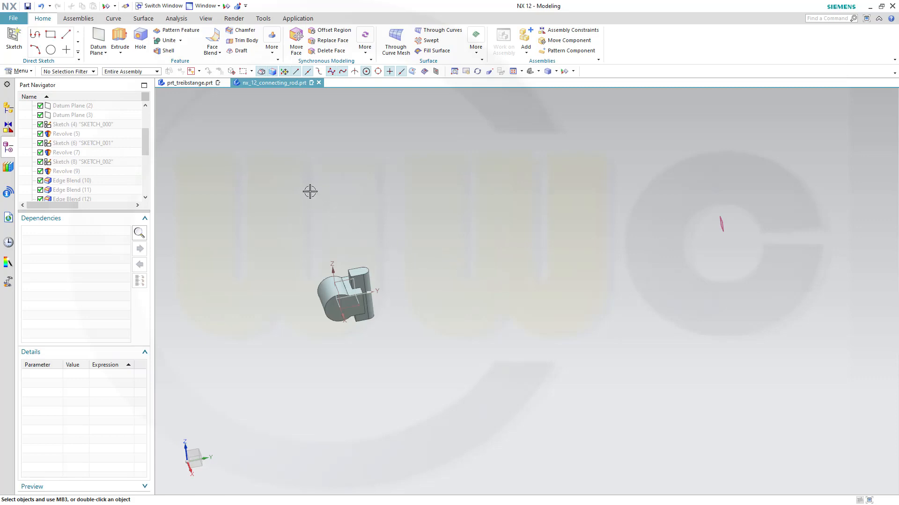
click(272, 55)
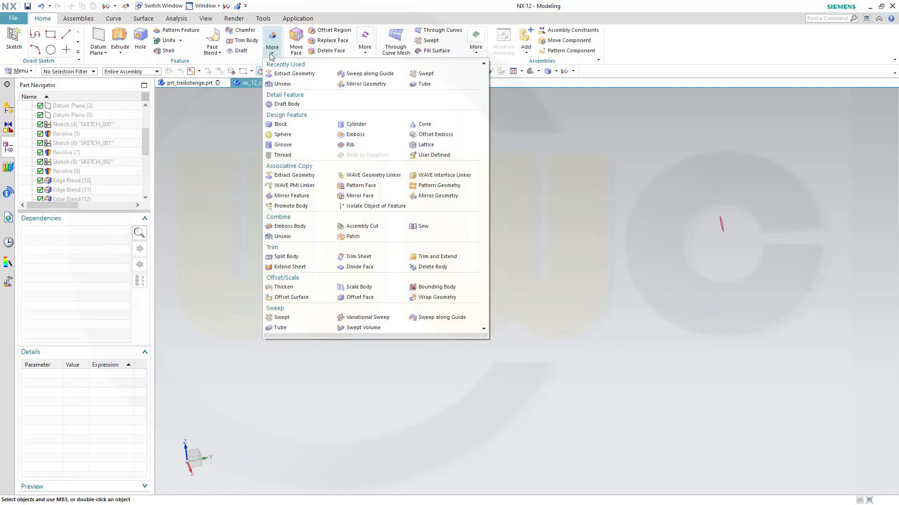
click(420, 189)
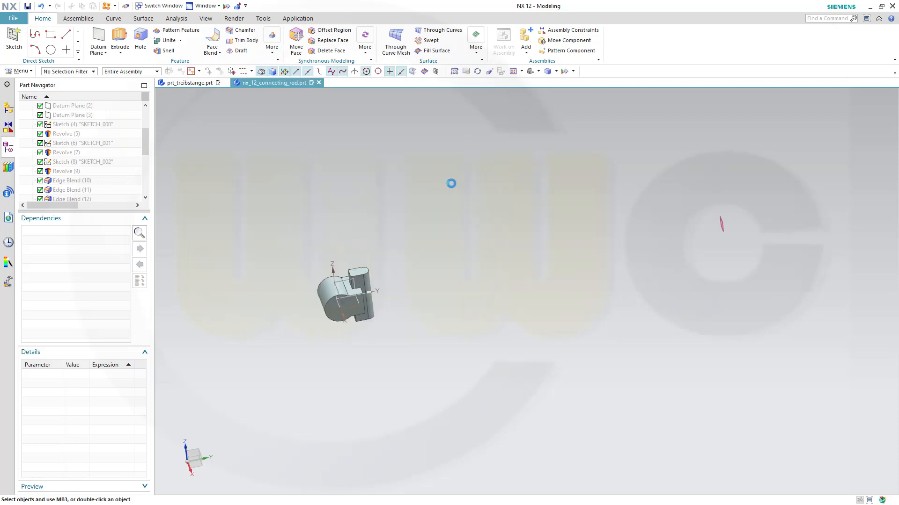
shift+middle_drag(409, 234, 487, 235)
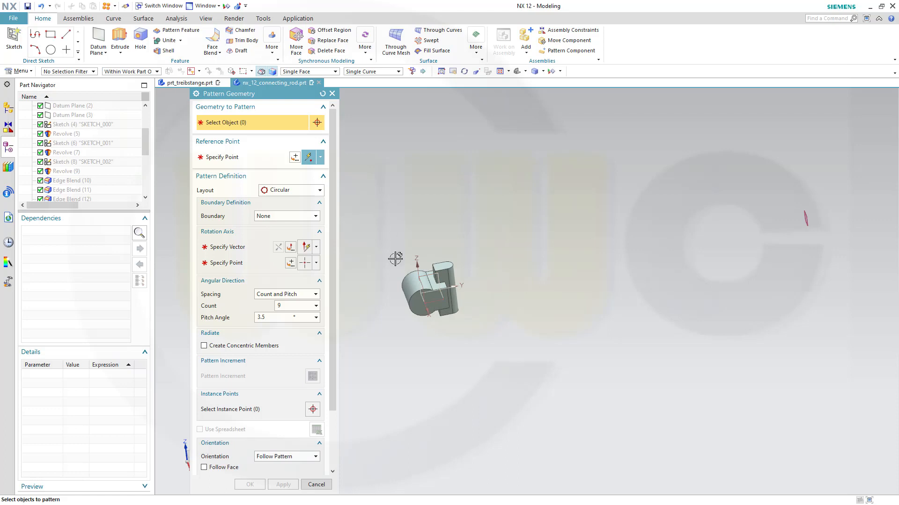
click(411, 288)
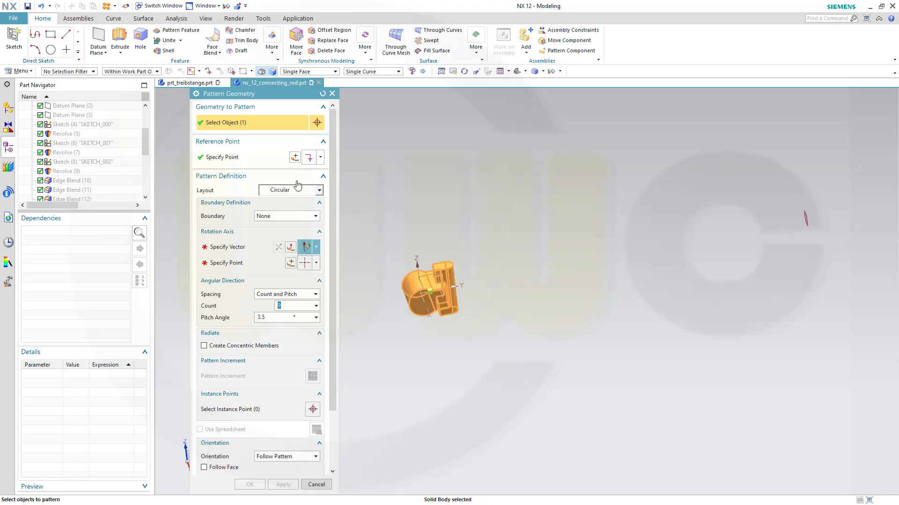
click(321, 193)
click(295, 198)
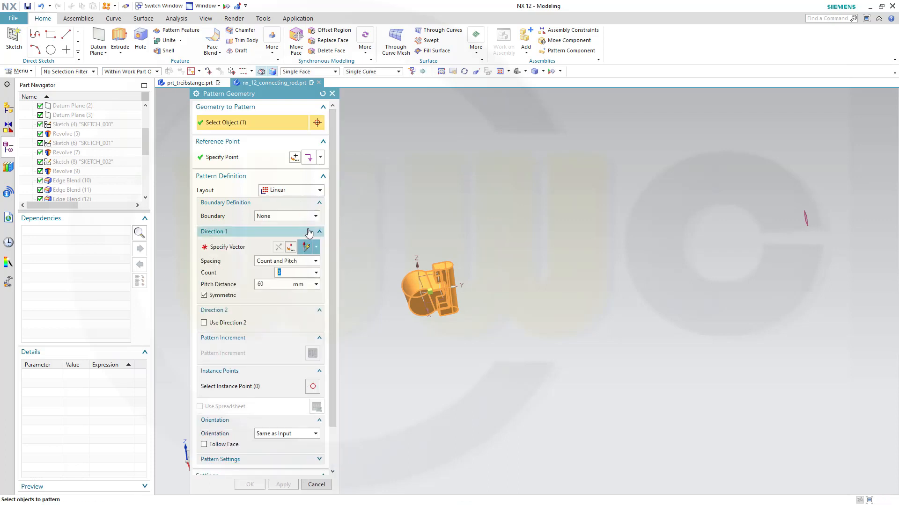
Step: Pattern the body along the Y axis with a count of 2 and a pitch distance of 805 mm
middle_drag(440, 209, 456, 217)
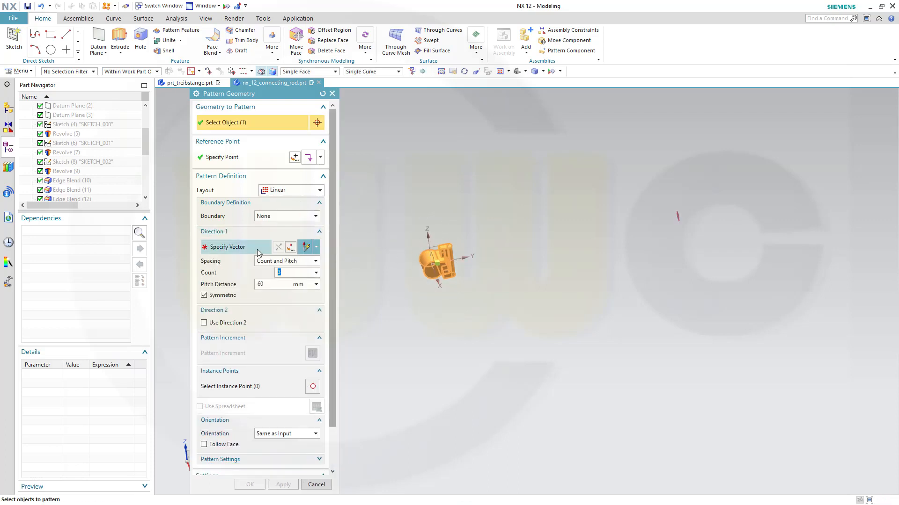
click(222, 247)
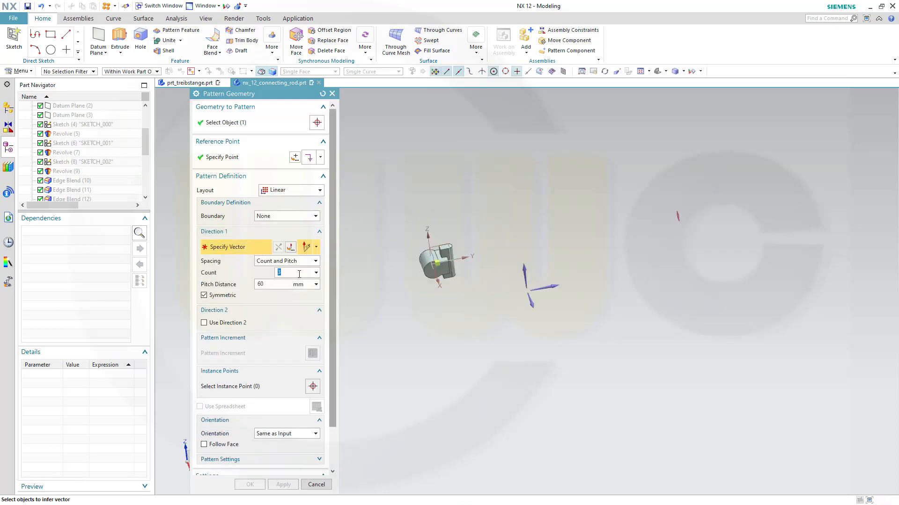
click(553, 289)
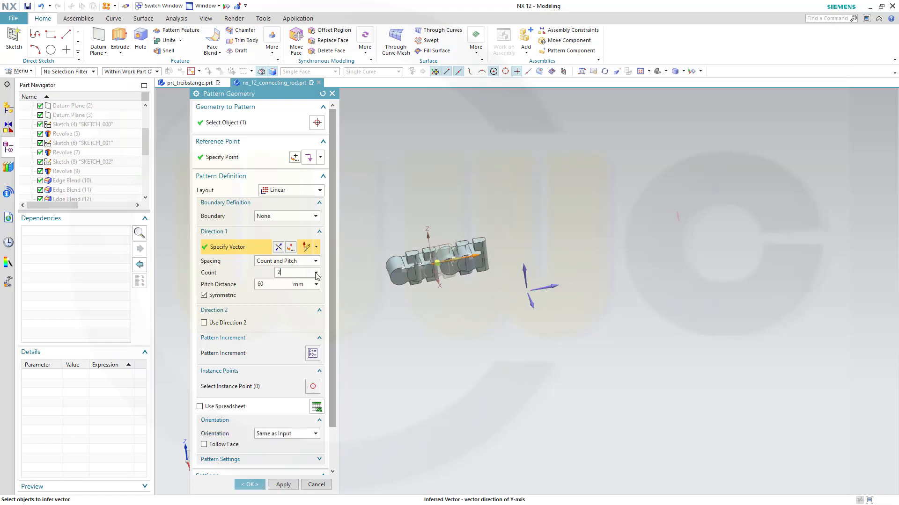
key(Tab)
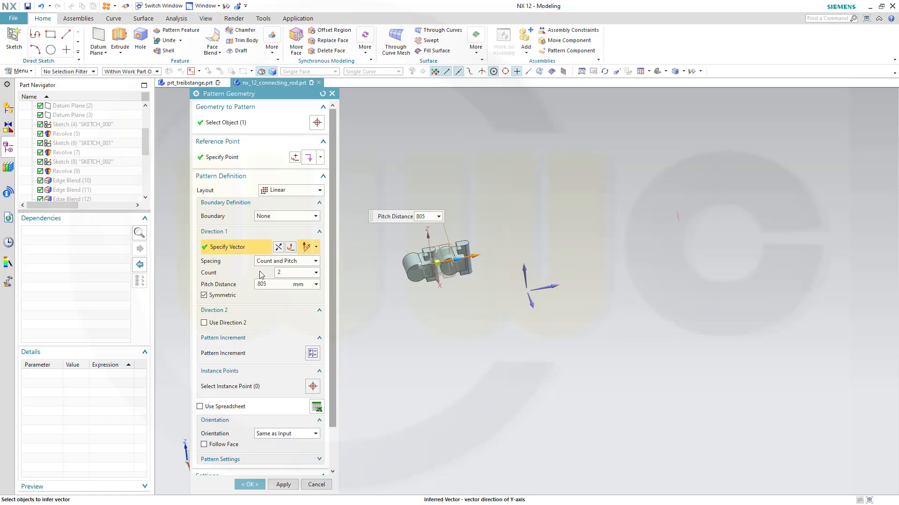
key(Tab)
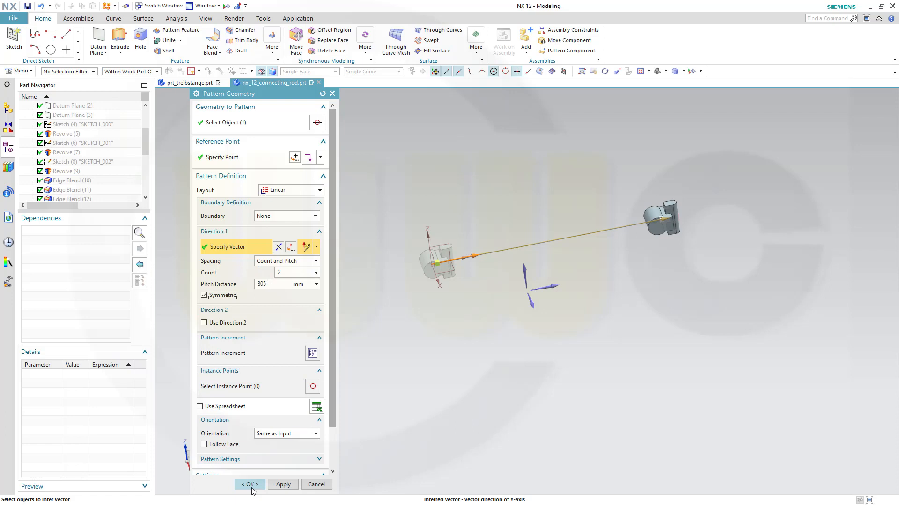
click(251, 487)
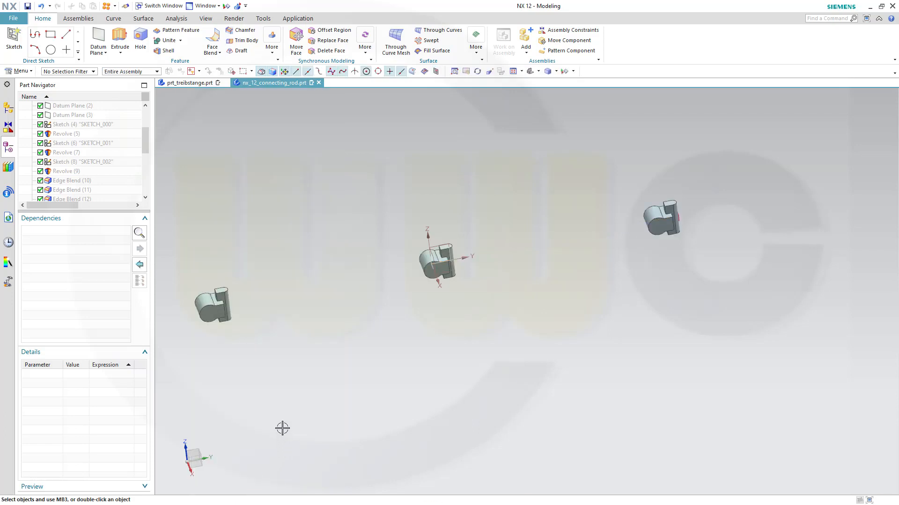
Step: Edit the linear geometry pattern to turn off its Symmetric option
drag(148, 145, 153, 193)
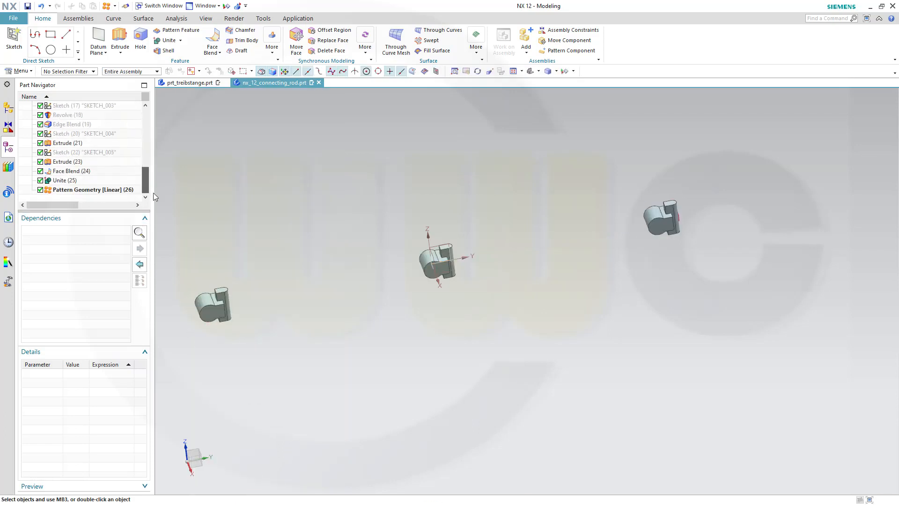
click(86, 192)
double_click(85, 191)
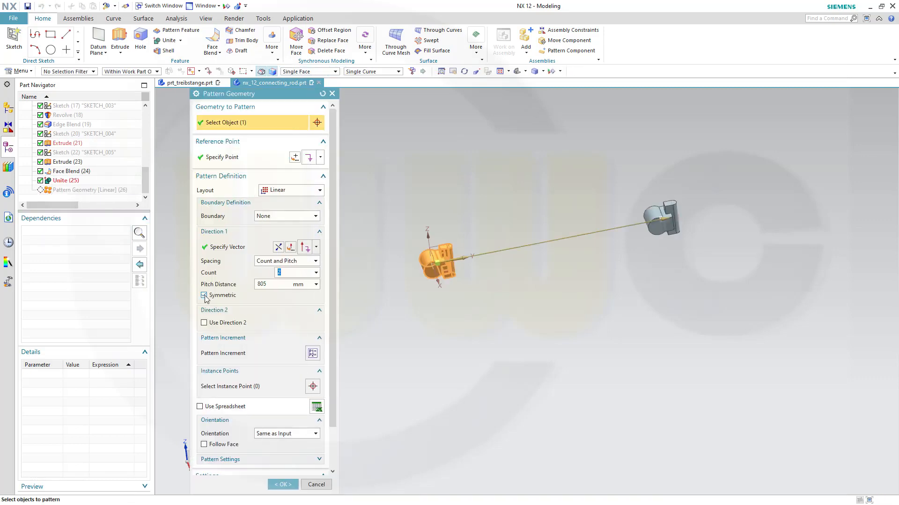
click(204, 296)
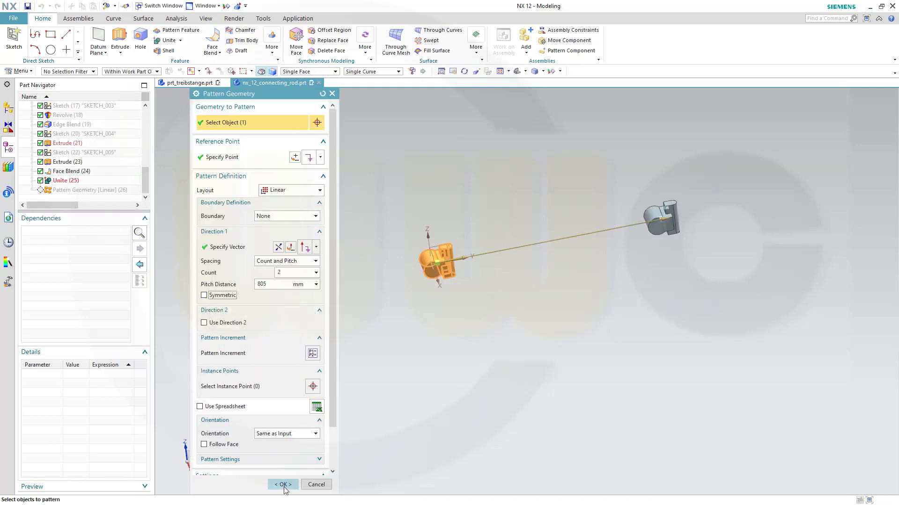
click(284, 486)
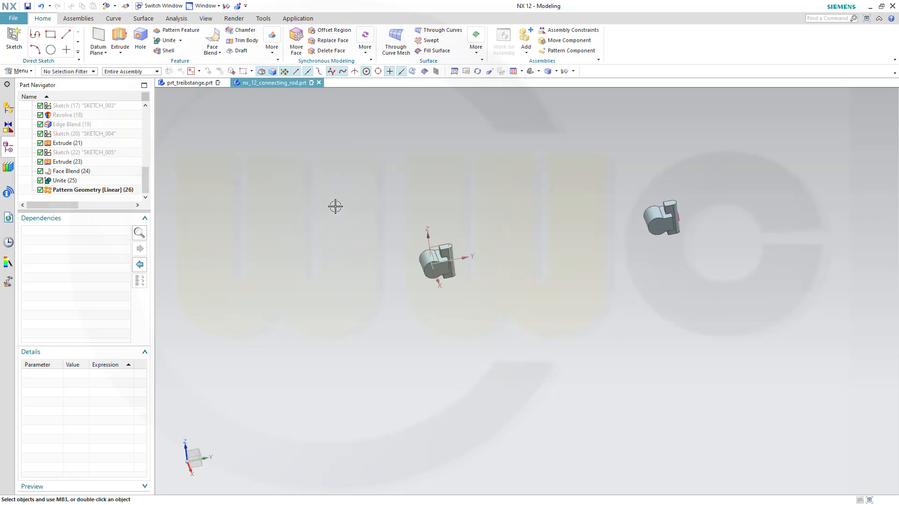
Step: Change the display color of the united body and its patterned copy to Strong Magenta
click(206, 19)
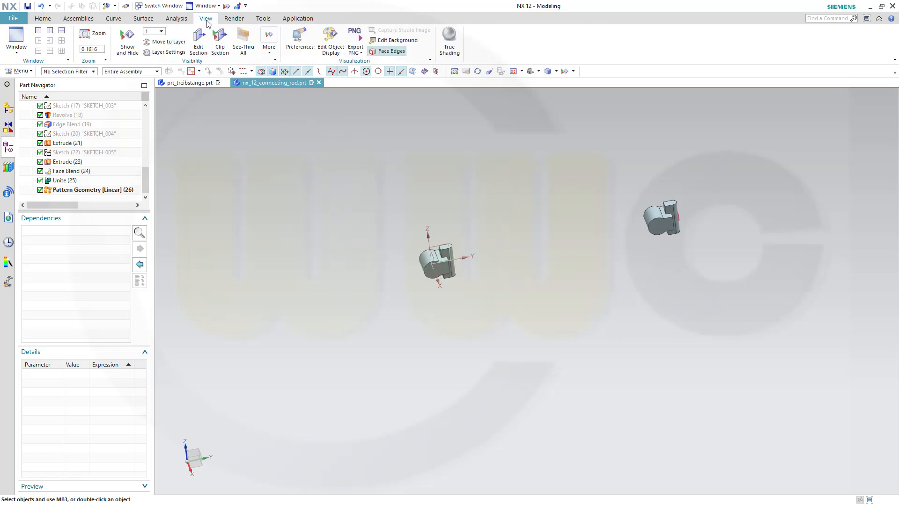
click(328, 44)
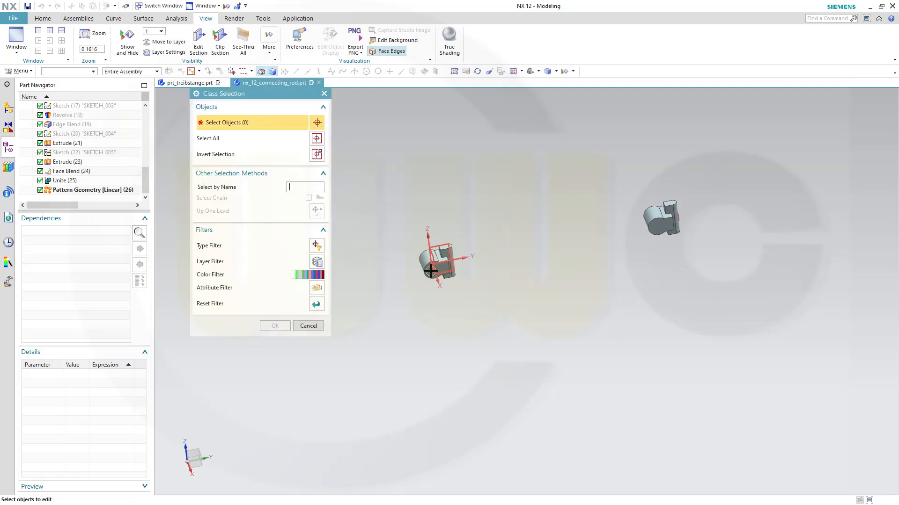
scroll(468, 266, up, 2)
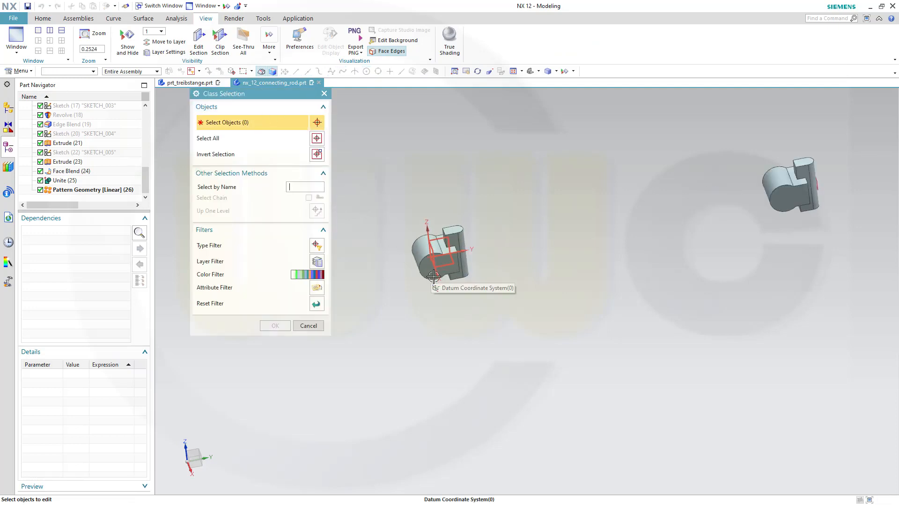
click(470, 266)
click(778, 195)
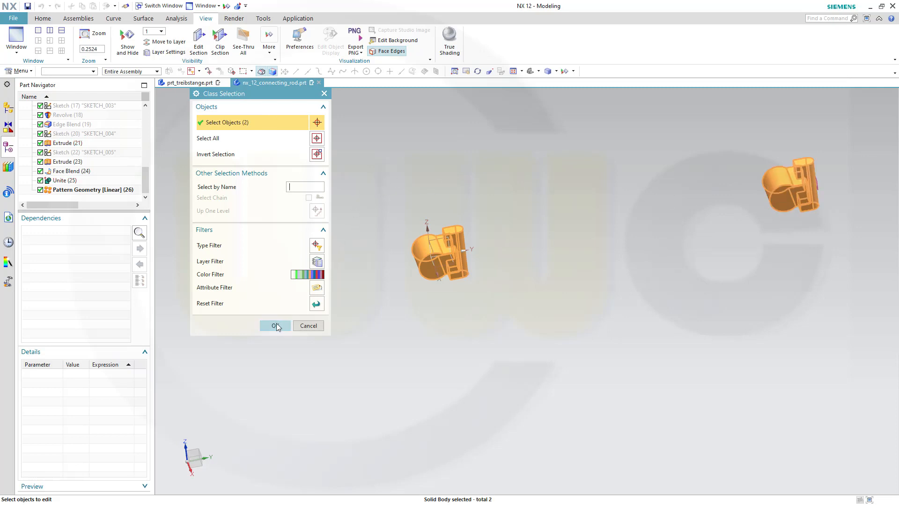
click(276, 326)
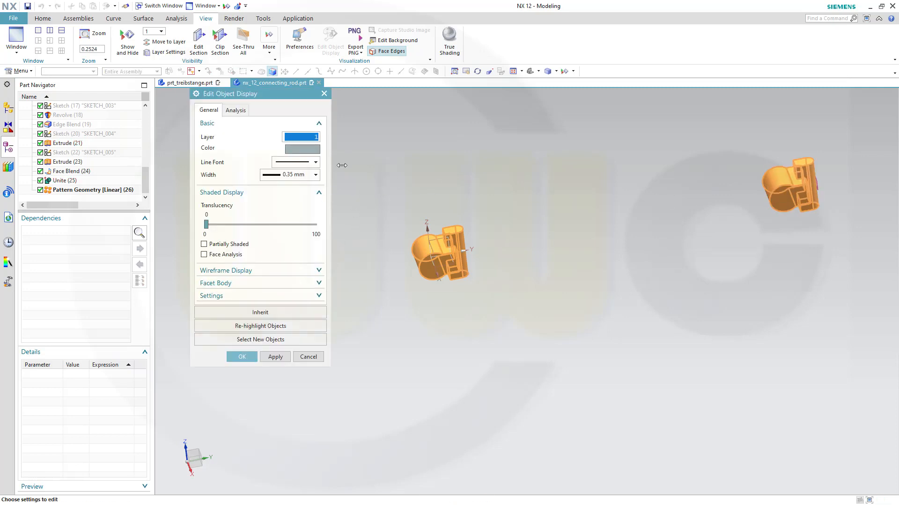
click(313, 150)
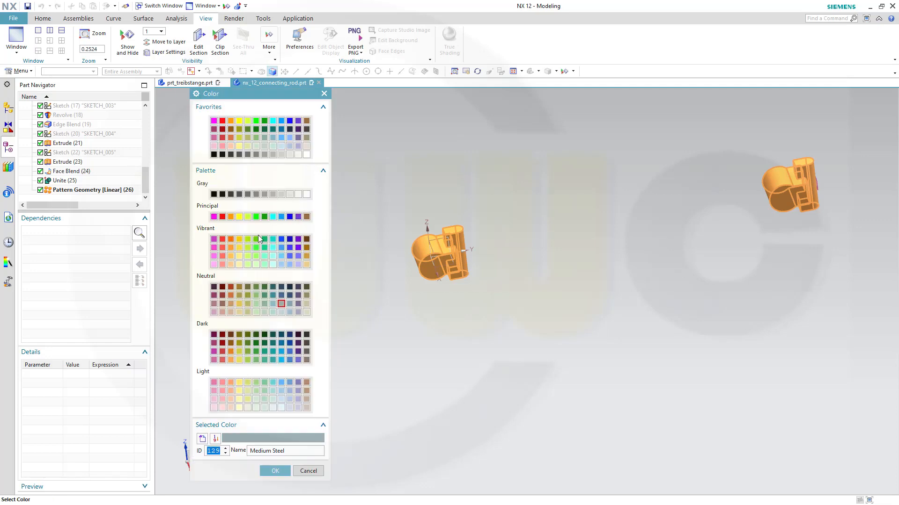
click(214, 248)
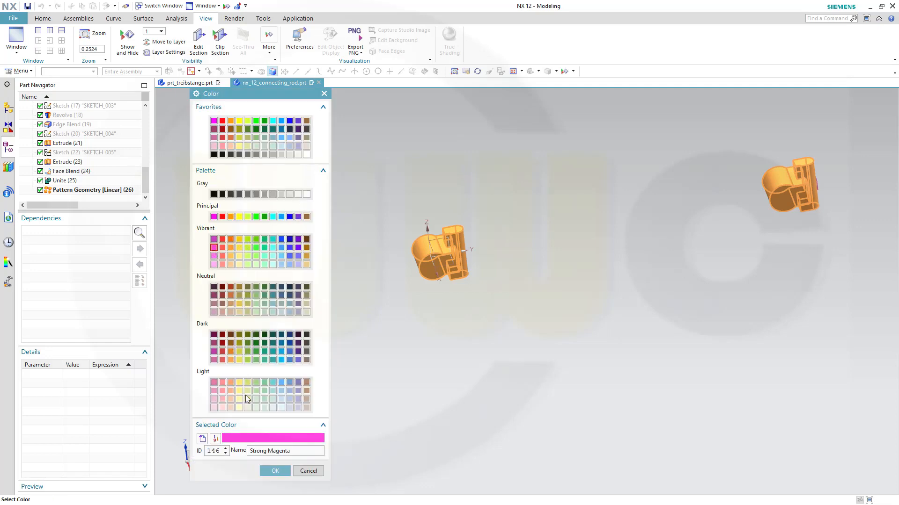
click(276, 471)
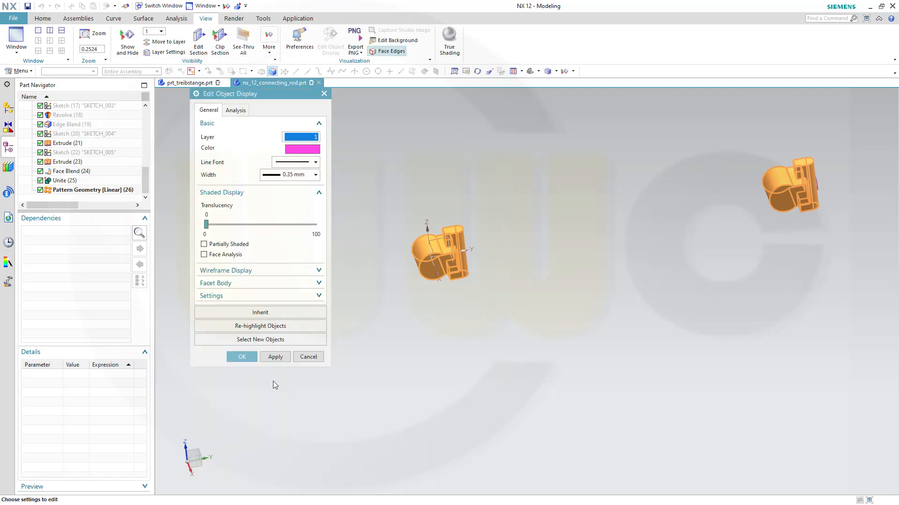
click(241, 358)
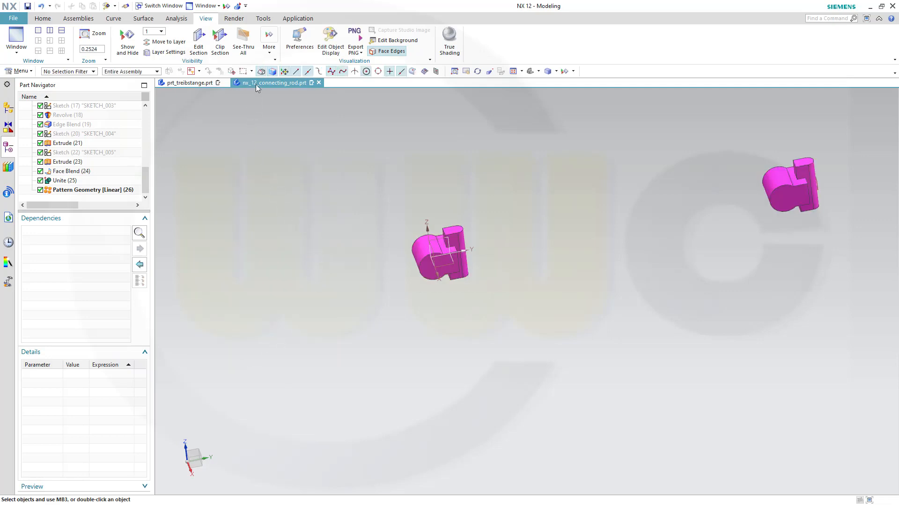
Step: Show all solid bodies in the part so the rod appears together with the two magenta bodies
click(227, 6)
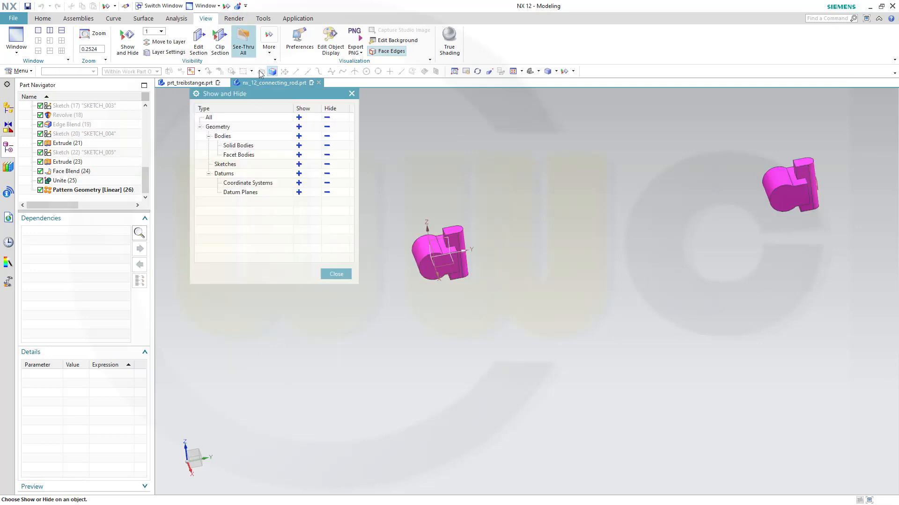
click(298, 146)
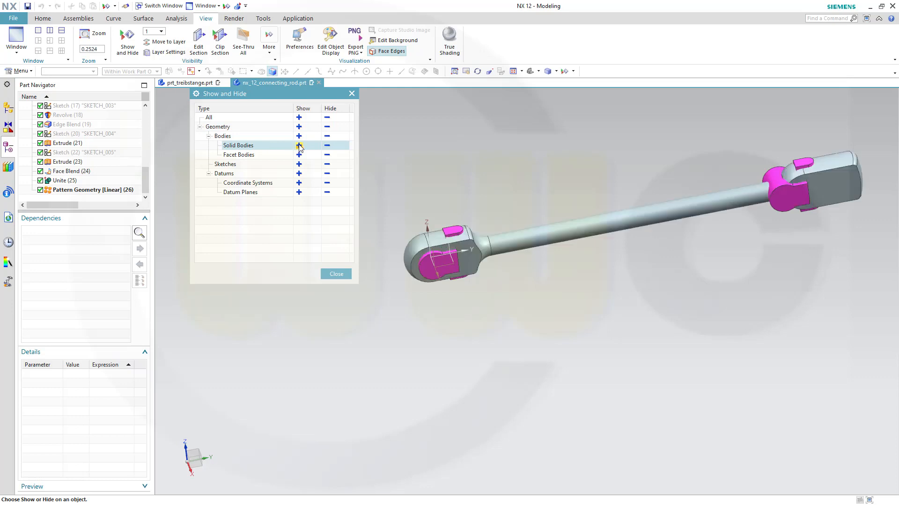
middle_click(493, 149)
scroll(548, 162, up, 1)
scroll(582, 166, down, 1)
shift+middle_drag(576, 196, 497, 200)
scroll(523, 195, down, 1)
scroll(426, 246, up, 1)
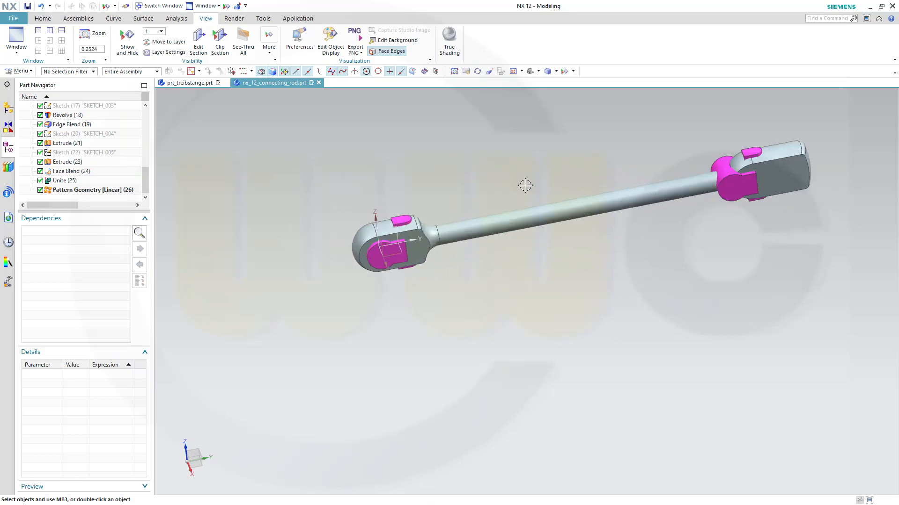
Step: Set the pitch distance of the linear geometry pattern to 750 mm
double_click(76, 191)
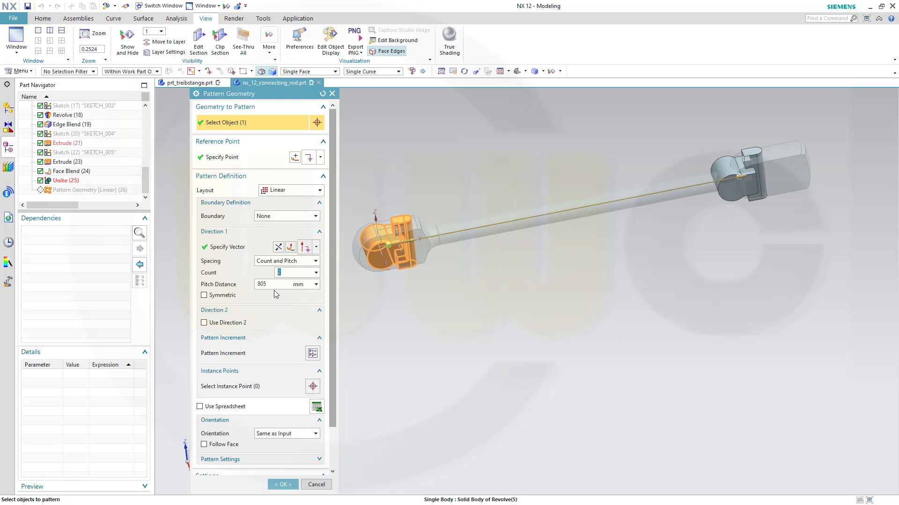
click(275, 285)
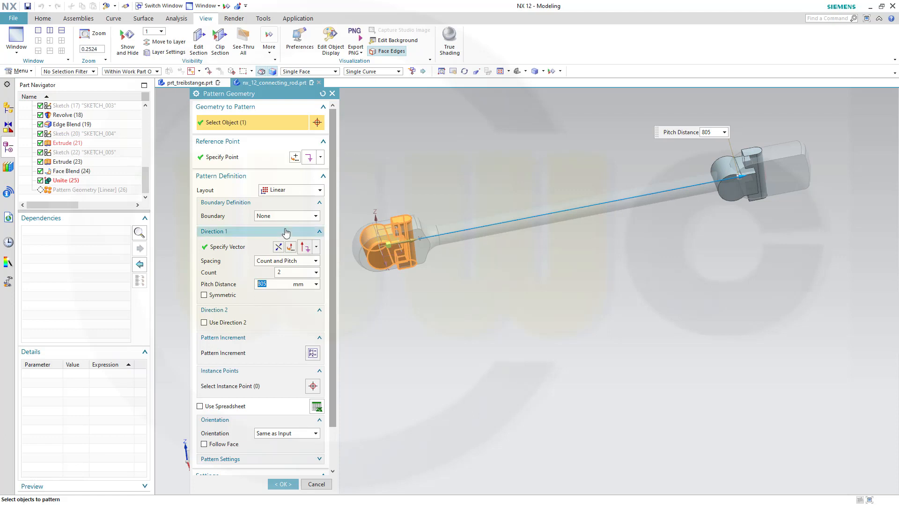
key(Return)
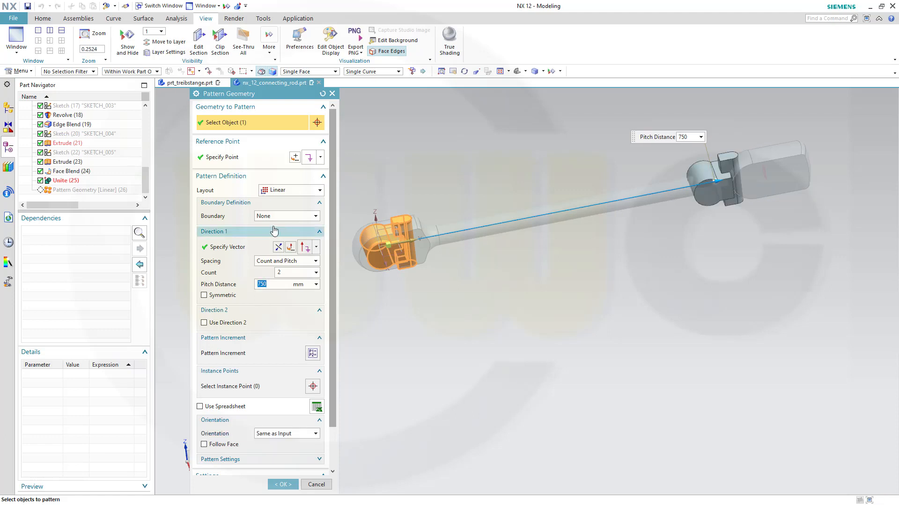
click(284, 485)
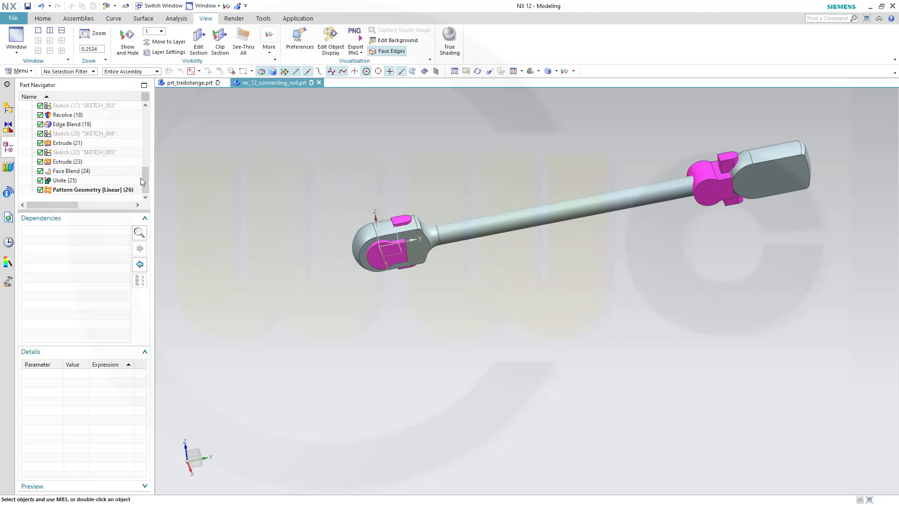
Step: Set the offset of Datum Plane (1) to 805 mm
drag(142, 179, 144, 114)
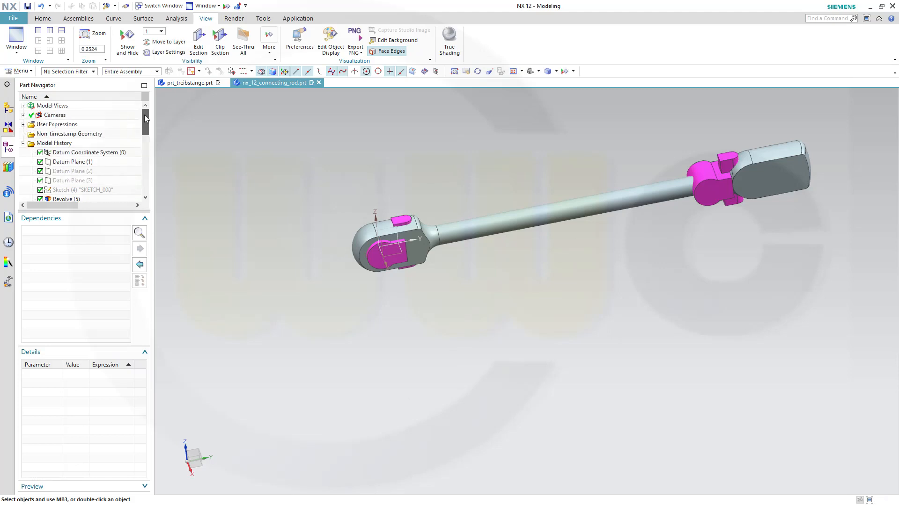
click(72, 162)
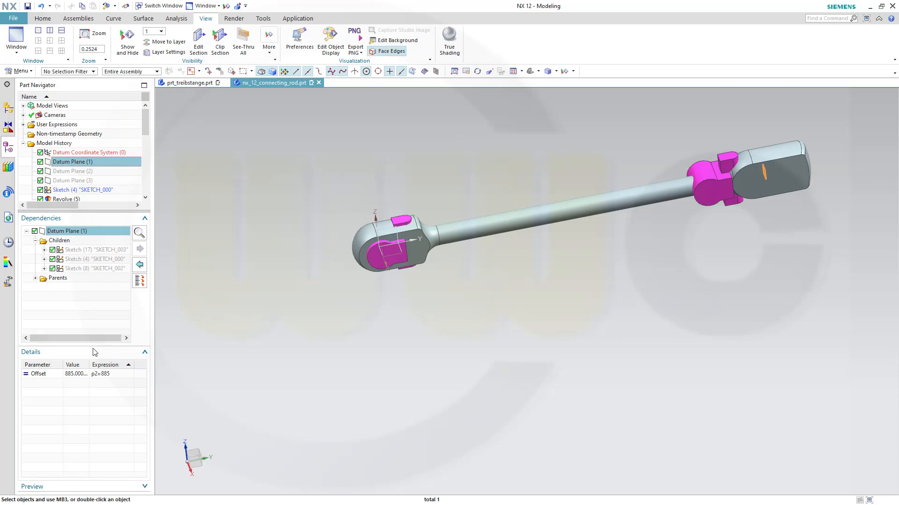
double_click(75, 374)
click(111, 374)
click(111, 373)
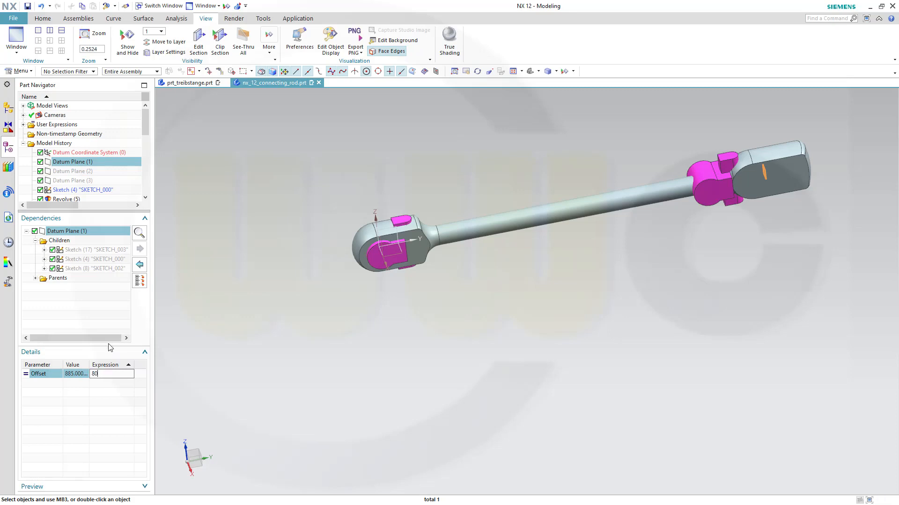
key(Return)
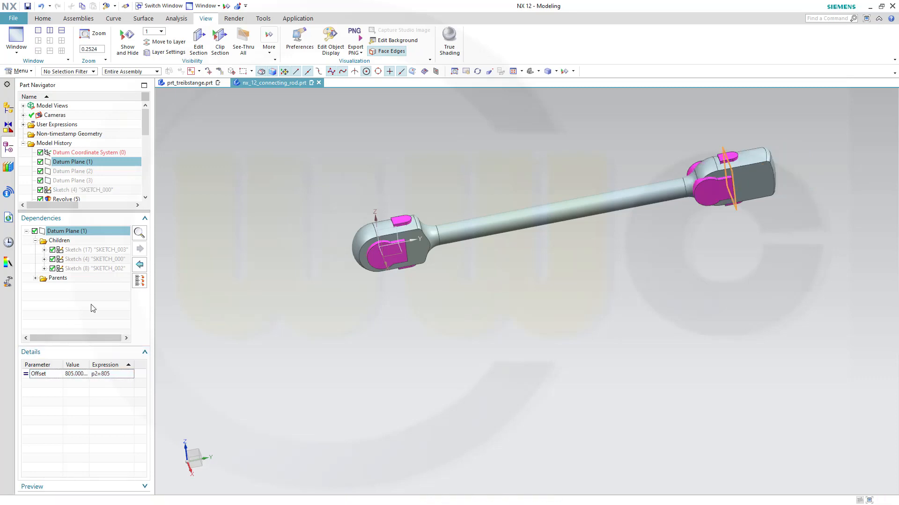
Step: Set the offset of Datum Plane (1) to 750 mm
double_click(67, 375)
click(116, 379)
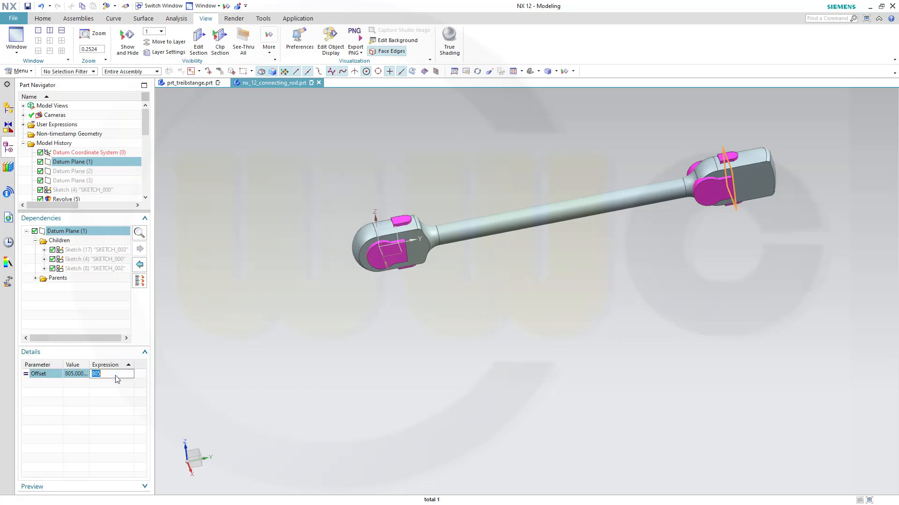
text(750)
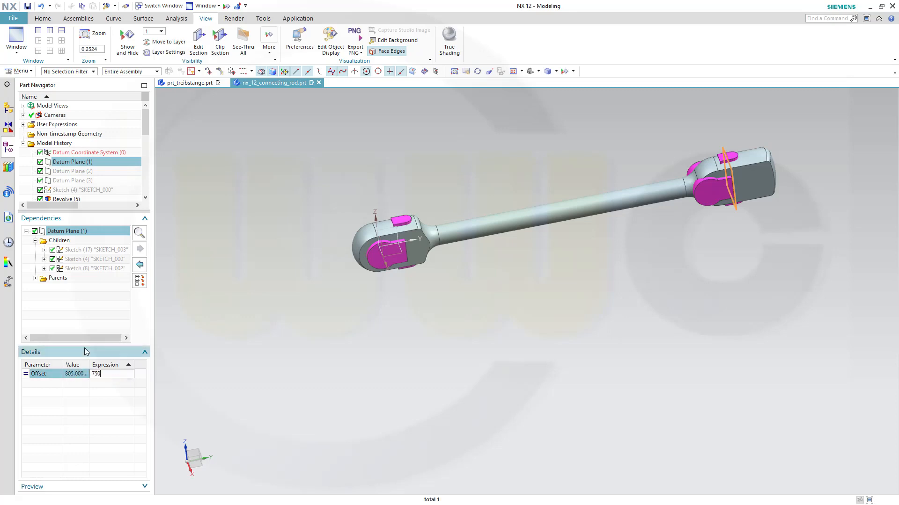
key(Return)
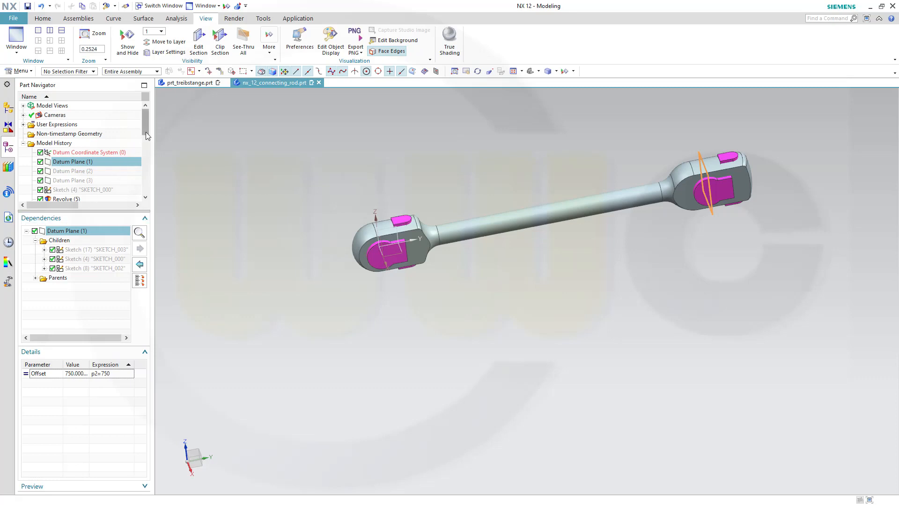
Step: Examine the feature history and the fit of the magenta bodies in both rod ends
drag(146, 135, 151, 206)
click(209, 193)
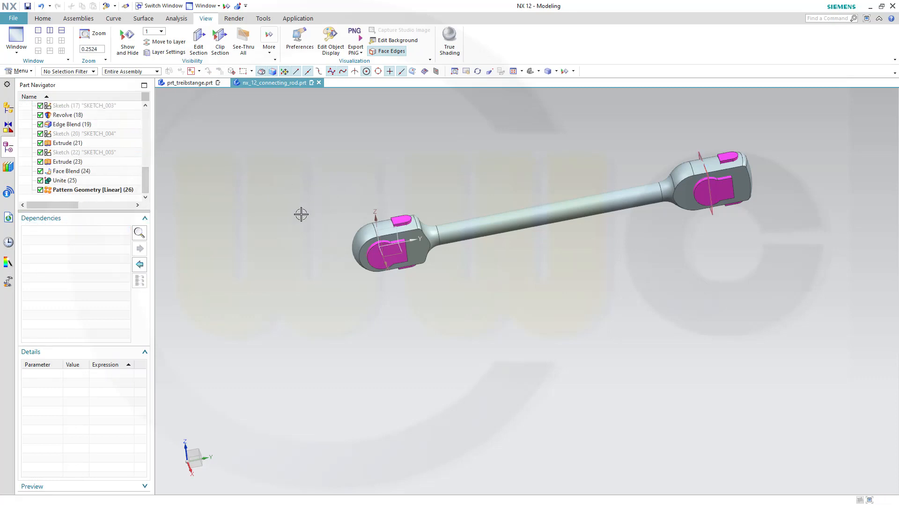
scroll(88, 123, up, 2)
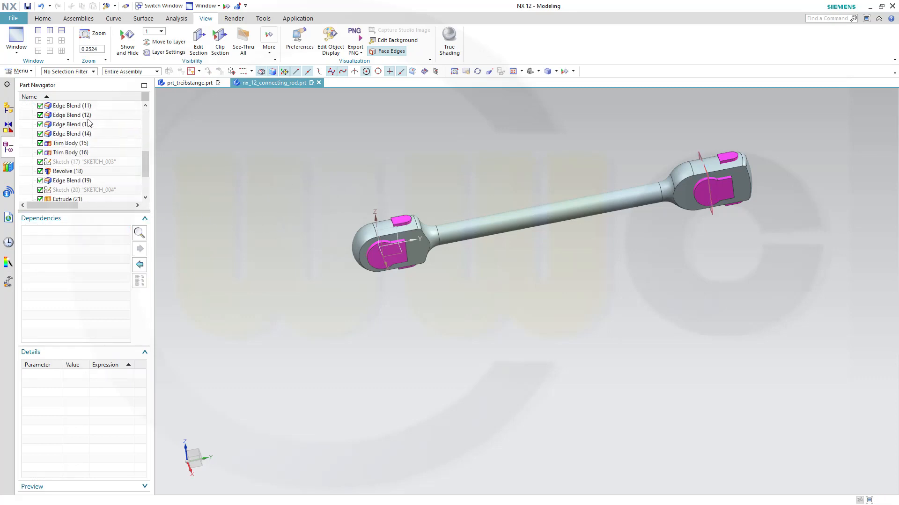
scroll(89, 123, up, 5)
scroll(81, 146, down, 4)
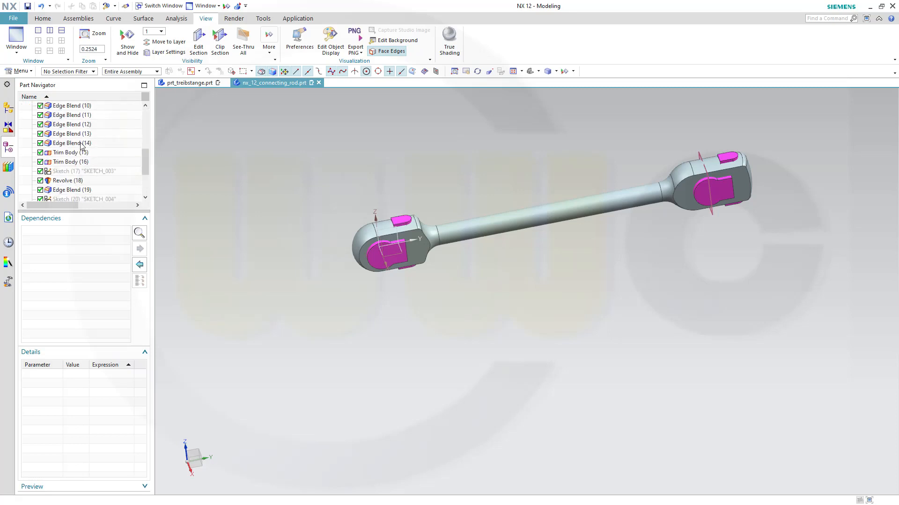
scroll(80, 146, down, 2)
middle_drag(299, 176, 307, 140)
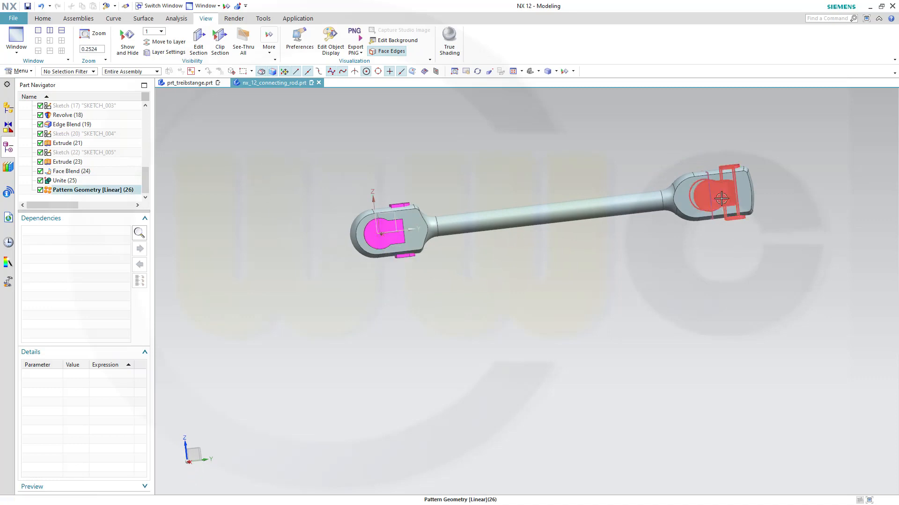
middle_drag(455, 165, 457, 205)
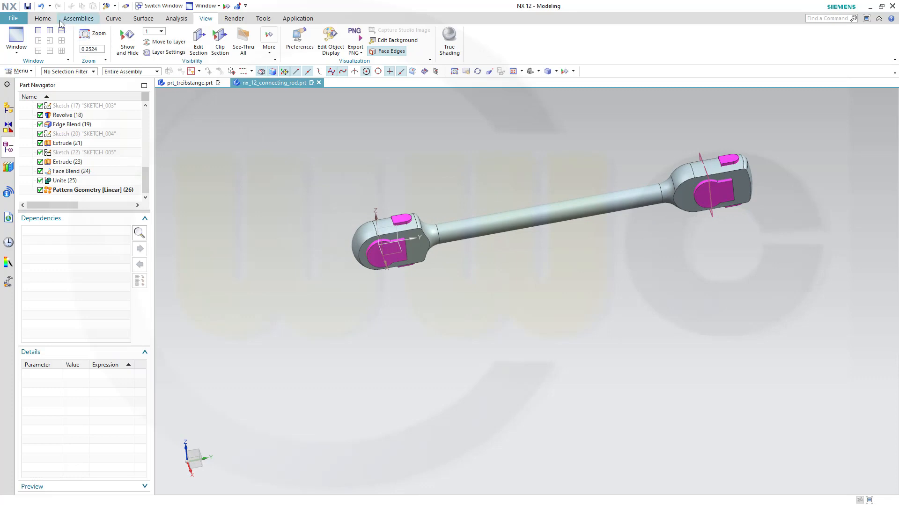
Step: Subtract the two magenta bodies from the connecting rod body, keeping neither target nor tools
click(42, 19)
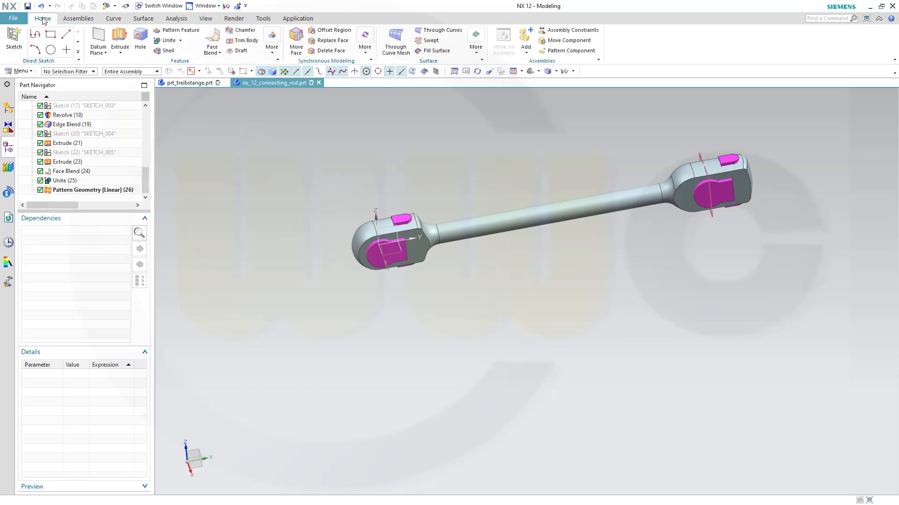
click(181, 41)
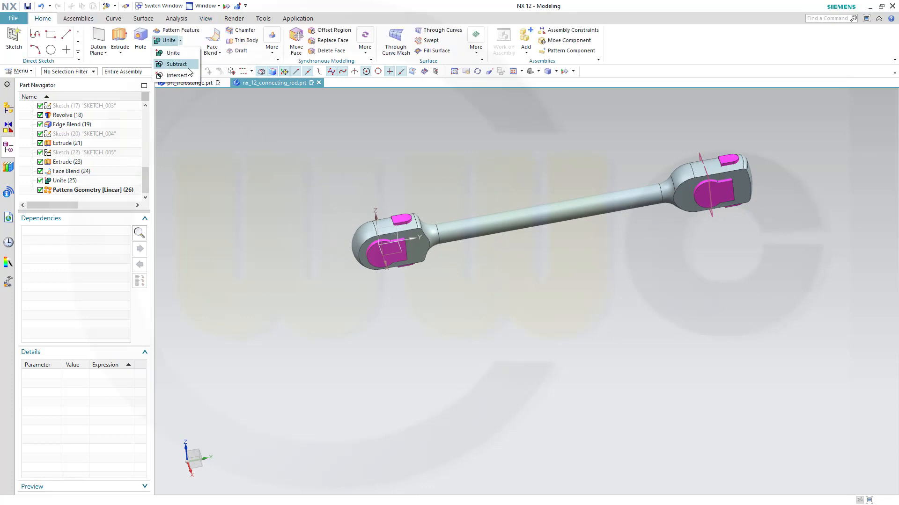
click(177, 64)
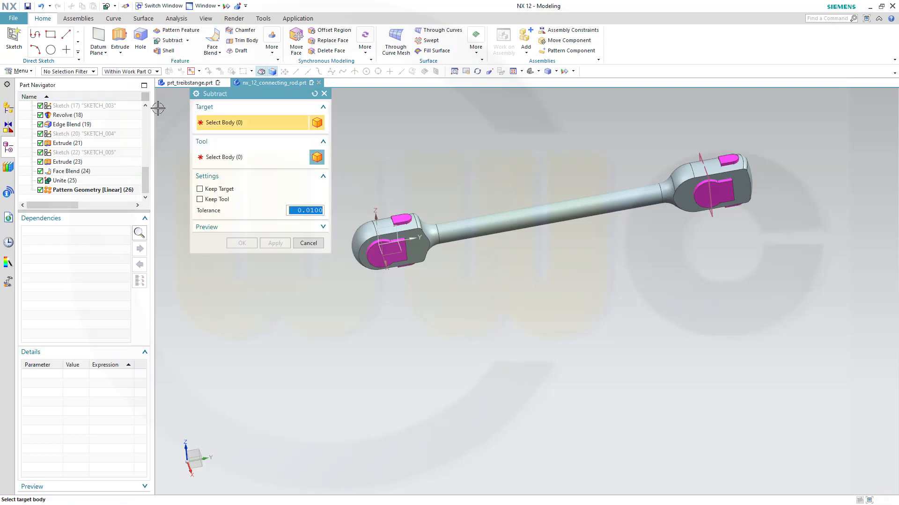
click(487, 220)
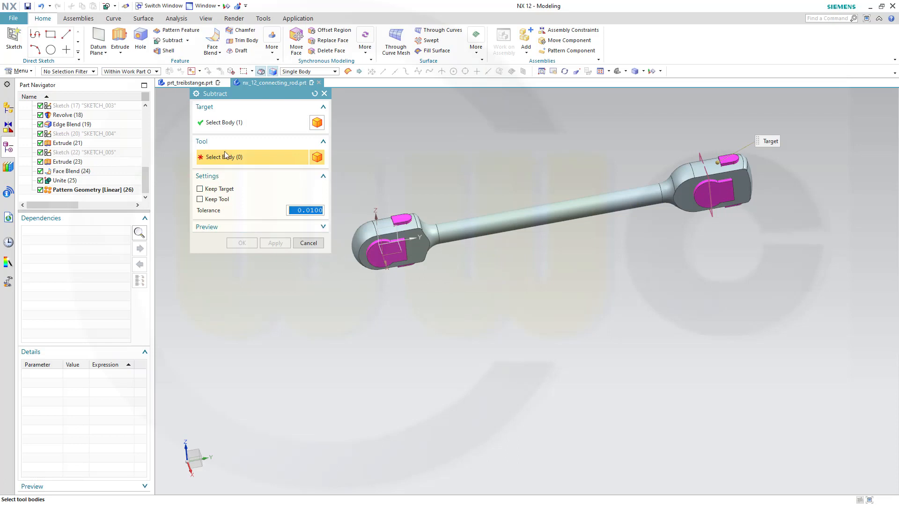
click(394, 255)
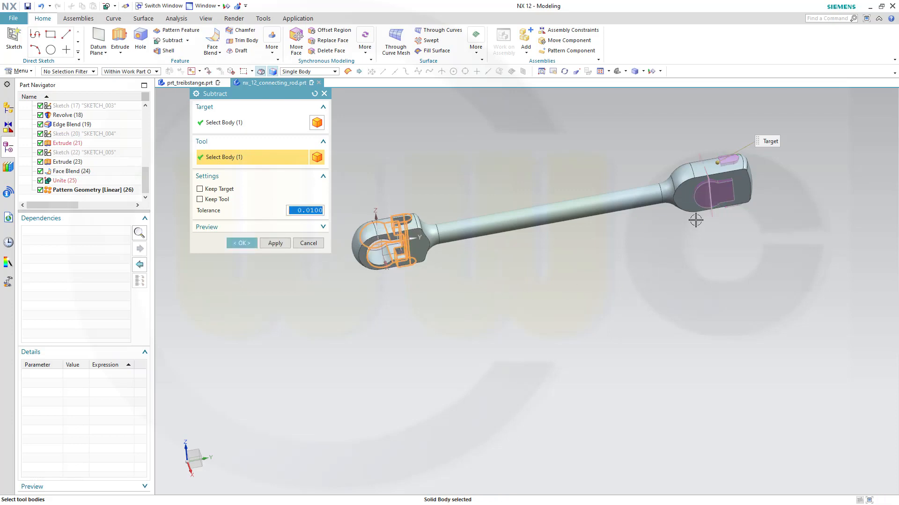
click(719, 190)
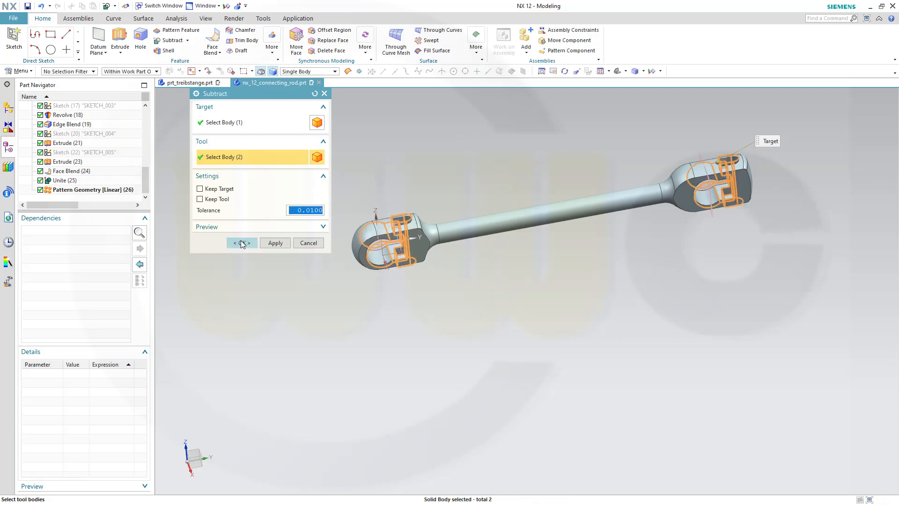
click(242, 244)
middle_drag(505, 287, 526, 310)
scroll(544, 242, up, 1)
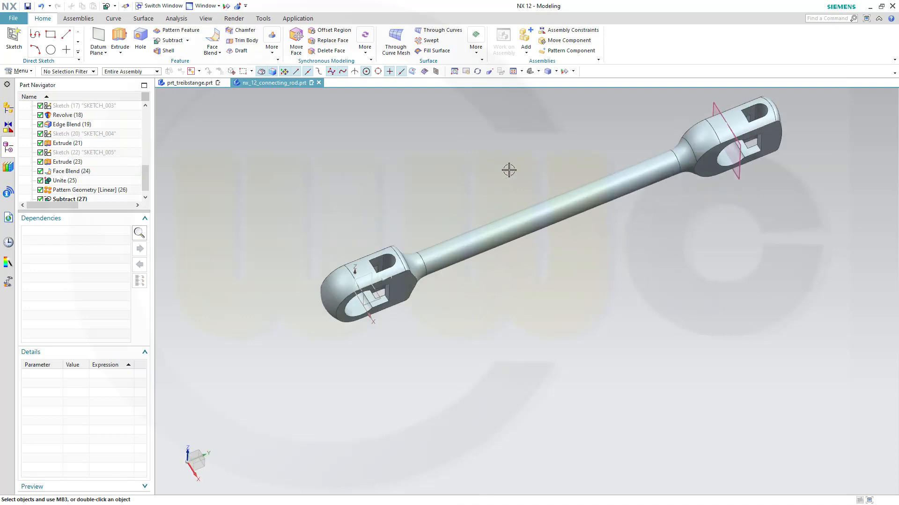
Step: Examine the cutouts in both rod ends and compare them with the finished reference part prt_treibstange.prt
scroll(509, 171, up, 1)
scroll(508, 173, down, 2)
middle_drag(501, 190, 498, 221)
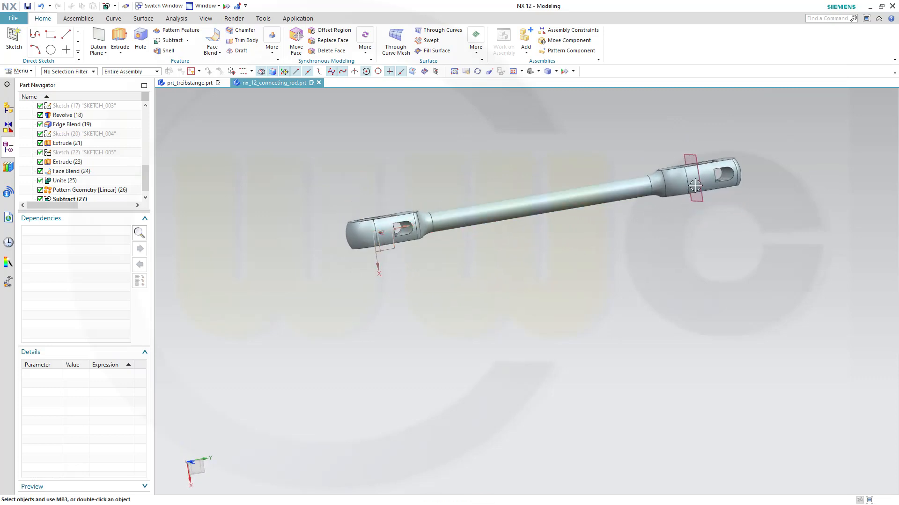
middle_drag(489, 173, 465, 219)
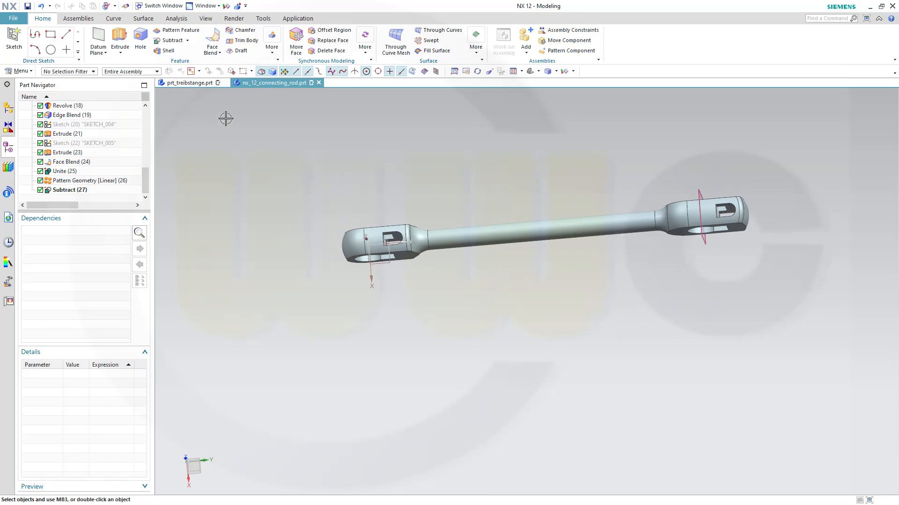
click(184, 83)
scroll(557, 221, down, 5)
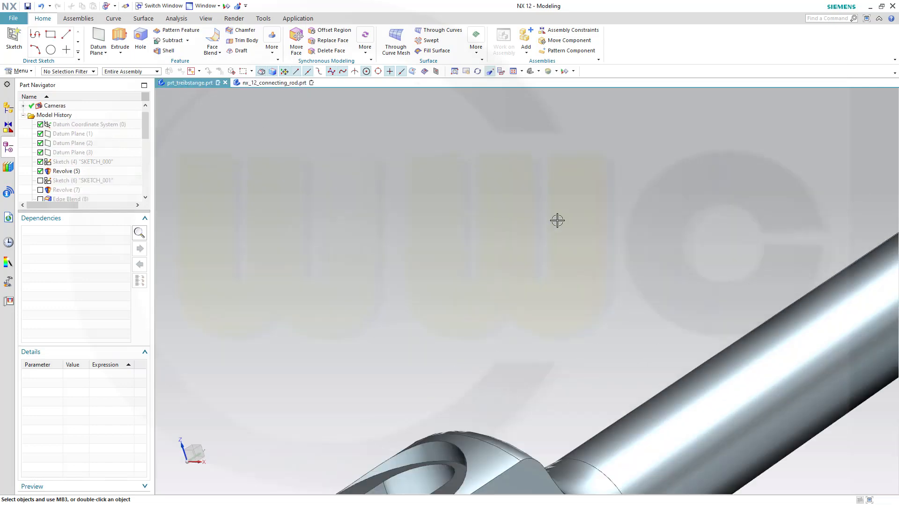
middle_drag(782, 223, 550, 253)
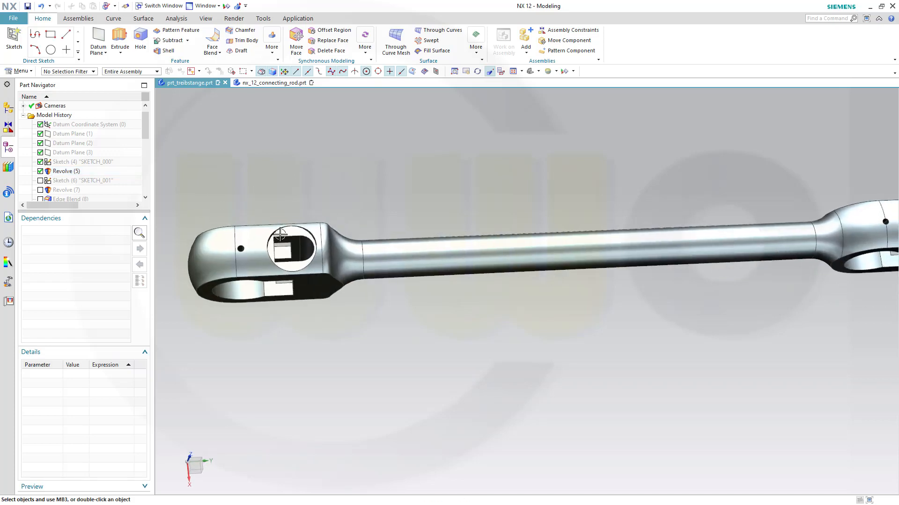
middle_drag(438, 308, 297, 186)
middle_drag(356, 198, 627, 271)
key(ctrl+f)
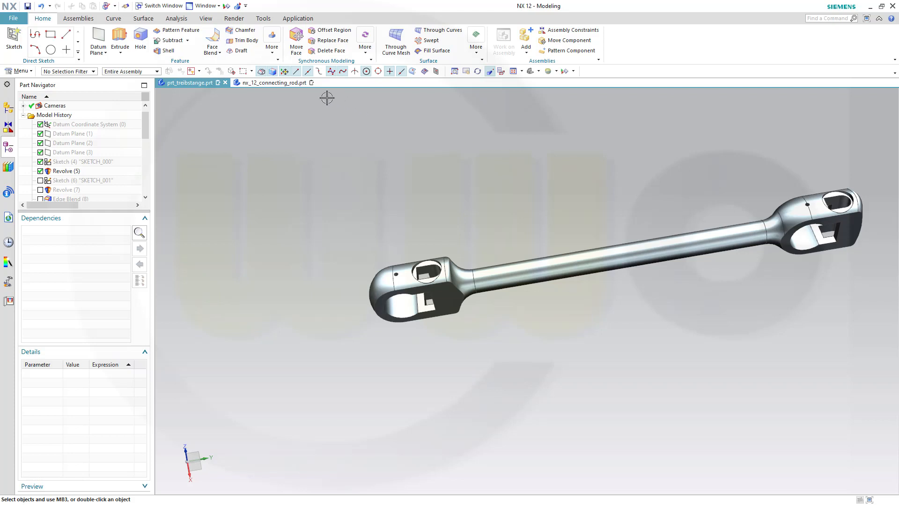
Step: Return to nx_12_connecting_rod.prt and make Face Blend (24) the current feature
click(269, 83)
middle_drag(533, 162, 584, 148)
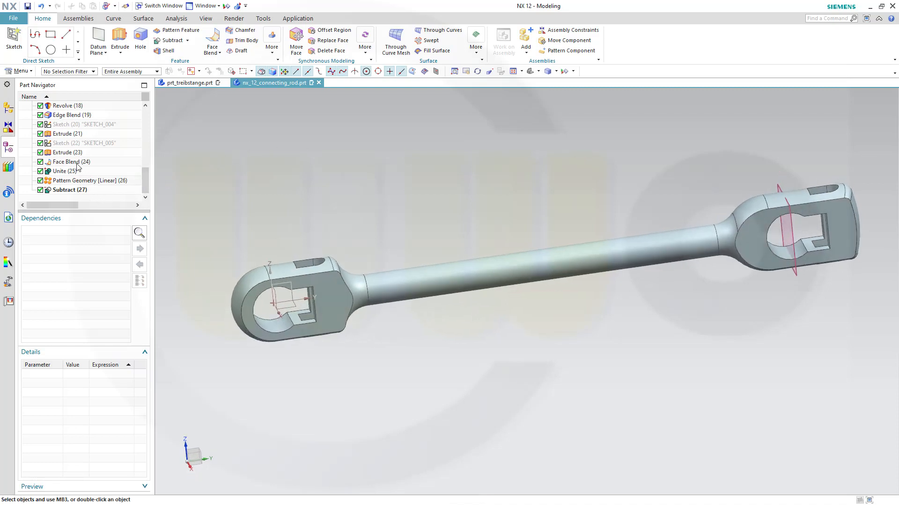
click(75, 162)
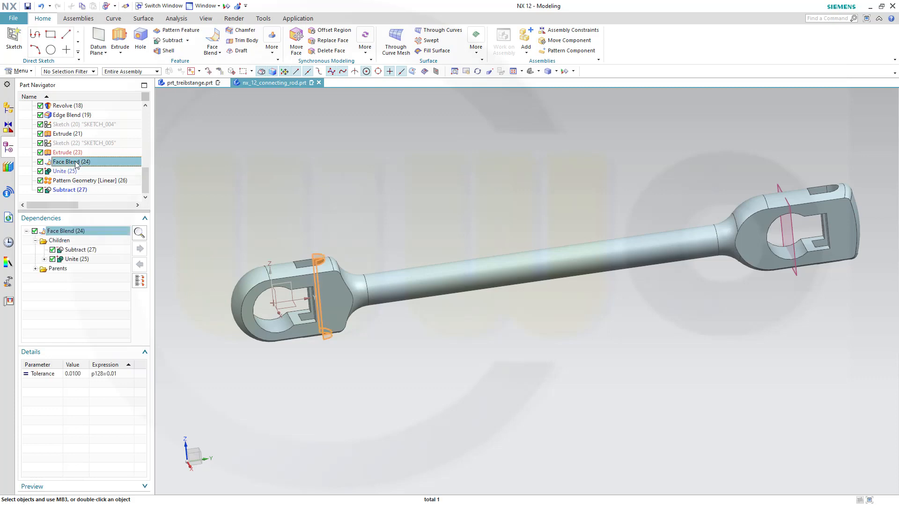
right_click(76, 164)
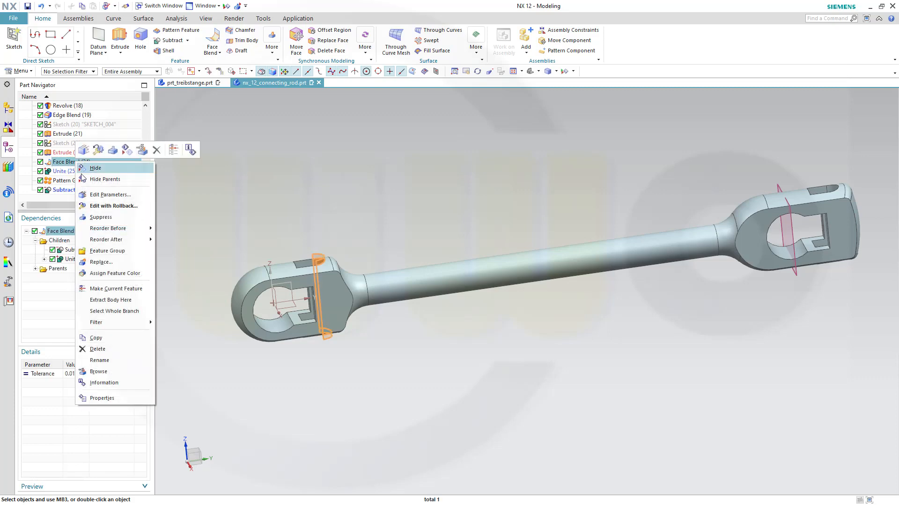
click(117, 289)
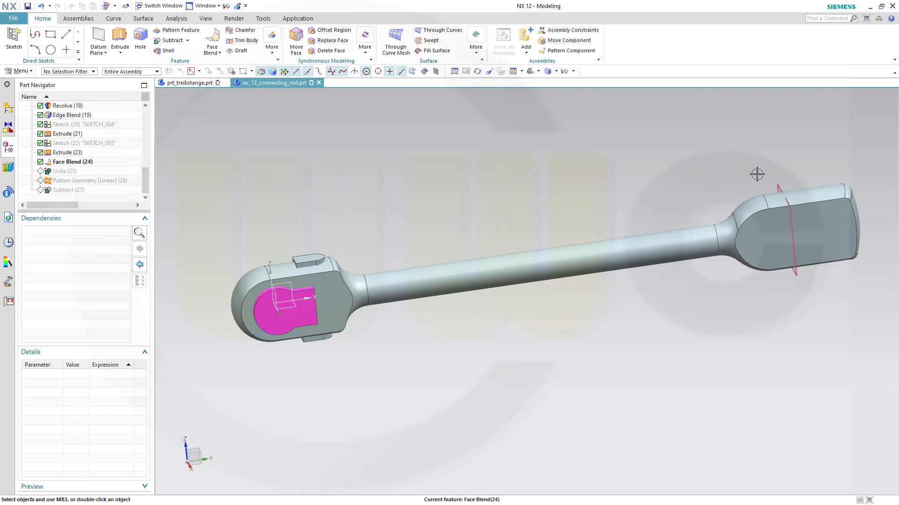
Step: Hide the connecting rod body so only the cutout tool bodies and datums are shown
right_click(487, 268)
click(517, 294)
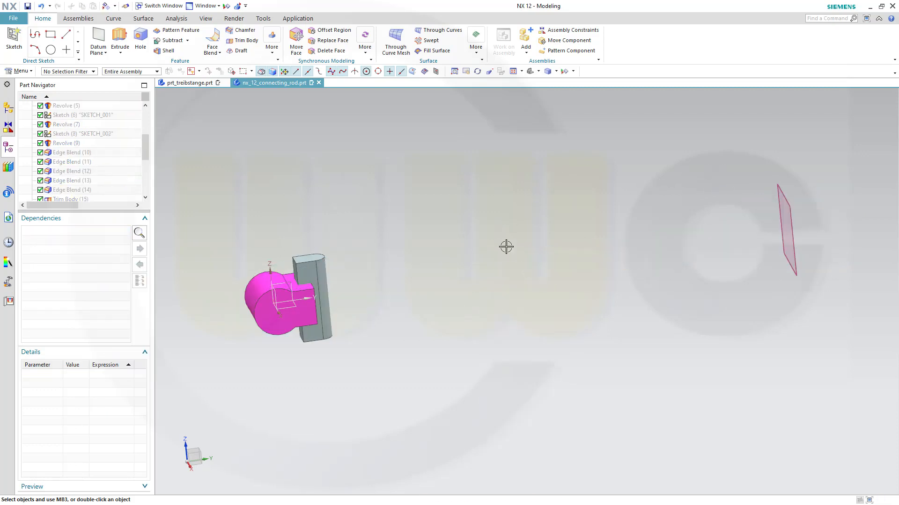
middle_drag(499, 238, 501, 251)
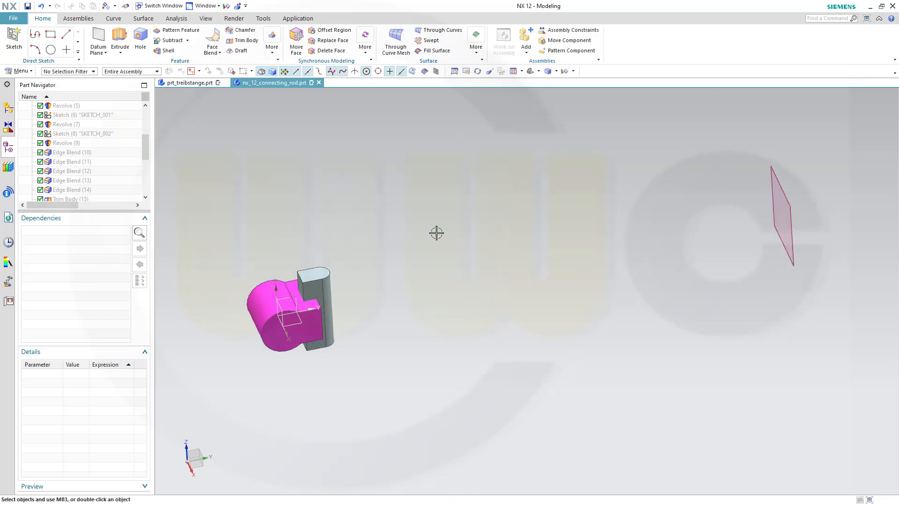
Step: Make Pattern Geometry [Linear] (26) the current feature in the model history
drag(146, 158, 147, 191)
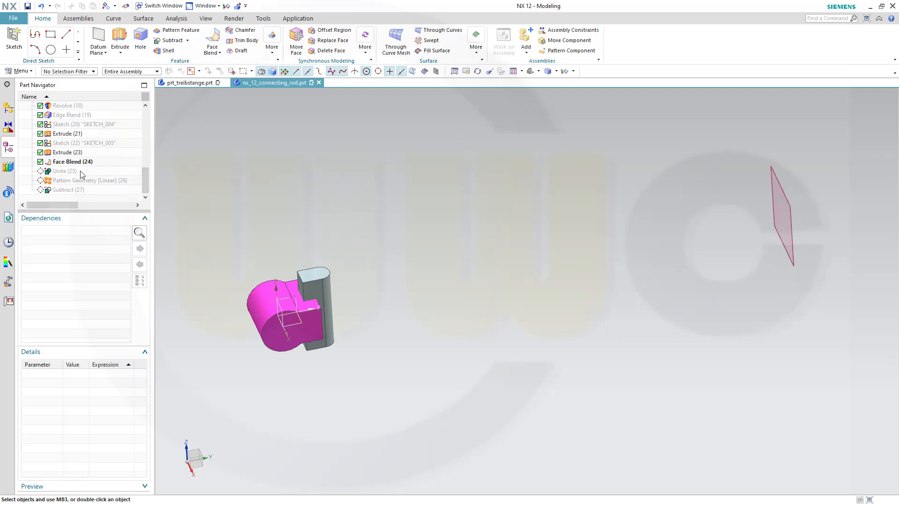
click(70, 182)
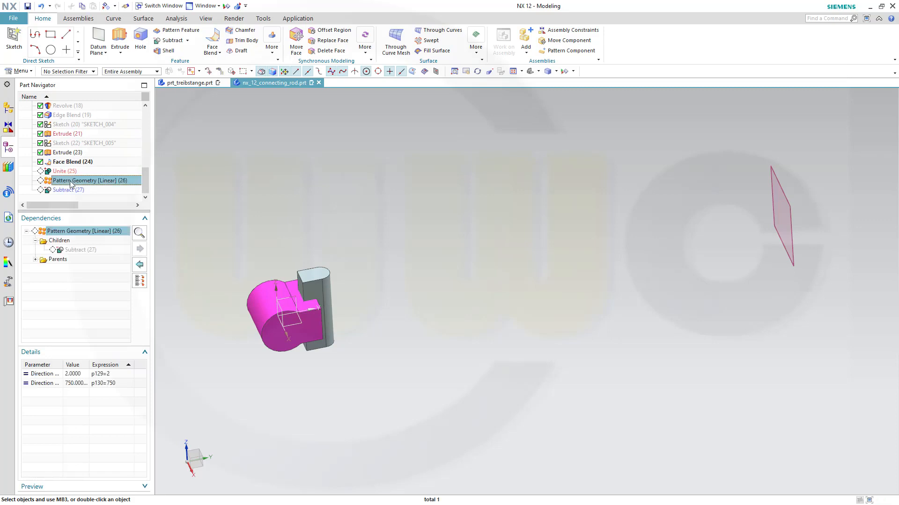
right_click(71, 183)
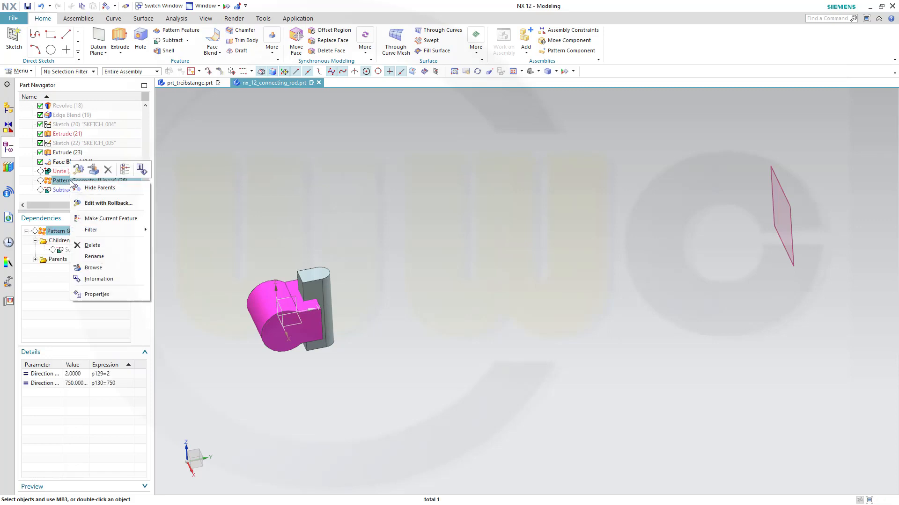
click(105, 219)
mouse_move(428, 202)
middle_down()
mouse_move(437, 219)
mouse_move(429, 166)
mouse_move(441, 184)
mouse_move(427, 195)
middle_up()
scroll(359, 237, up, 2)
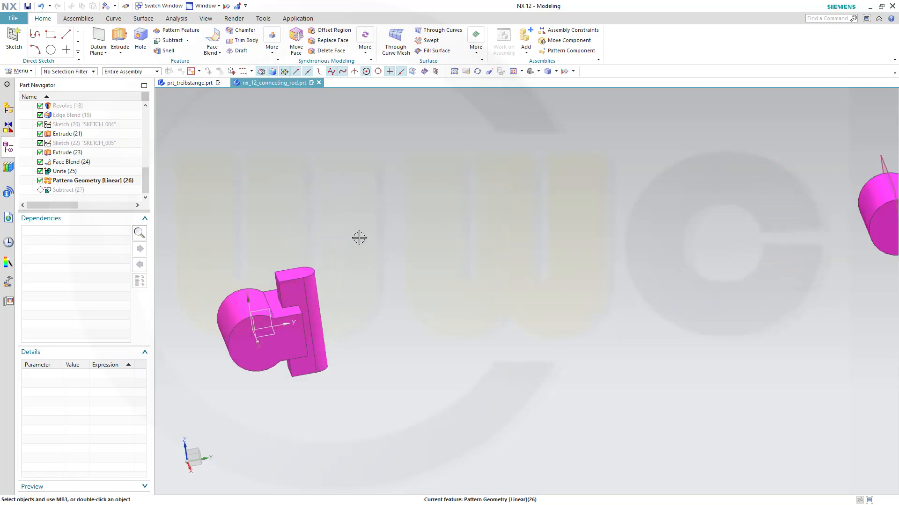
scroll(402, 253, down, 3)
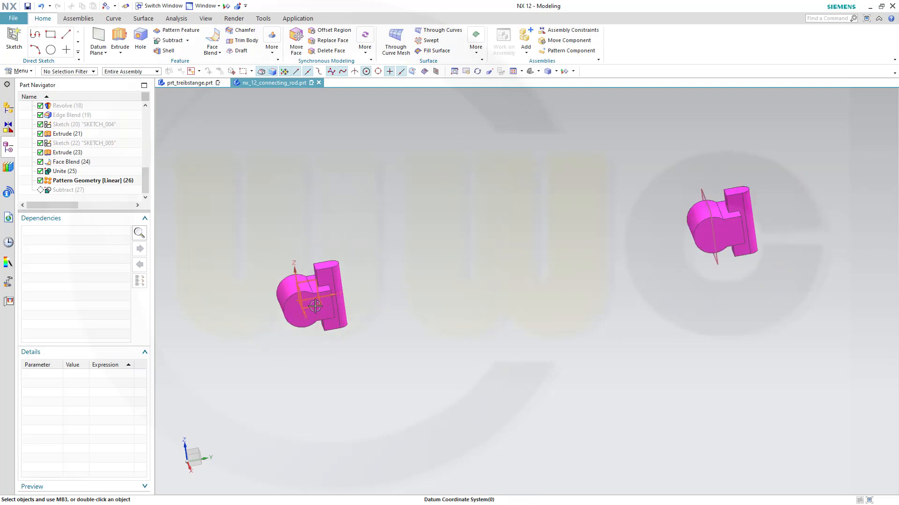
middle_drag(300, 222, 302, 231)
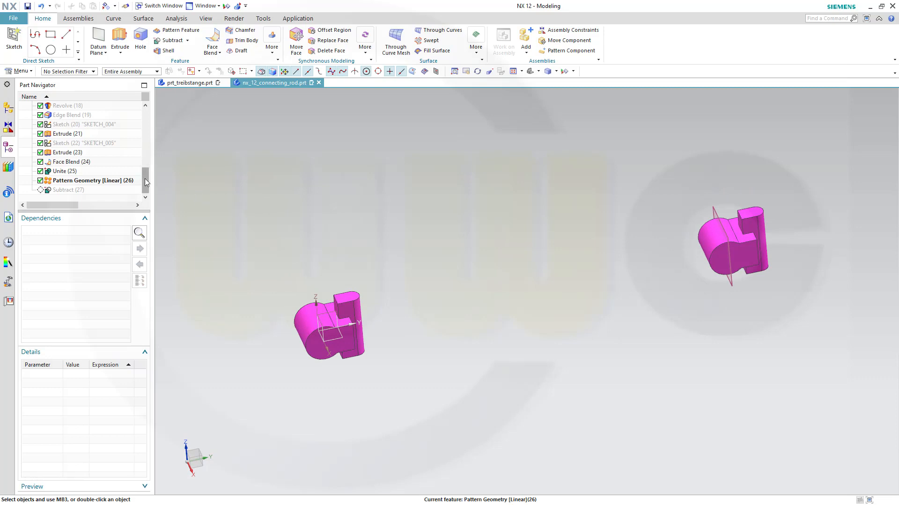
Step: Create a datum plane at a distance of 95/2 mm above the XY plane of the datum coordinate system
click(104, 41)
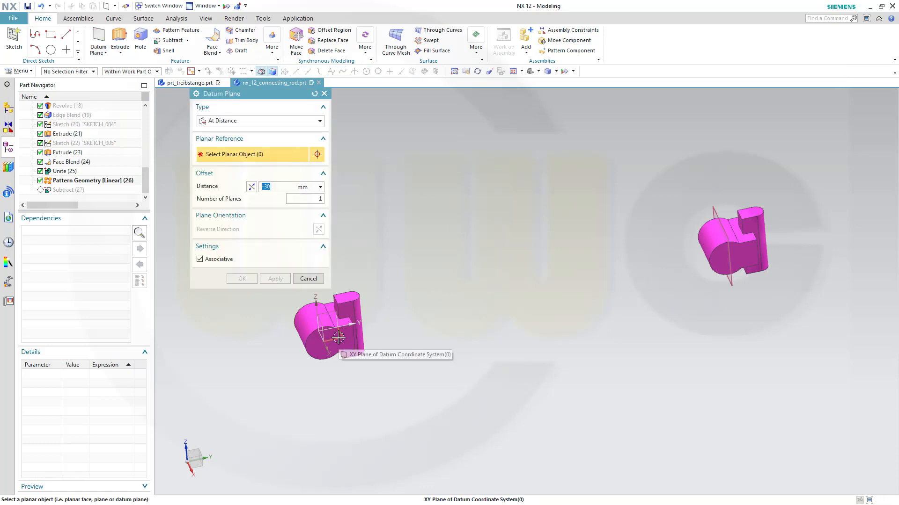
click(338, 337)
click(396, 345)
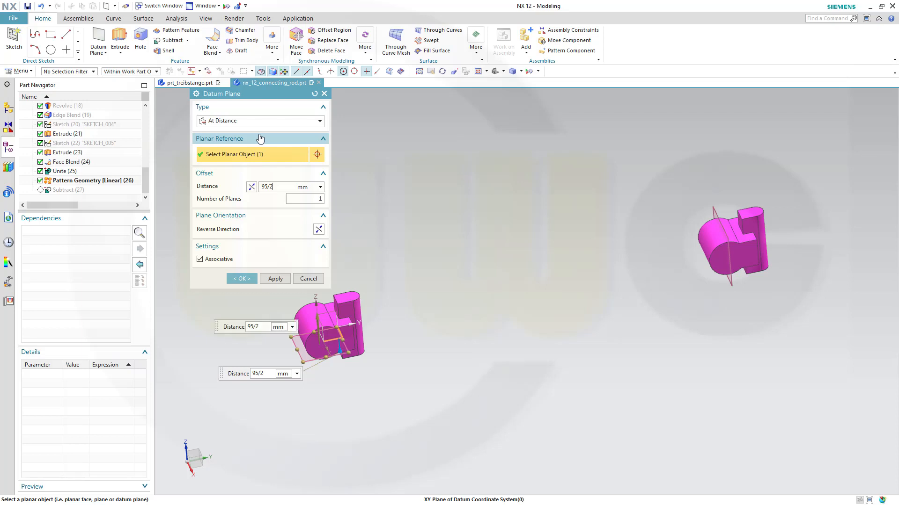
key(Return)
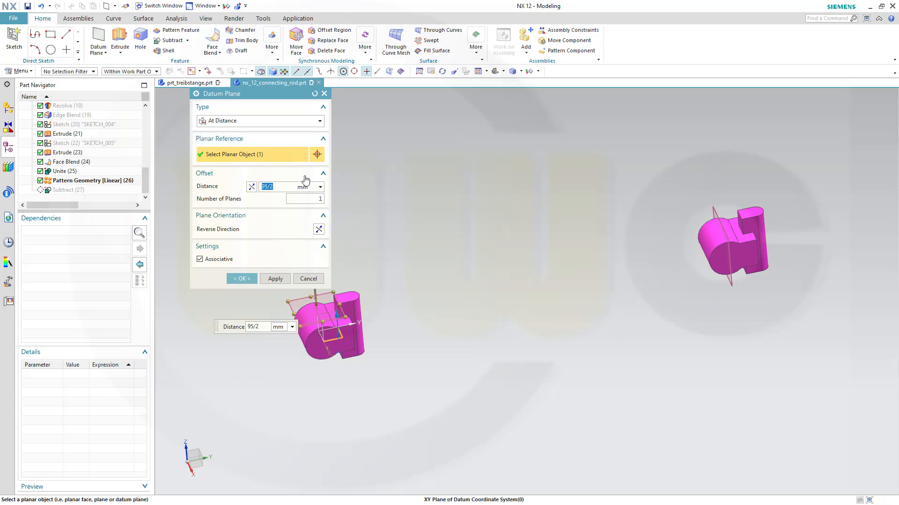
click(243, 279)
middle_drag(398, 311, 394, 301)
middle_drag(390, 286, 374, 326)
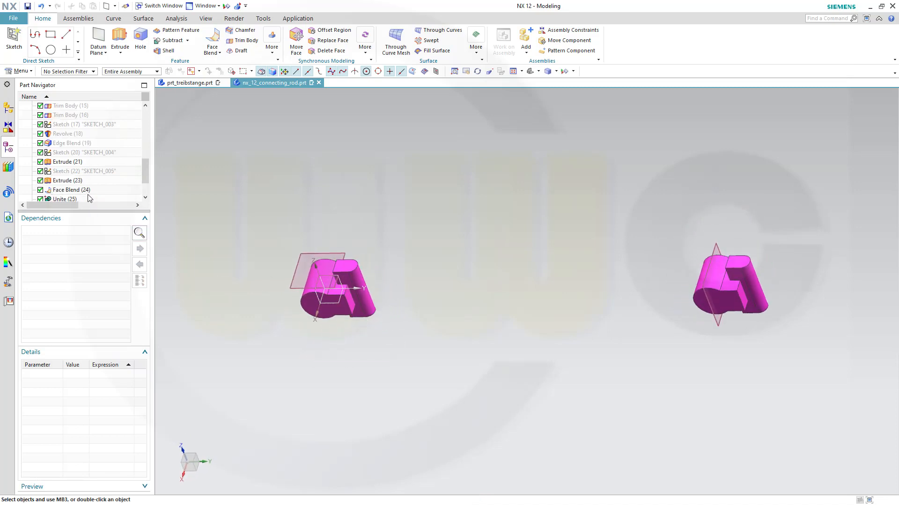
Step: Reorder the new datum plane in the model history to directly after Datum Plane (3), ahead of sketch SKETCH_000
scroll(88, 194, down, 1)
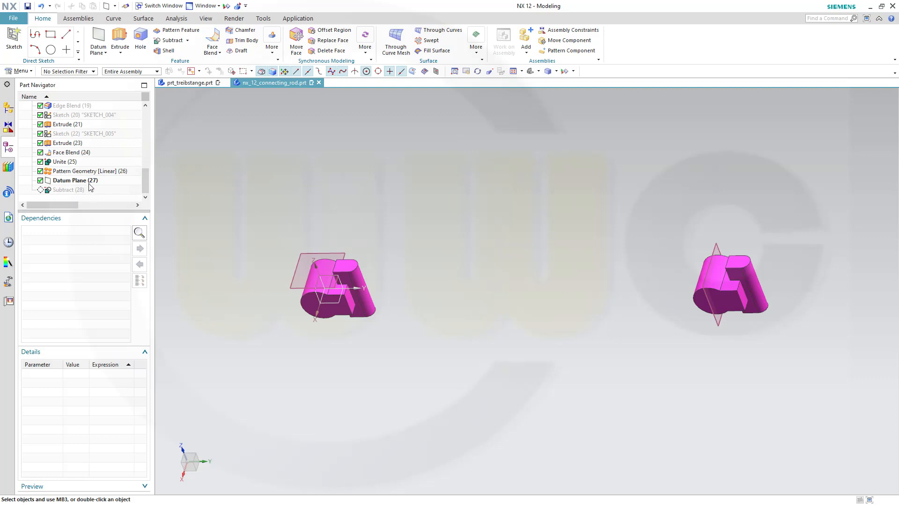
drag(91, 182, 99, 112)
scroll(143, 183, up, 2)
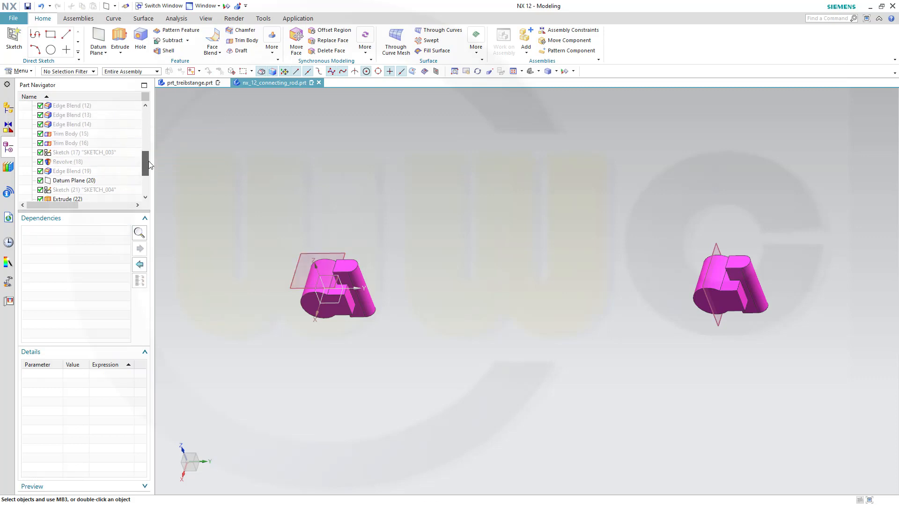
drag(81, 182, 96, 114)
drag(145, 167, 144, 144)
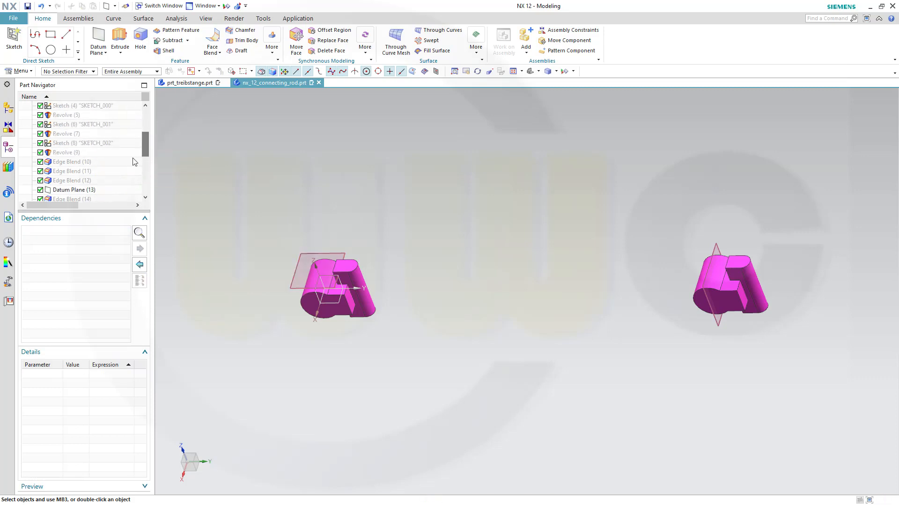
click(86, 191)
mouse_move(86, 191)
mouse_down()
mouse_move(77, 137)
mouse_move(96, 112)
mouse_up()
drag(146, 146, 143, 135)
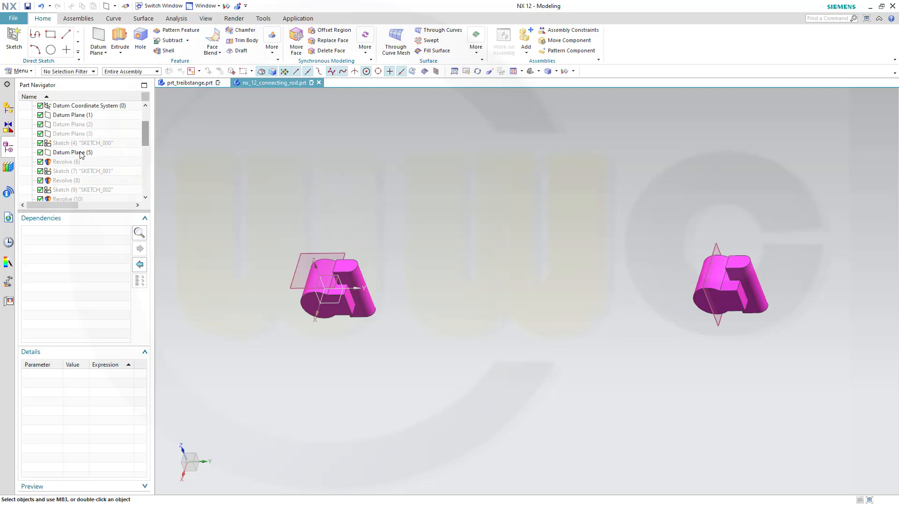
drag(81, 153, 74, 142)
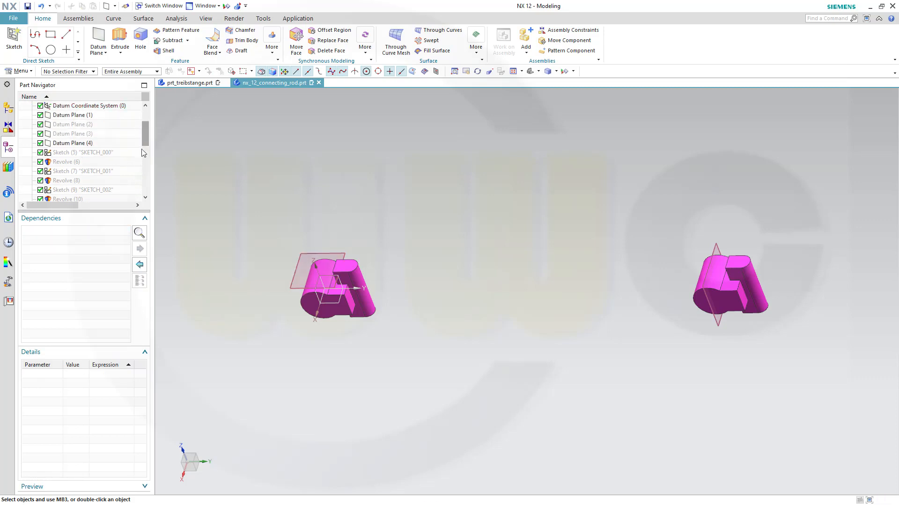
drag(145, 138, 141, 212)
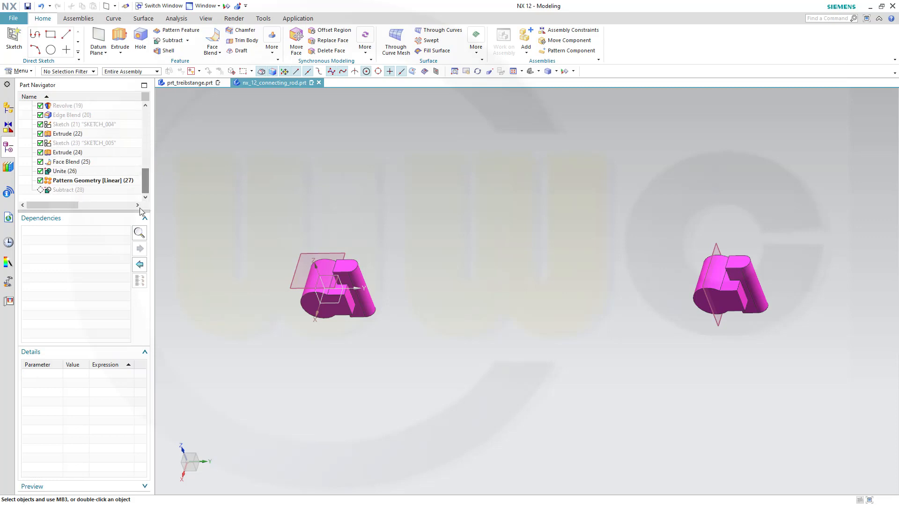
Step: Create a sketch on the new datum plane above the cutout body at the coordinate system end
middle_drag(257, 239, 332, 251)
scroll(407, 325, up, 2)
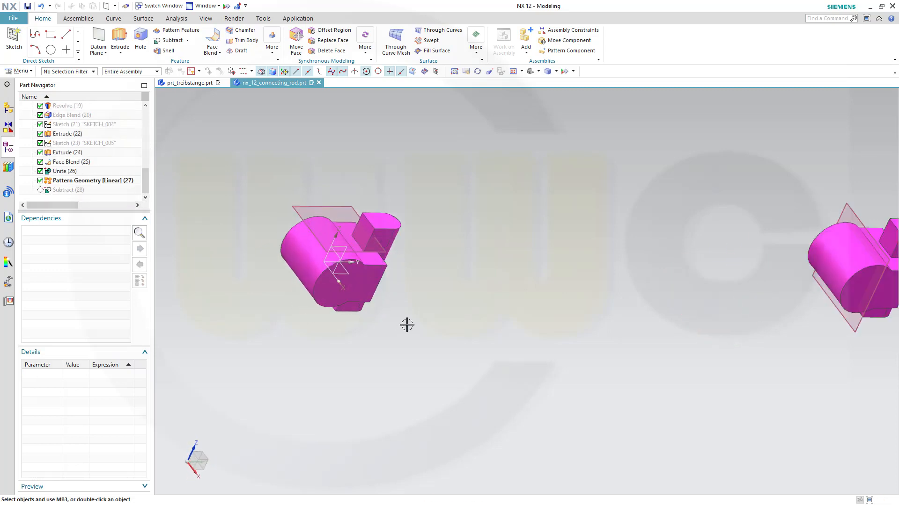
middle_drag(229, 215, 223, 214)
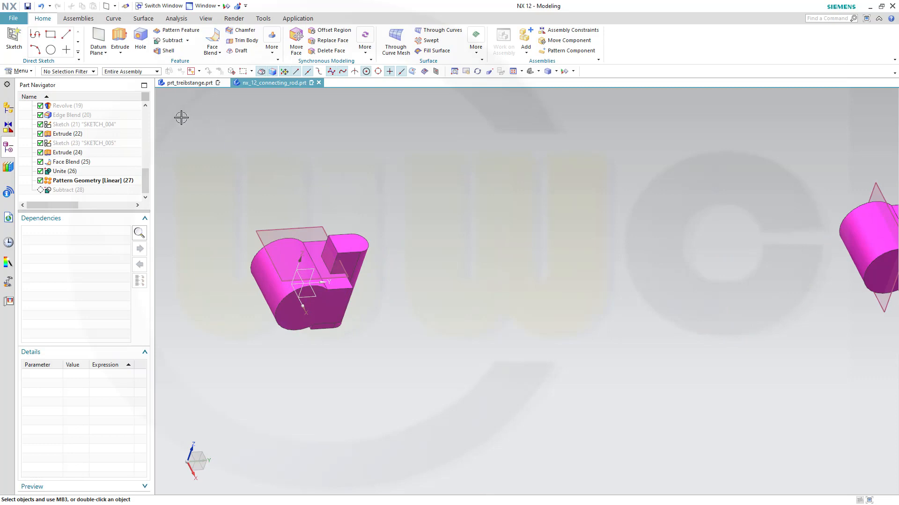
click(17, 41)
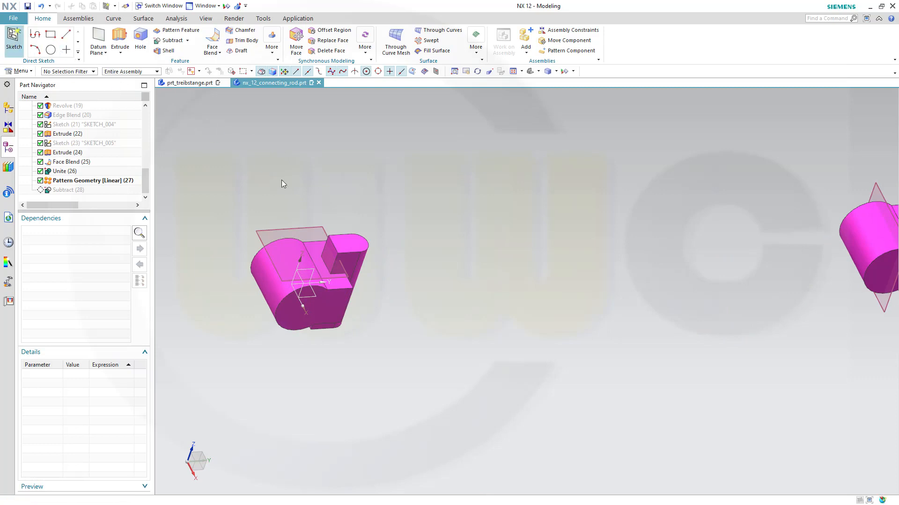
click(300, 228)
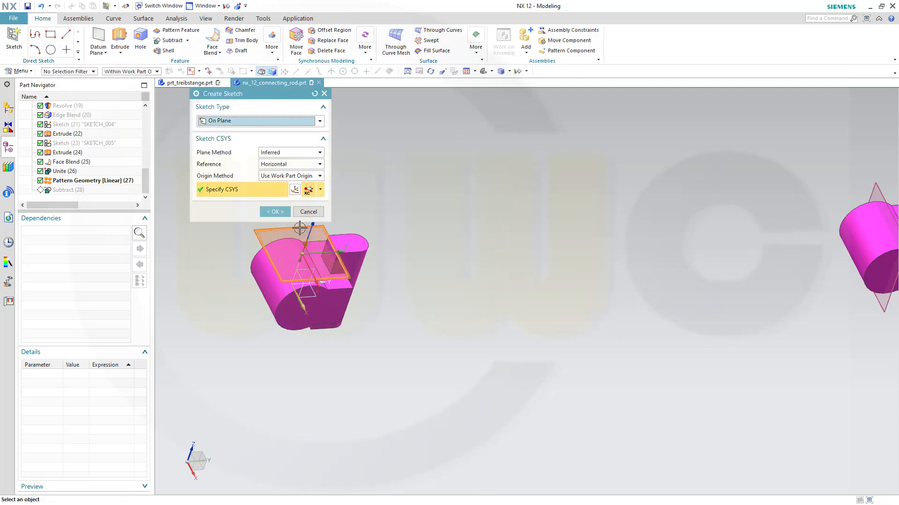
click(270, 213)
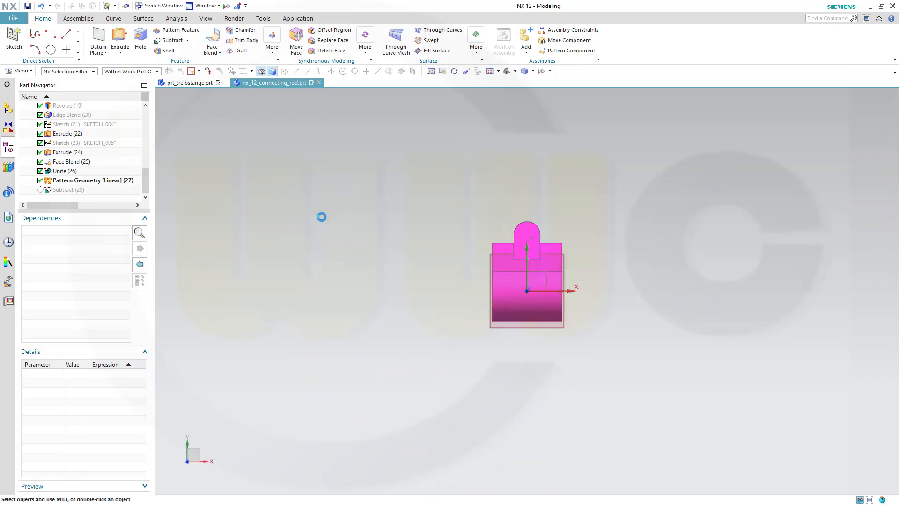
Step: Sketch a circle 54 mm in diameter above the cutout body, clear of both sketch axes
click(117, 34)
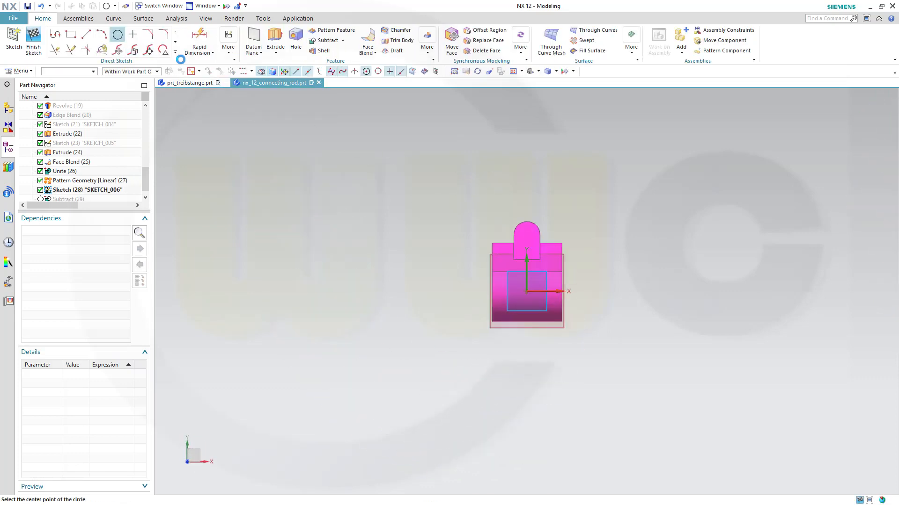
click(560, 191)
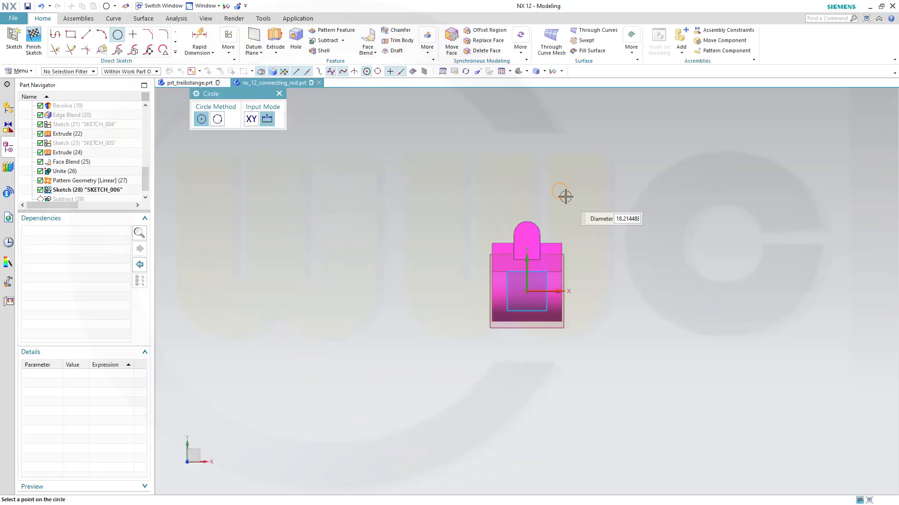
text(54)
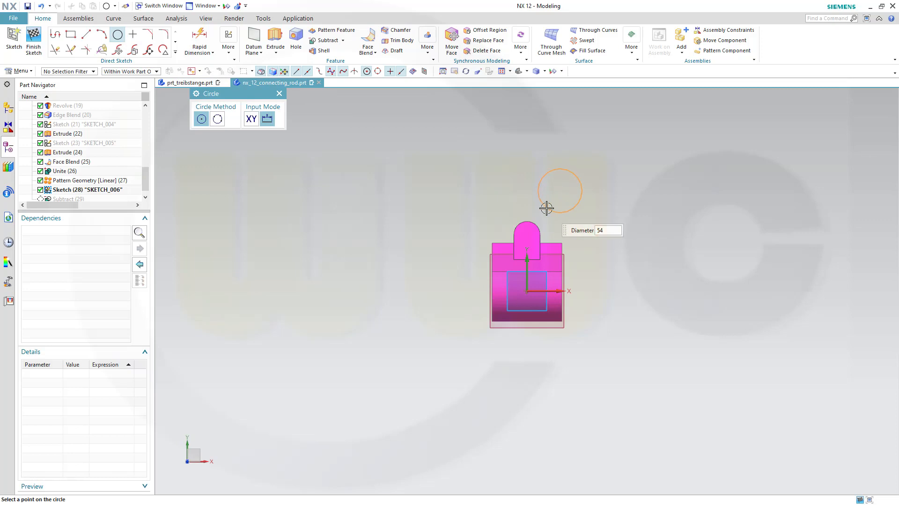
key(Return)
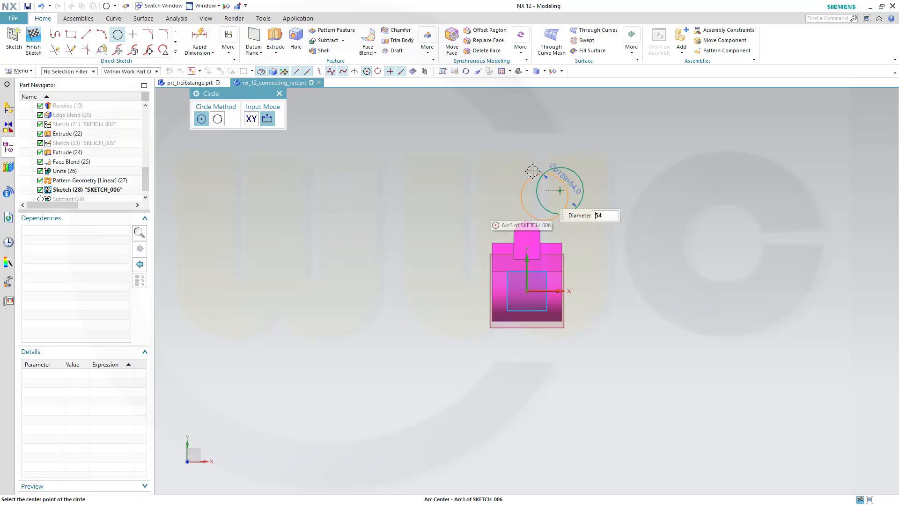
key(Escape)
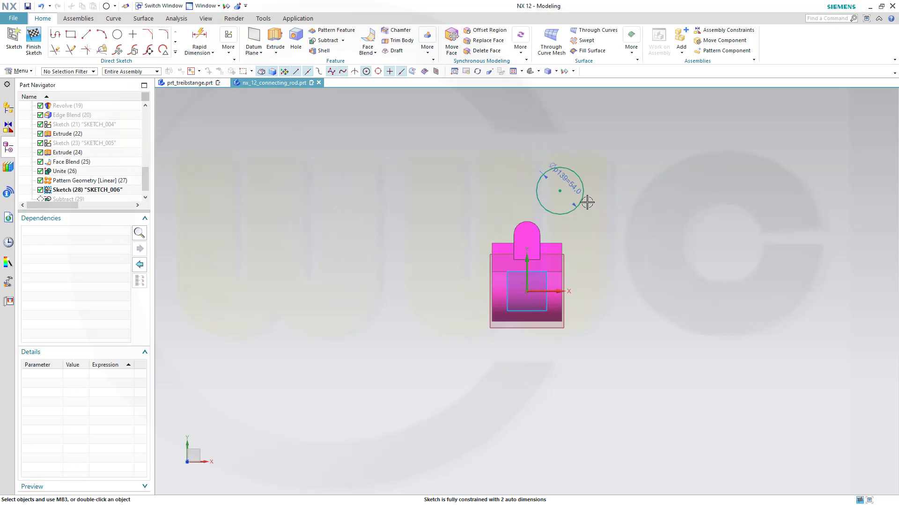
Step: Constrain the circle's centre point onto the sketch's vertical axis
click(563, 191)
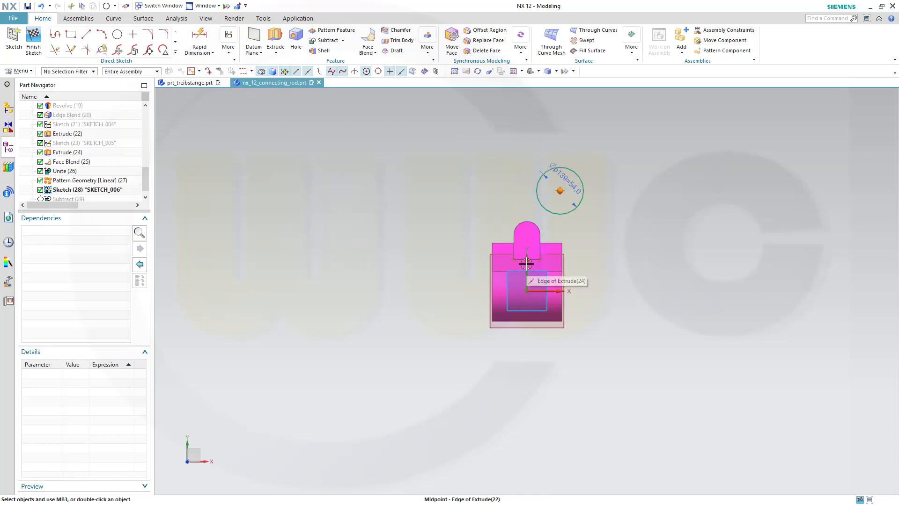
scroll(527, 266, up, 2)
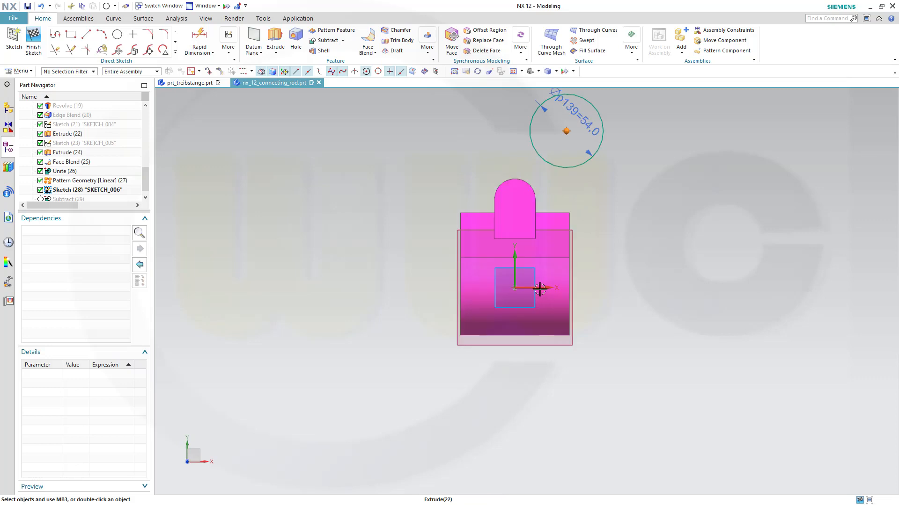
click(513, 261)
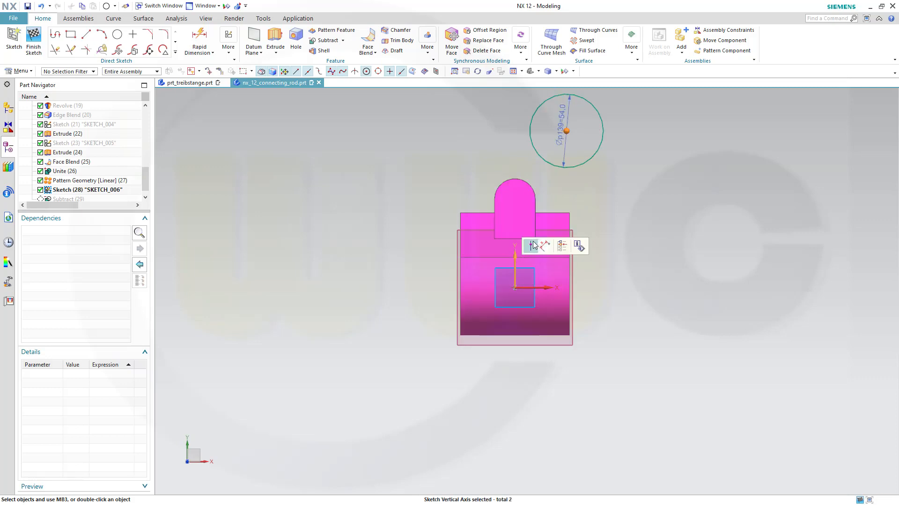
click(531, 243)
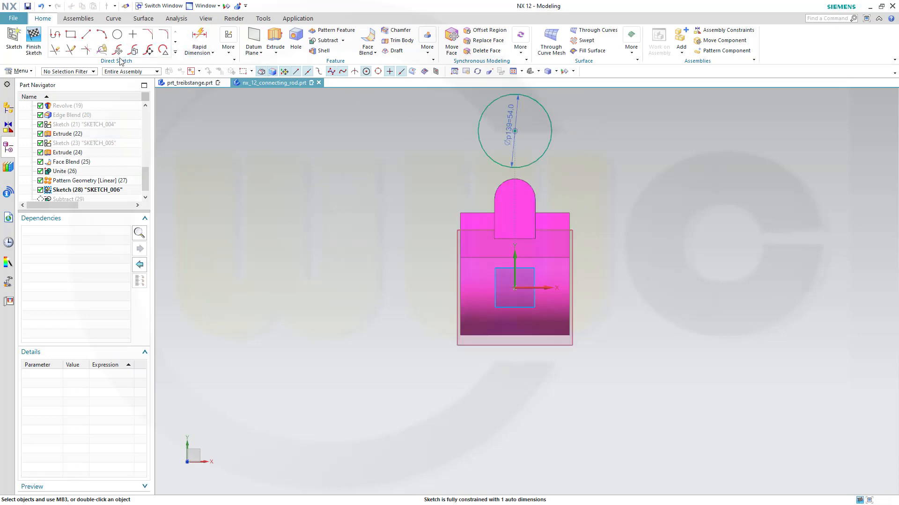
Step: Dimension the vertical distance between the circle's centre and the sketch's horizontal axis and set it to 43 mm
click(197, 40)
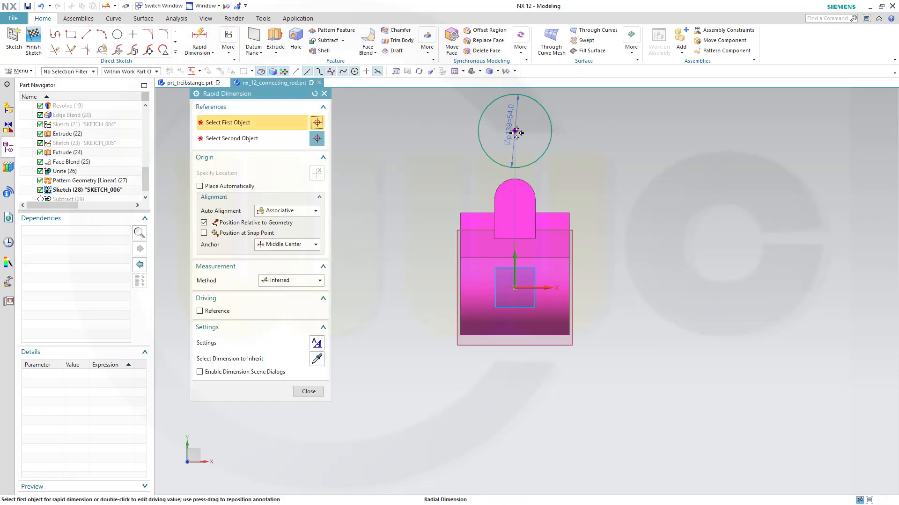
click(478, 129)
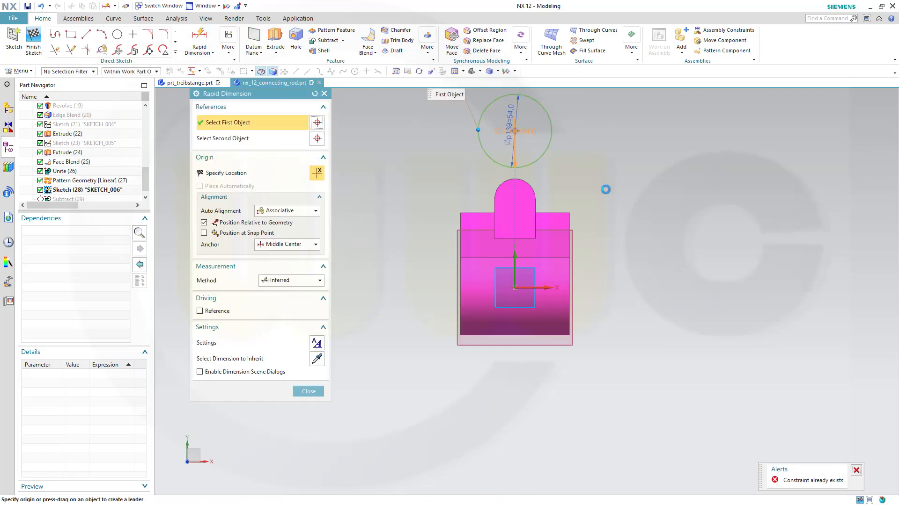
click(547, 288)
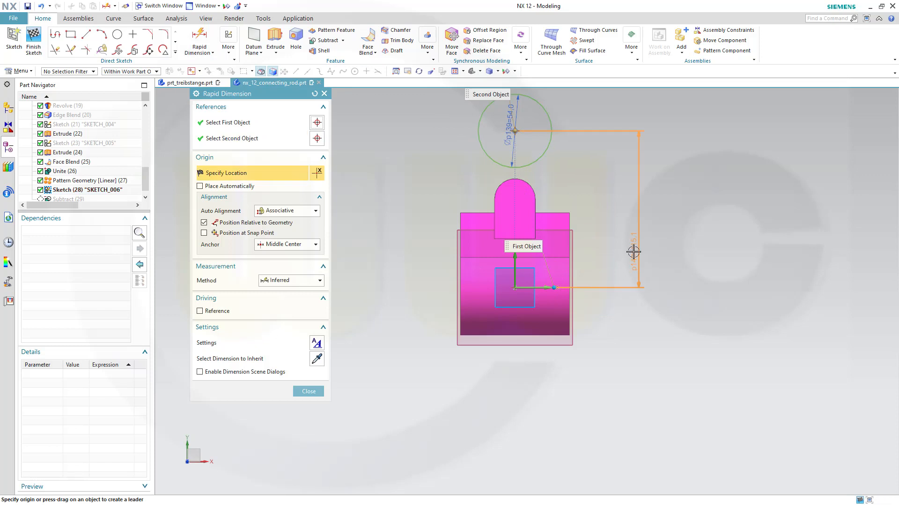
click(627, 250)
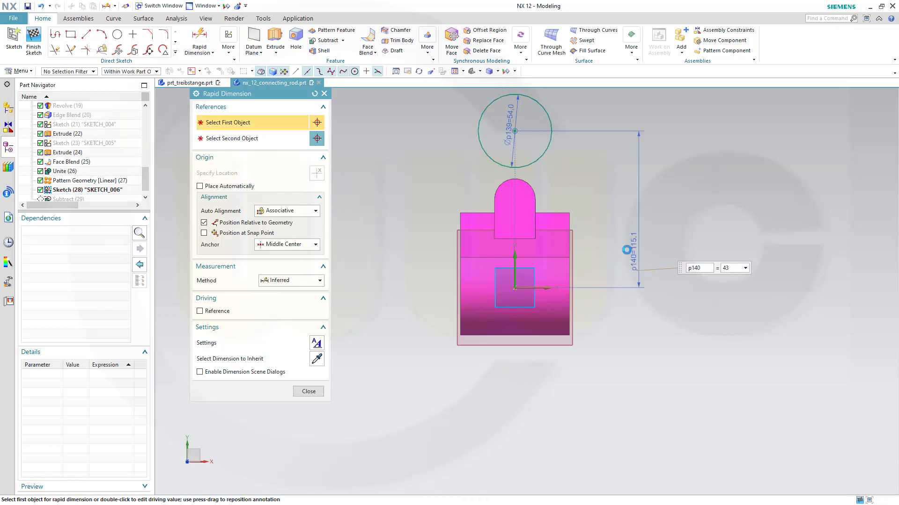
text(43)
key(Return)
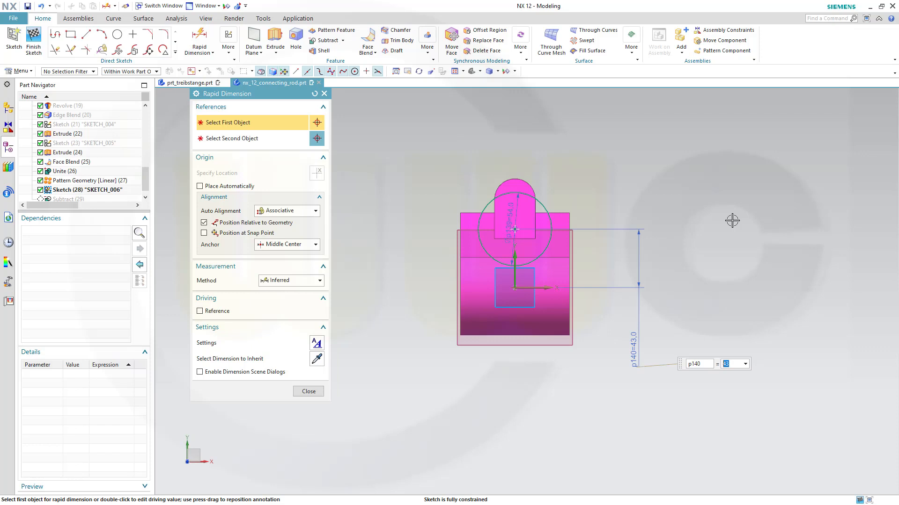
Step: Try distances of 58, 87 and 57 mm between the circle's centre and the horizontal axis
key(Return)
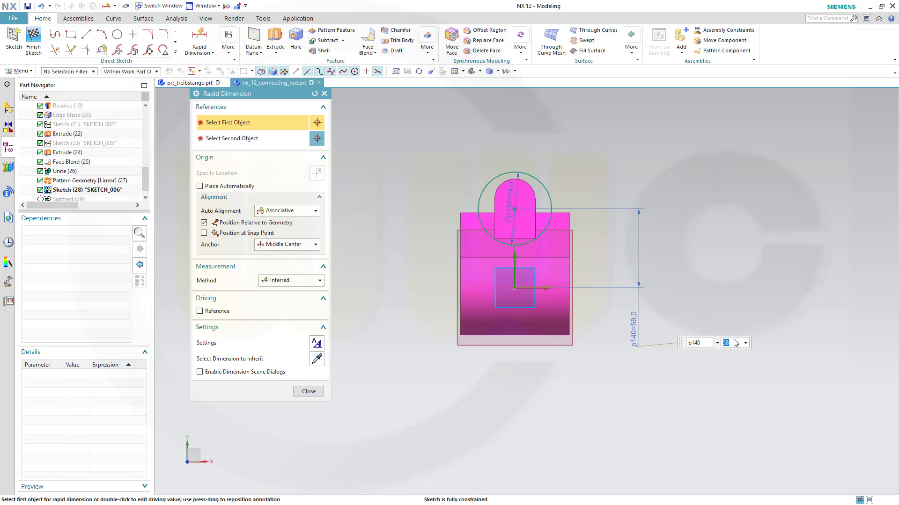
key(Return)
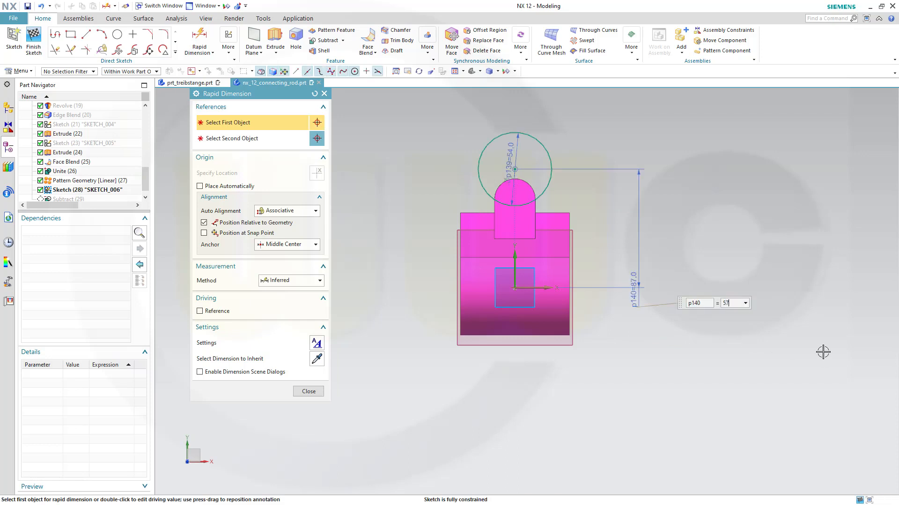
text(57)
key(Return)
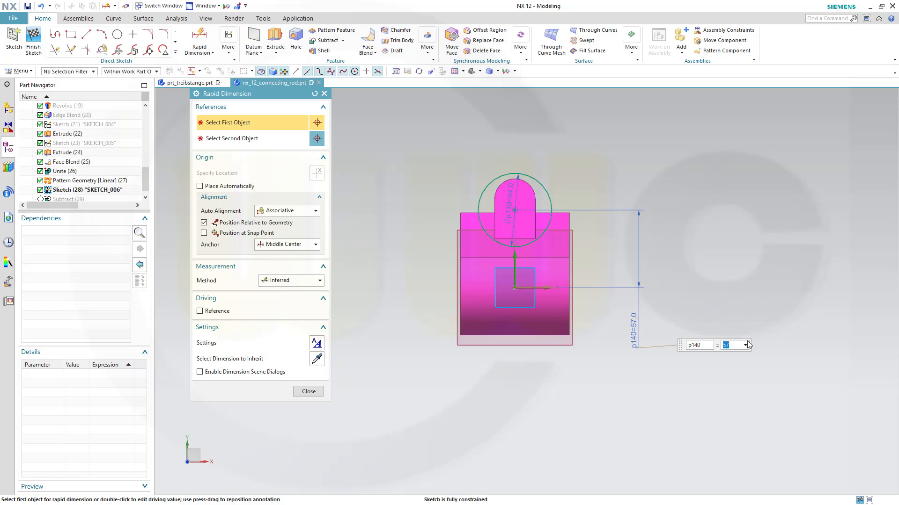
Step: Set the circle centre's distance from the horizontal axis to 56 mm and finish the sketch
key(Return)
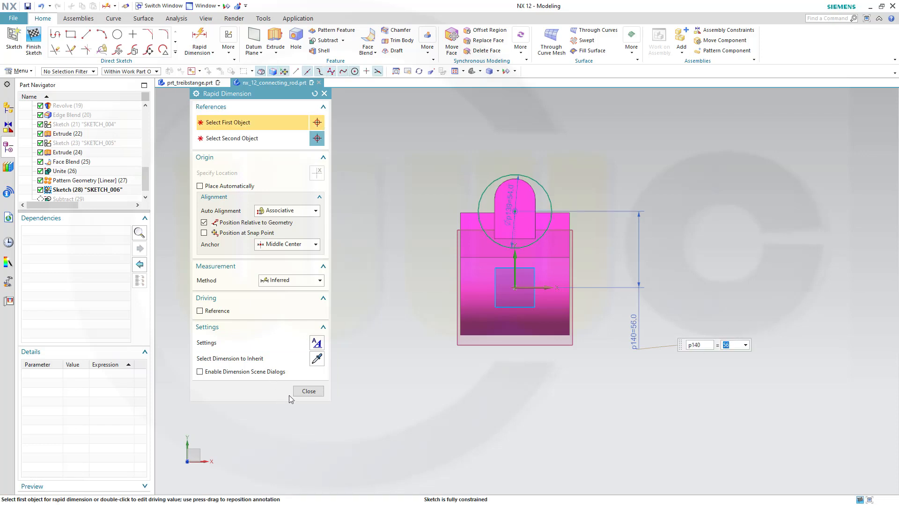
click(308, 391)
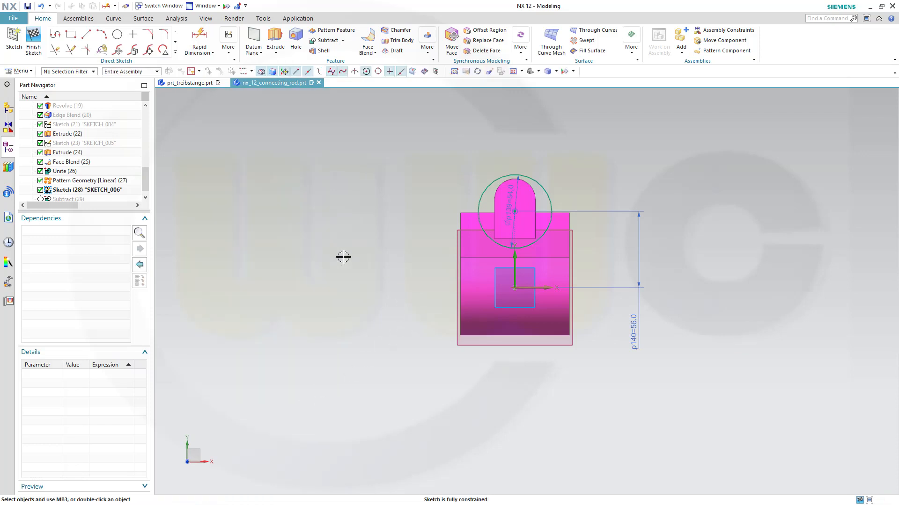
click(33, 40)
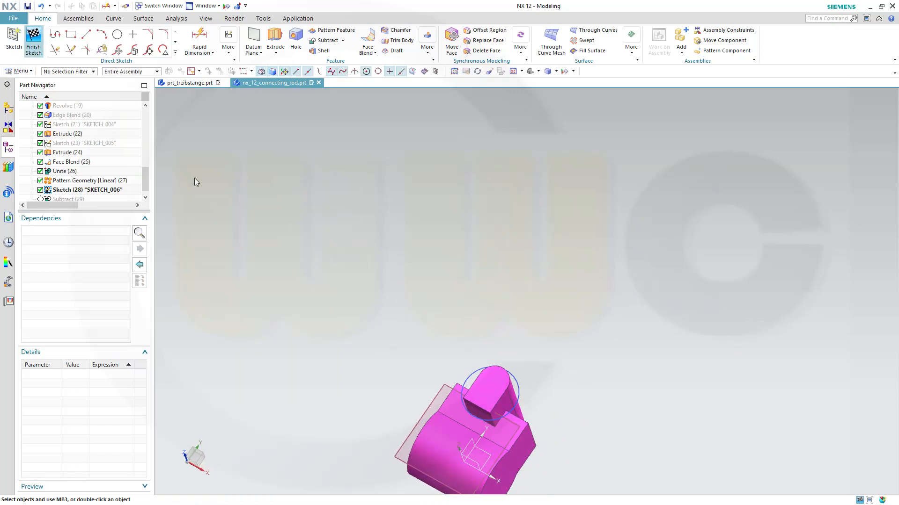
Step: Extrude the sketched circle upward from 0 to 20 mm as a separate solid body with Boolean None
mouse_move(464, 264)
middle_down()
mouse_move(544, 289)
mouse_move(506, 228)
middle_up()
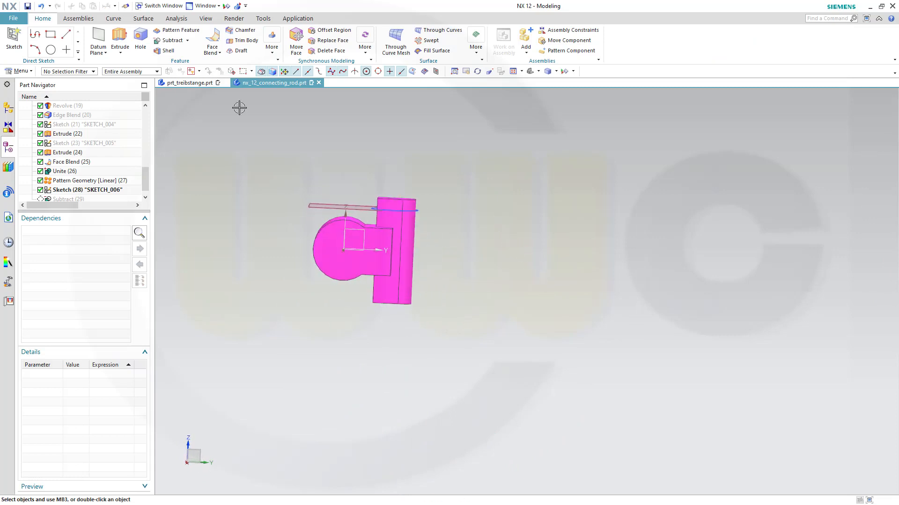
click(120, 41)
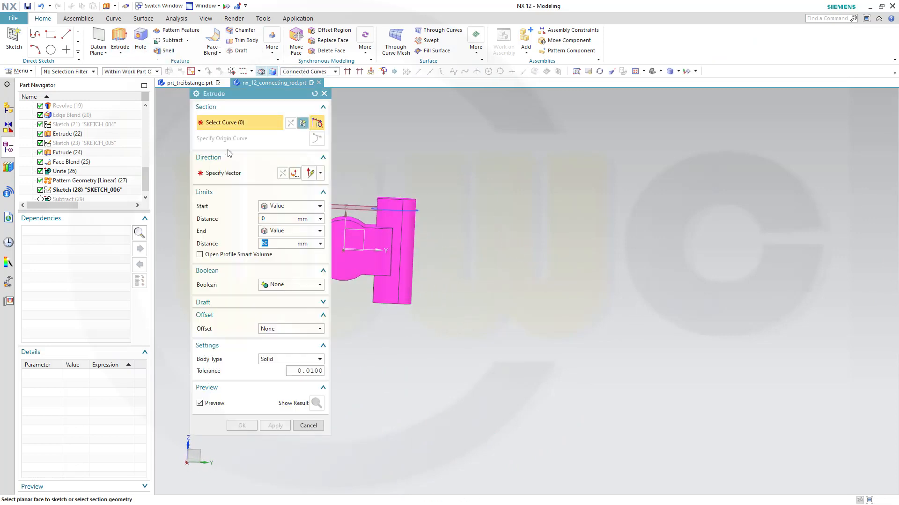
click(387, 211)
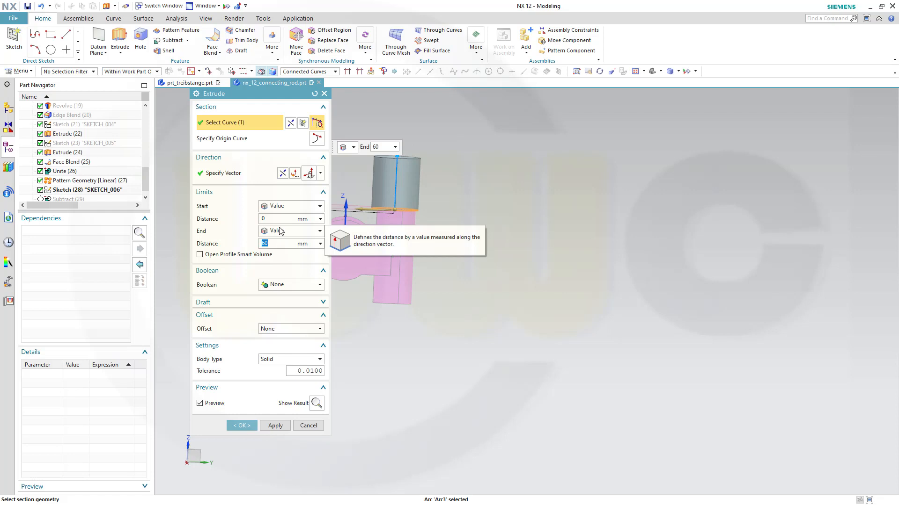
text(20)
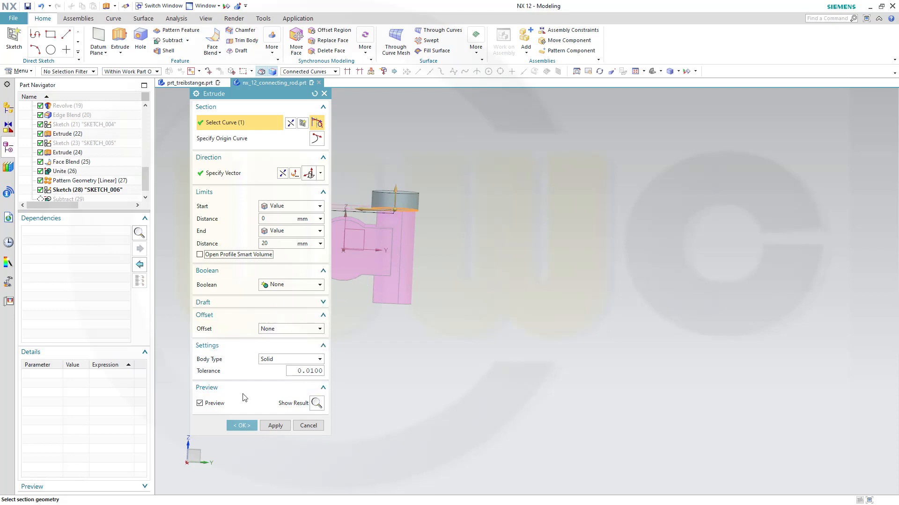
click(242, 427)
Step: Reorder sketch SKETCH_006 and its extrude in the model history to directly after Unite (26), ahead of Pattern Geometry [Linear]
middle_drag(436, 333, 458, 341)
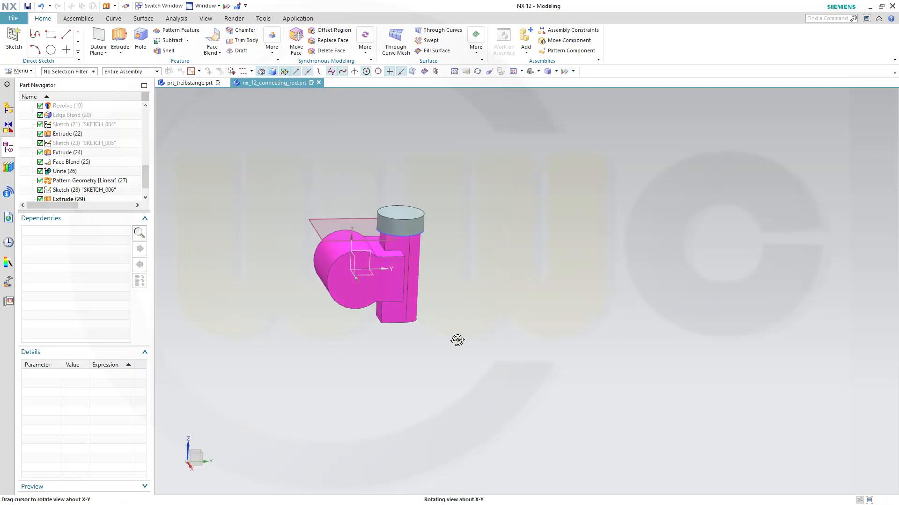
scroll(458, 332, down, 3)
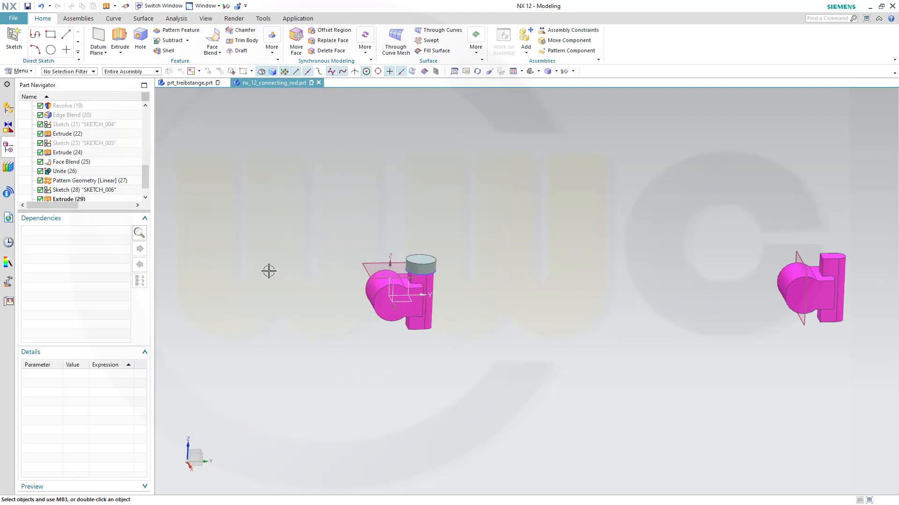
scroll(142, 185, down, 2)
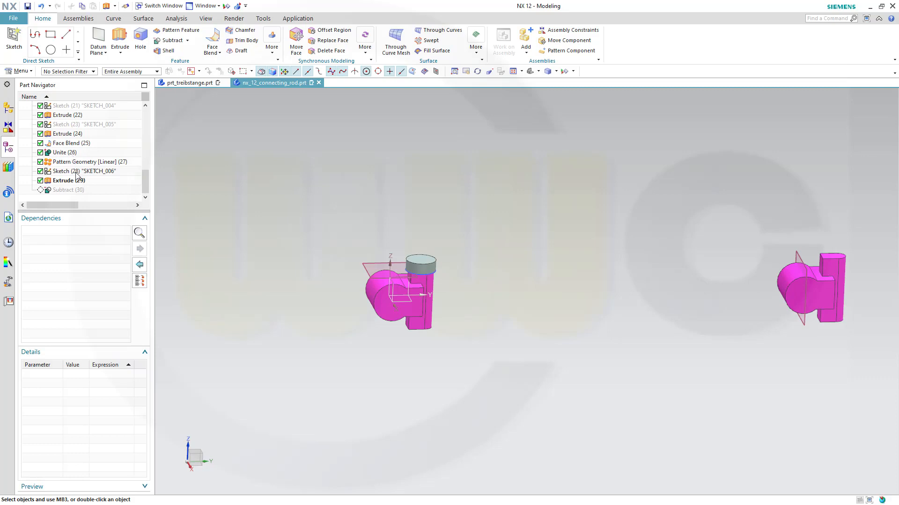
mouse_move(76, 173)
mouse_down()
mouse_move(75, 160)
mouse_move(77, 181)
mouse_move(75, 173)
mouse_up()
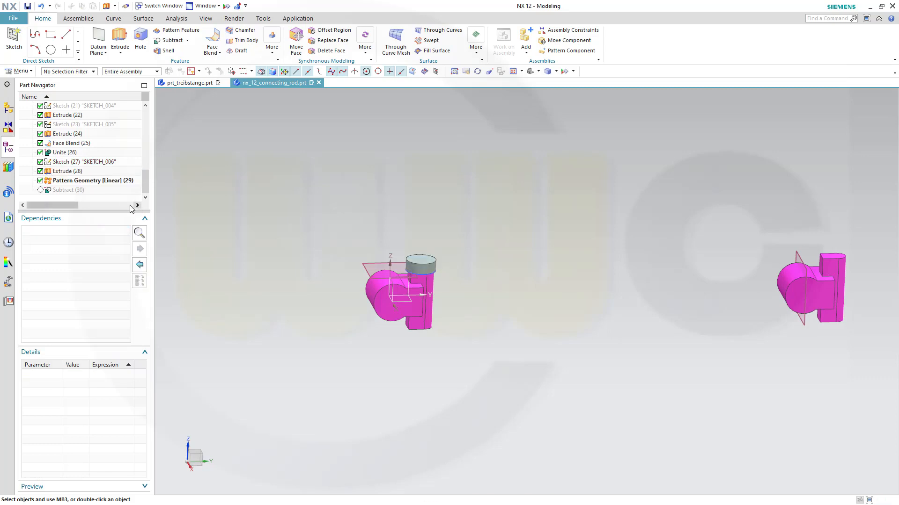
Step: Change the Boolean of Extrude (28) to Unite, joining the disc with the cutout body
double_click(63, 172)
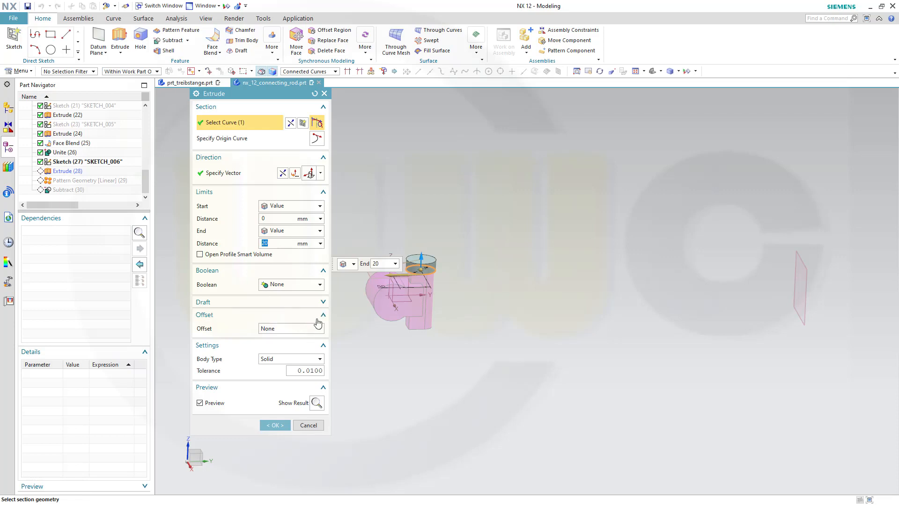
click(315, 289)
click(291, 308)
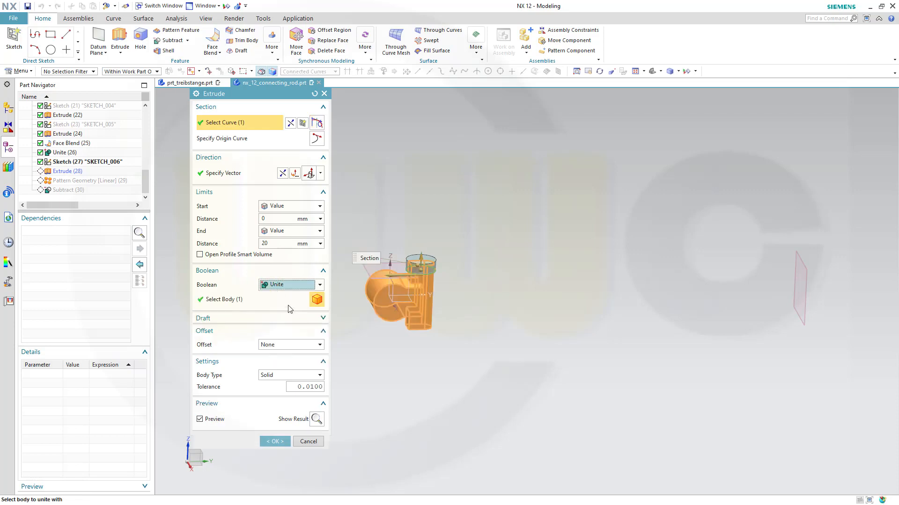
click(266, 442)
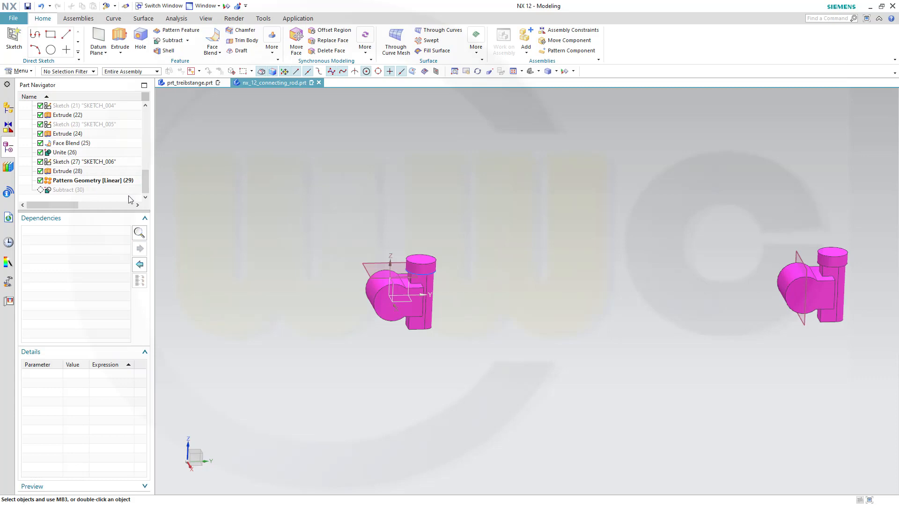
Step: Make Subtract (30) the current feature and inspect the round recesses on both rod ends
right_click(73, 193)
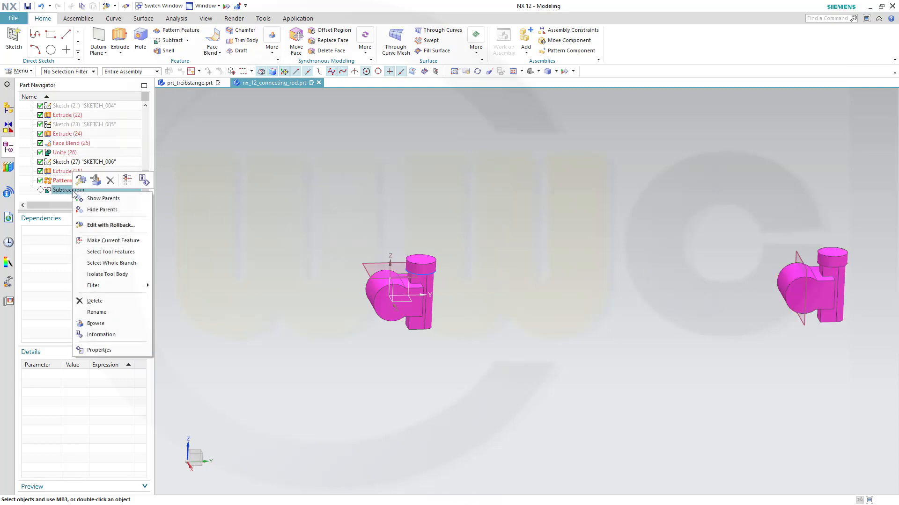
click(124, 240)
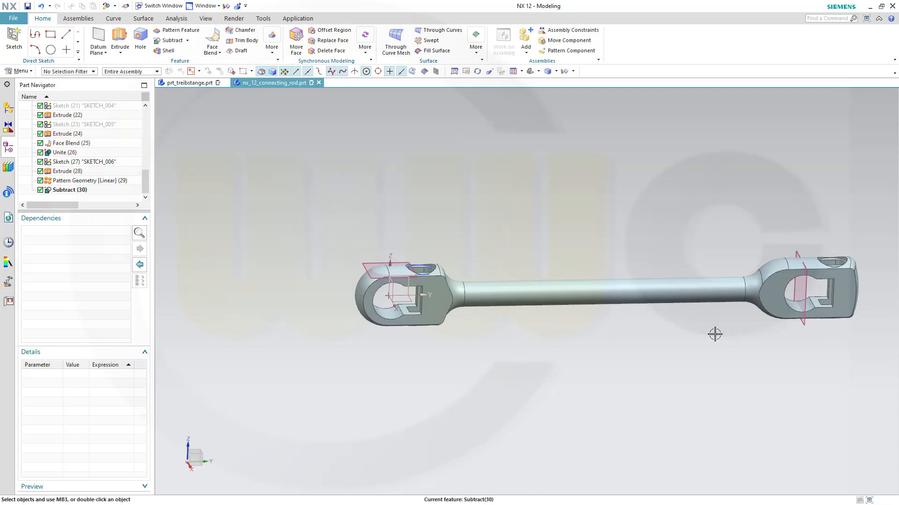
middle_drag(715, 334, 521, 293)
mouse_move(644, 364)
middle_down()
mouse_move(632, 337)
mouse_move(636, 269)
mouse_move(641, 363)
mouse_move(637, 356)
middle_up()
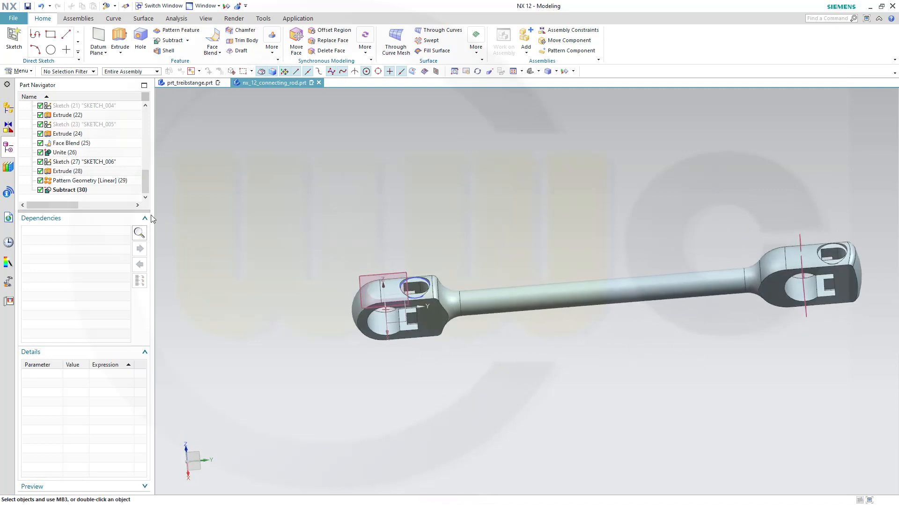
Step: Roll the model back to Extrude (28) and set its Boolean to None, making the disc a separate body again
click(65, 171)
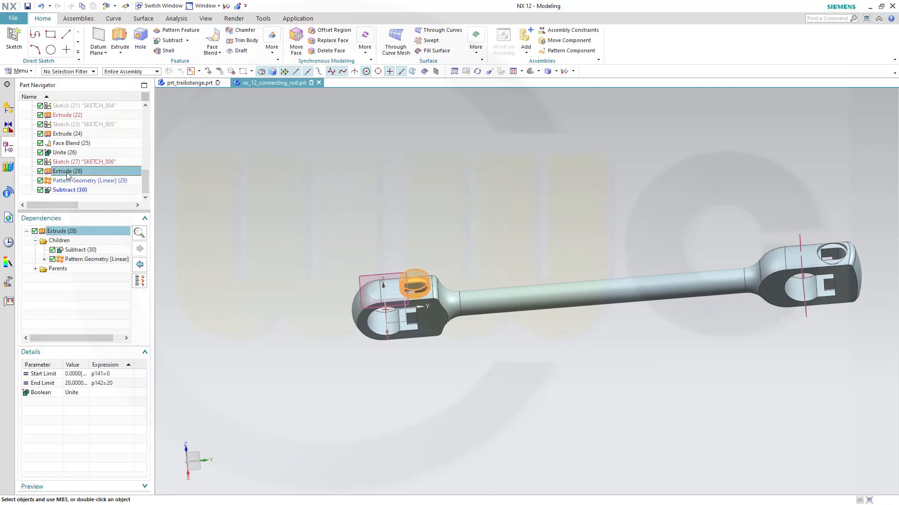
right_click(68, 175)
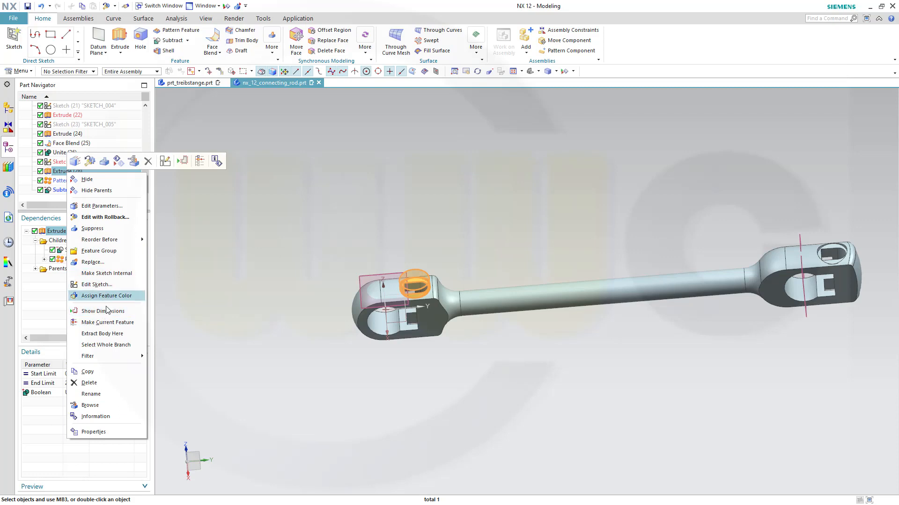
click(107, 323)
middle_drag(330, 281, 424, 255)
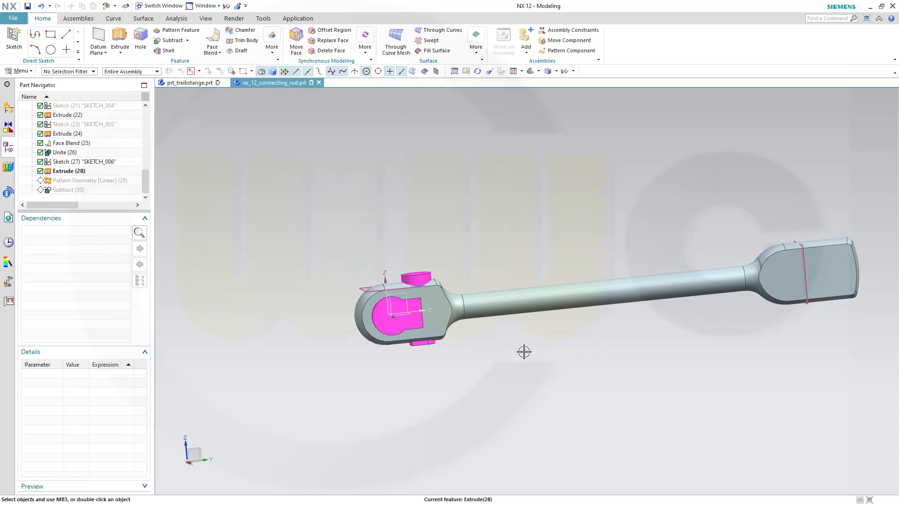
double_click(55, 172)
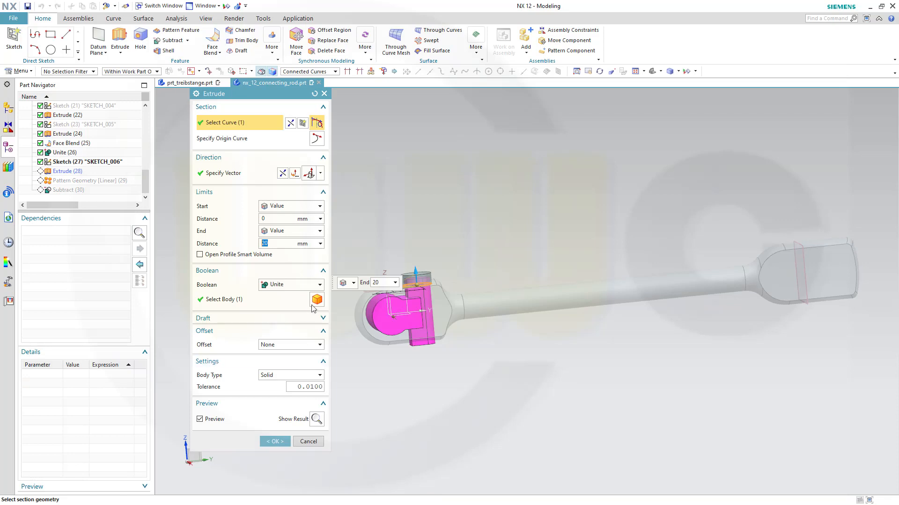
click(320, 285)
click(290, 299)
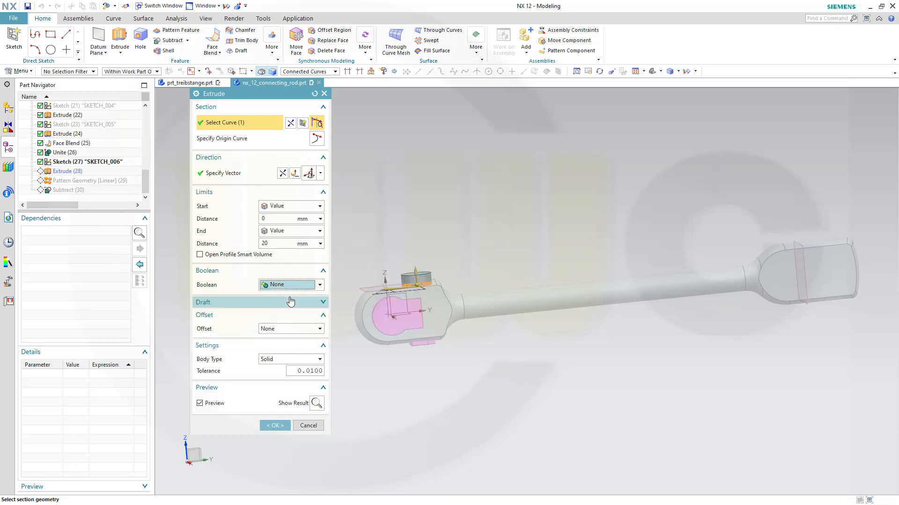
click(265, 424)
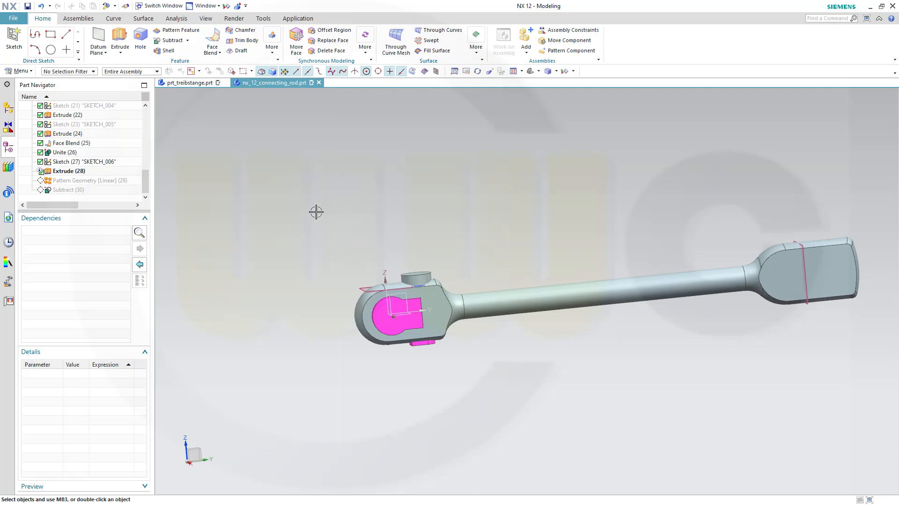
Step: Mirror the disc body about the XY plane of the datum coordinate system with Mirror Geometry, keeping it associative
click(271, 54)
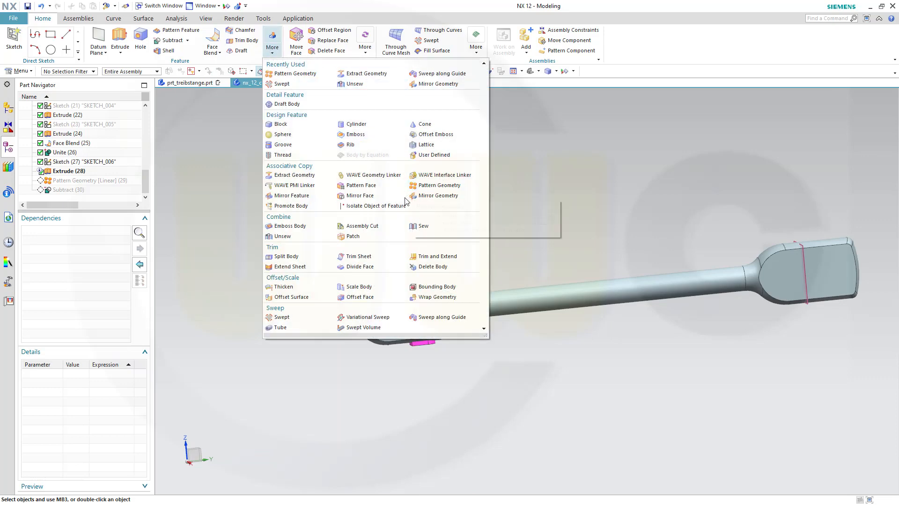
click(420, 196)
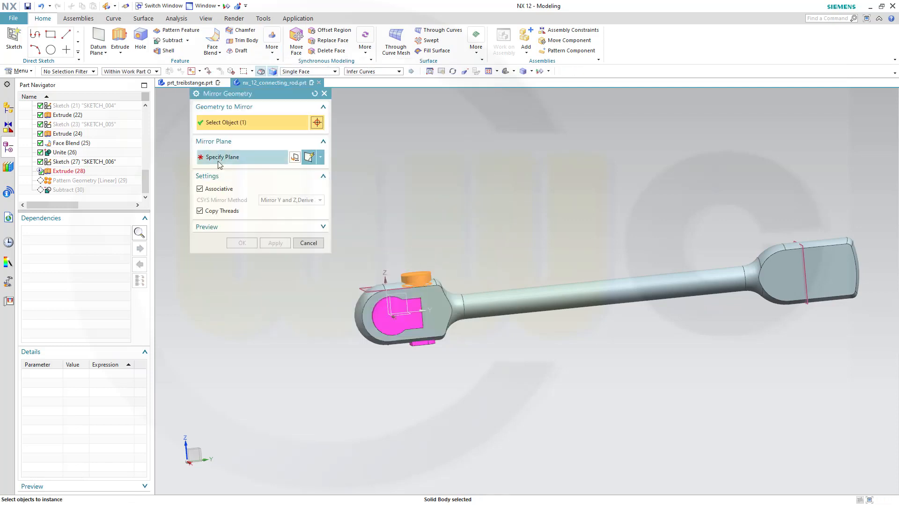
click(249, 164)
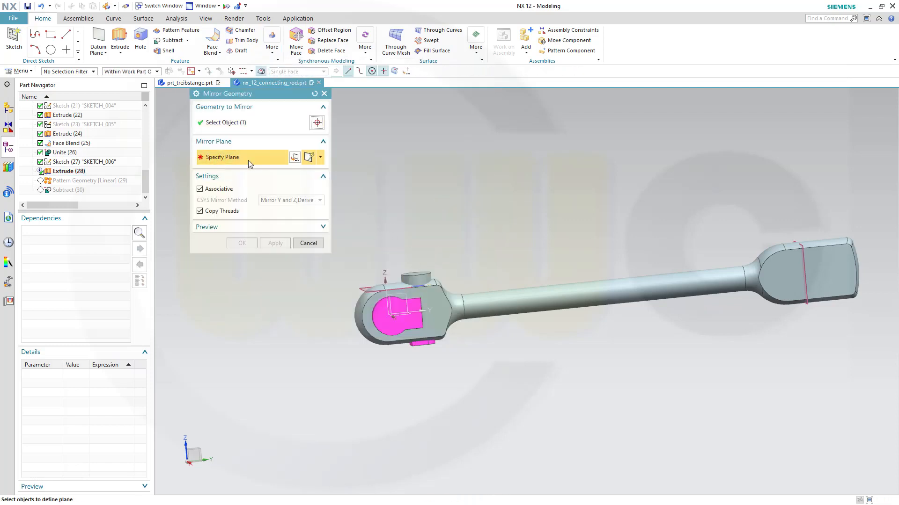
click(401, 311)
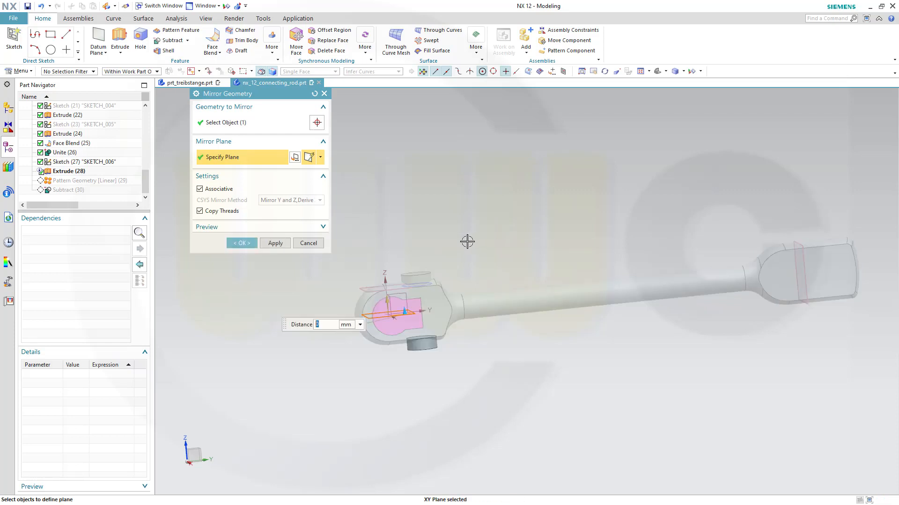
click(239, 243)
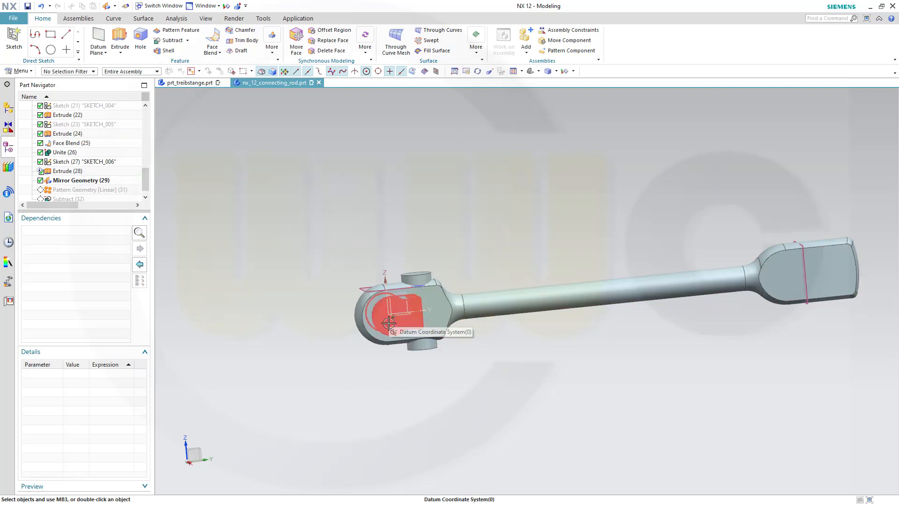
Step: Hide the connecting rod body and unite both discs with the cutout body as the target
right_click(509, 302)
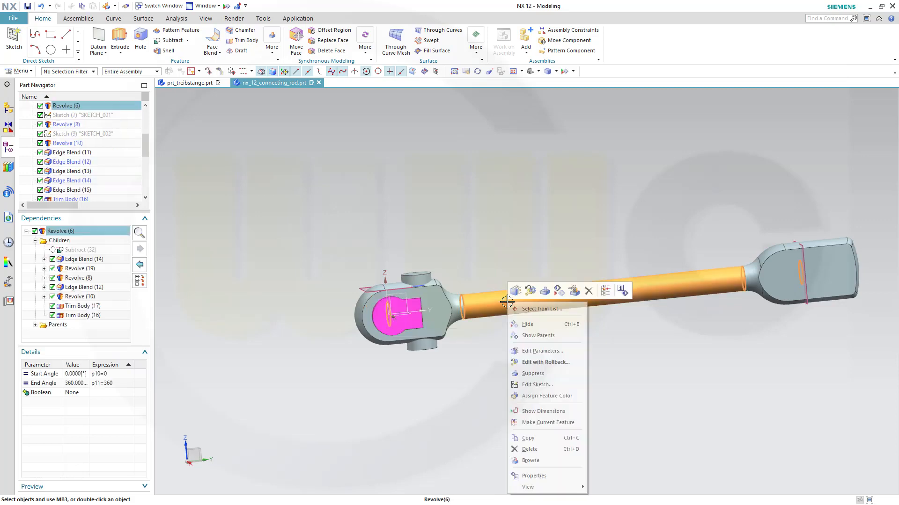
click(528, 324)
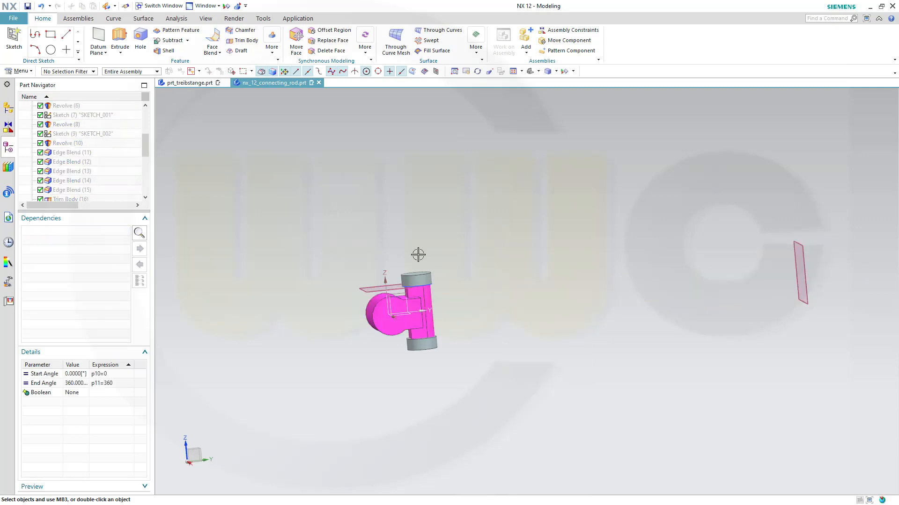
click(187, 41)
click(170, 53)
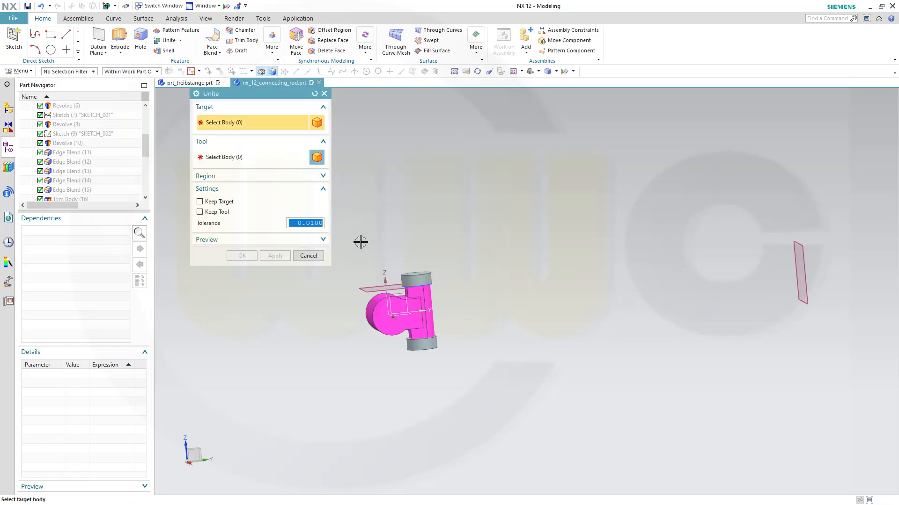
click(409, 326)
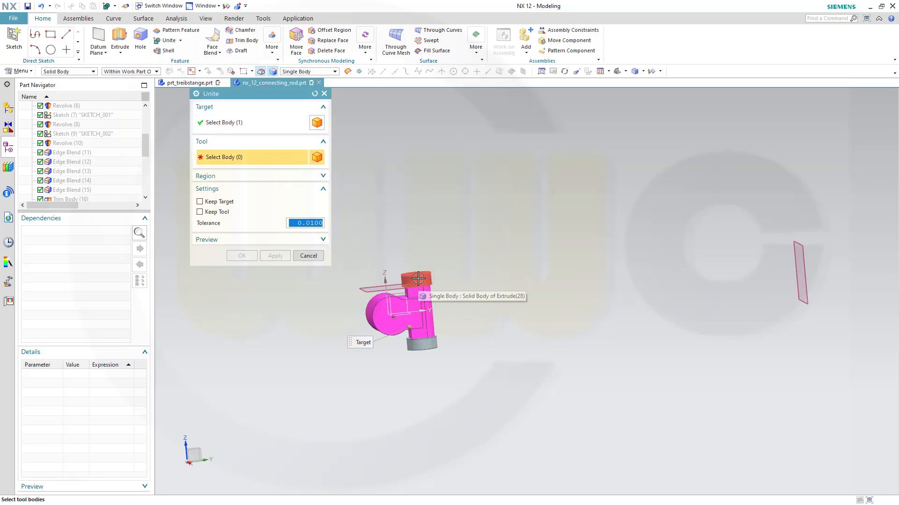
click(418, 278)
click(422, 345)
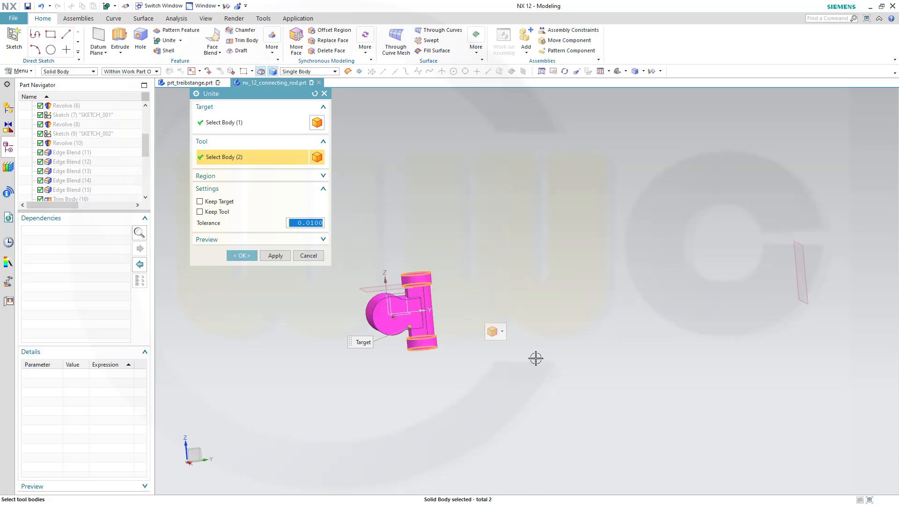
click(241, 256)
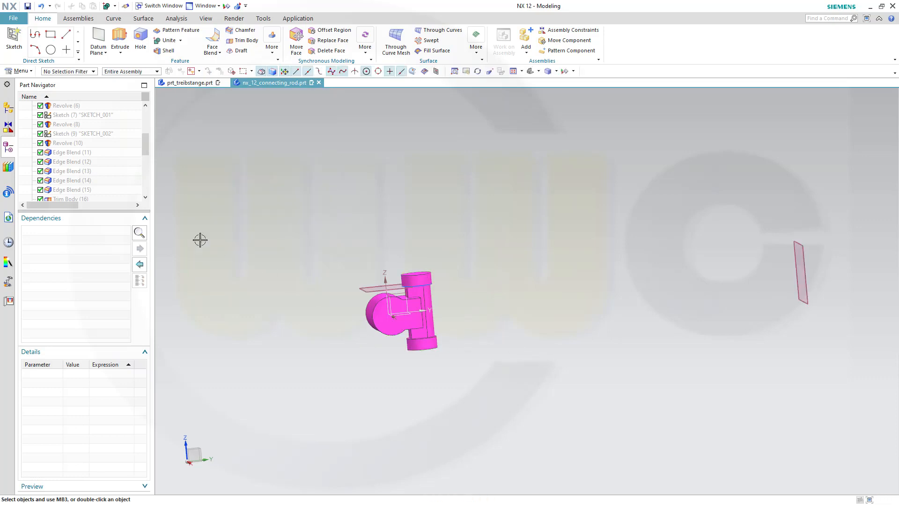
Step: Make Subtract (32) the current feature and inspect the recesses on both sides of the rod ends
drag(146, 143, 149, 188)
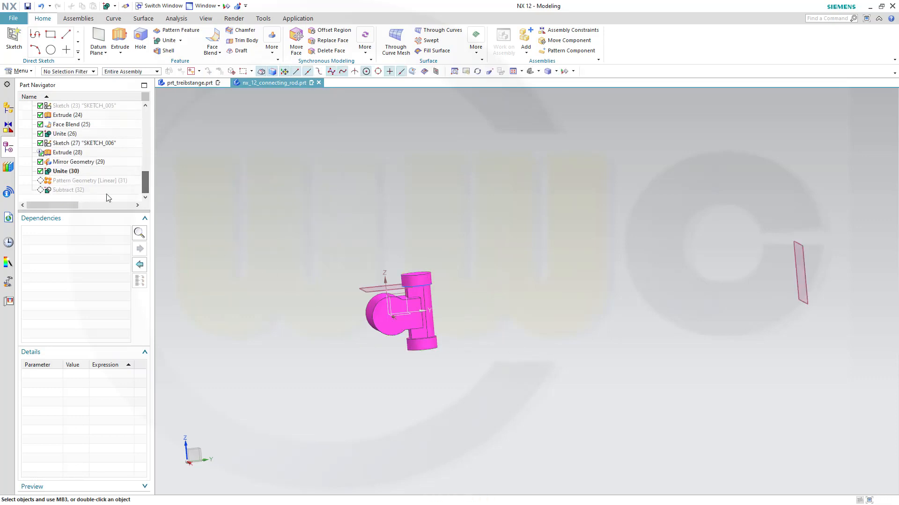
right_click(68, 192)
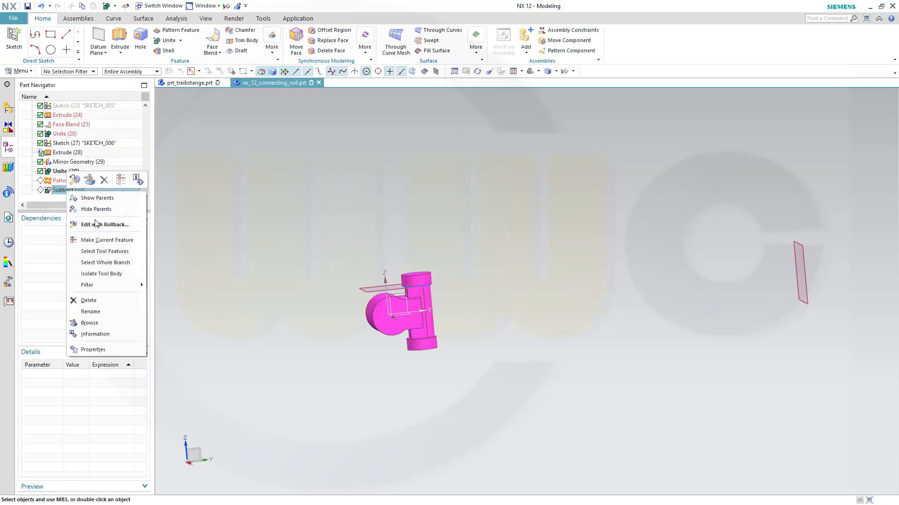
click(96, 240)
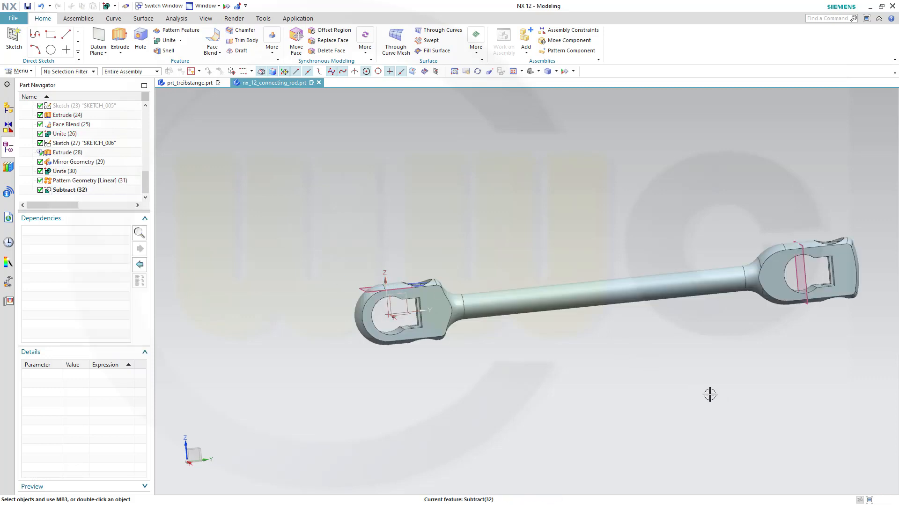
middle_drag(709, 394, 683, 435)
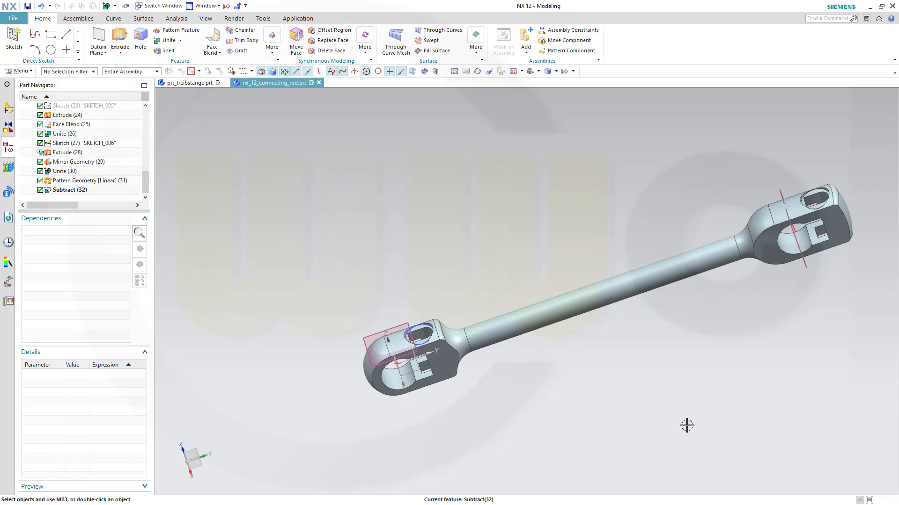
middle_drag(678, 387, 700, 369)
Step: Create an associative point at Z 55 mm, with X and Y at 0, above the bore of the rod end at the origin
scroll(383, 287, down, 2)
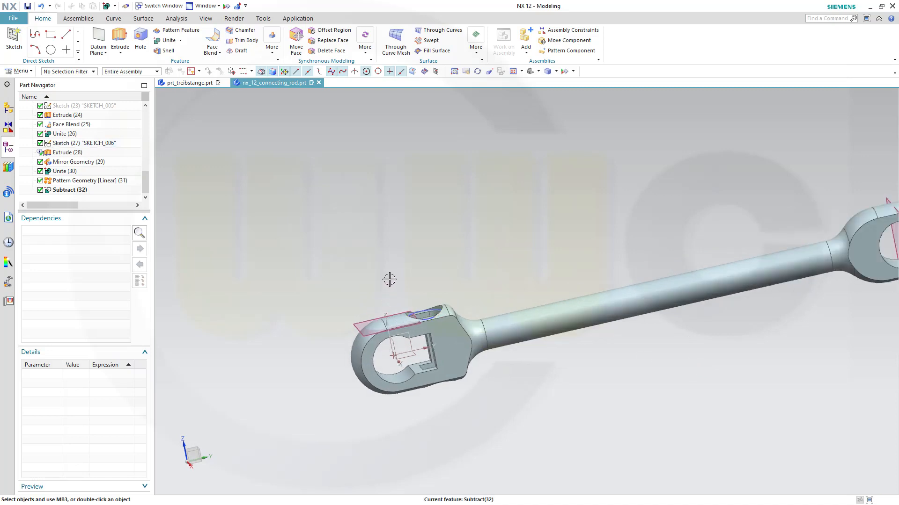
scroll(394, 283, down, 2)
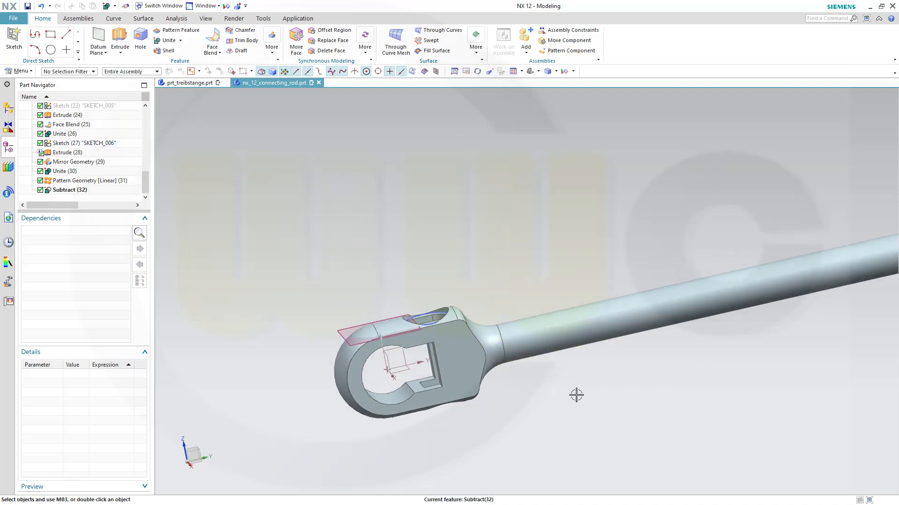
shift+middle_drag(585, 394, 586, 367)
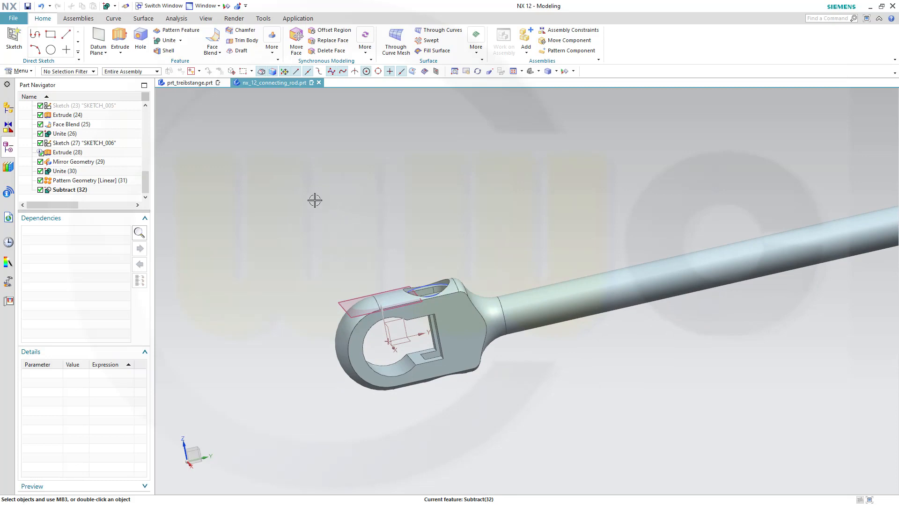
click(106, 53)
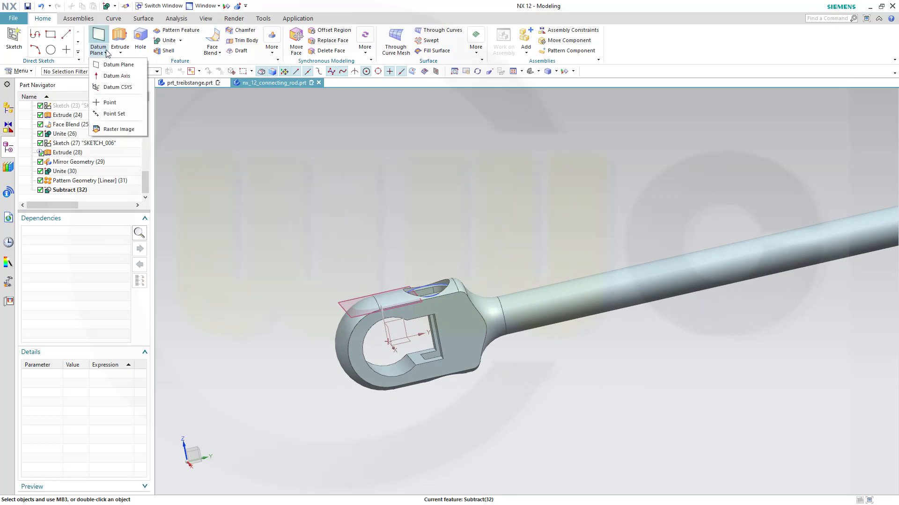
click(112, 102)
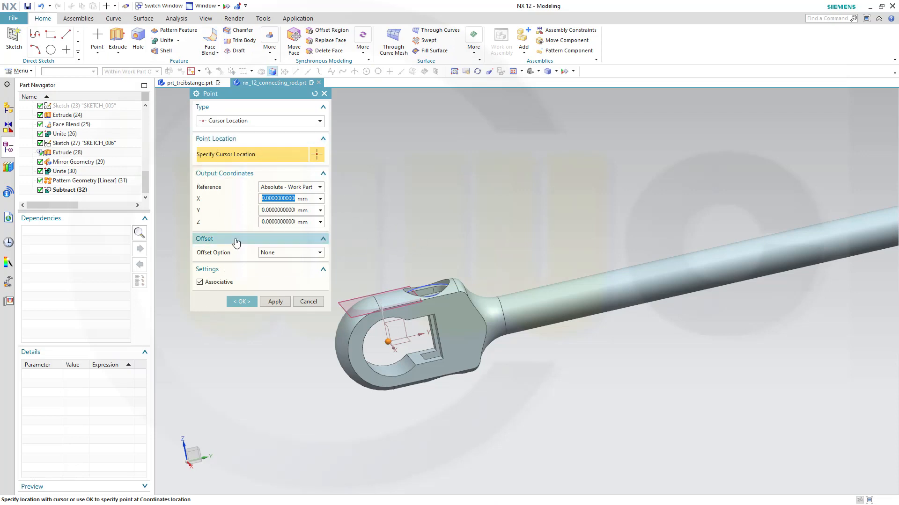
click(261, 221)
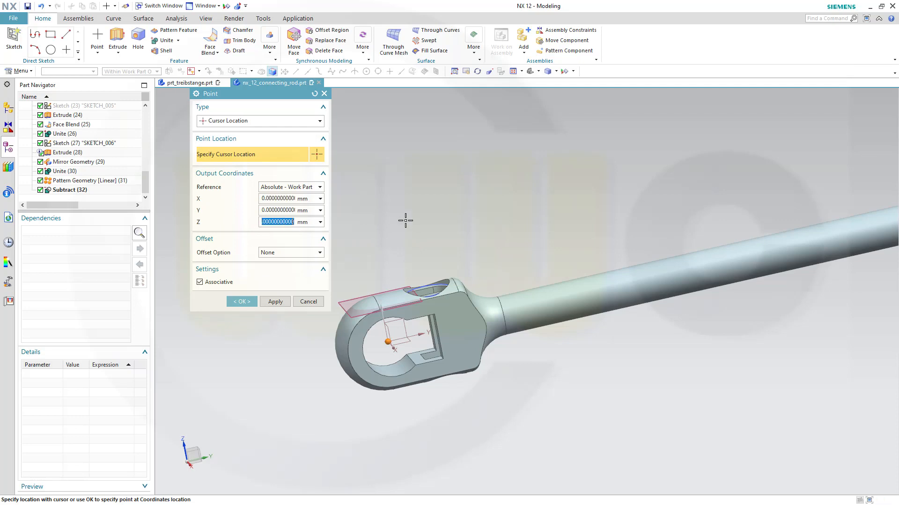
text(55)
key(Return)
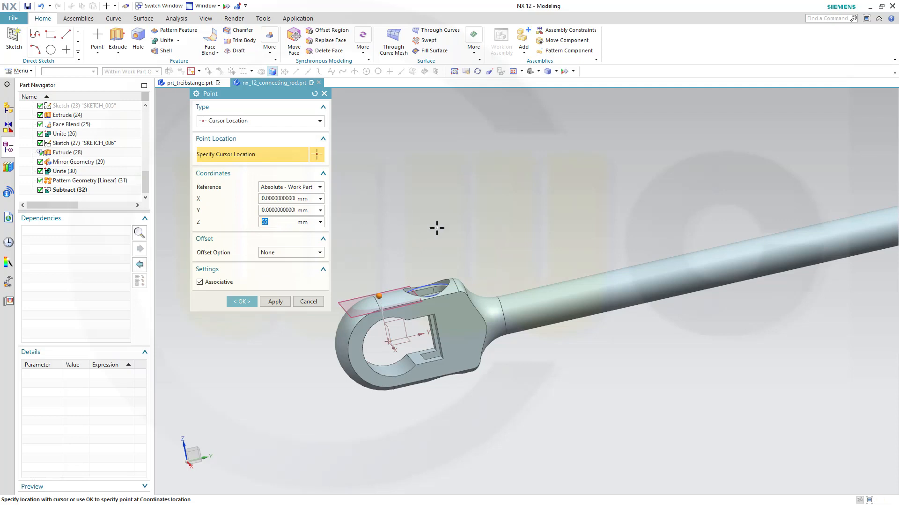
click(247, 304)
Step: Create a simple 8 mm general hole at the point above the bore, subtracted normal to the face with an Until Next depth limit
middle_drag(455, 237, 442, 262)
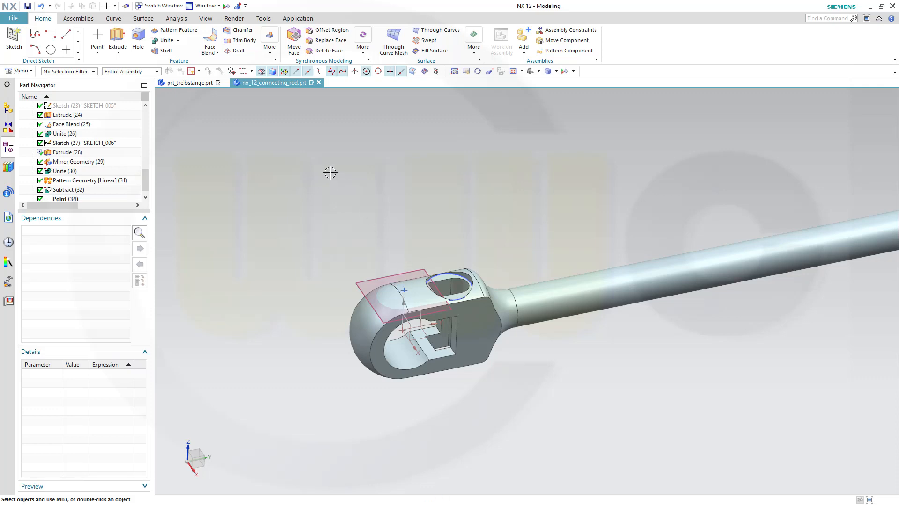
click(138, 41)
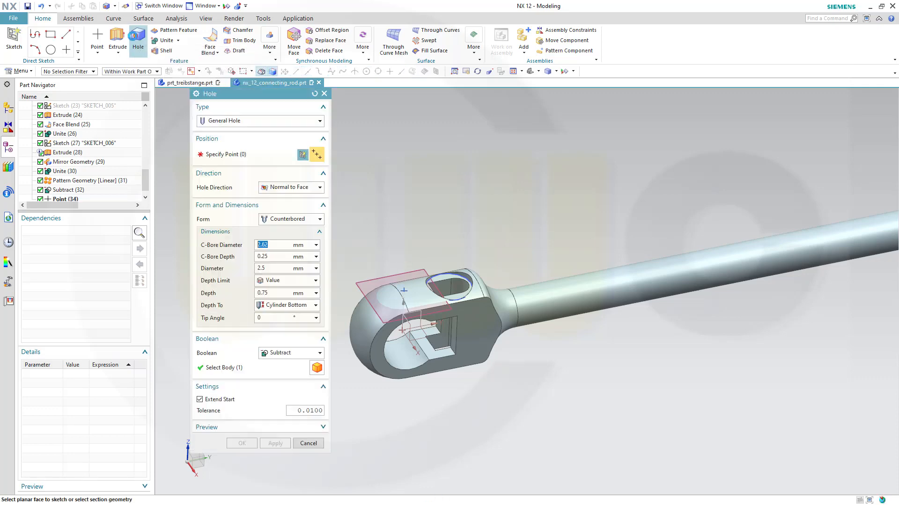
click(404, 291)
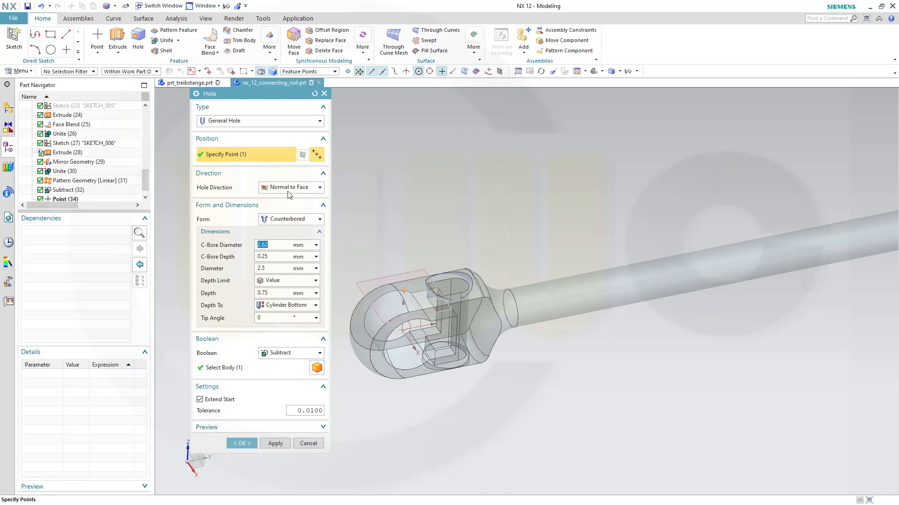
middle_drag(511, 227, 435, 191)
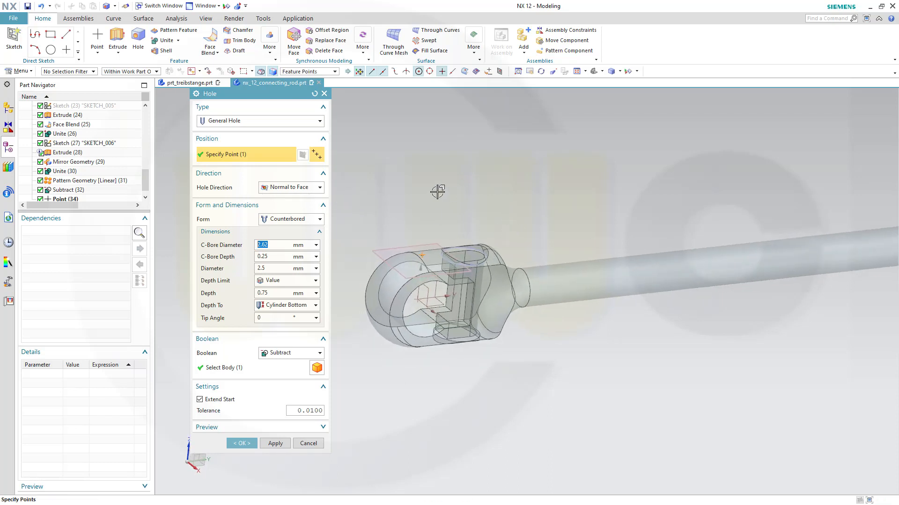
click(320, 220)
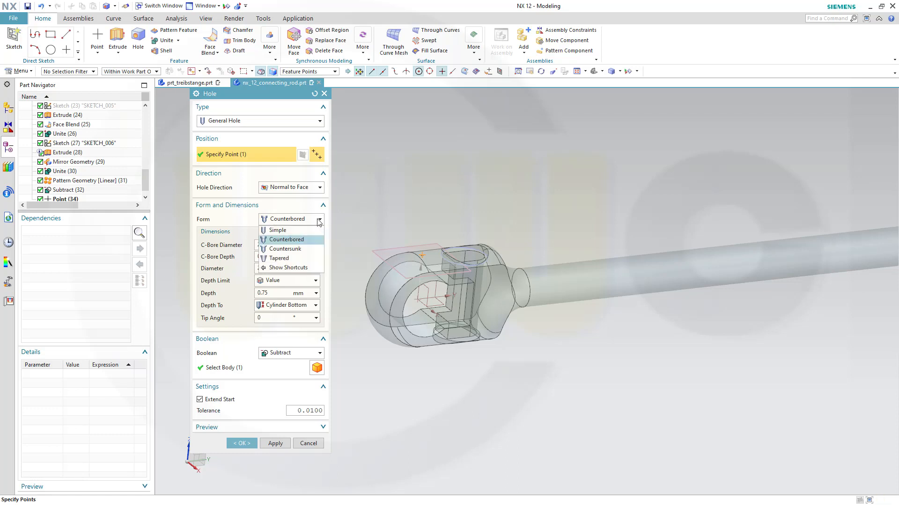
click(289, 230)
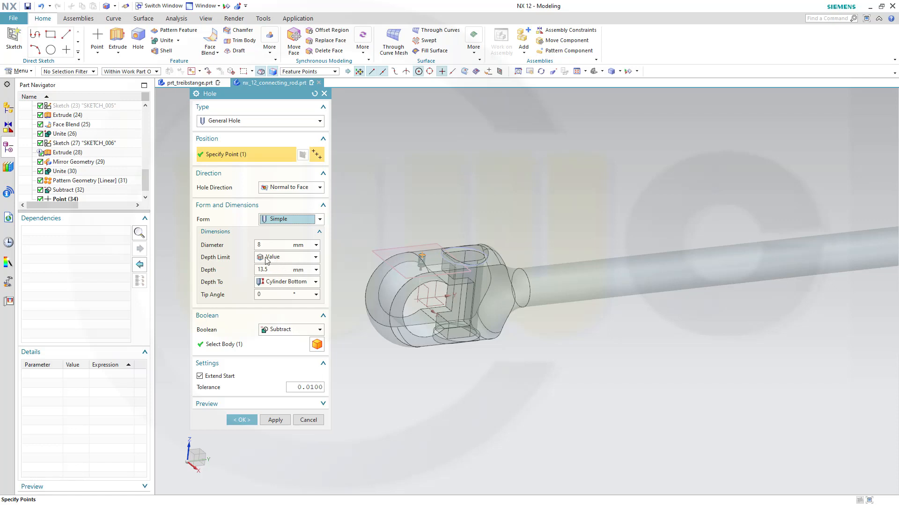
click(316, 259)
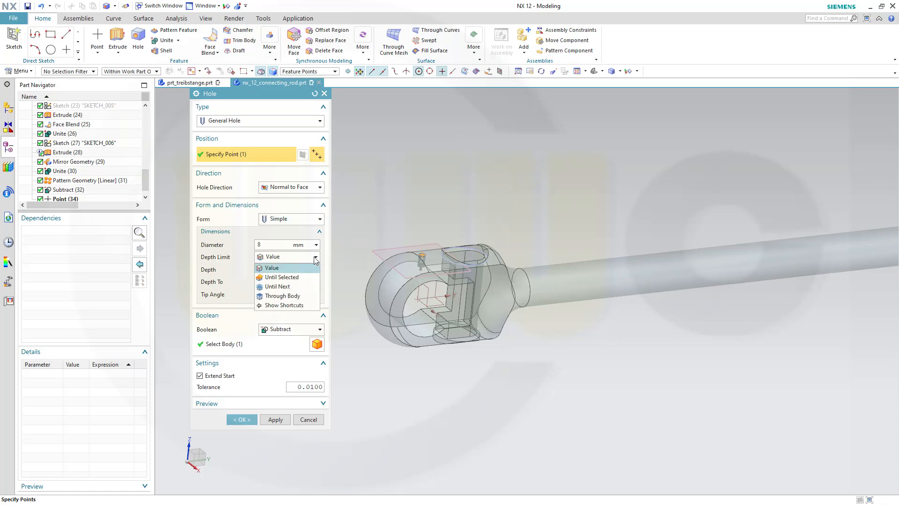
click(291, 285)
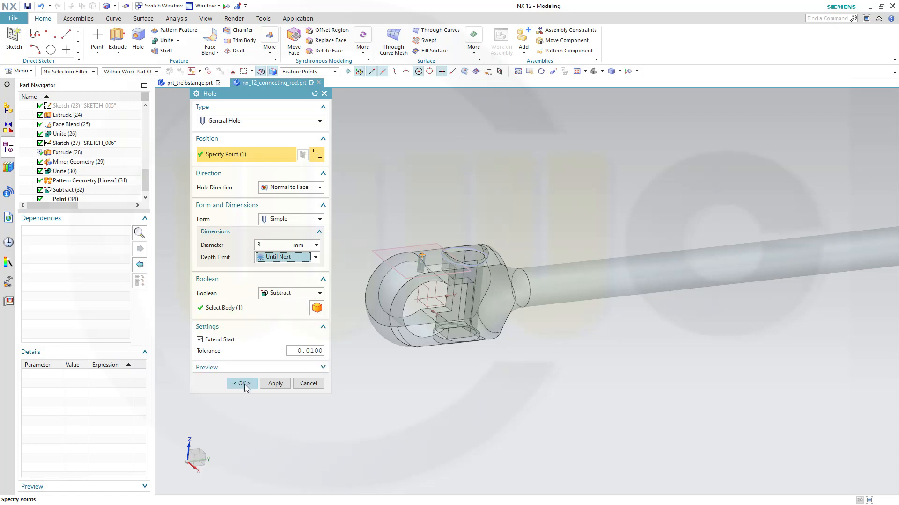
click(245, 384)
middle_drag(476, 379, 487, 411)
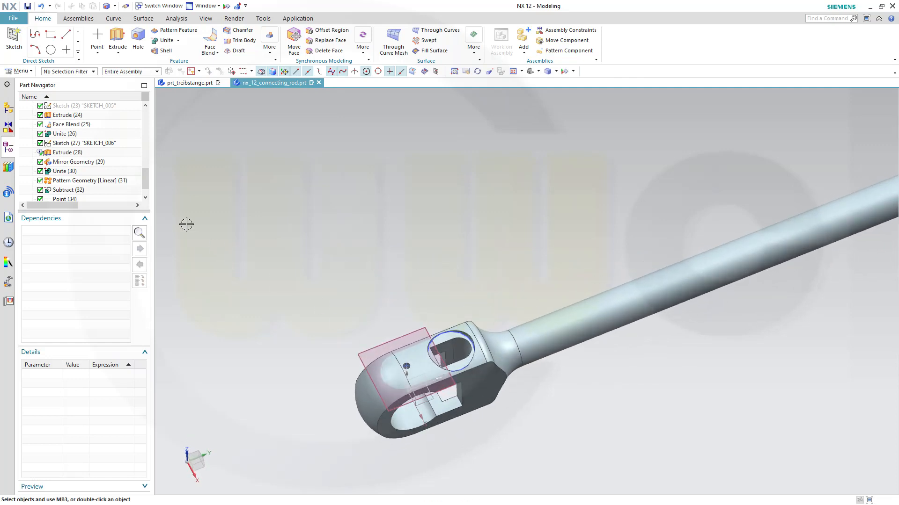
Step: Start a Pattern Feature of the simple hole using the Reference layout
scroll(144, 202, down, 1)
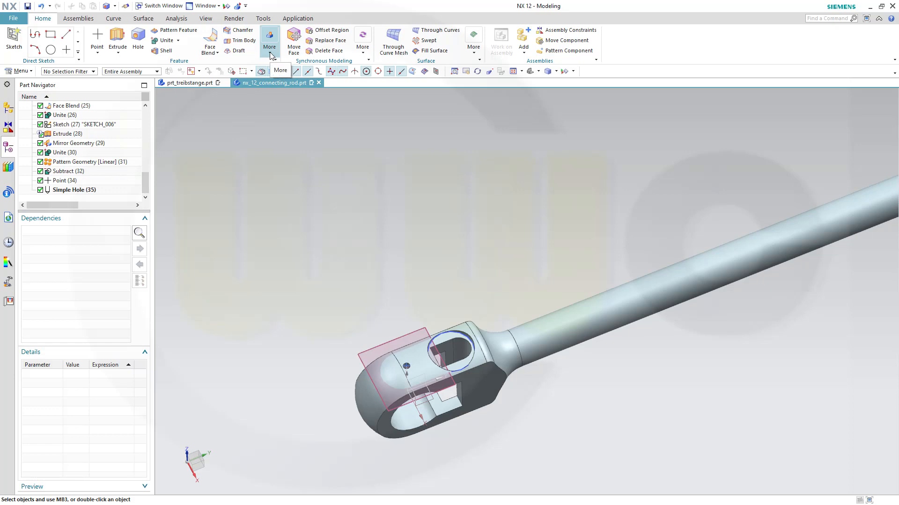
click(171, 33)
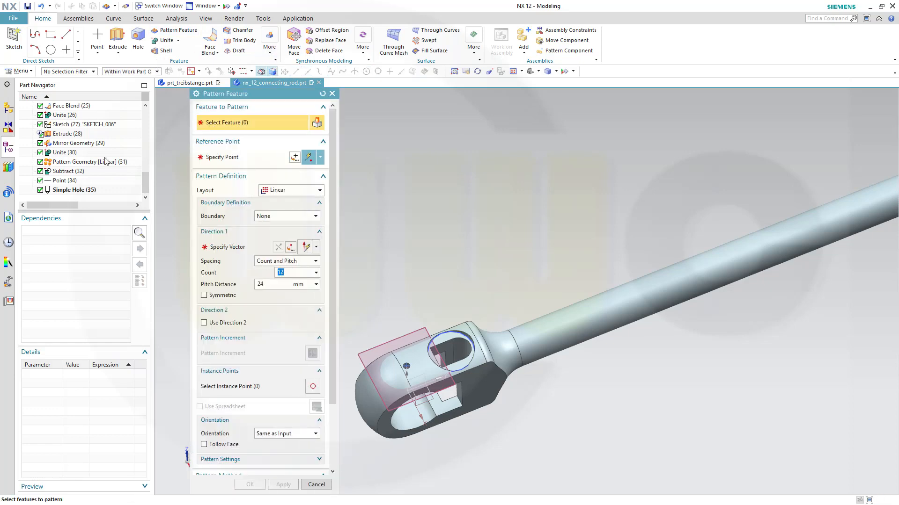
click(71, 191)
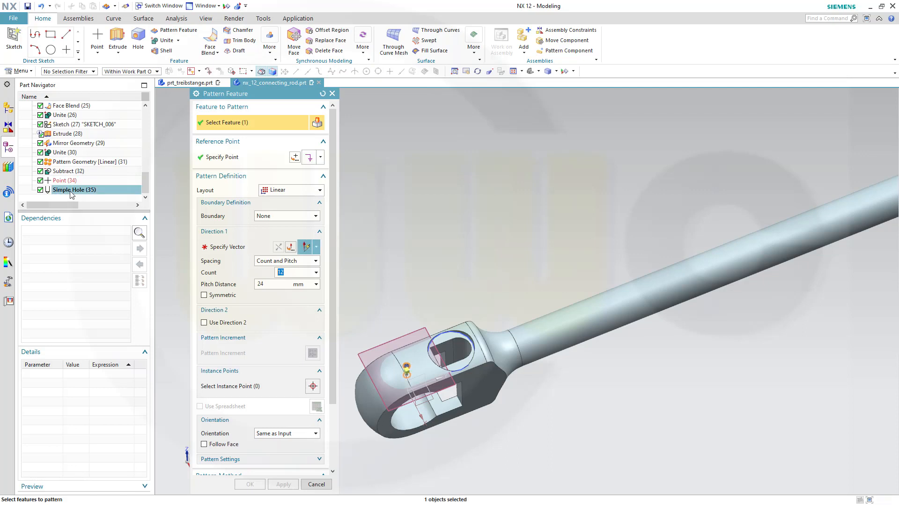
click(311, 191)
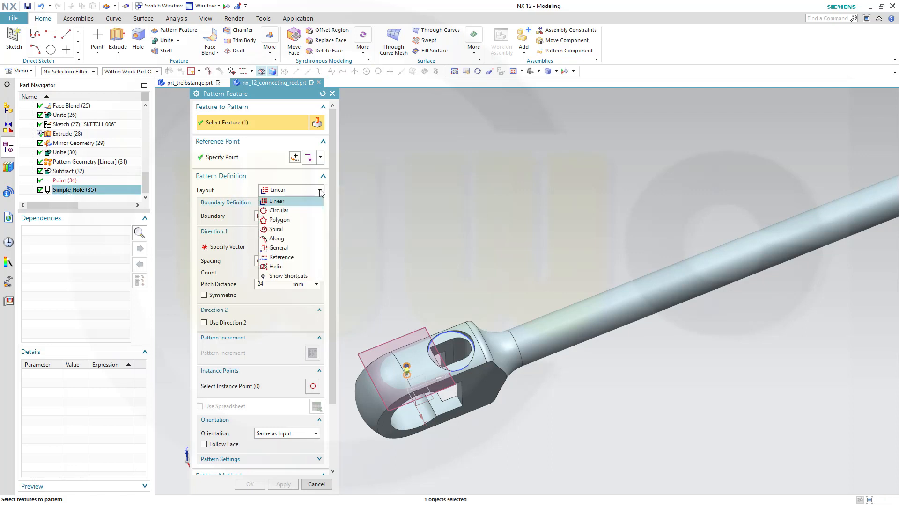
click(285, 258)
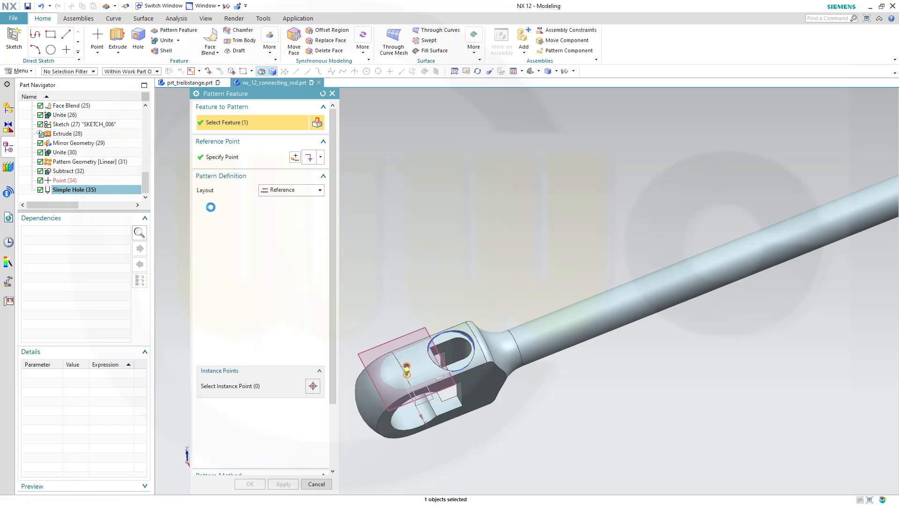
Step: Change the feature to pattern to Point (34) and use Pattern Geometry [Linear] (31) as the reference pattern
click(85, 162)
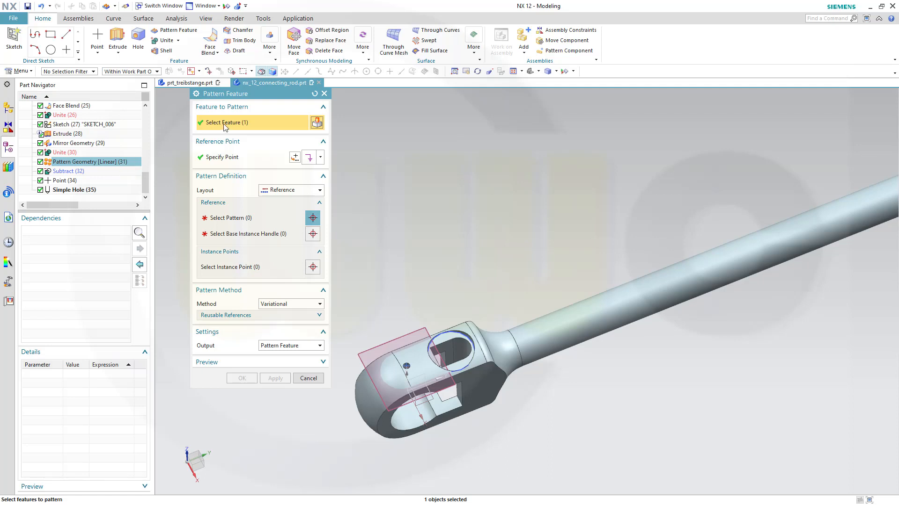
click(61, 182)
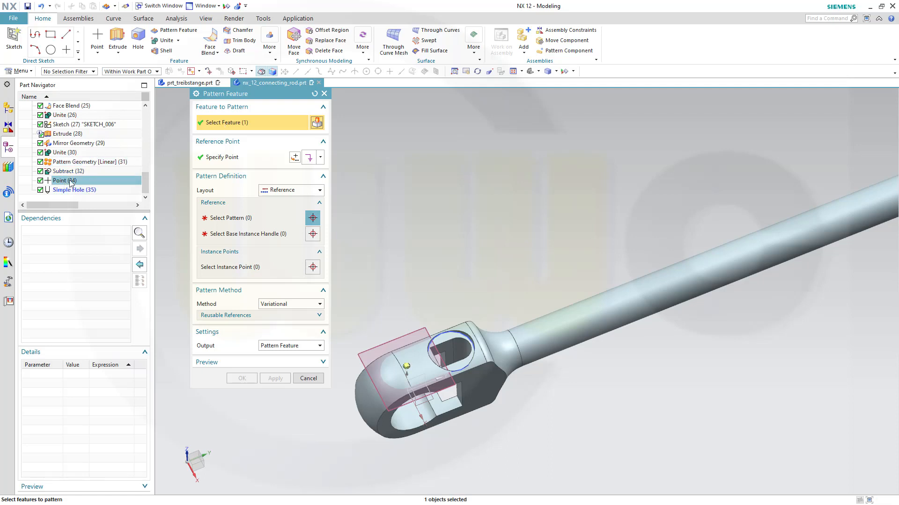
click(220, 218)
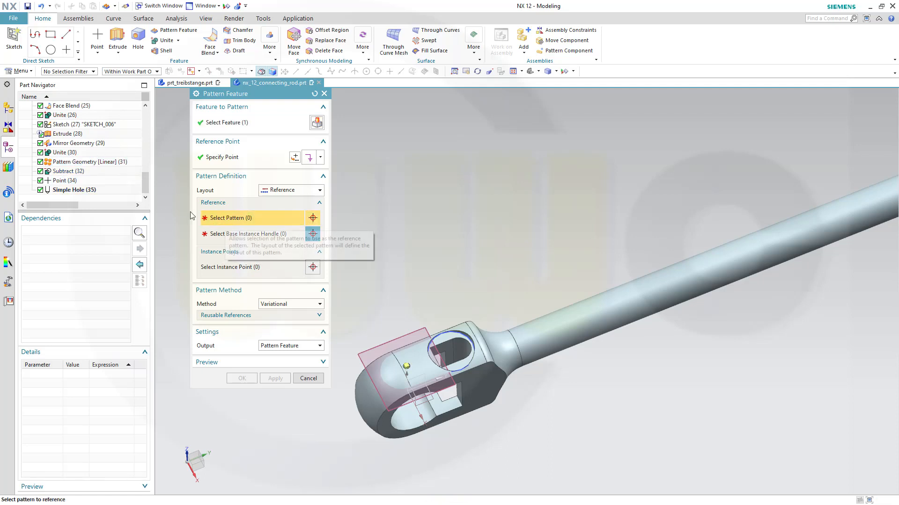
click(82, 163)
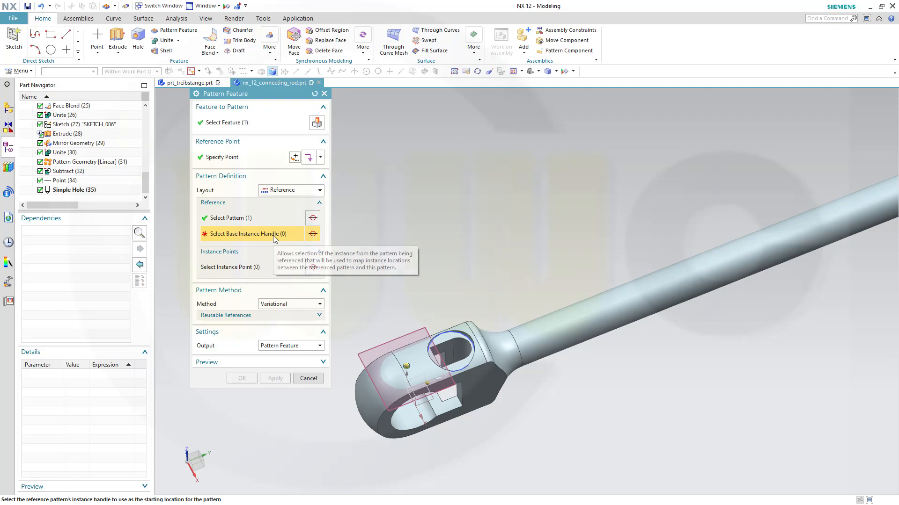
Step: Pick the Instance [0,0] handle at the first rod end as the base instance and create the reference pattern
scroll(420, 389, up, 2)
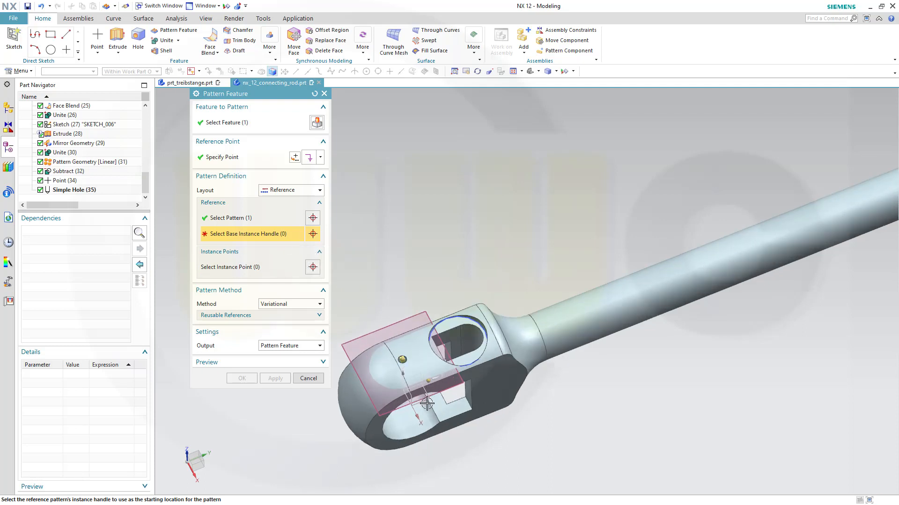
mouse_move(436, 388)
middle_down()
mouse_move(430, 358)
mouse_move(430, 392)
middle_up()
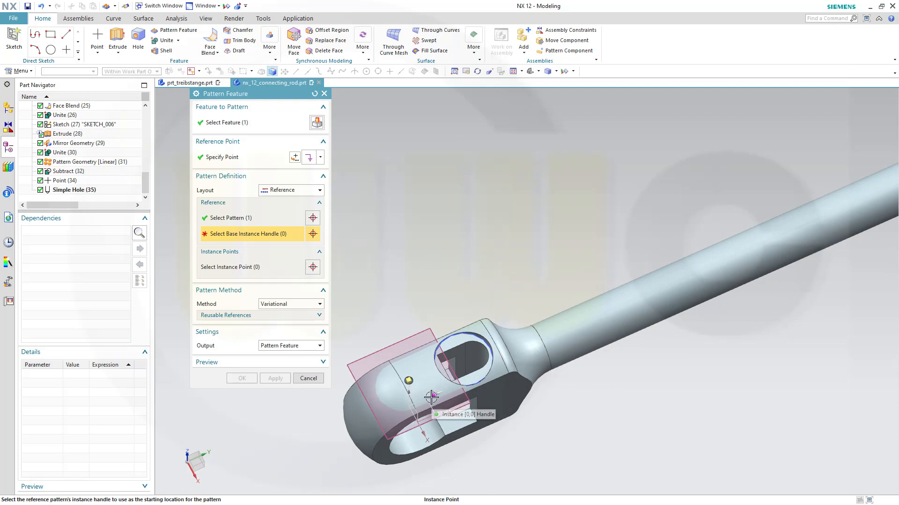
click(431, 397)
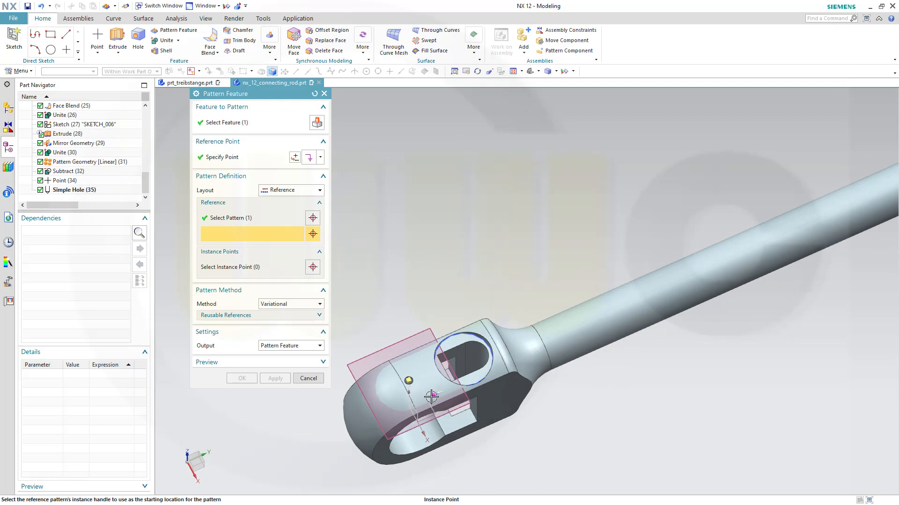
scroll(578, 396, up, 2)
scroll(657, 398, down, 3)
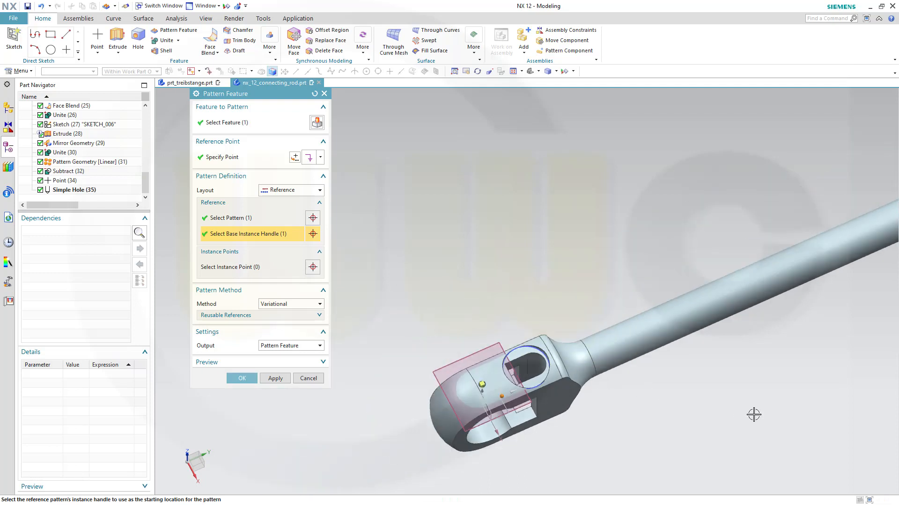
shift+middle_drag(768, 400, 559, 406)
scroll(701, 368, down, 1)
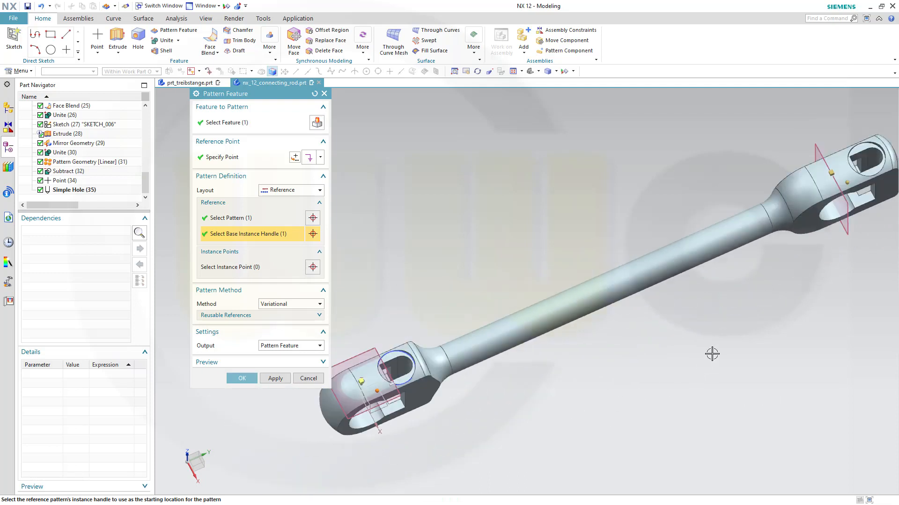
key(F8)
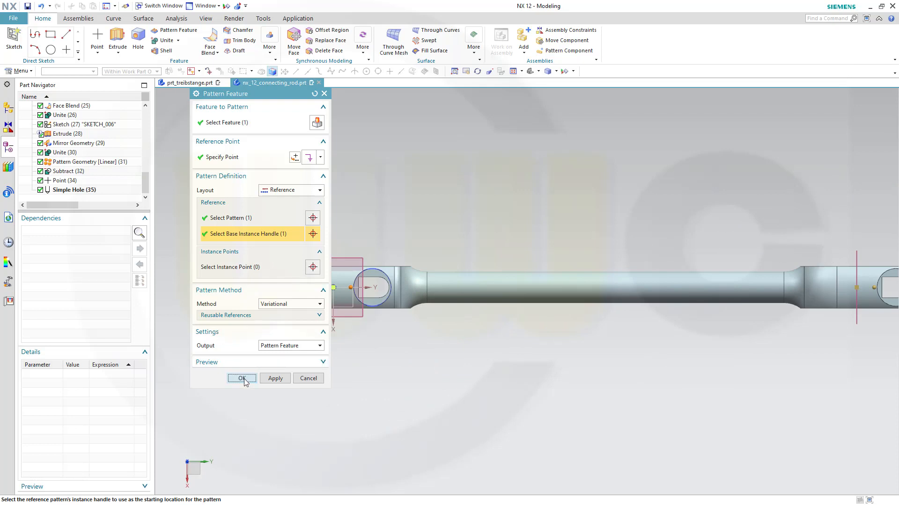
click(242, 378)
Step: Inspect both rod ends from several angles to check whether the hole has been patterned to the far end
middle_drag(622, 393, 517, 350)
scroll(773, 320, up, 1)
scroll(738, 316, down, 1)
scroll(688, 353, up, 1)
scroll(693, 353, down, 1)
scroll(680, 353, down, 1)
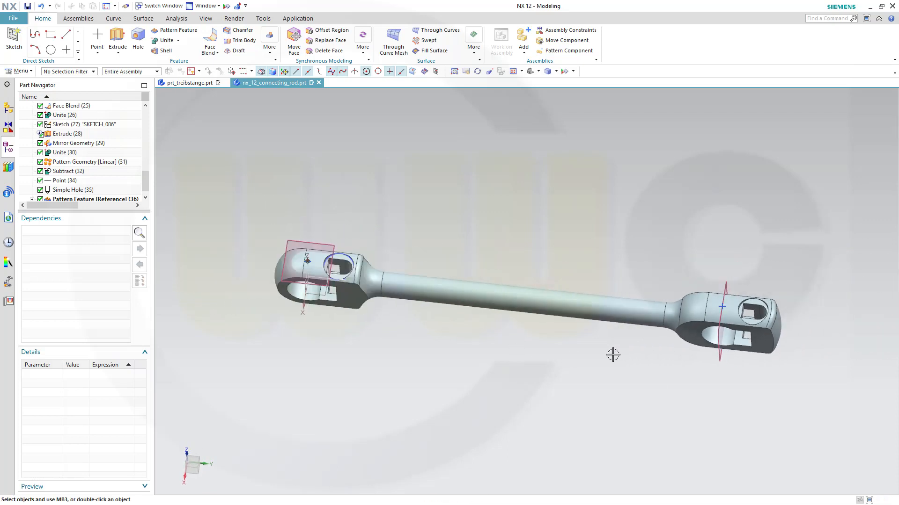
scroll(612, 353, up, 1)
scroll(610, 357, up, 1)
scroll(608, 358, down, 1)
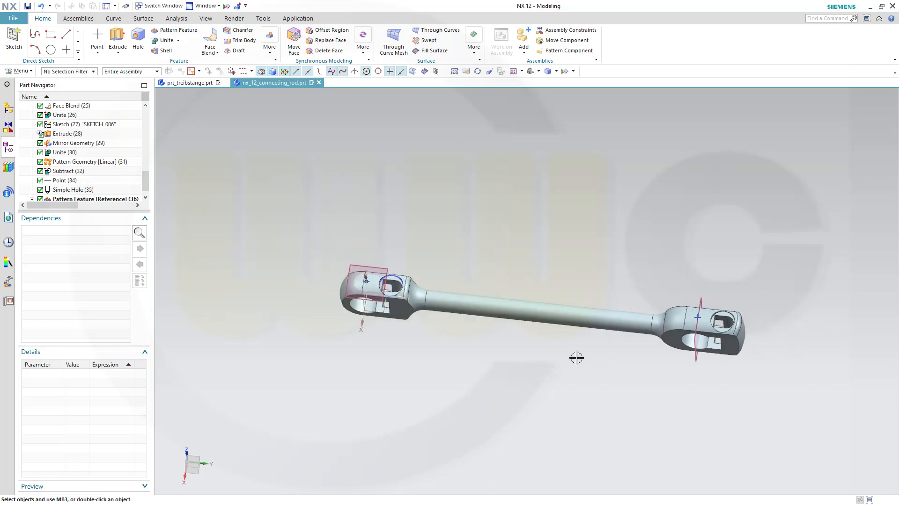
scroll(576, 358, up, 1)
scroll(690, 357, up, 2)
scroll(752, 297, up, 1)
scroll(684, 291, up, 1)
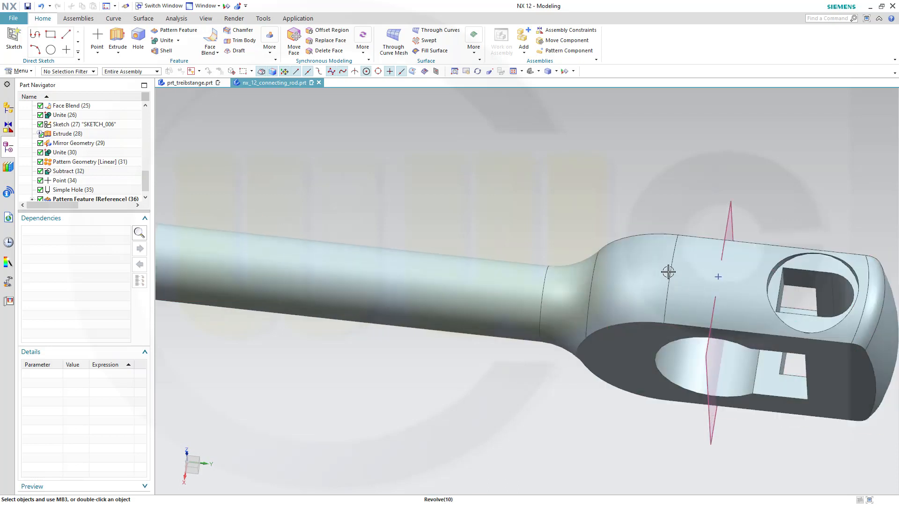
middle_drag(668, 272, 693, 189)
scroll(441, 259, up, 2)
scroll(443, 265, down, 6)
shift+middle_drag(357, 281, 657, 275)
middle_drag(335, 245, 338, 333)
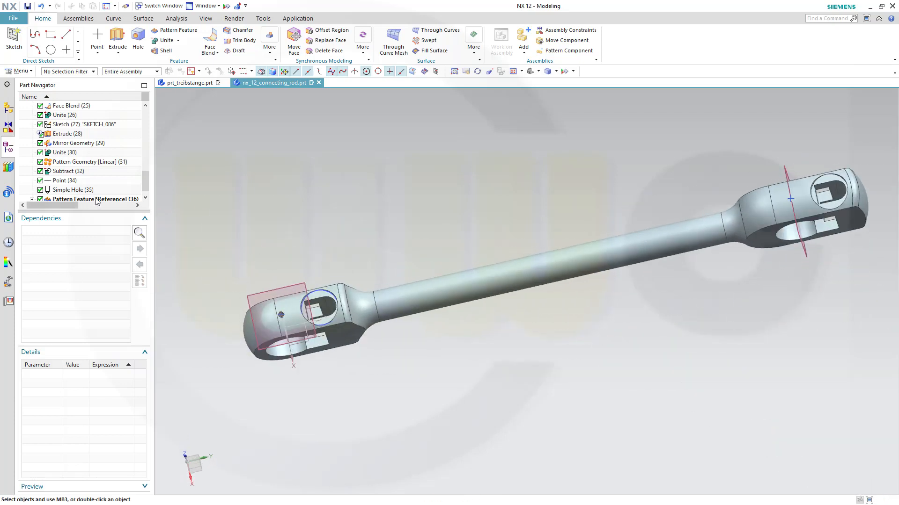
Step: Edit the reference pattern feature so that it patterns the simple hole instead of the point
drag(149, 181, 154, 209)
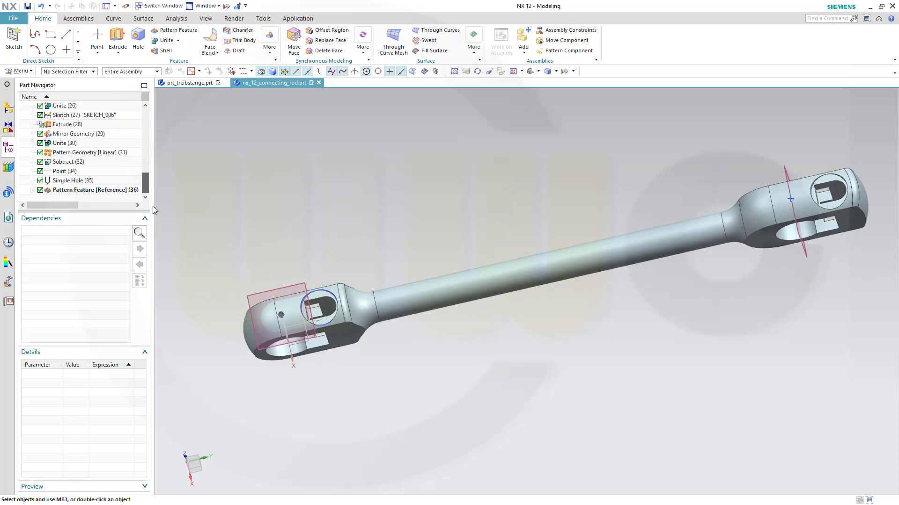
double_click(100, 191)
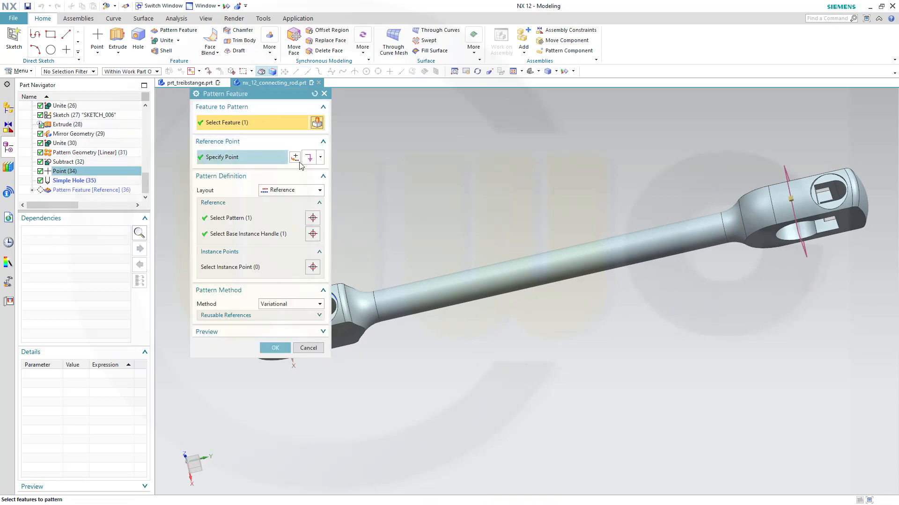
middle_drag(461, 220, 479, 193)
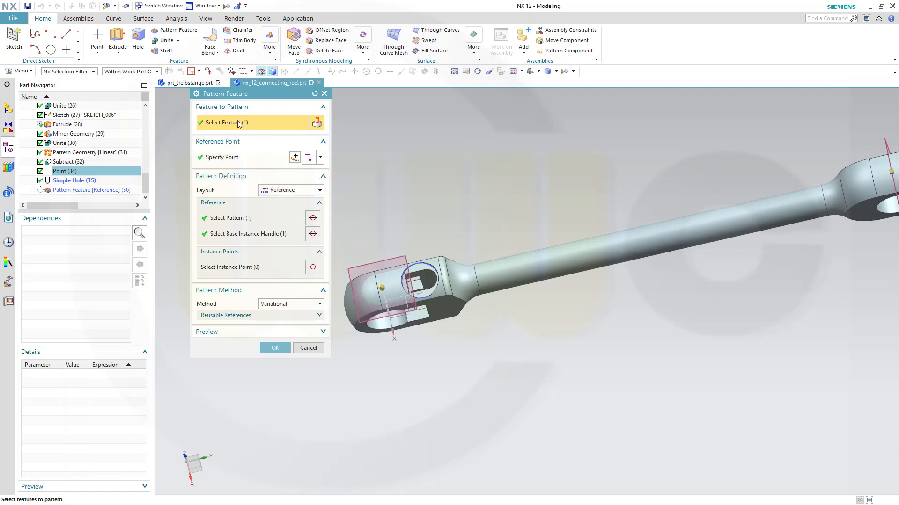
click(75, 181)
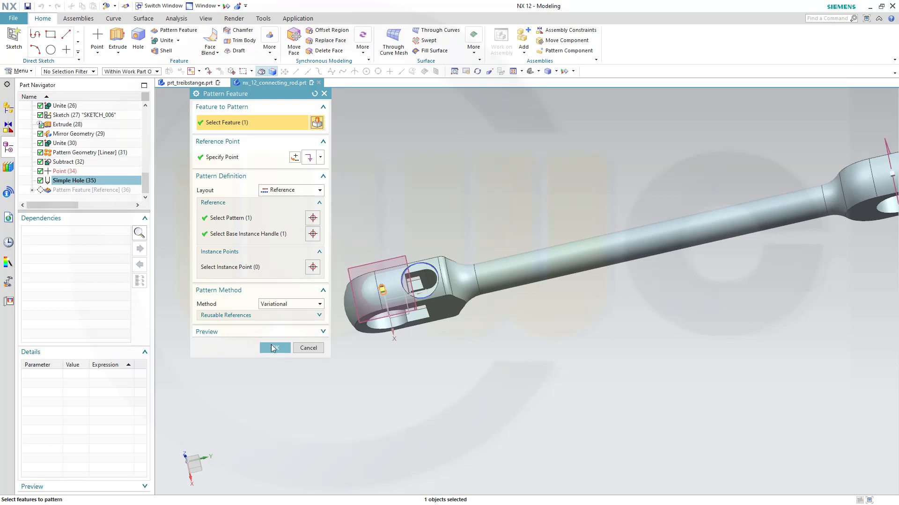
click(275, 348)
shift+middle_drag(736, 330, 621, 372)
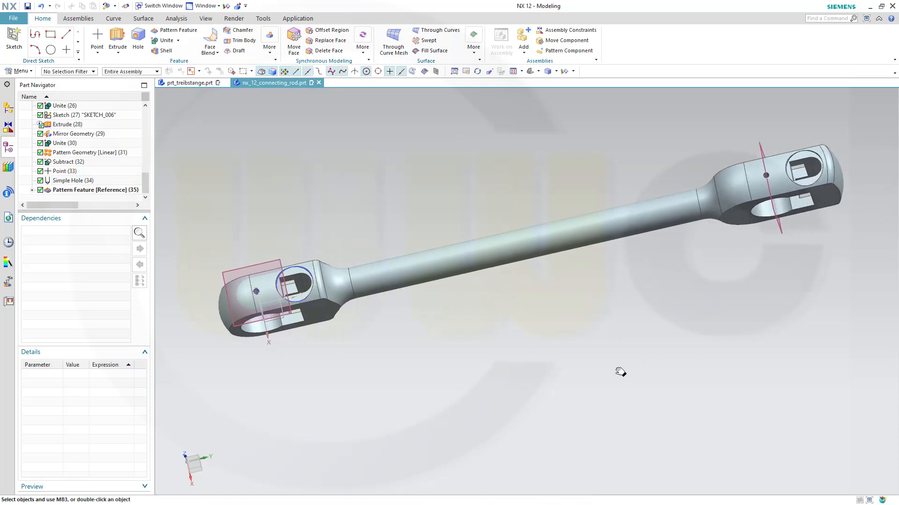
Step: Review the complete connecting rod, examining the holes, recesses and cutouts on both ends
middle_drag(494, 338, 484, 301)
scroll(664, 285, up, 2)
scroll(662, 294, down, 4)
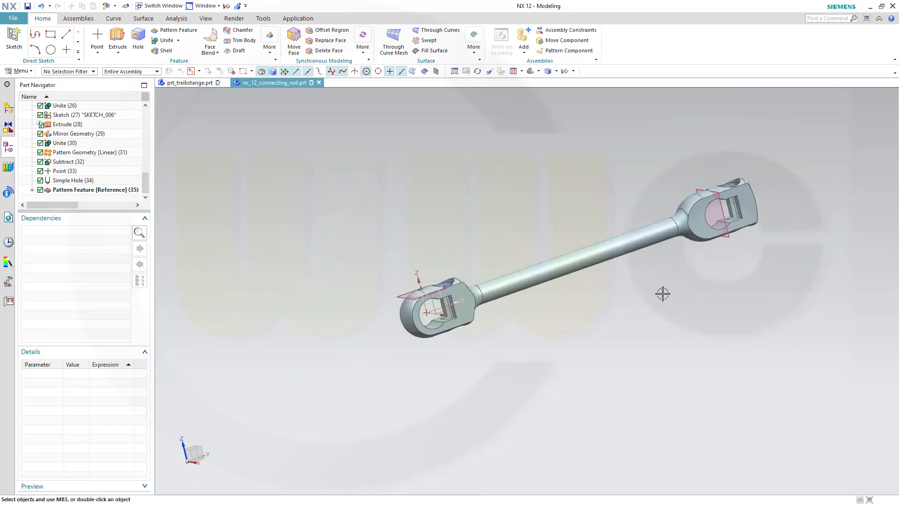
mouse_move(626, 271)
middle_down()
mouse_move(616, 310)
mouse_move(626, 290)
mouse_move(622, 247)
mouse_move(621, 296)
mouse_move(625, 280)
middle_up()
scroll(609, 230, up, 2)
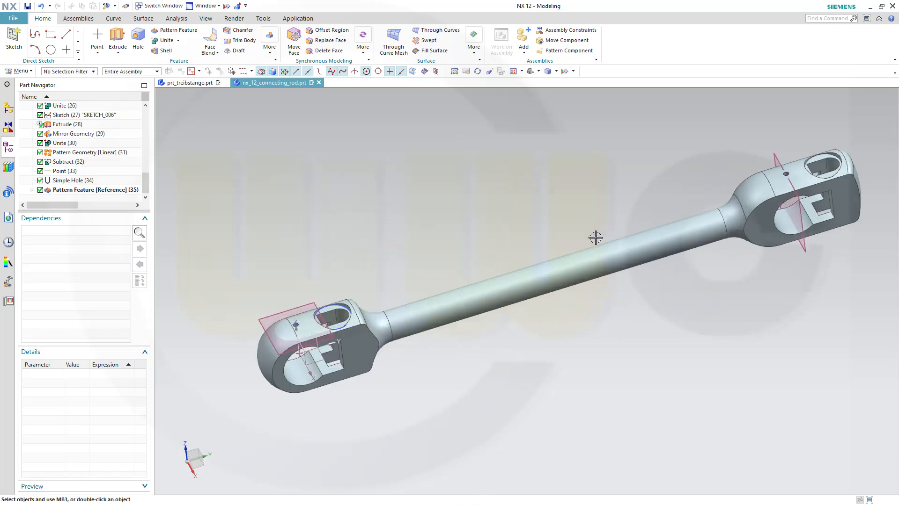
mouse_move(565, 255)
middle_down()
mouse_move(576, 271)
mouse_move(567, 276)
mouse_move(577, 257)
mouse_move(574, 265)
middle_up()
scroll(357, 257, up, 4)
scroll(424, 301, down, 3)
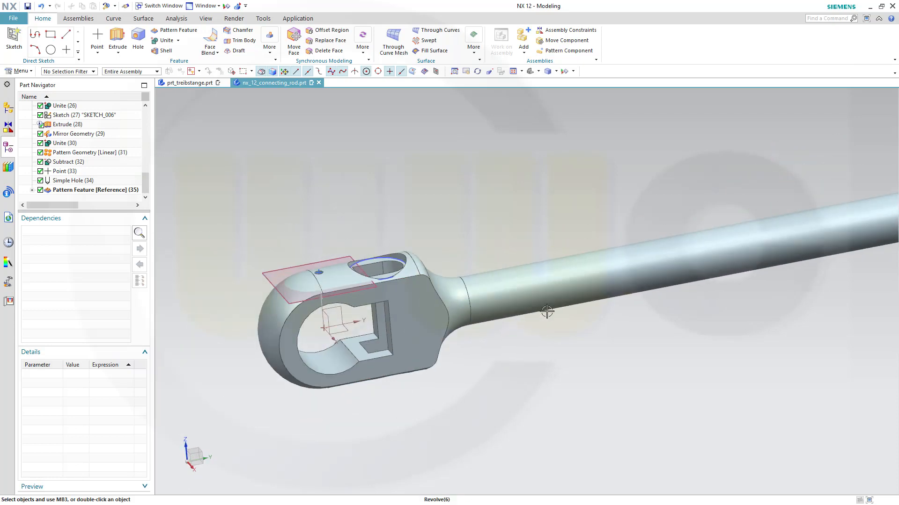
scroll(592, 313, down, 2)
shift+middle_drag(731, 313, 544, 294)
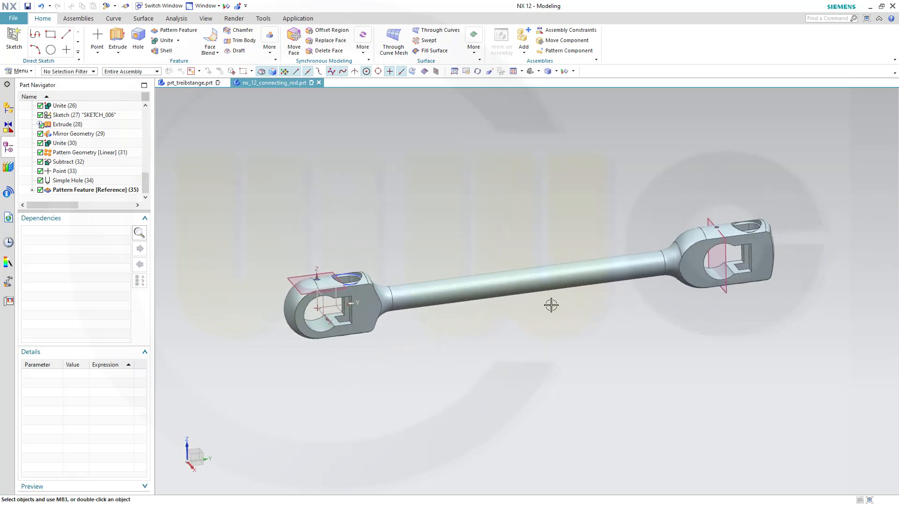